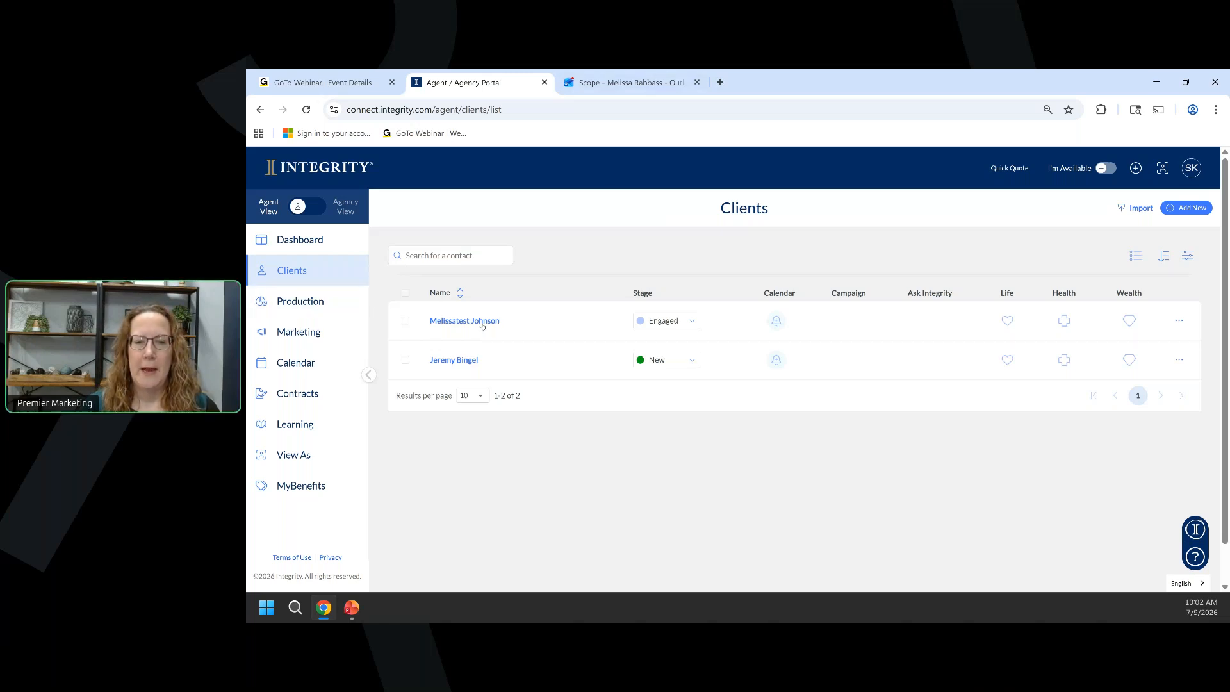
# Open the test client's record and show its Connect > SOAs list with one signed SOA.
pyautogui.click(483, 323)
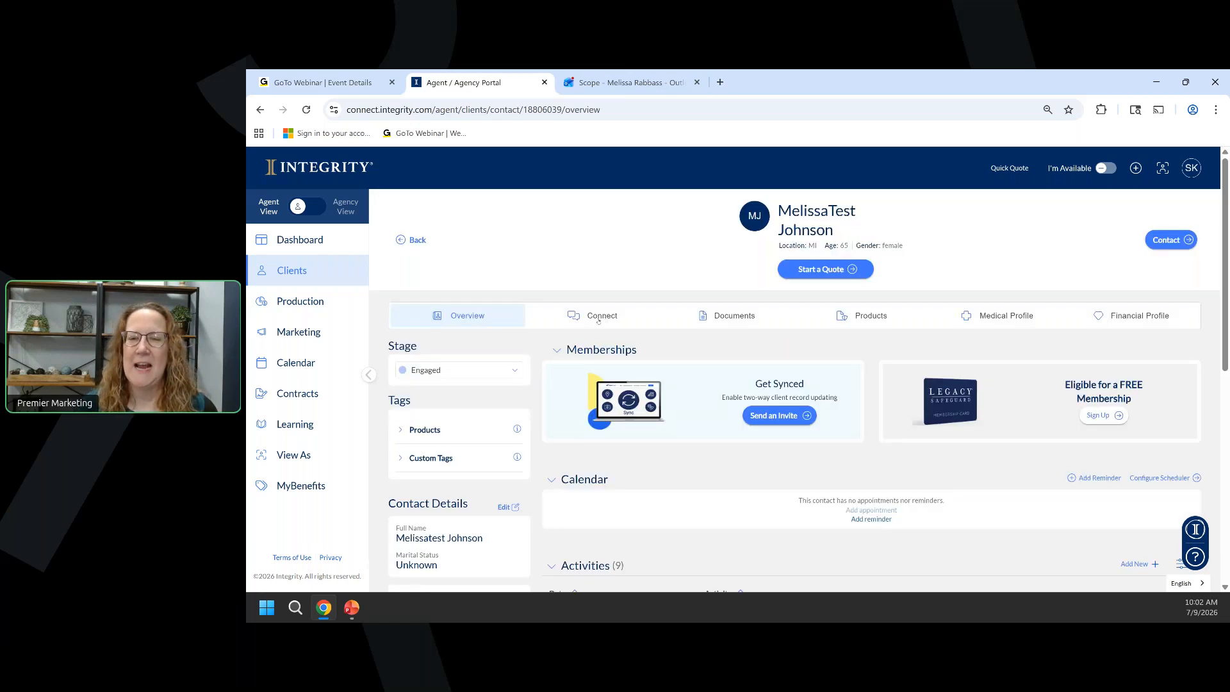
pyautogui.click(599, 317)
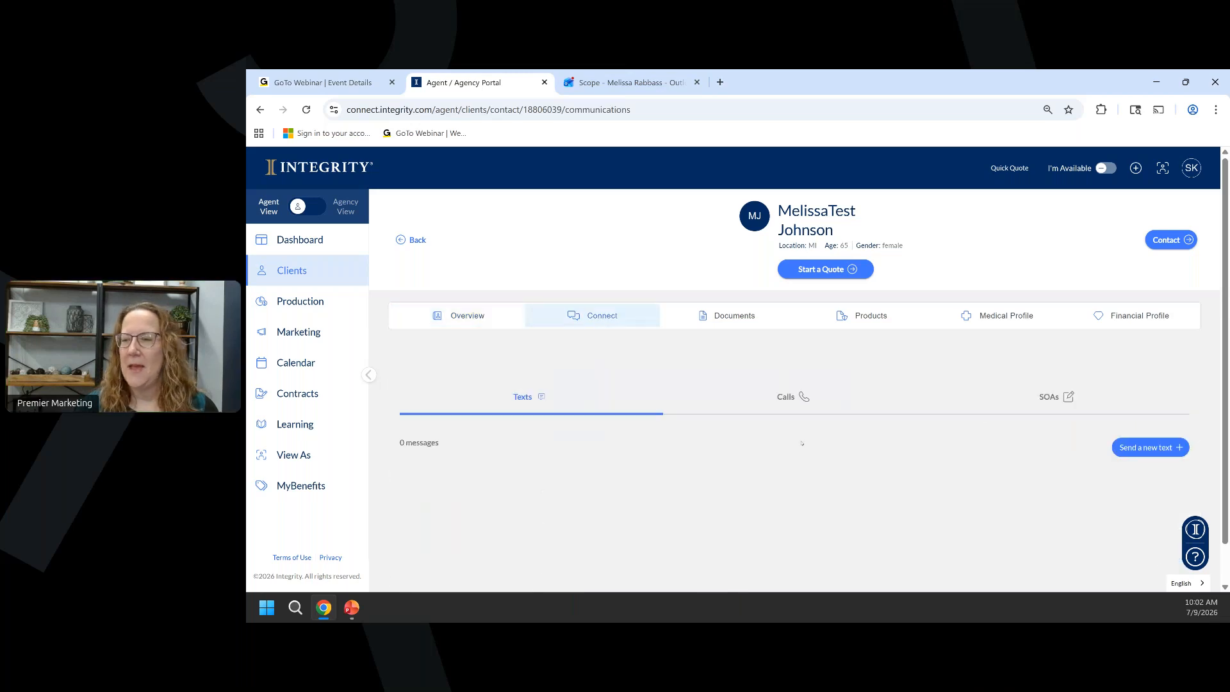
pyautogui.click(1057, 400)
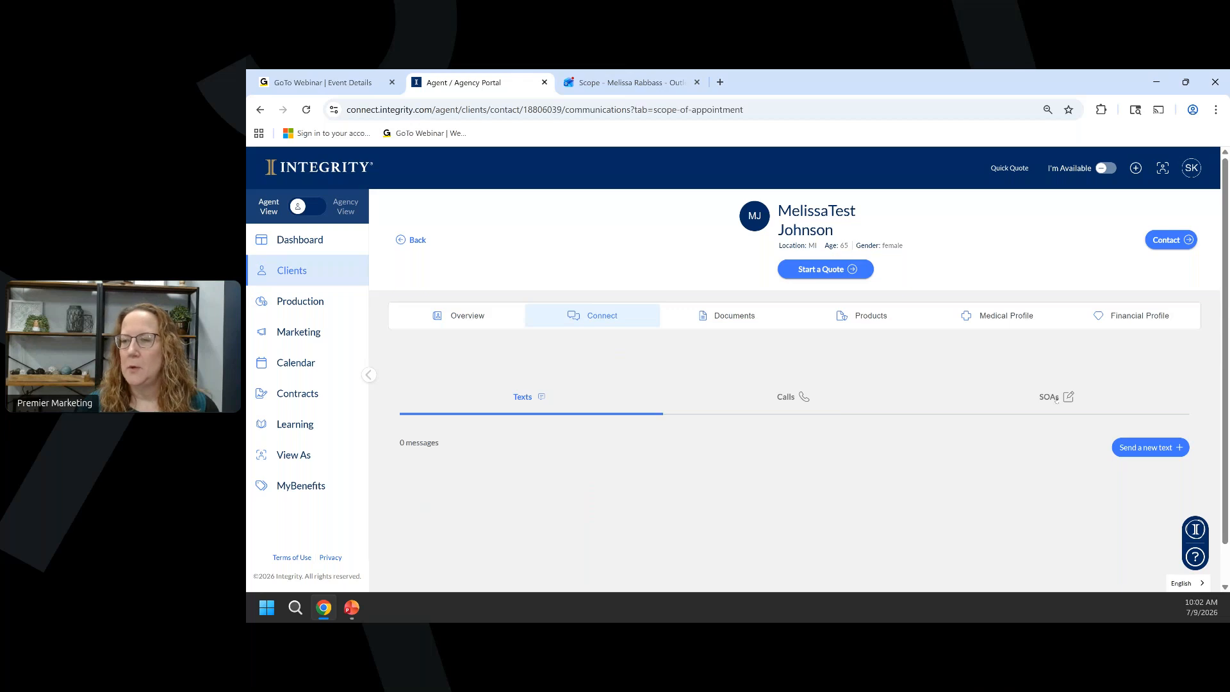
pyautogui.scroll(-1, 971, 373)
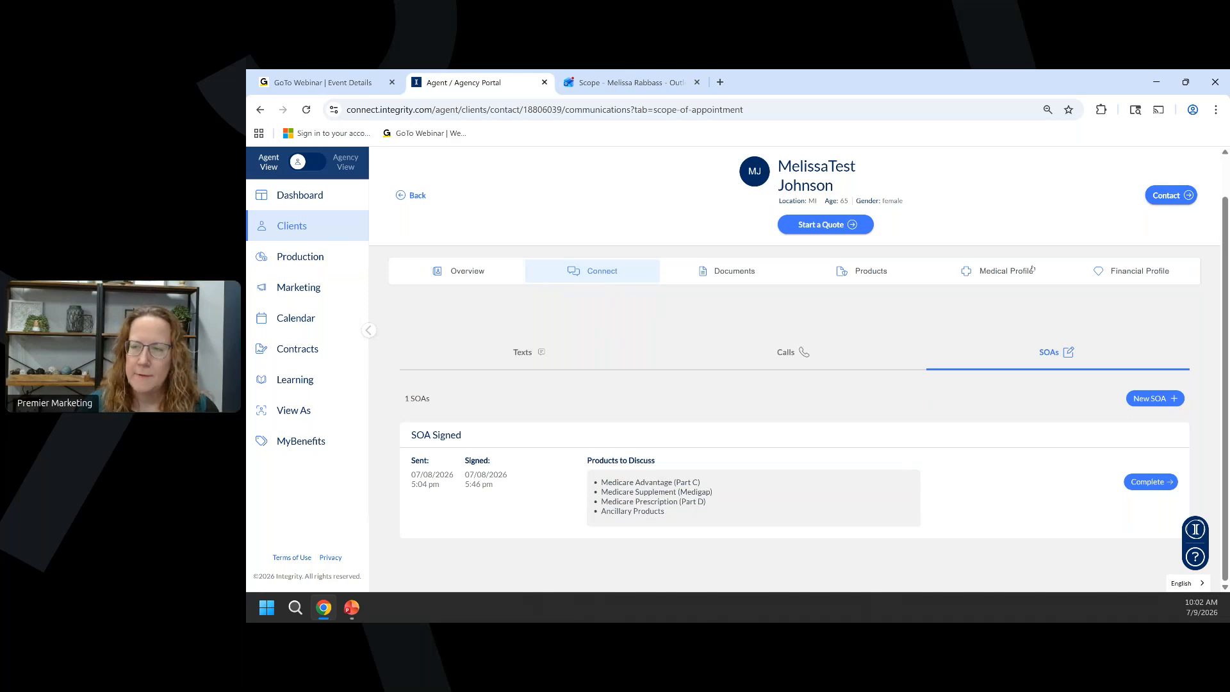
# Glance at the client's contact options, dismiss them, and begin a New SOA.
pyautogui.click(1173, 196)
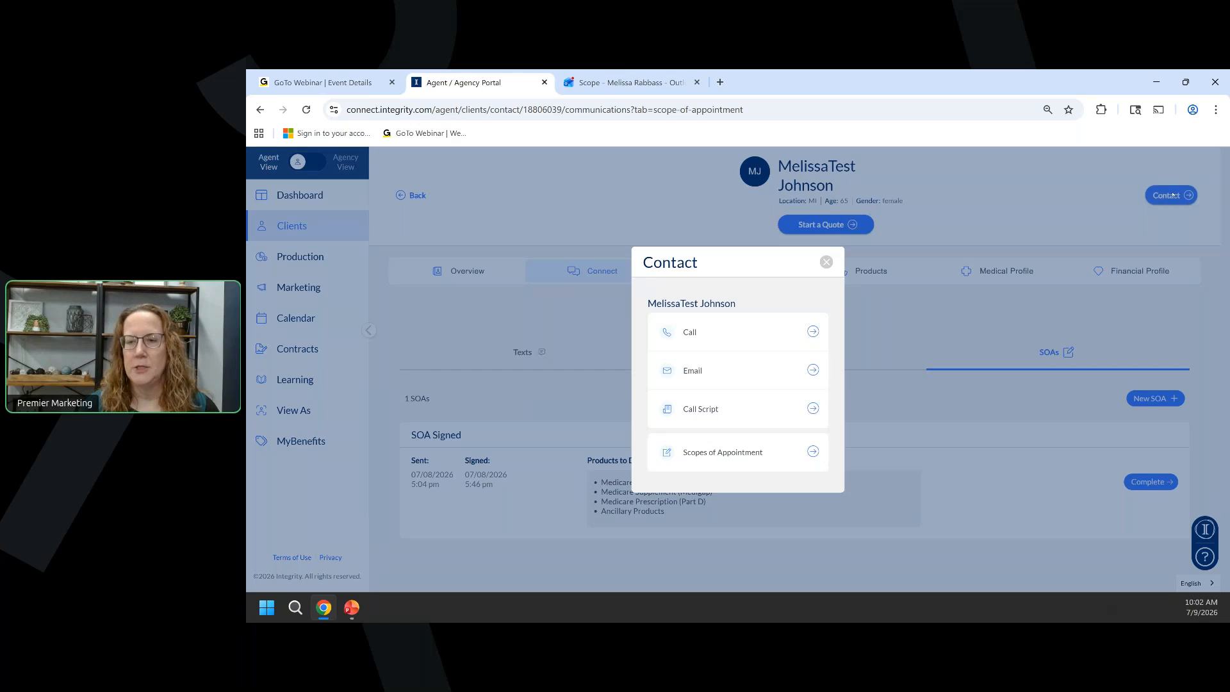
pyautogui.click(686, 452)
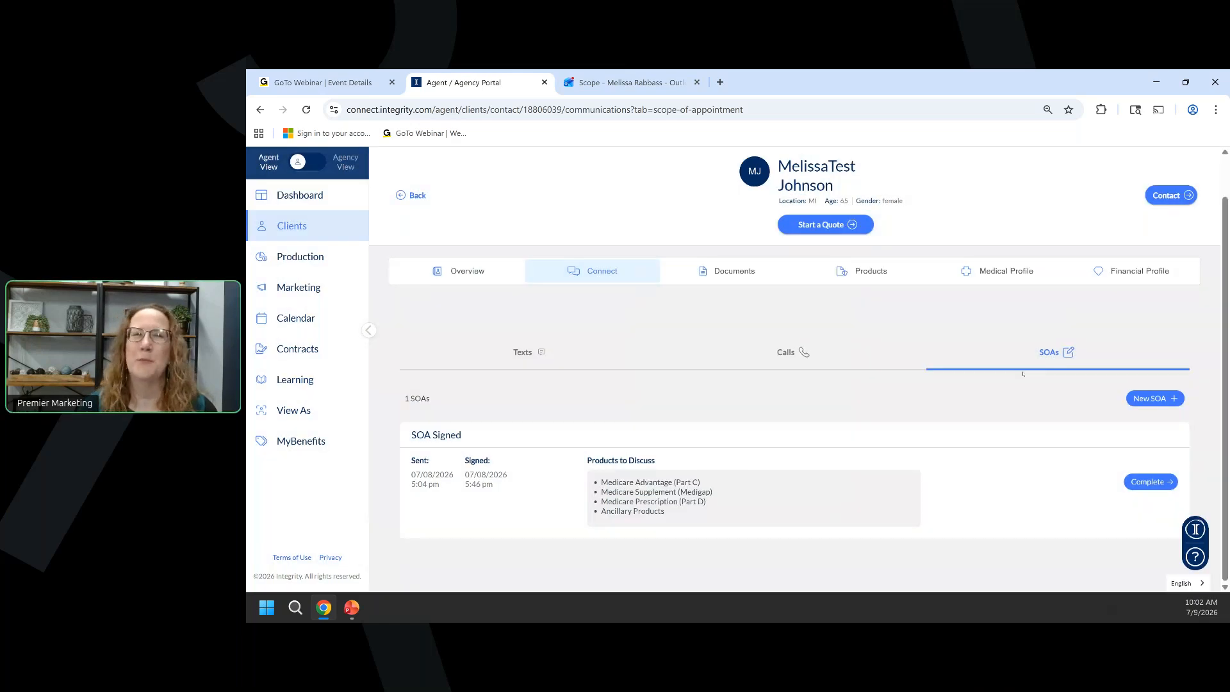
pyautogui.click(1151, 399)
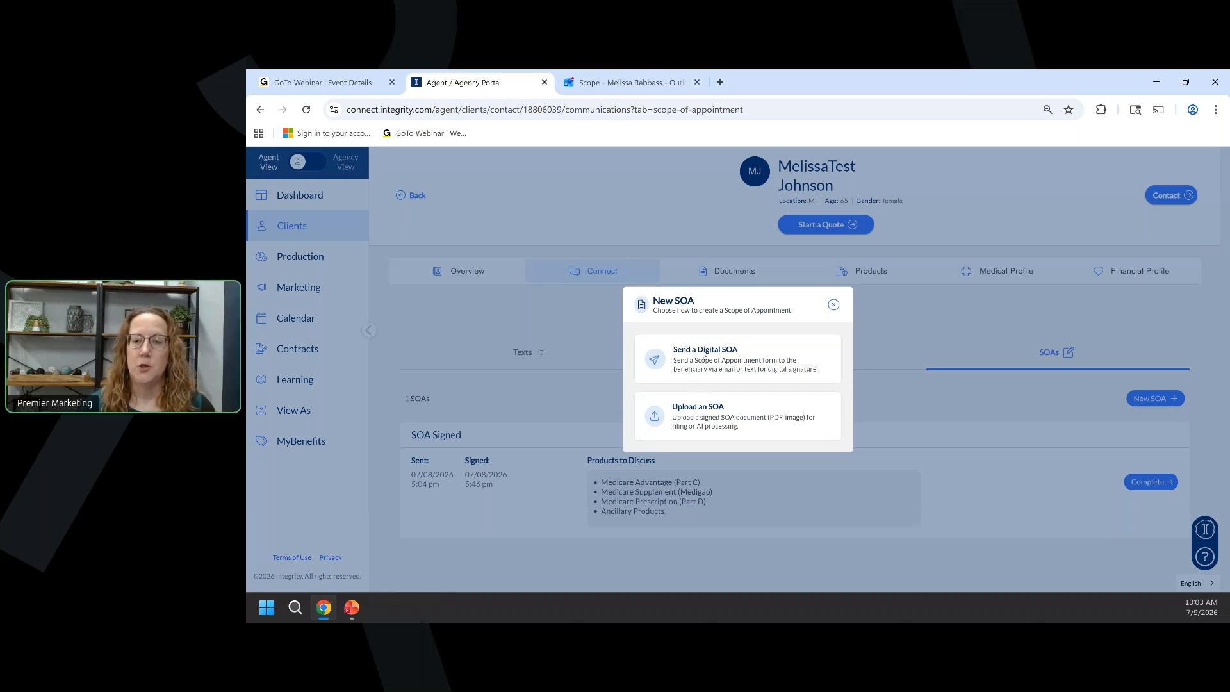
# Send a digital SOA to the client's email on file with 48-hour waiting period tracking off.
pyautogui.click(705, 355)
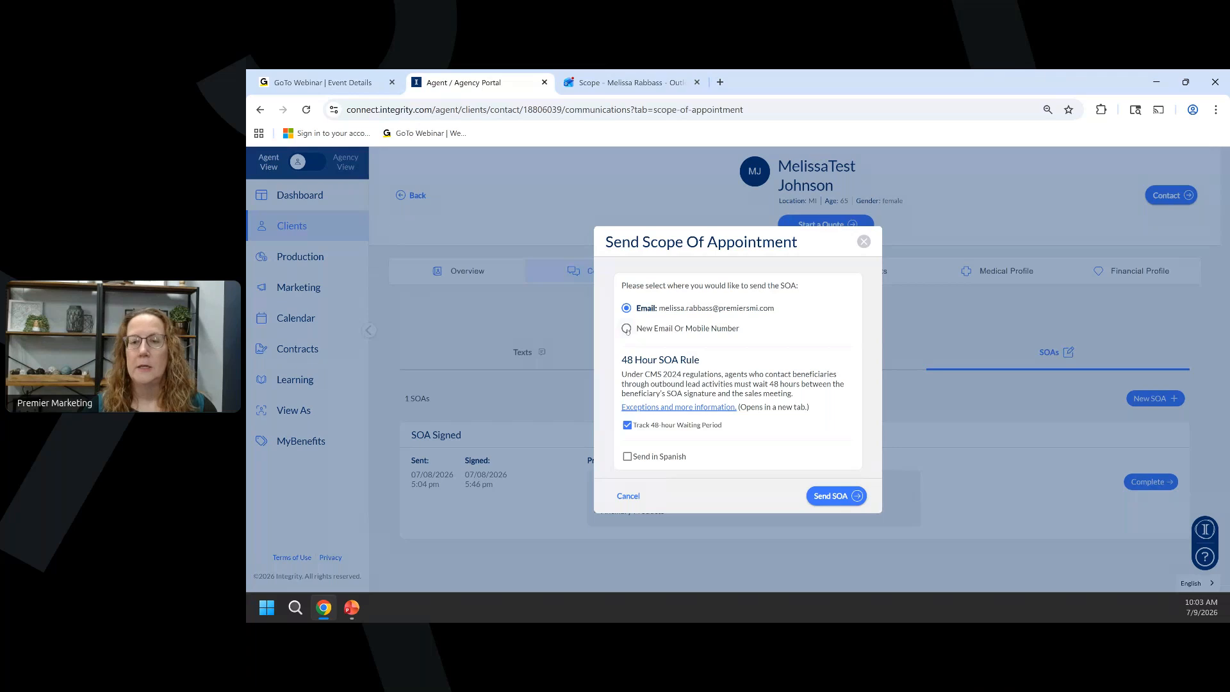
pyautogui.click(628, 329)
pyautogui.click(628, 334)
pyautogui.click(632, 368)
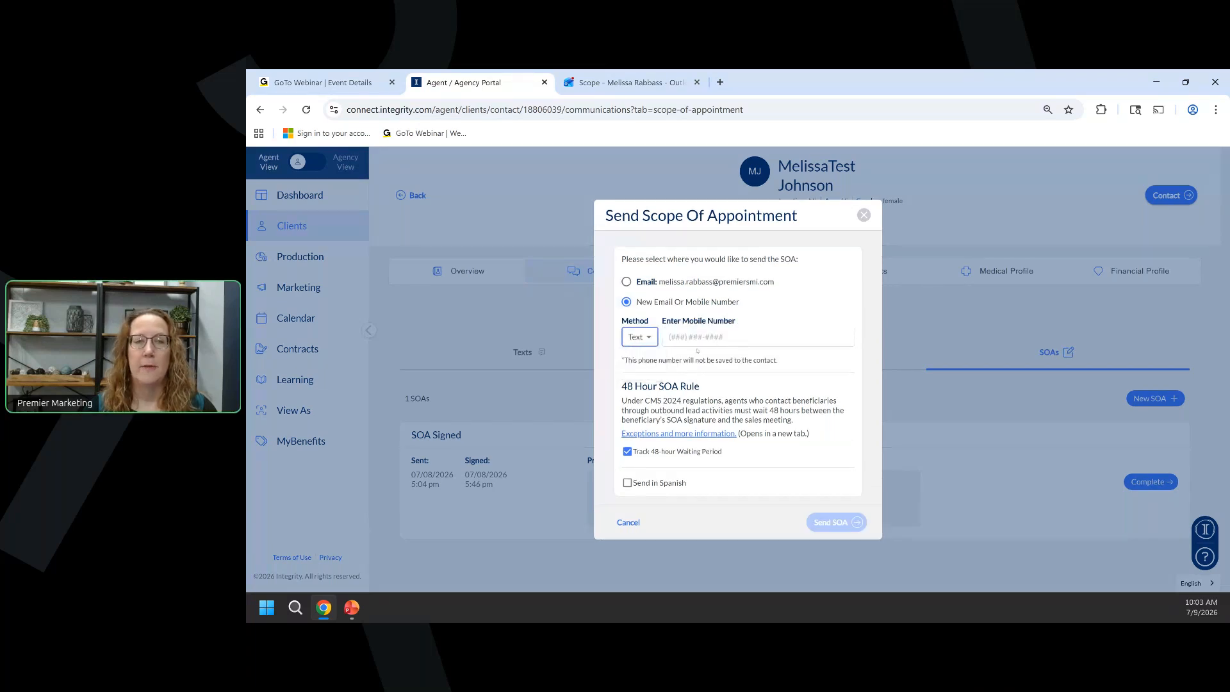
pyautogui.click(626, 282)
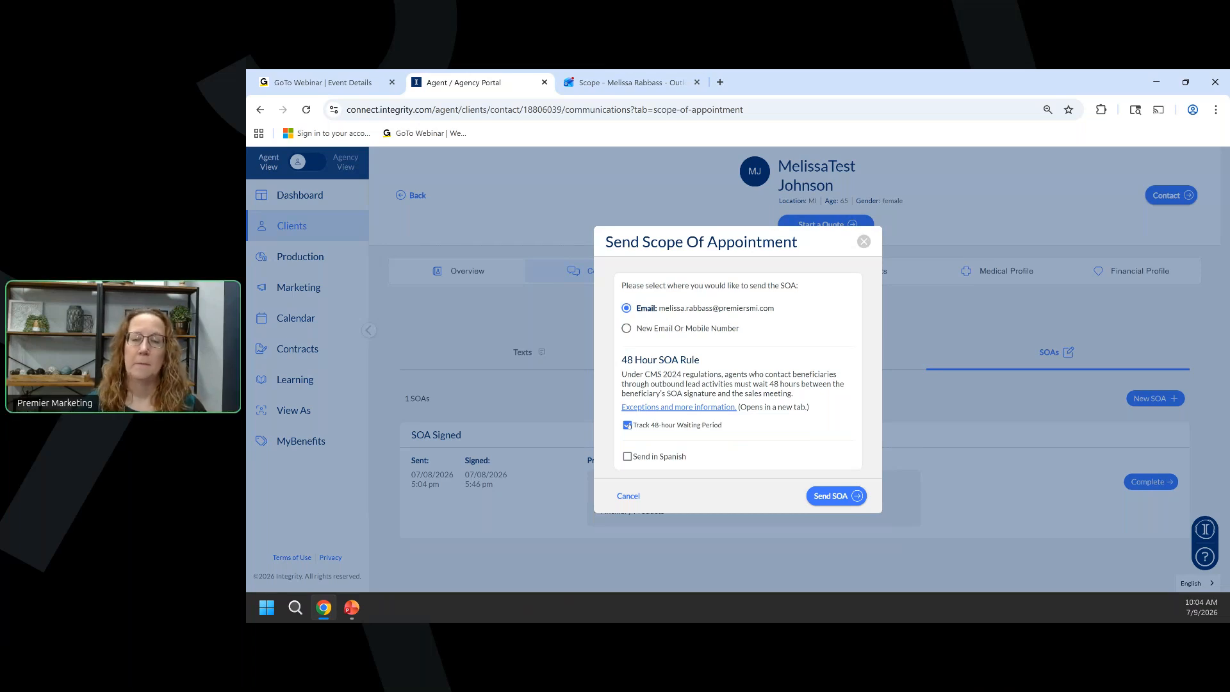
pyautogui.click(627, 424)
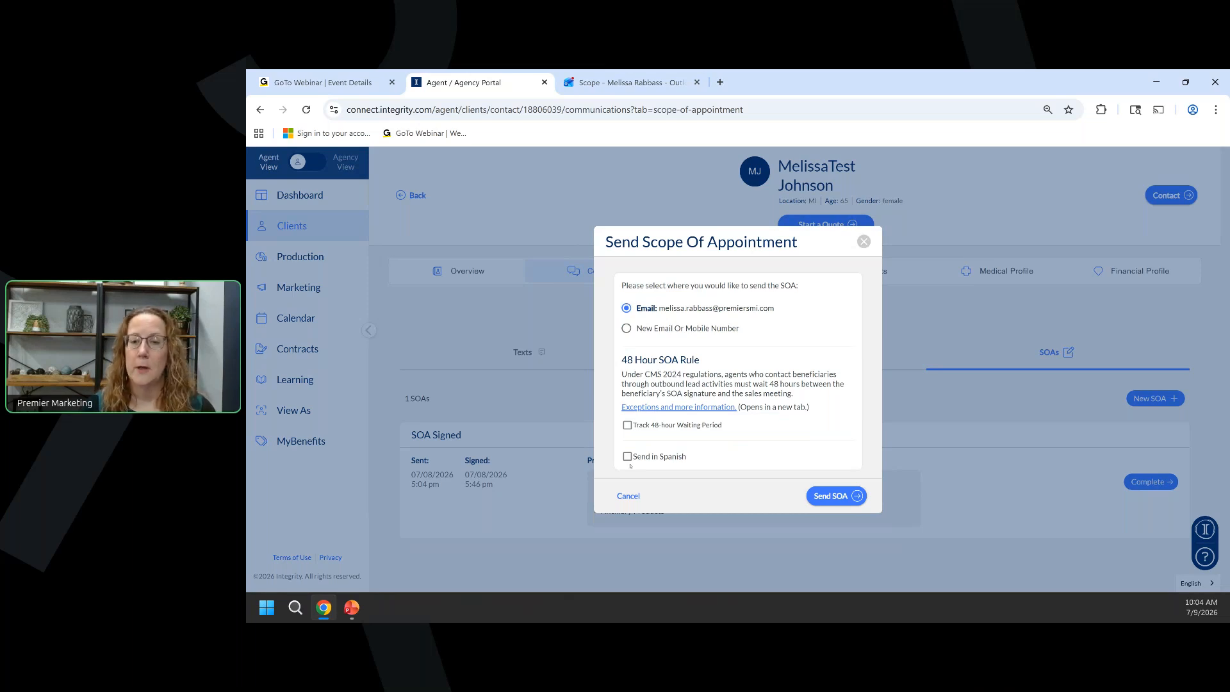
pyautogui.click(837, 501)
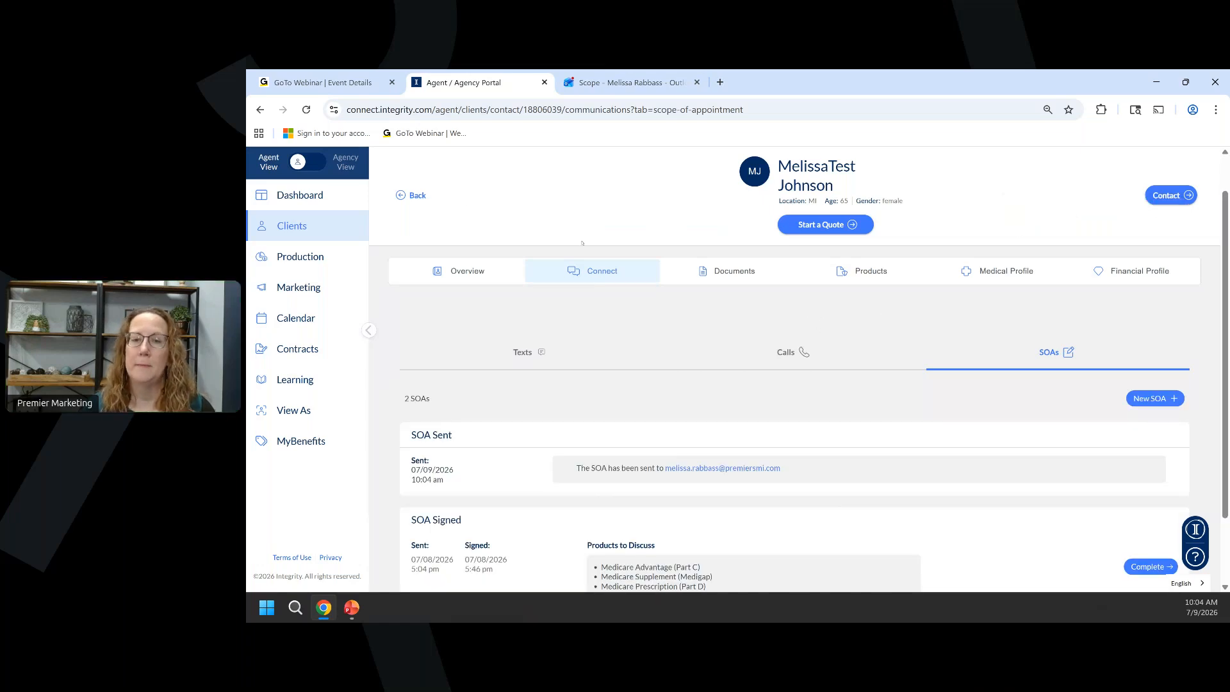
# Check the Scope of Appointment Signed activity on the client's Overview, then go to Outlook.
pyautogui.click(458, 273)
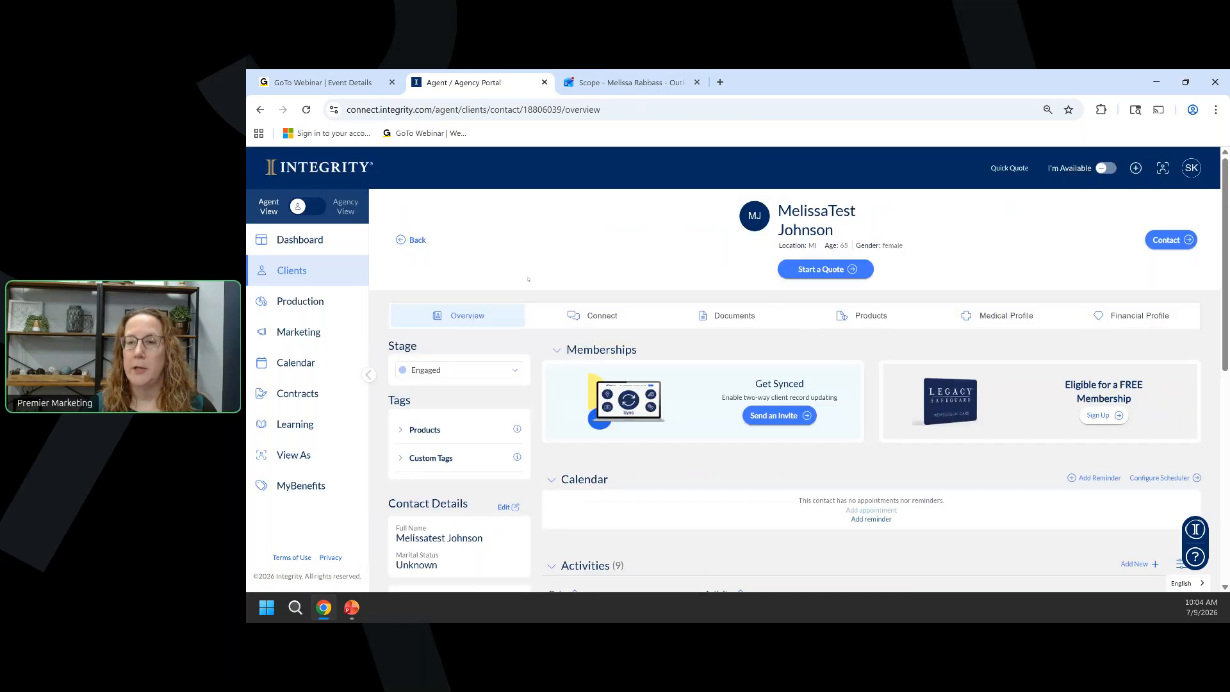
pyautogui.scroll(-5, 748, 293)
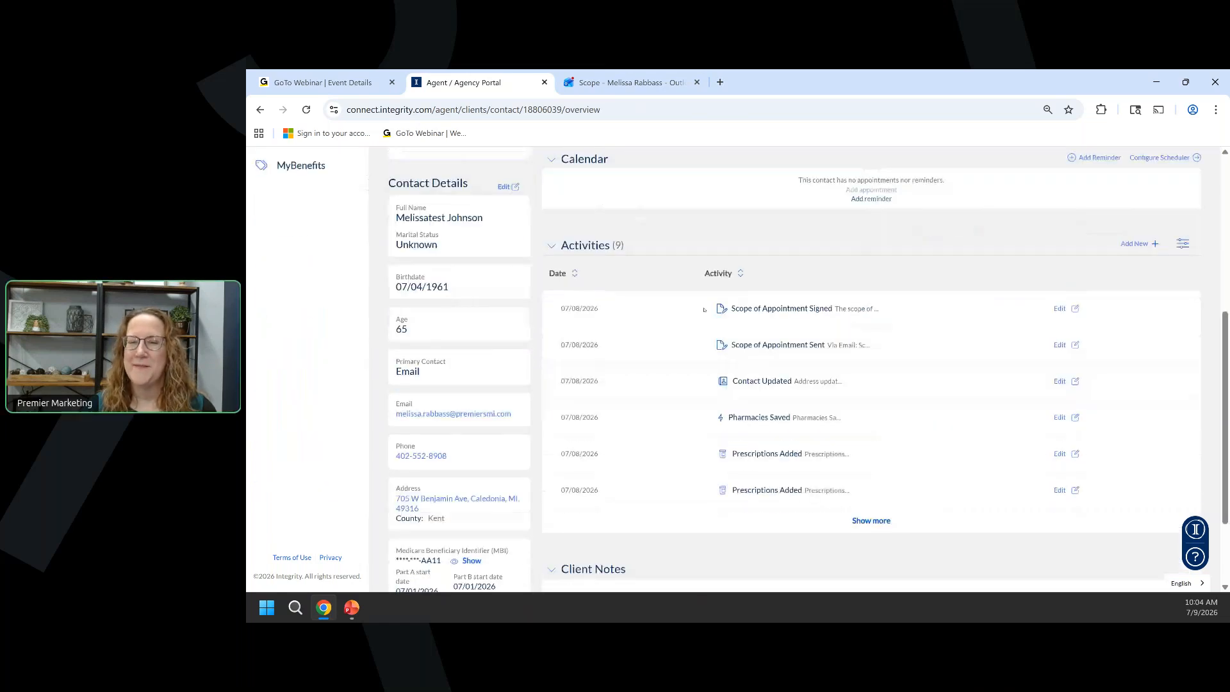
pyautogui.click(704, 310)
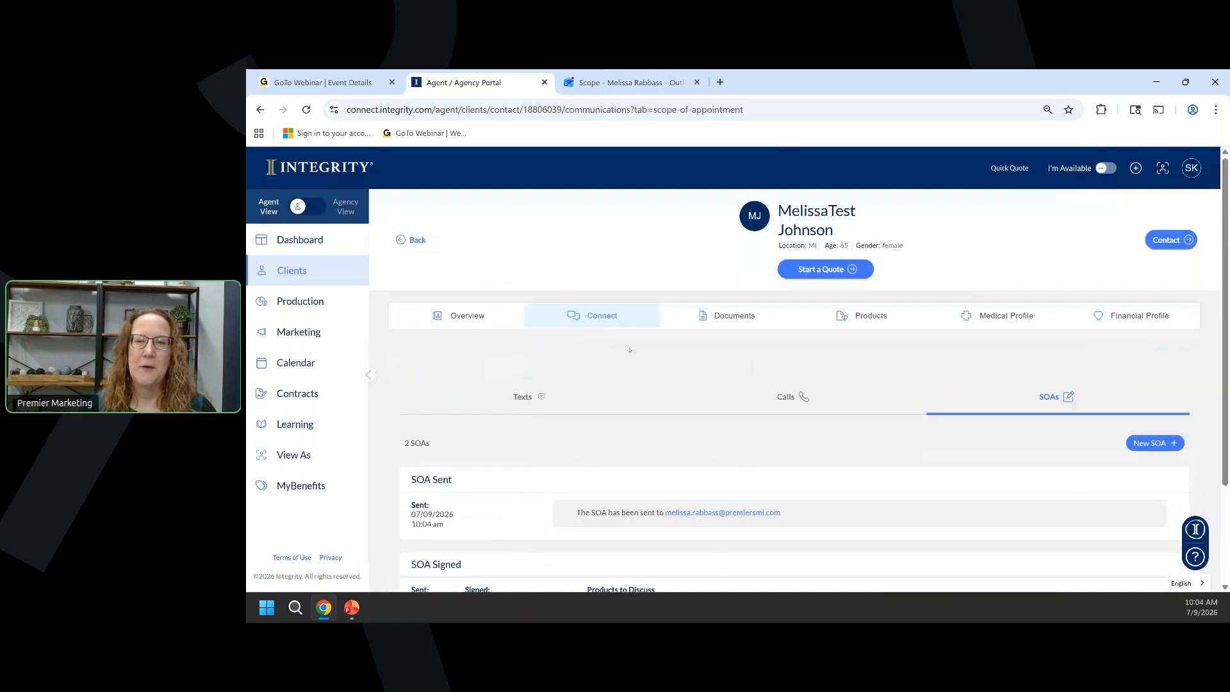
pyautogui.scroll(-1, 630, 350)
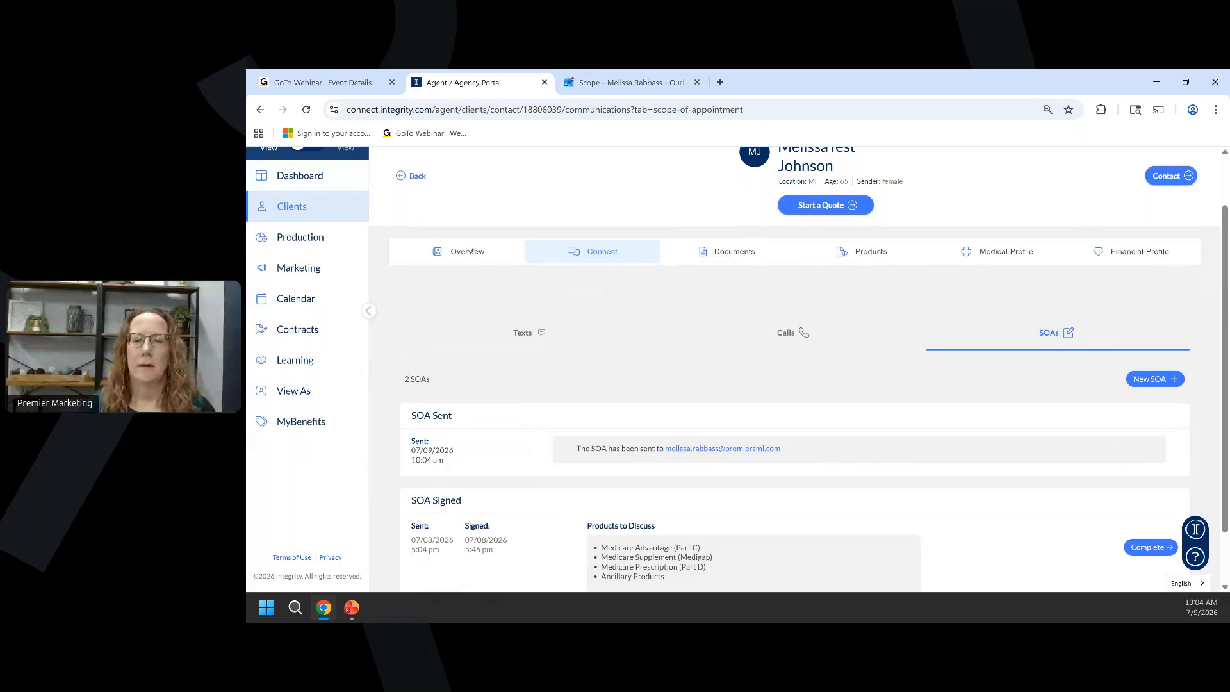
pyautogui.hotkey('ctrl', 'Tab')
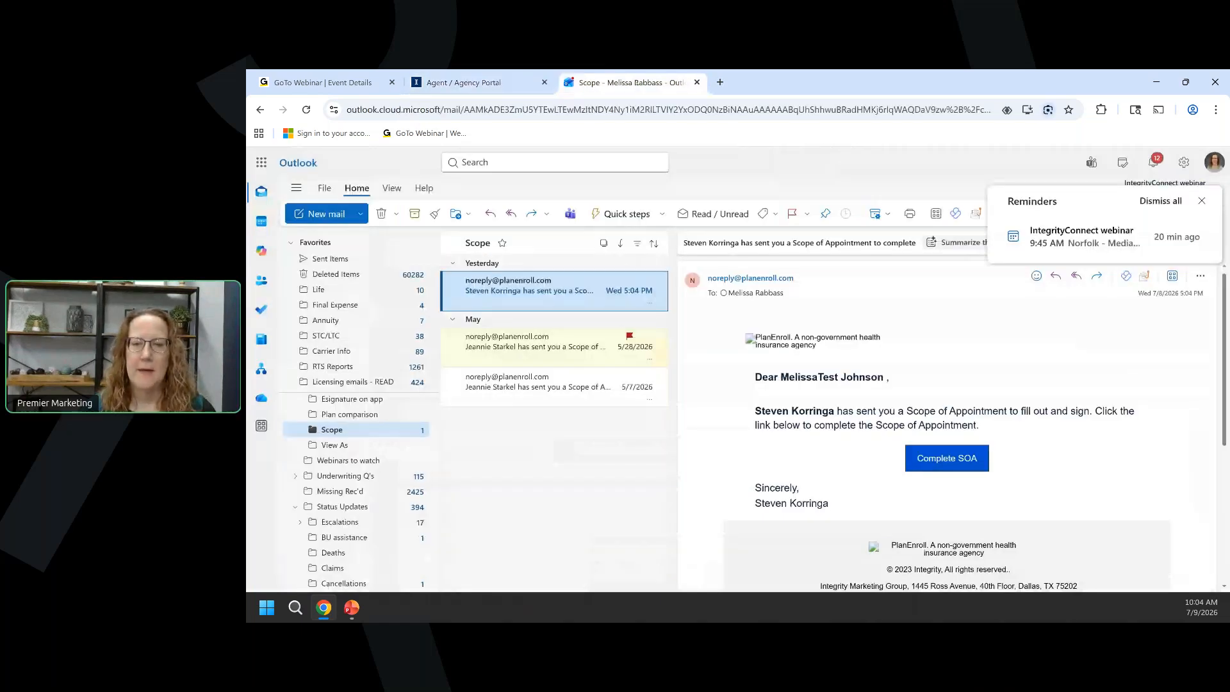
# Pop out the new SOA email from the Outlook Inbox and follow its Complete SOA link.
pyautogui.scroll(2, 335, 435)
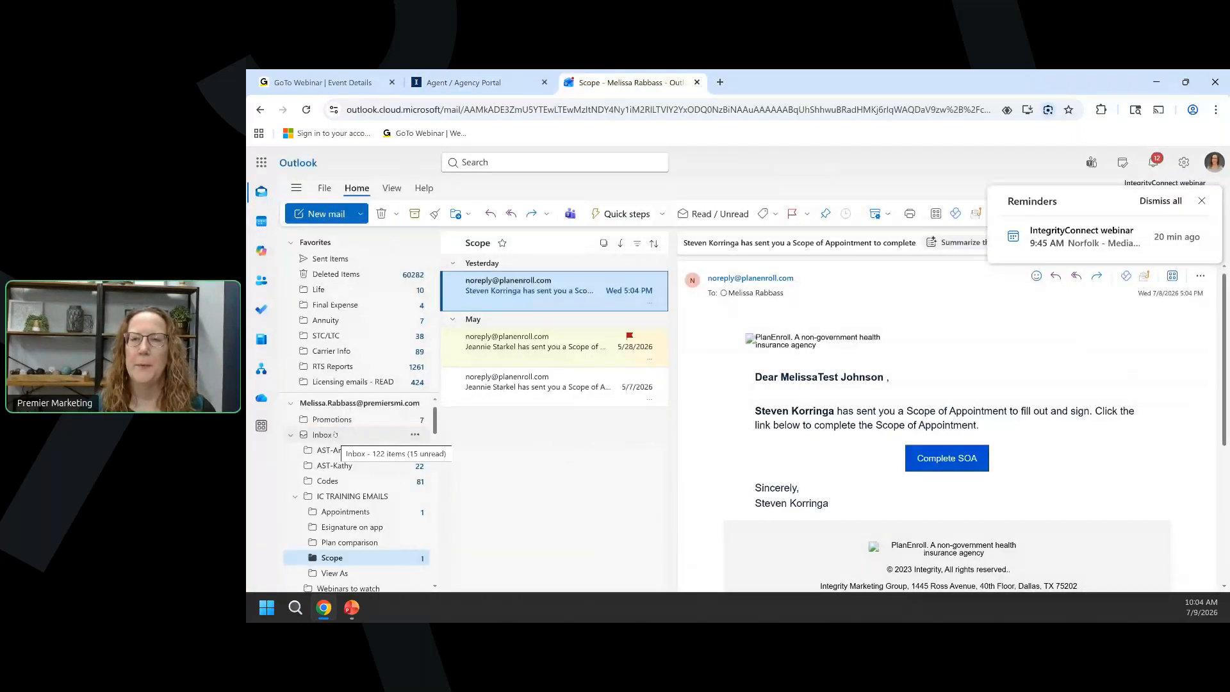
pyautogui.click(334, 435)
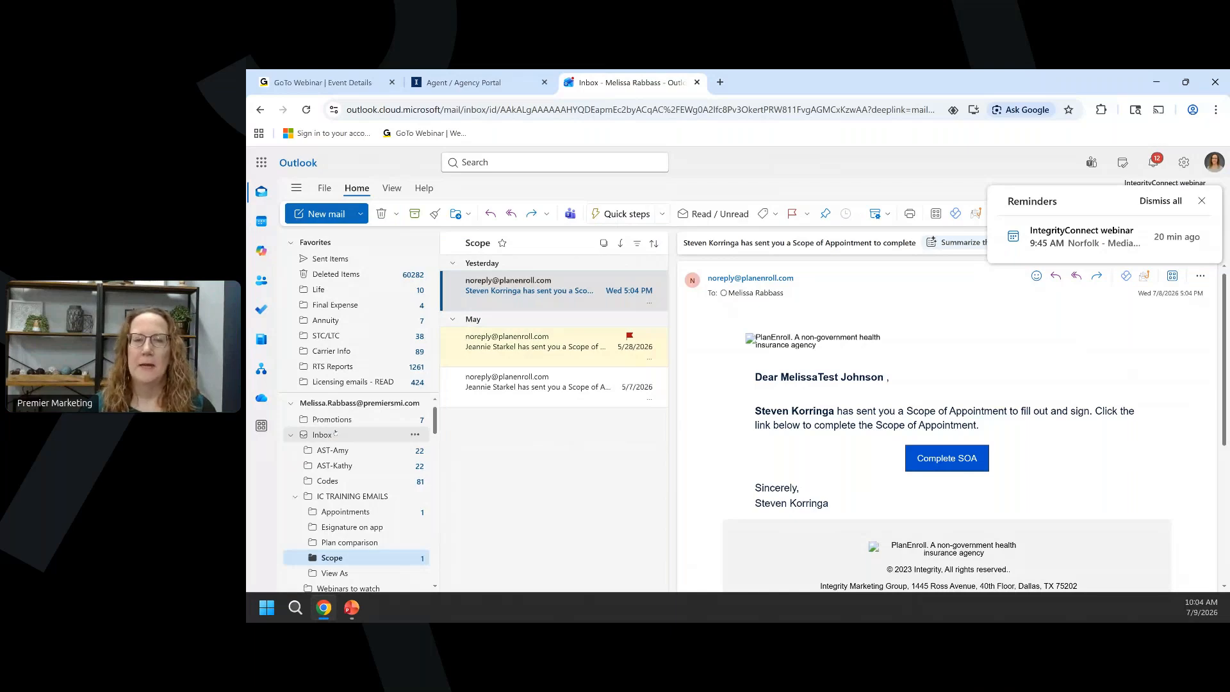
pyautogui.doubleClick(563, 298)
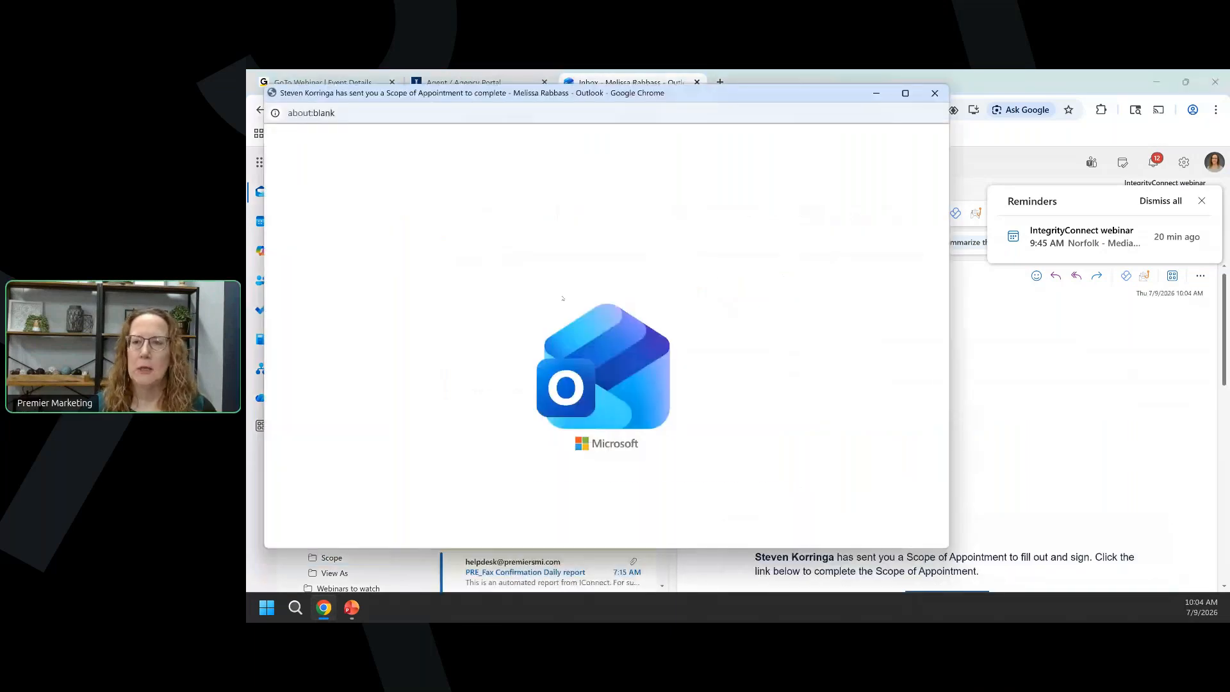
pyautogui.scroll(-1, 551, 285)
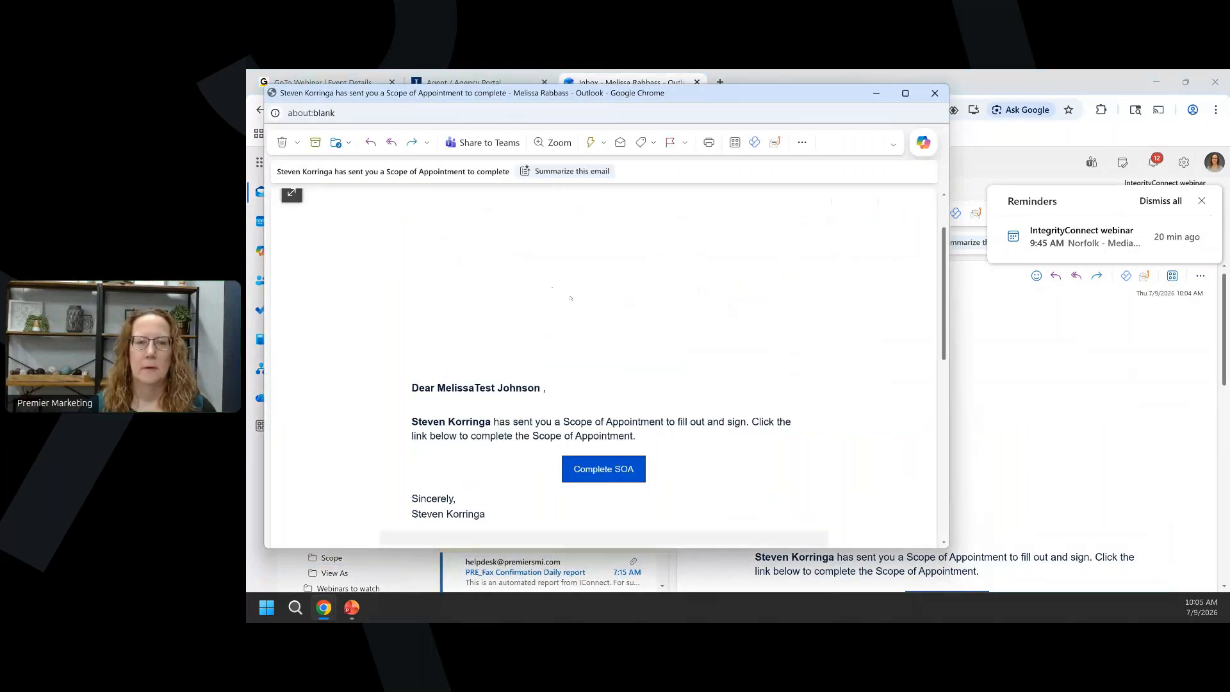
pyautogui.scroll(1, 562, 302)
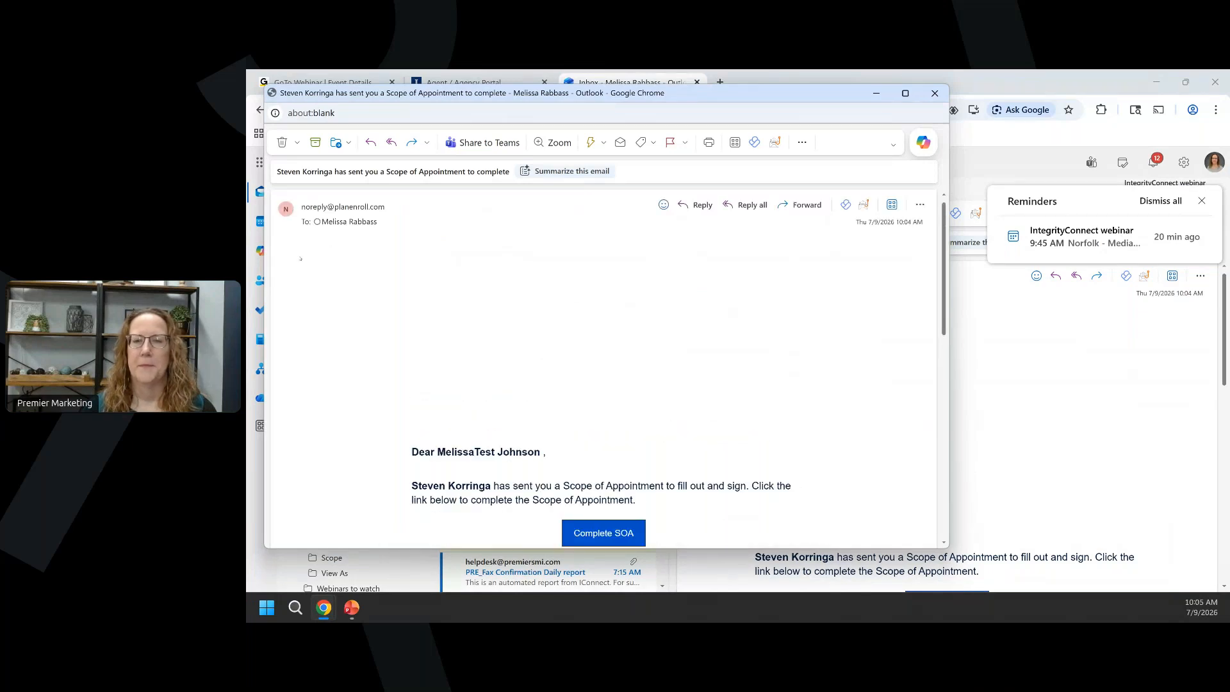
pyautogui.scroll(-3, 708, 305)
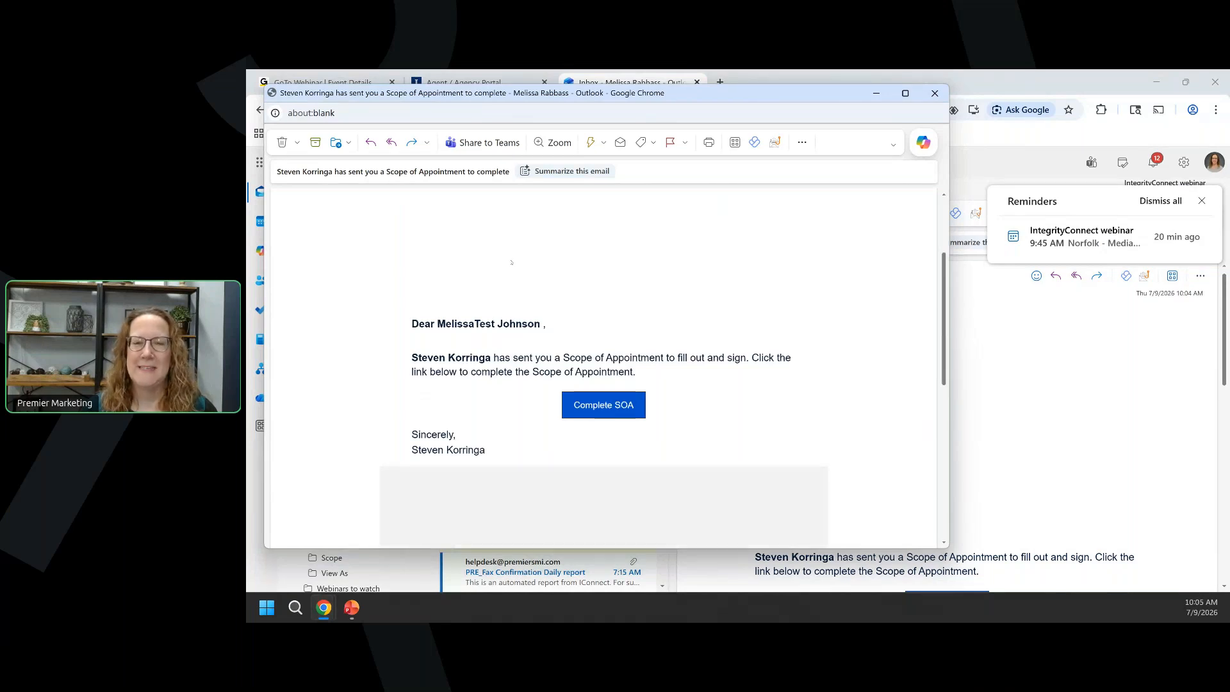
pyautogui.scroll(-1, 485, 259)
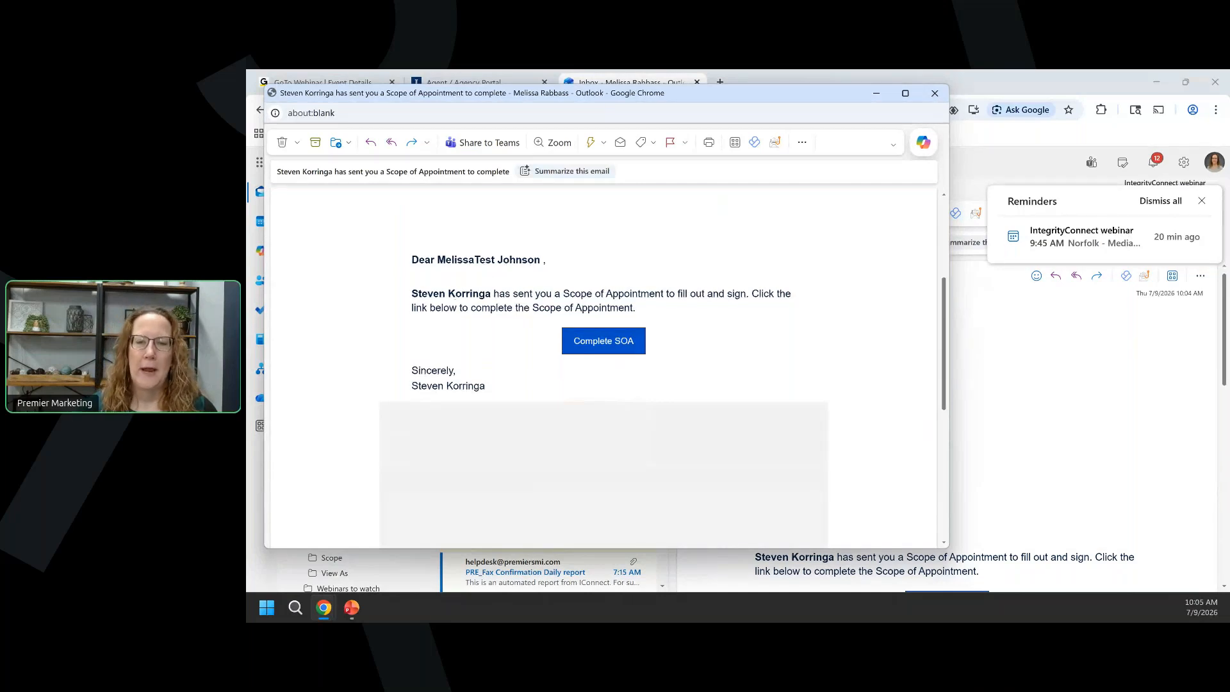
pyautogui.click(604, 342)
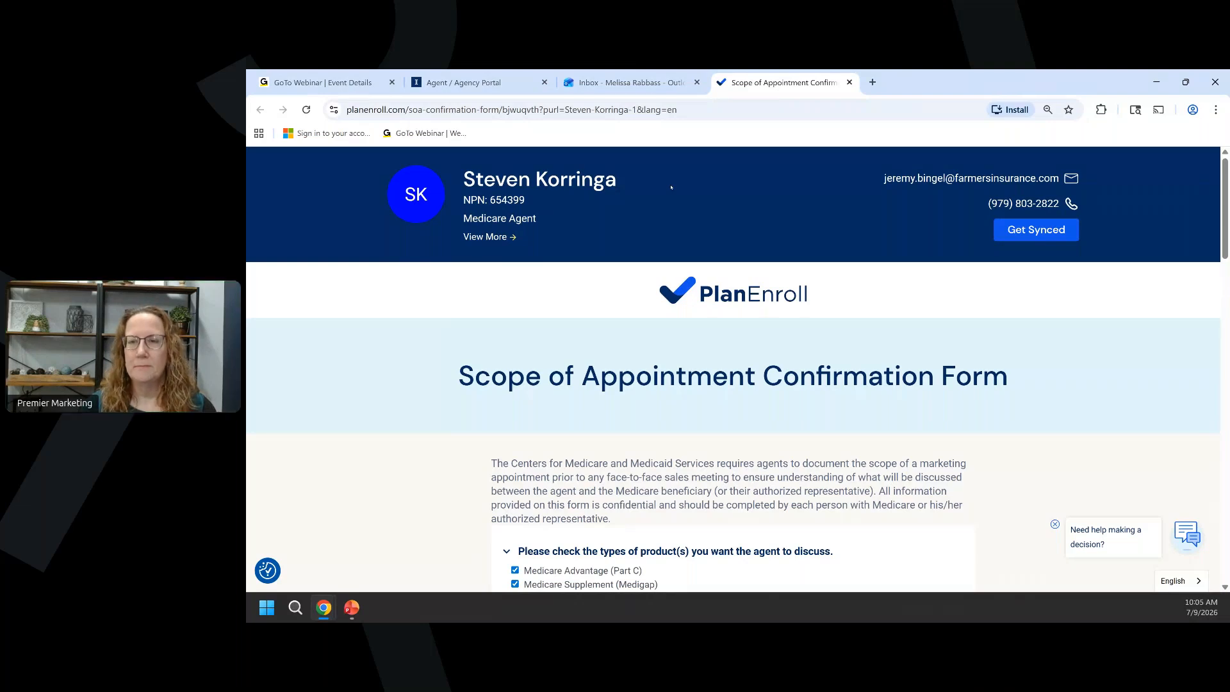
# Submit the client's SOA form with Medicare Supplement (Medigap) unchecked and the consent box ticked.
pyautogui.scroll(-2, 640, 208)
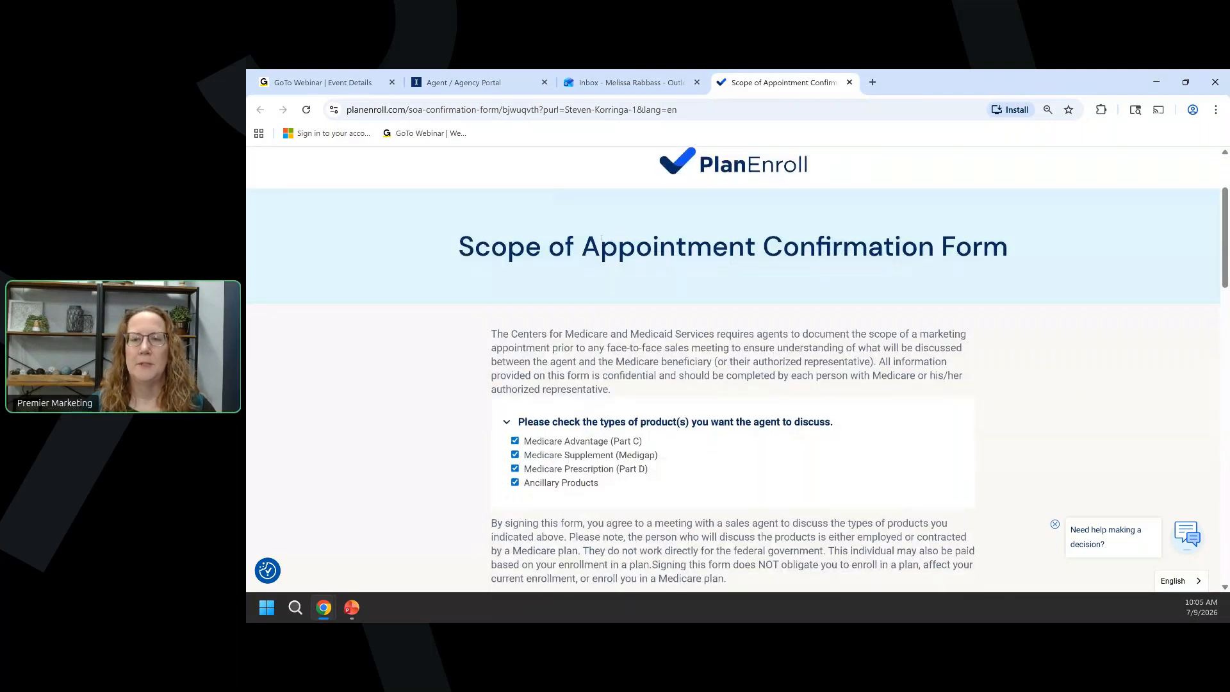
pyautogui.scroll(-1, 602, 237)
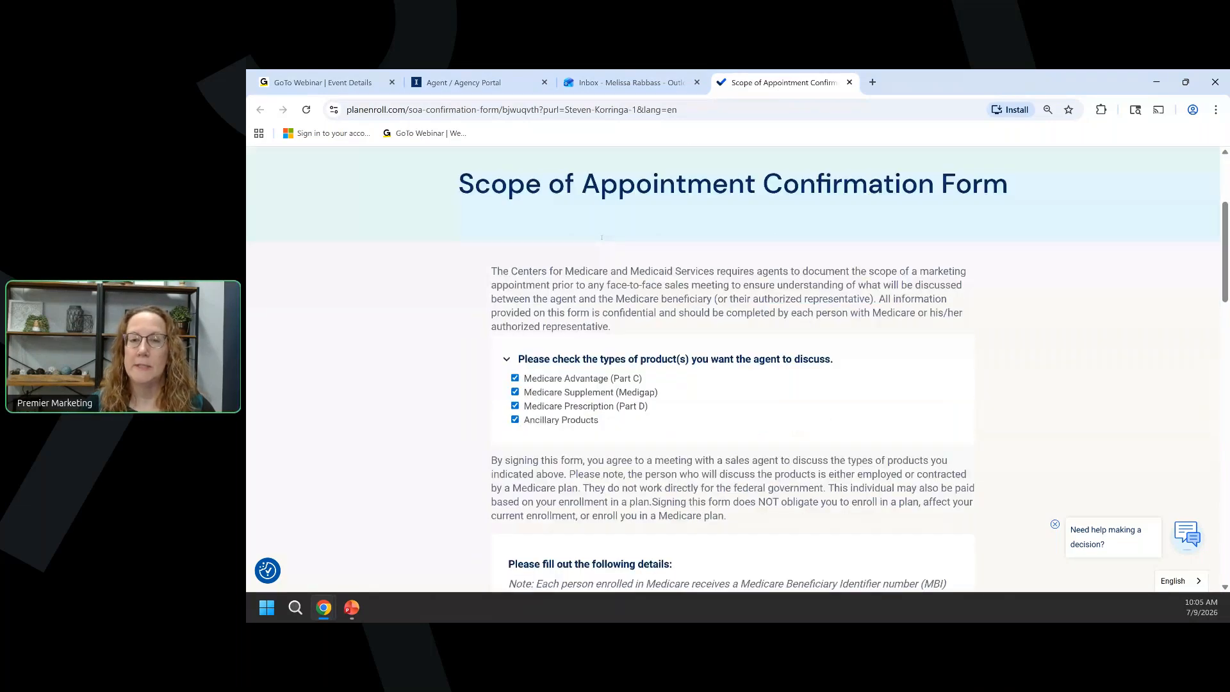
pyautogui.scroll(-2, 601, 238)
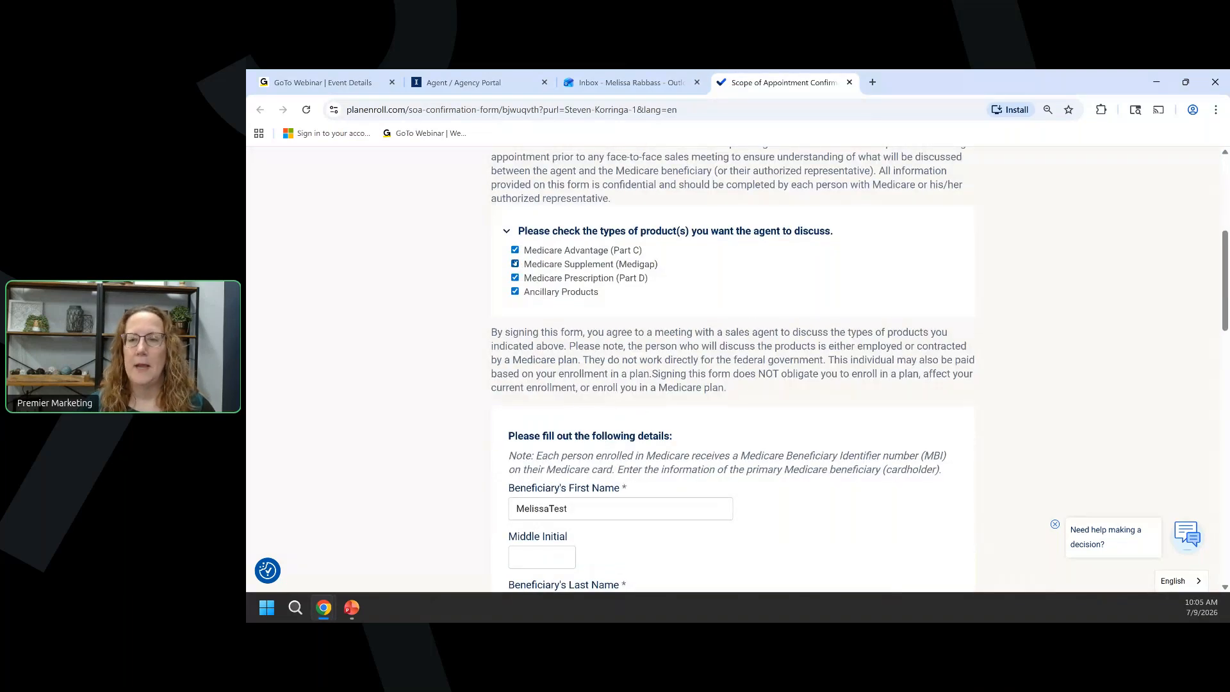
pyautogui.click(514, 264)
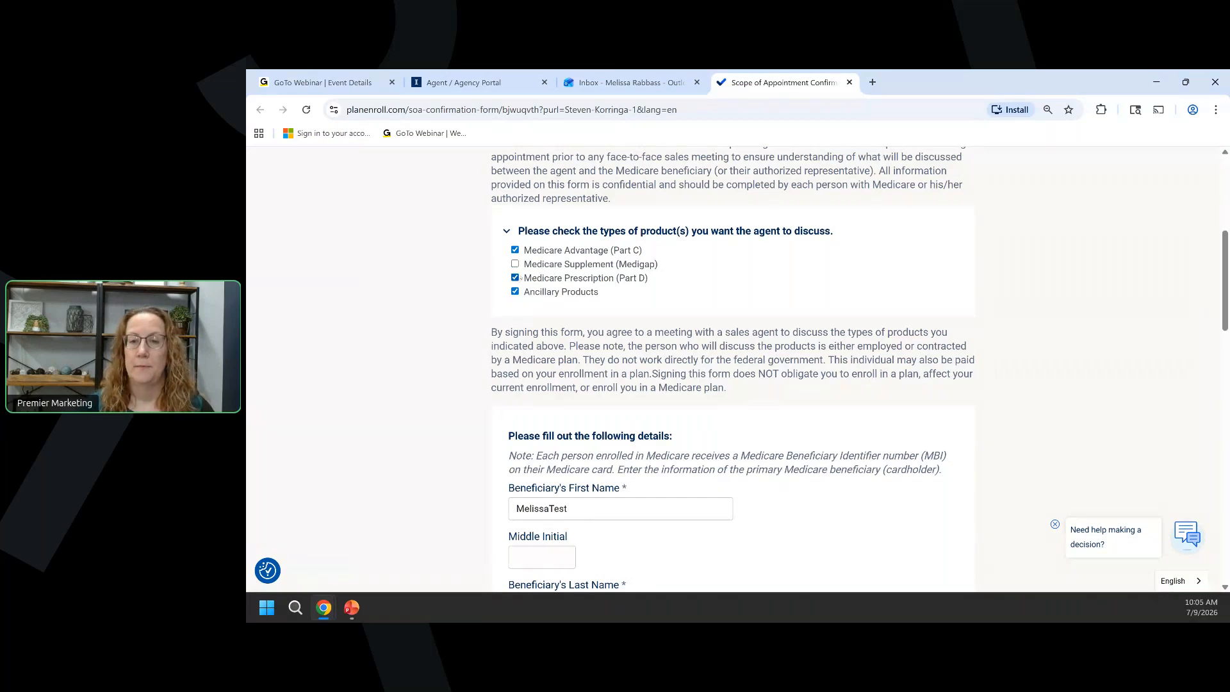
pyautogui.scroll(-4, 861, 302)
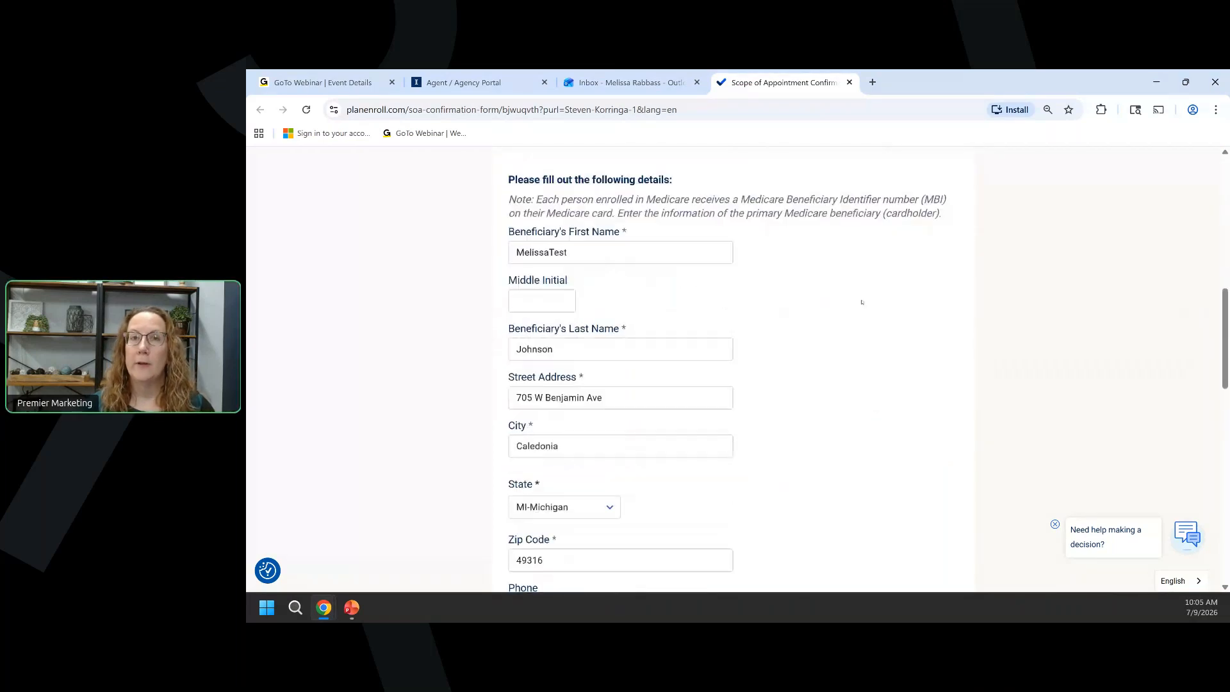
pyautogui.click(651, 245)
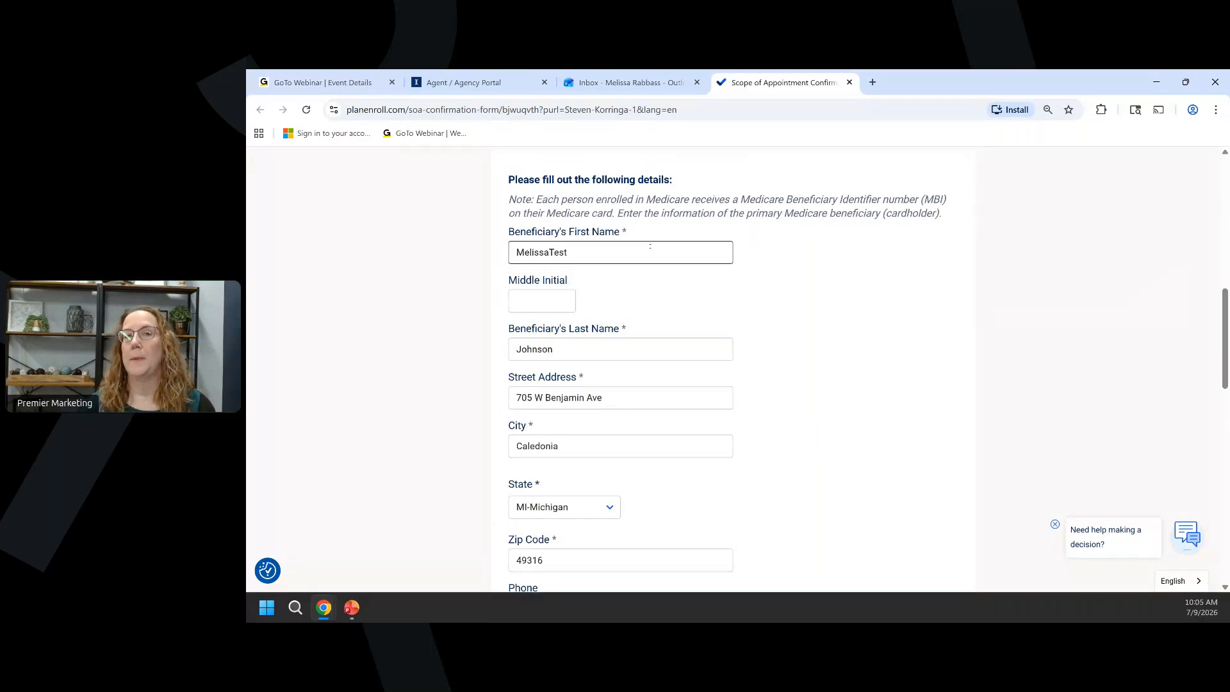
pyautogui.scroll(-2, 634, 256)
pyautogui.click(618, 268)
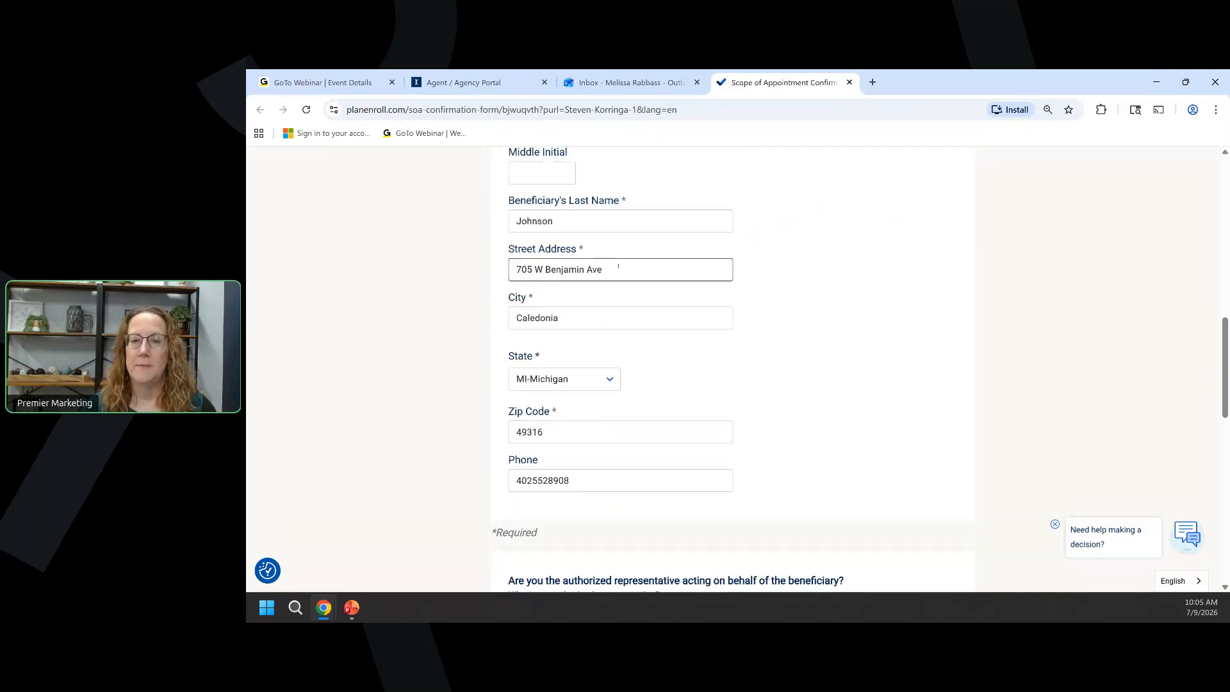
pyautogui.scroll(-5, 619, 267)
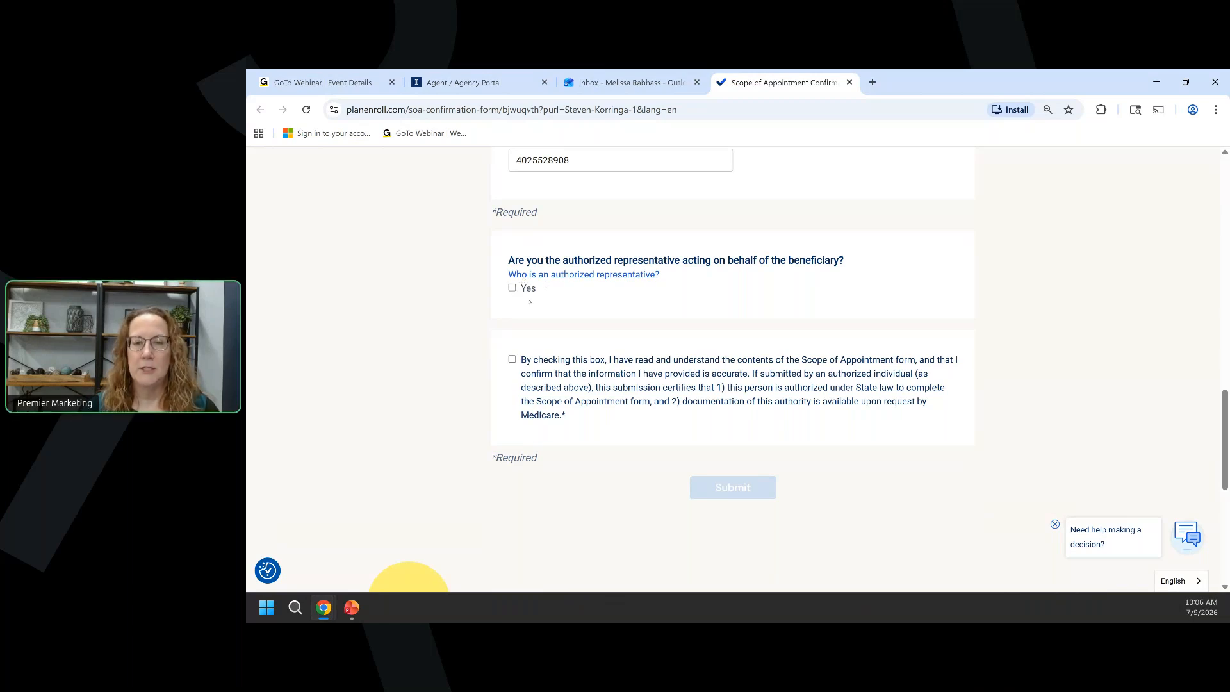
pyautogui.click(512, 360)
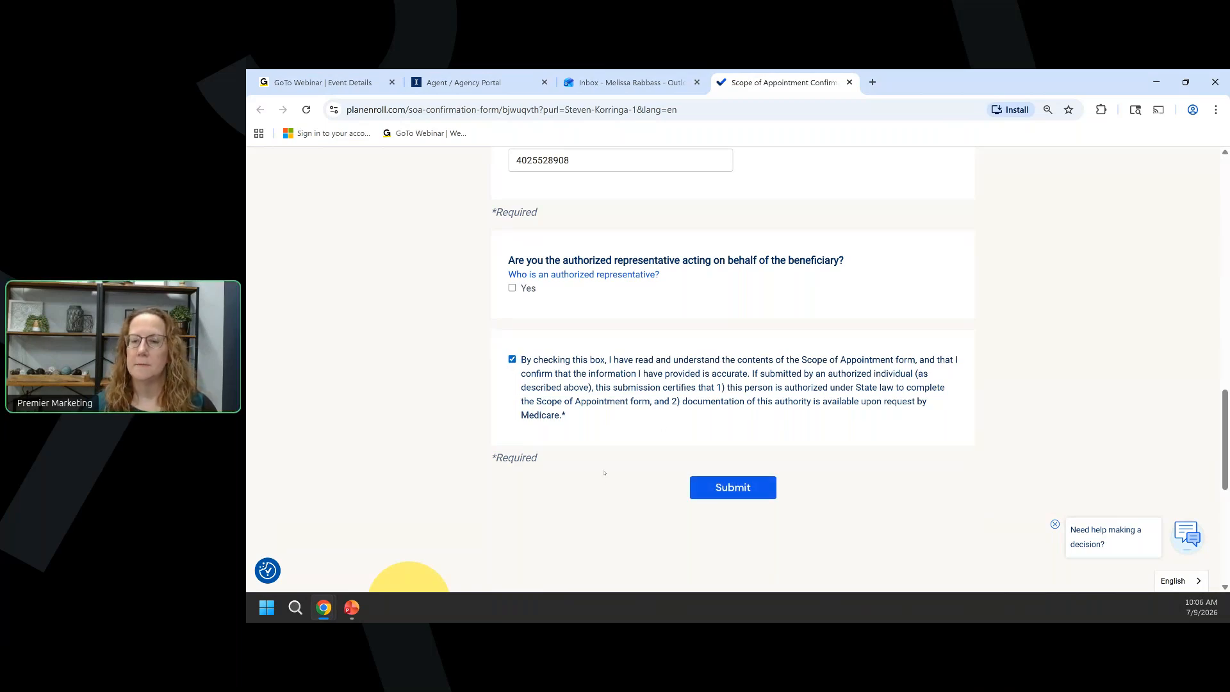
pyautogui.click(711, 490)
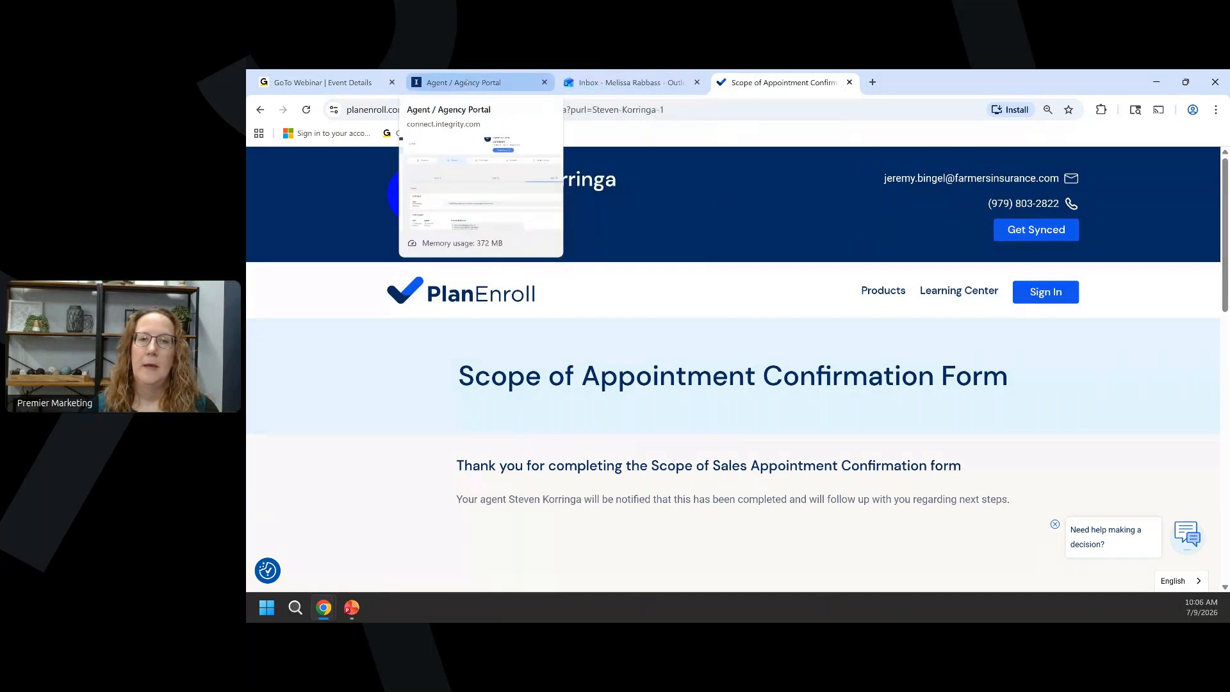
# In the agent portal, open the newest SOA Signed card from Connect > SOAs for completion.
pyautogui.click(467, 82)
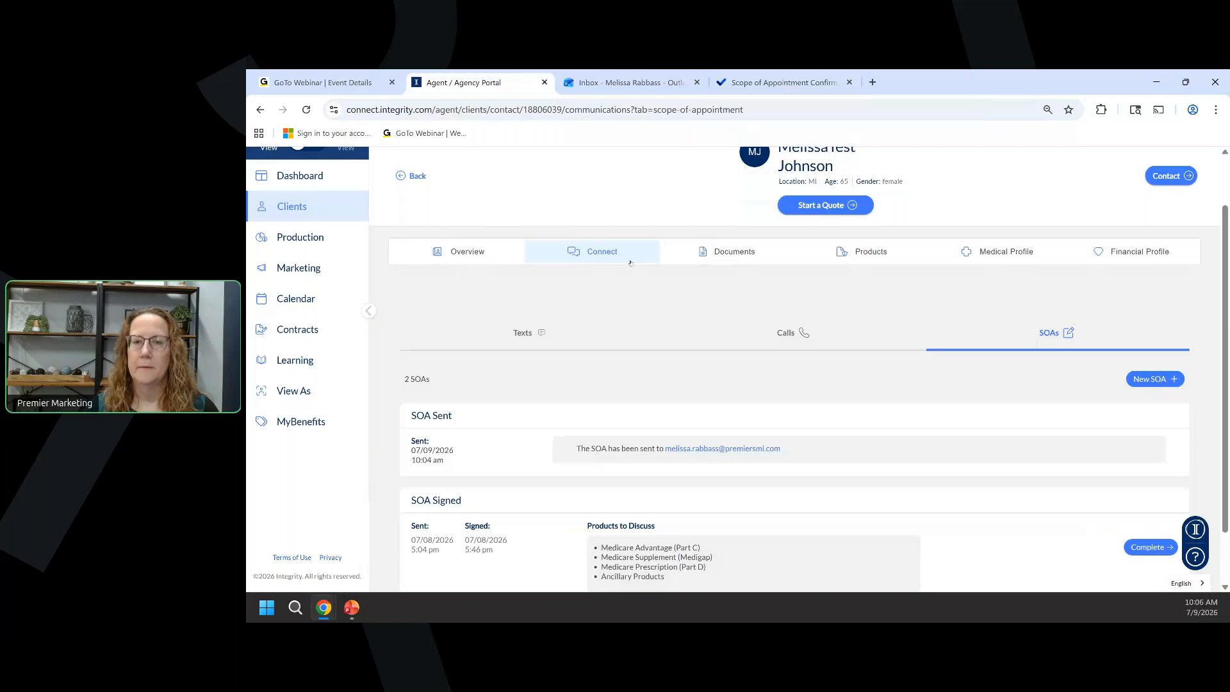
pyautogui.scroll(1, 630, 263)
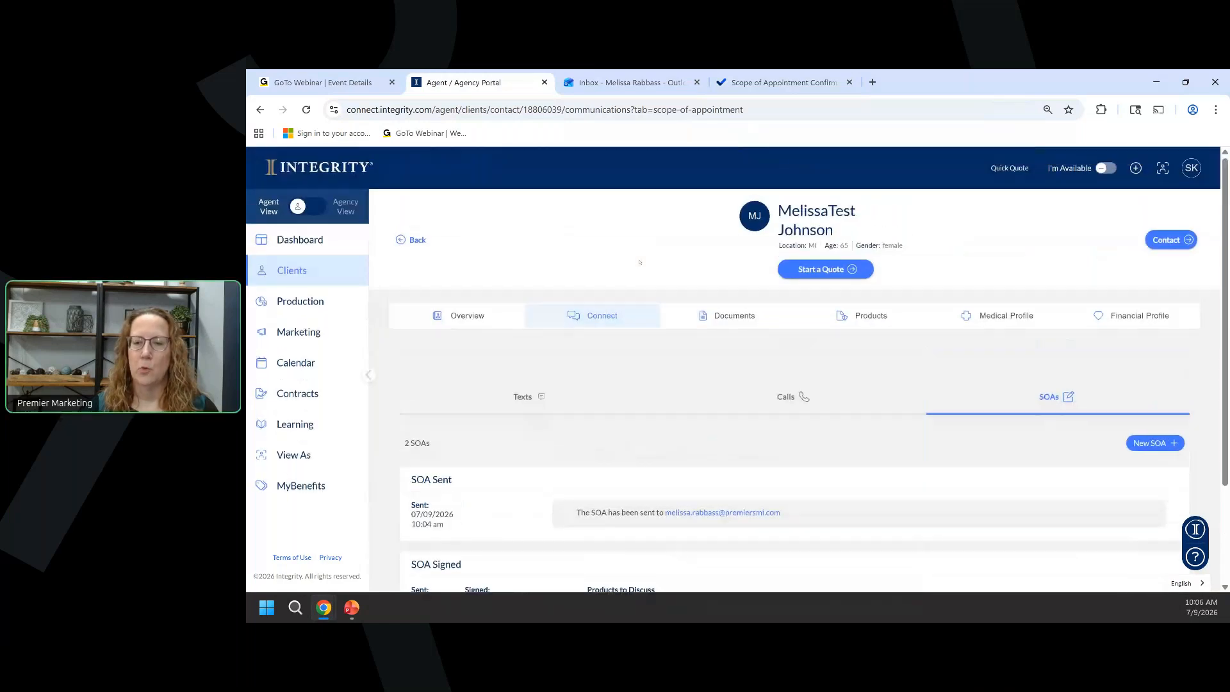
pyautogui.click(467, 315)
pyautogui.scroll(-2, 490, 307)
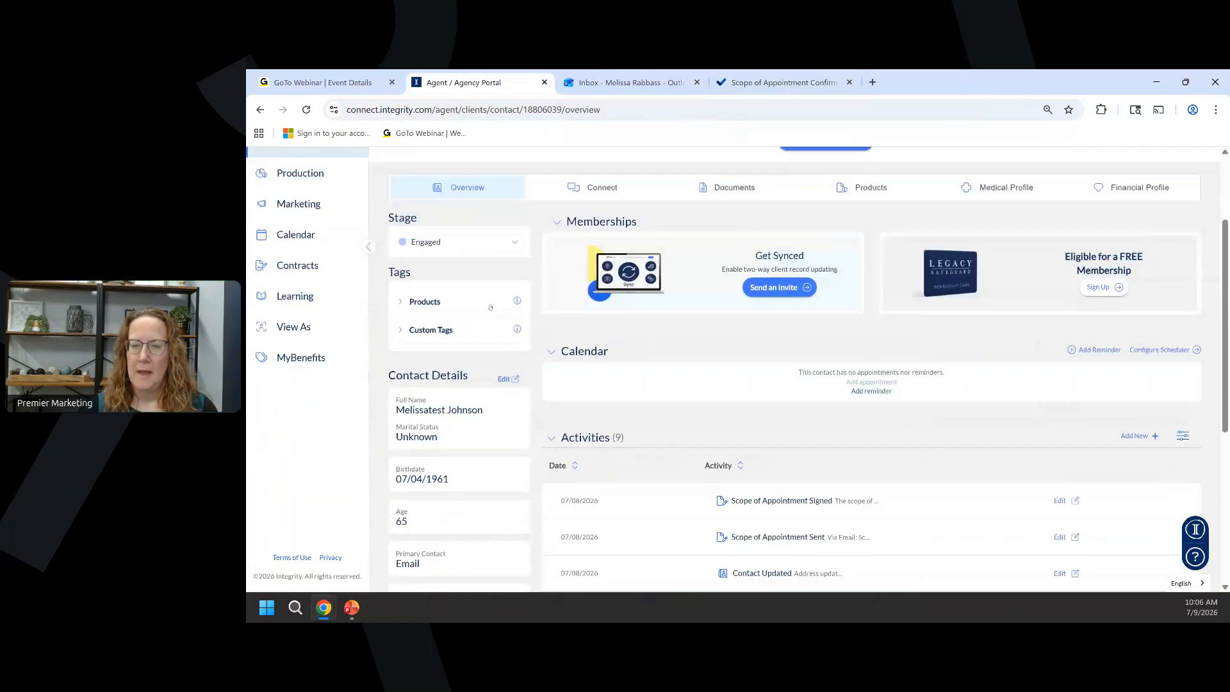
pyautogui.scroll(2, 613, 489)
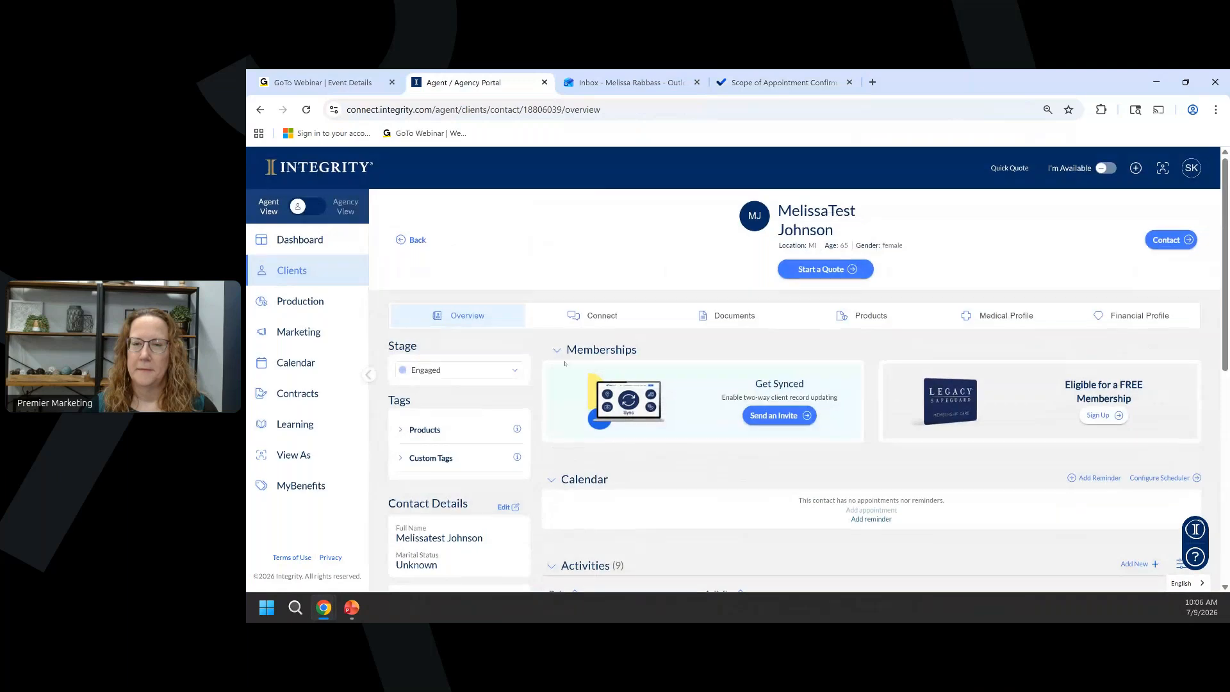
pyautogui.click(602, 316)
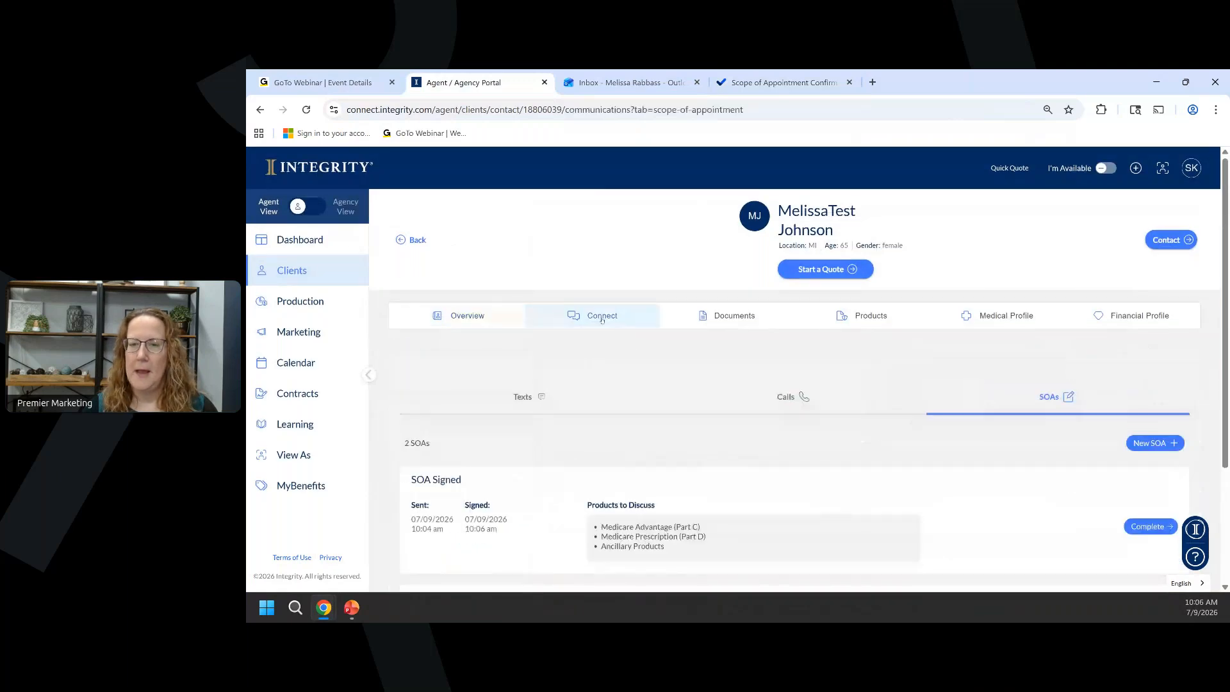
pyautogui.scroll(-2, 579, 386)
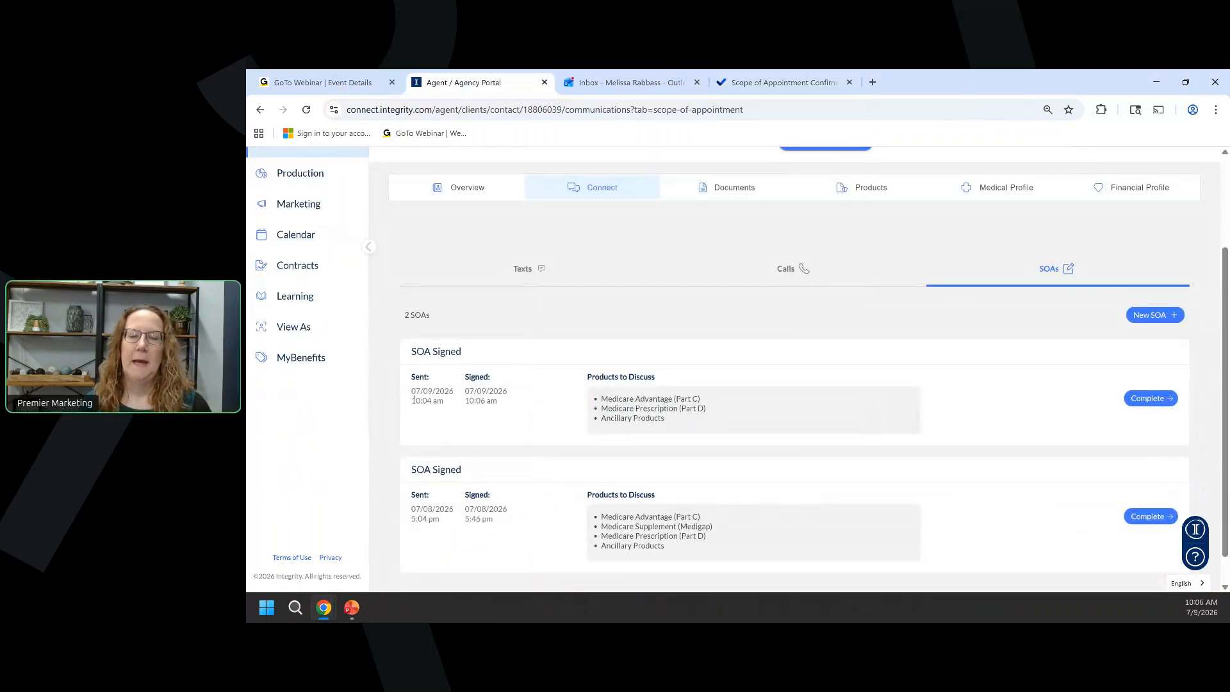
pyautogui.click(1151, 400)
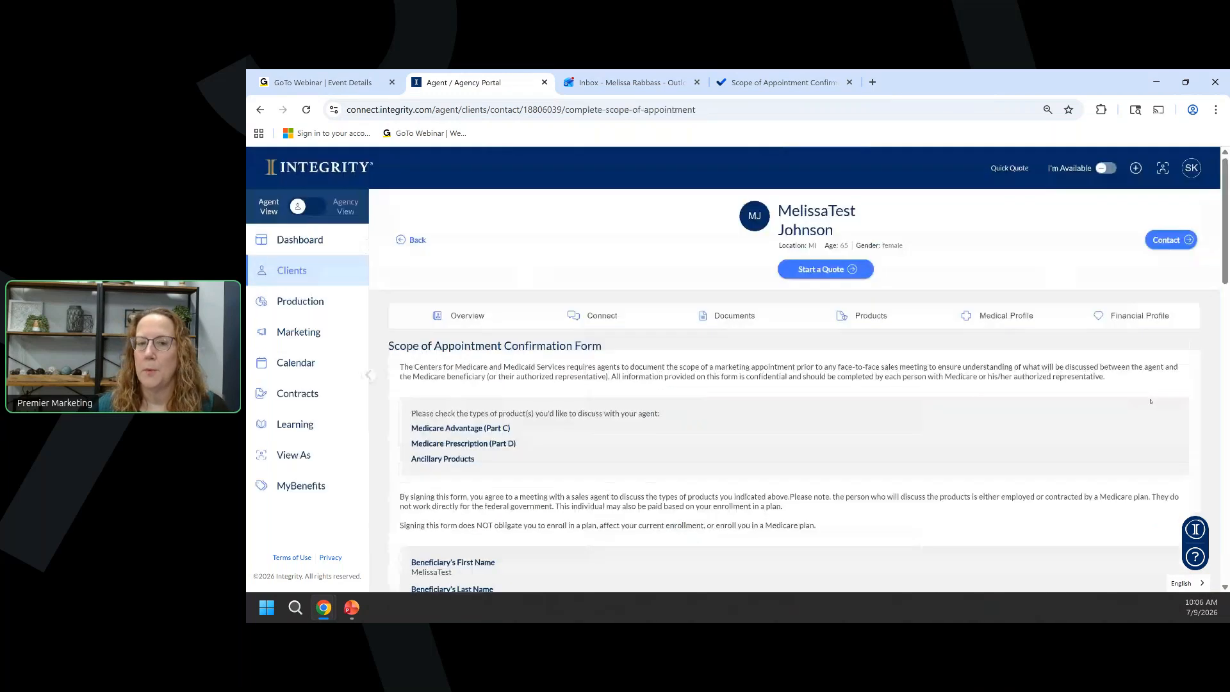
# Submit the agent section with initial contact 'walk in', signed at appointment No, and confirmation ticked.
pyautogui.scroll(-6, 603, 411)
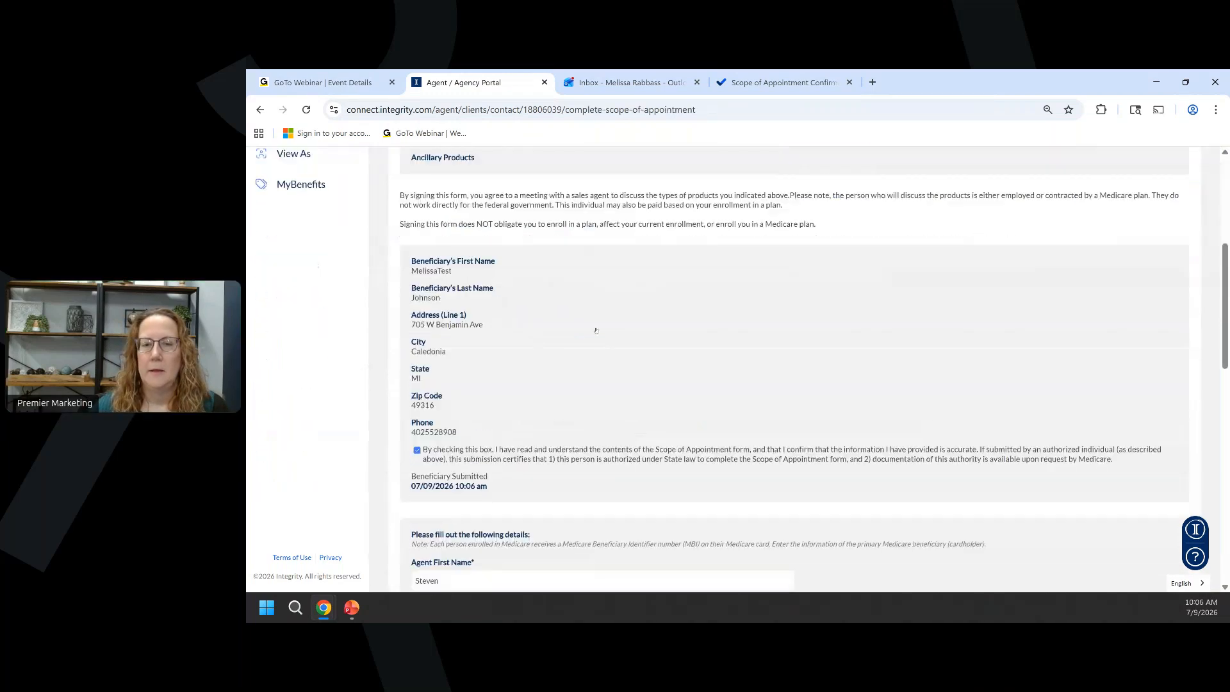
pyautogui.scroll(-2, 596, 330)
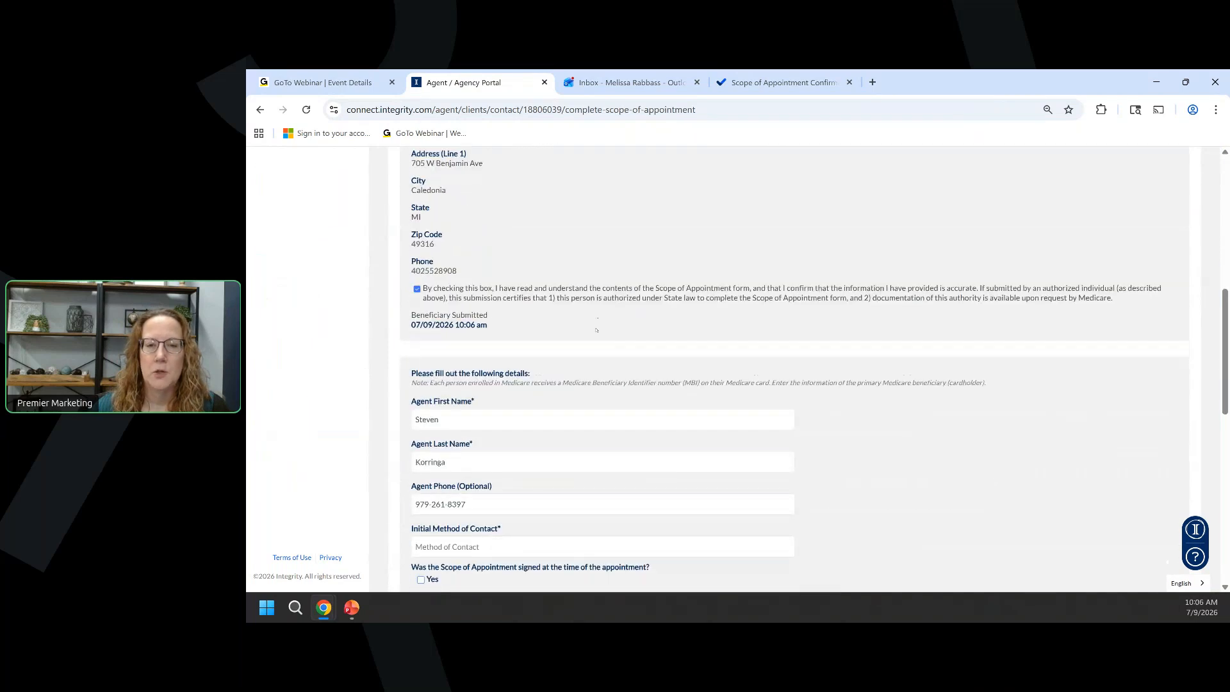
pyautogui.scroll(-3, 596, 330)
pyautogui.scroll(-1, 451, 241)
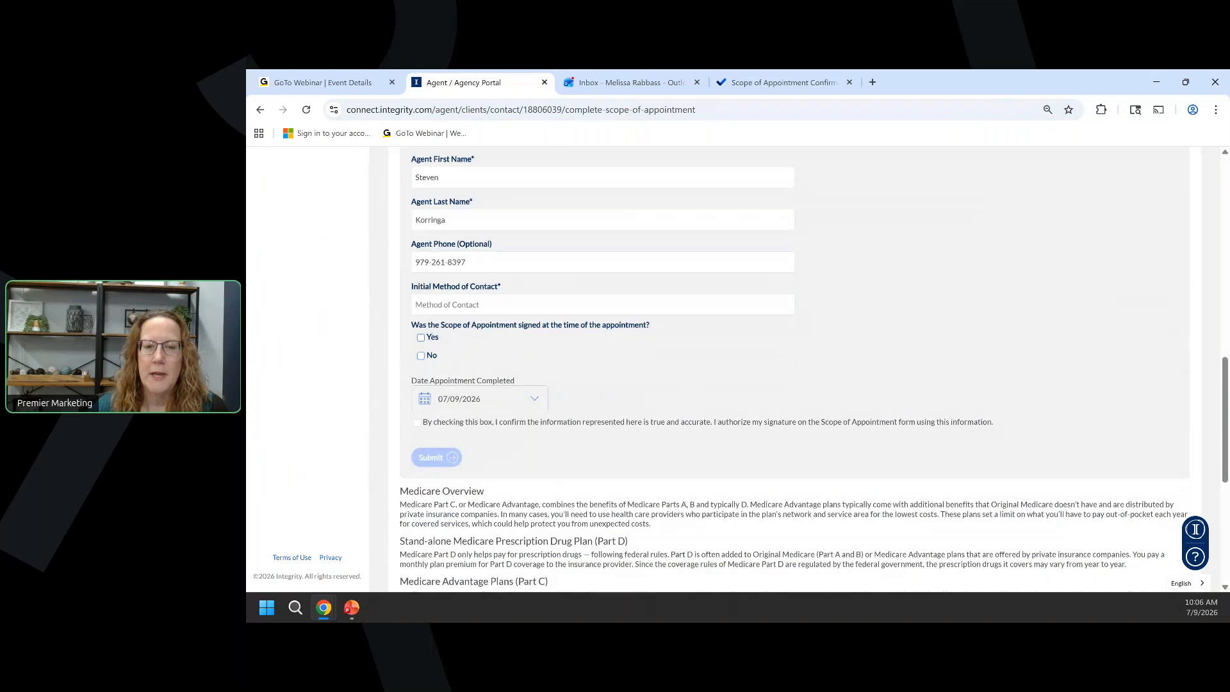
pyautogui.click(438, 305)
pyautogui.write('wal')
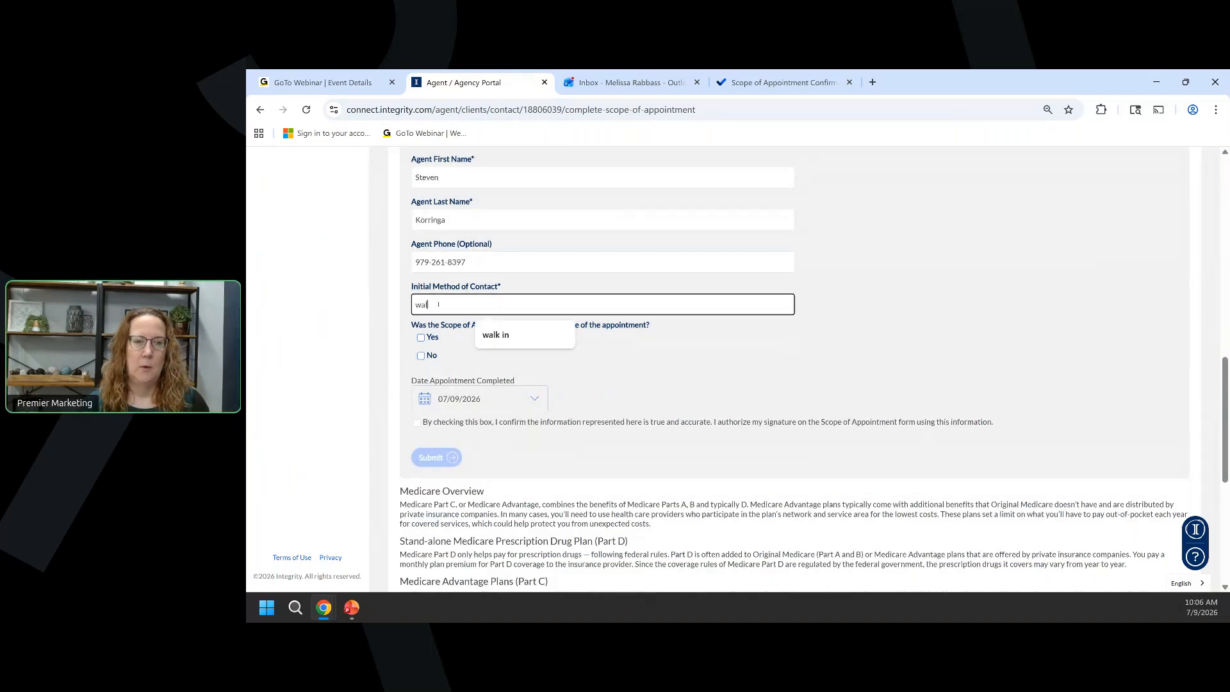
pyautogui.write('k in')
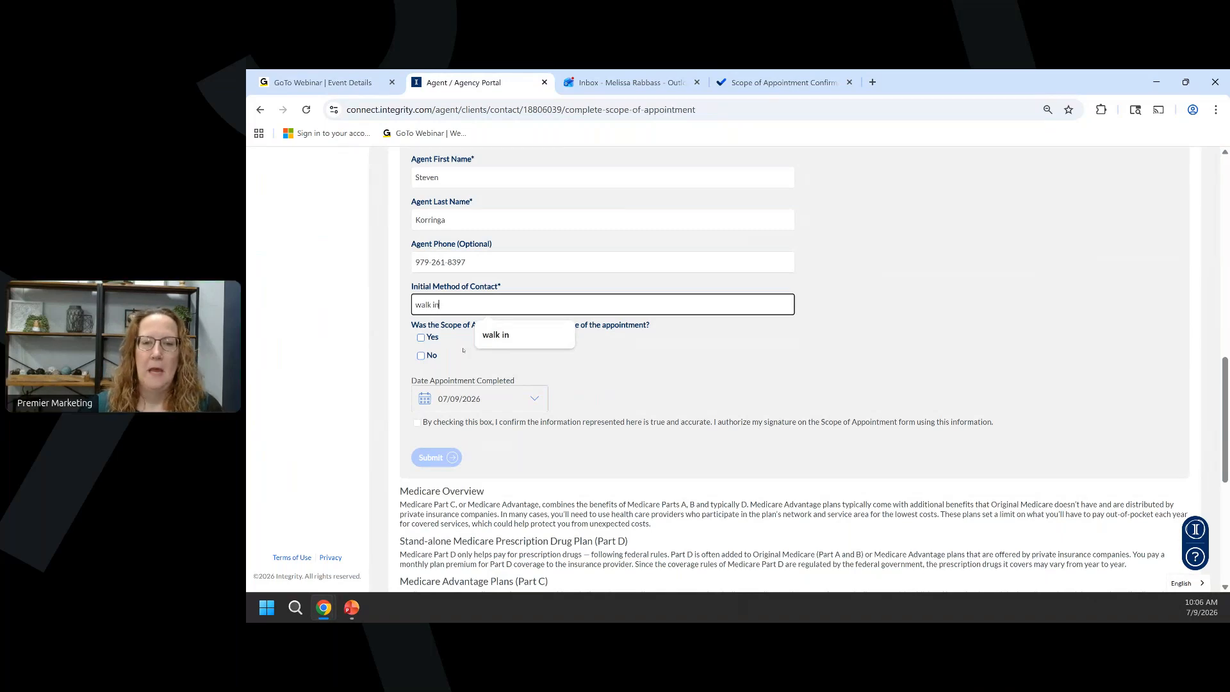
pyautogui.click(460, 349)
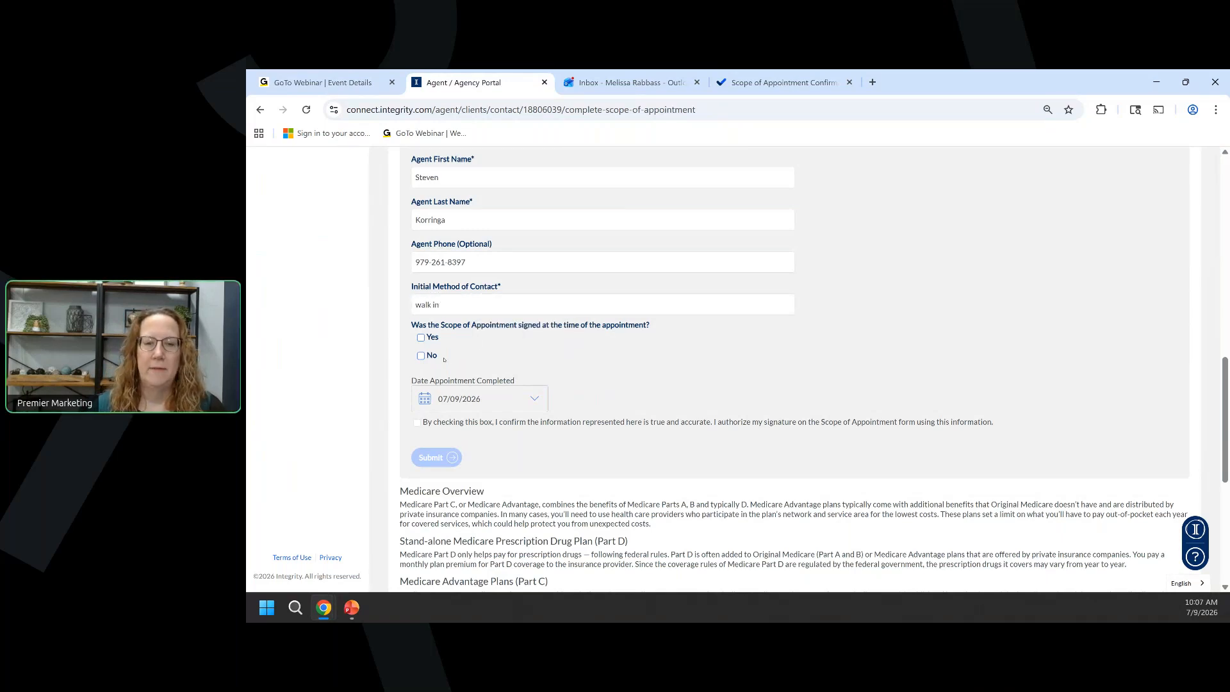
pyautogui.click(422, 356)
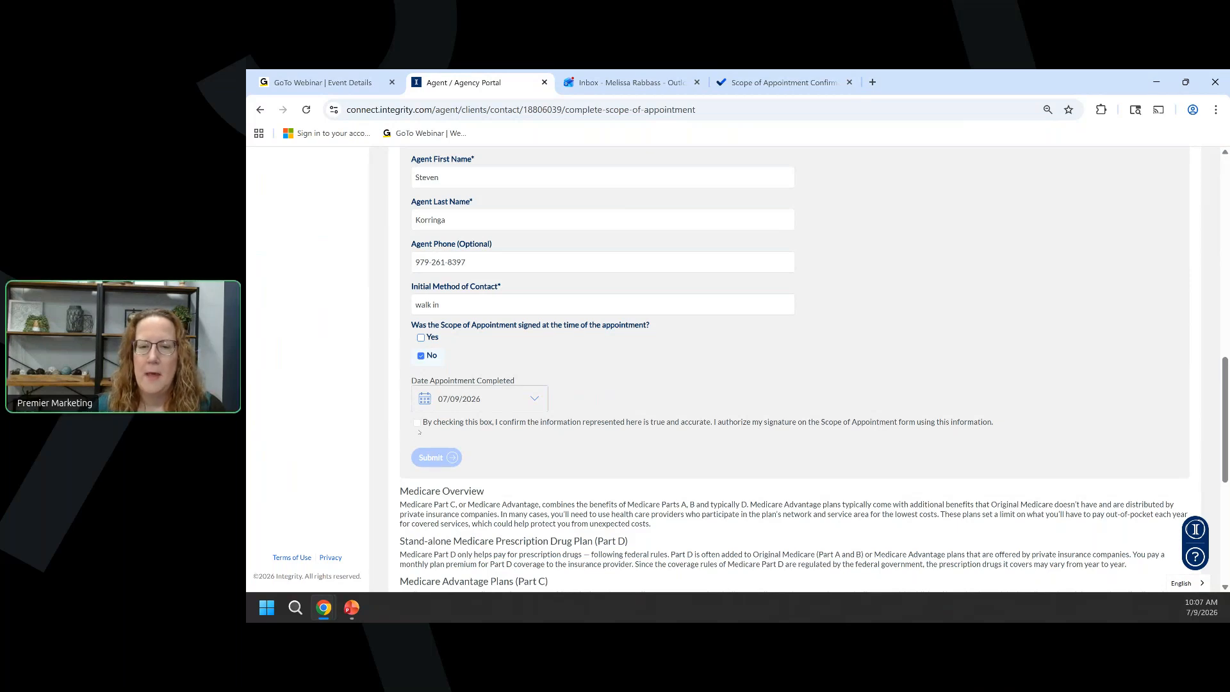
pyautogui.click(420, 423)
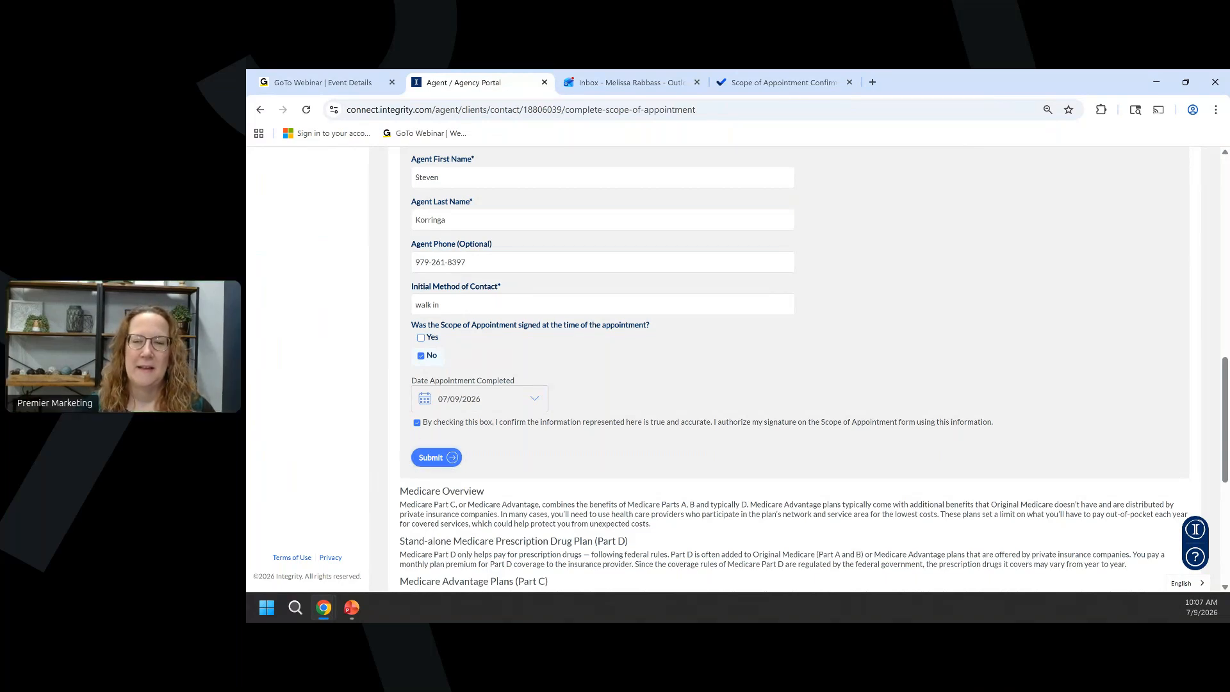
pyautogui.click(435, 457)
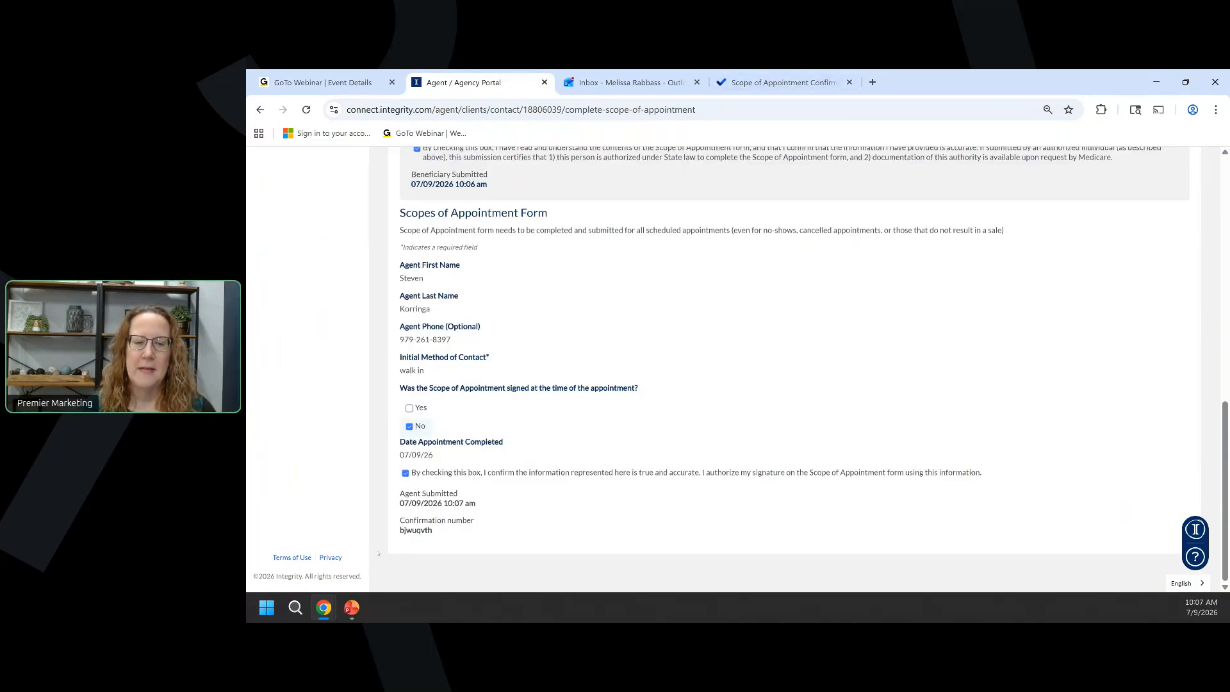
# View the completed SOA's PDF from the SOAs list, close it, and start another New SOA.
pyautogui.scroll(15, 545, 384)
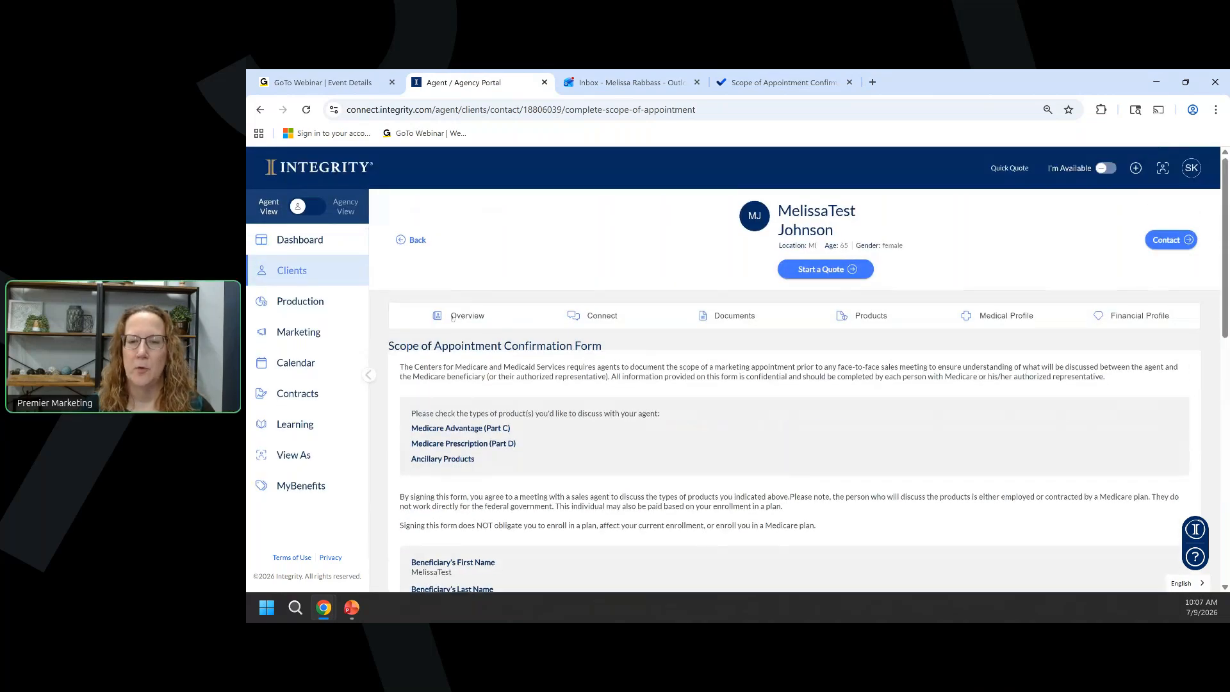
pyautogui.click(453, 316)
pyautogui.click(599, 315)
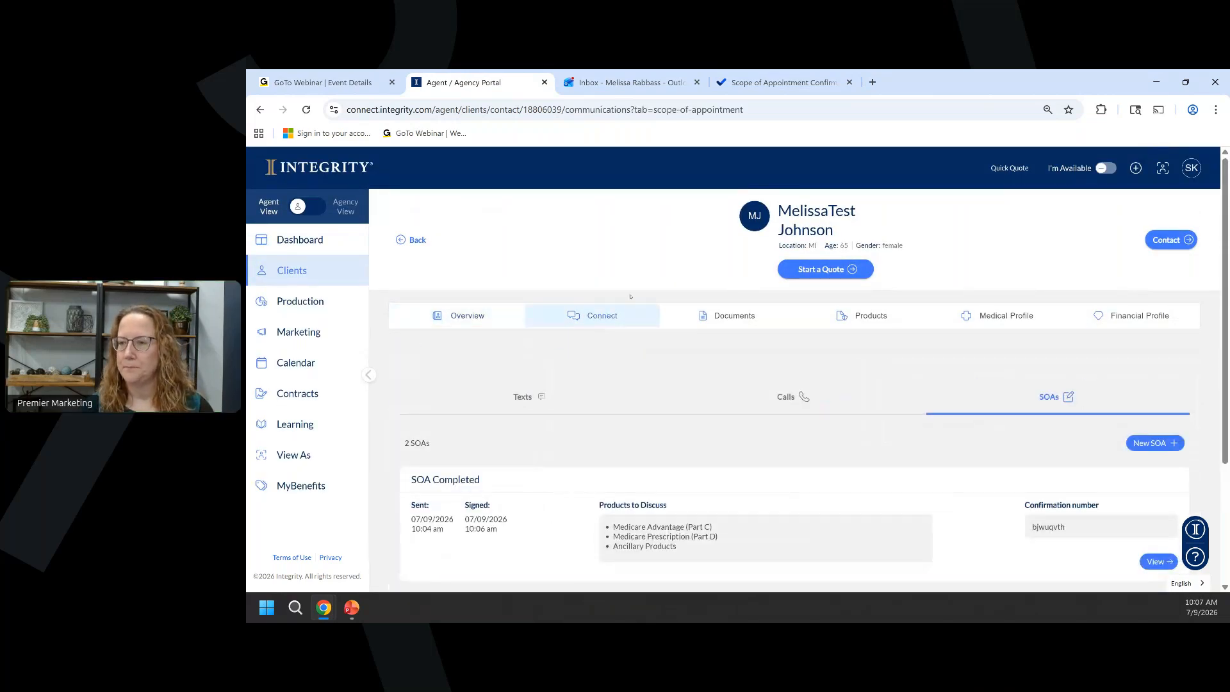
pyautogui.scroll(-3, 631, 297)
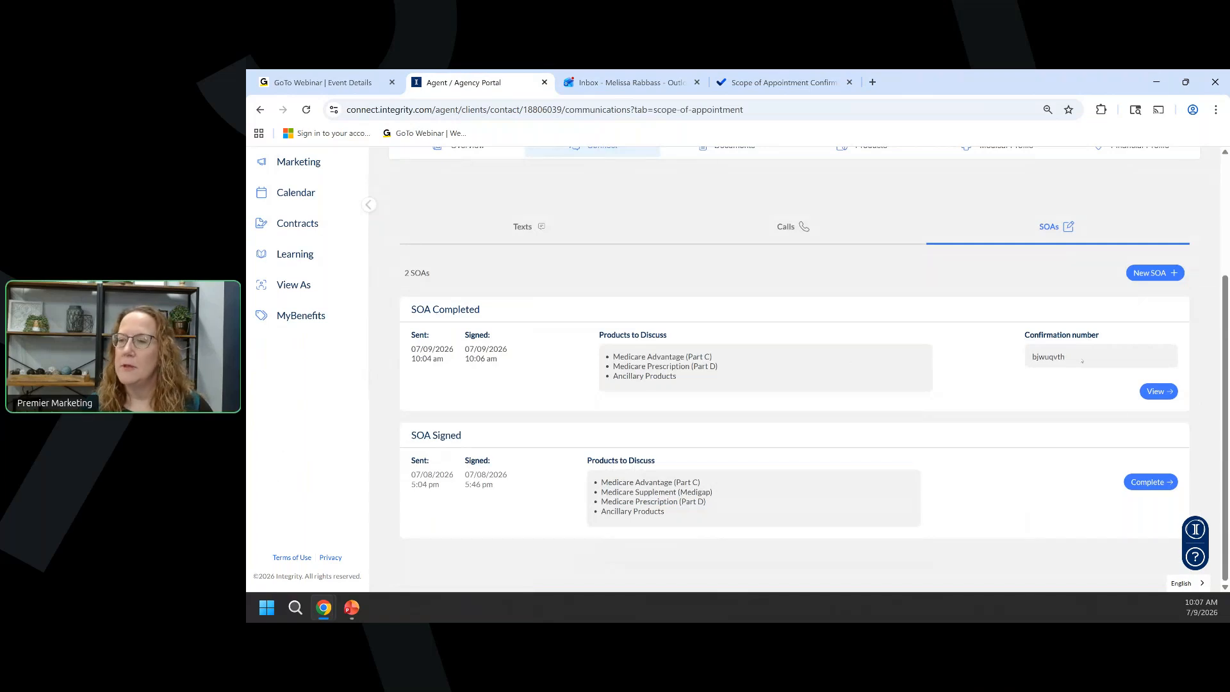
pyautogui.click(1169, 392)
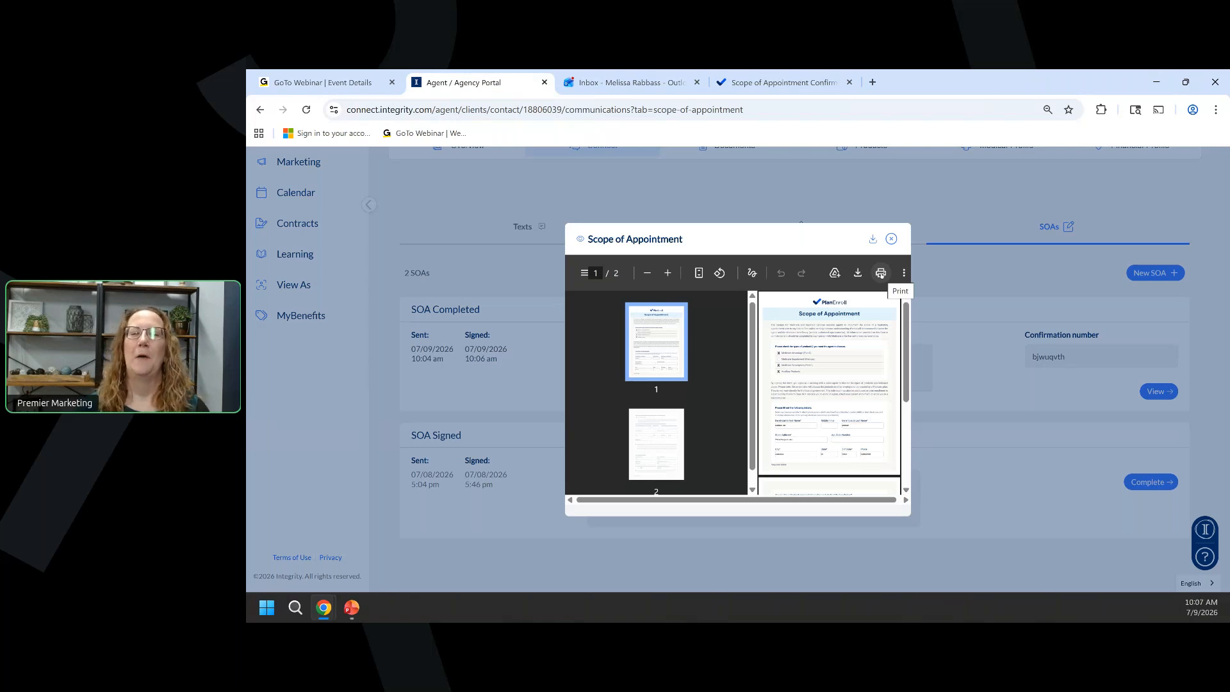
pyautogui.click(891, 240)
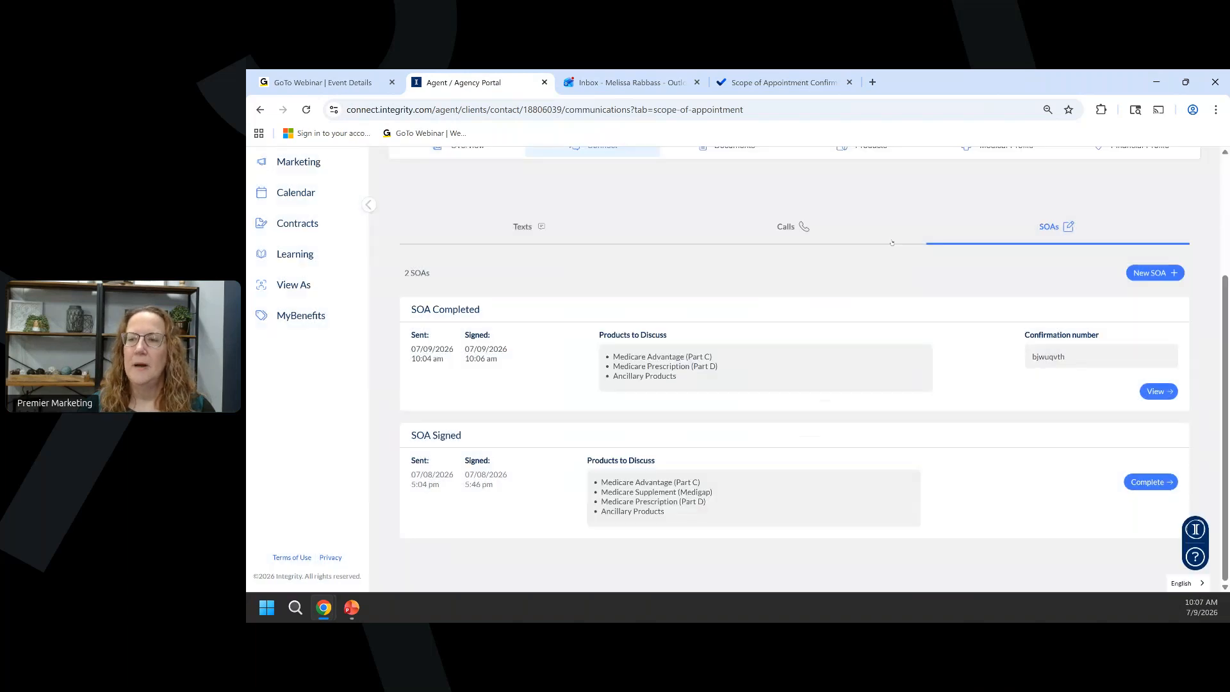
pyautogui.click(1162, 273)
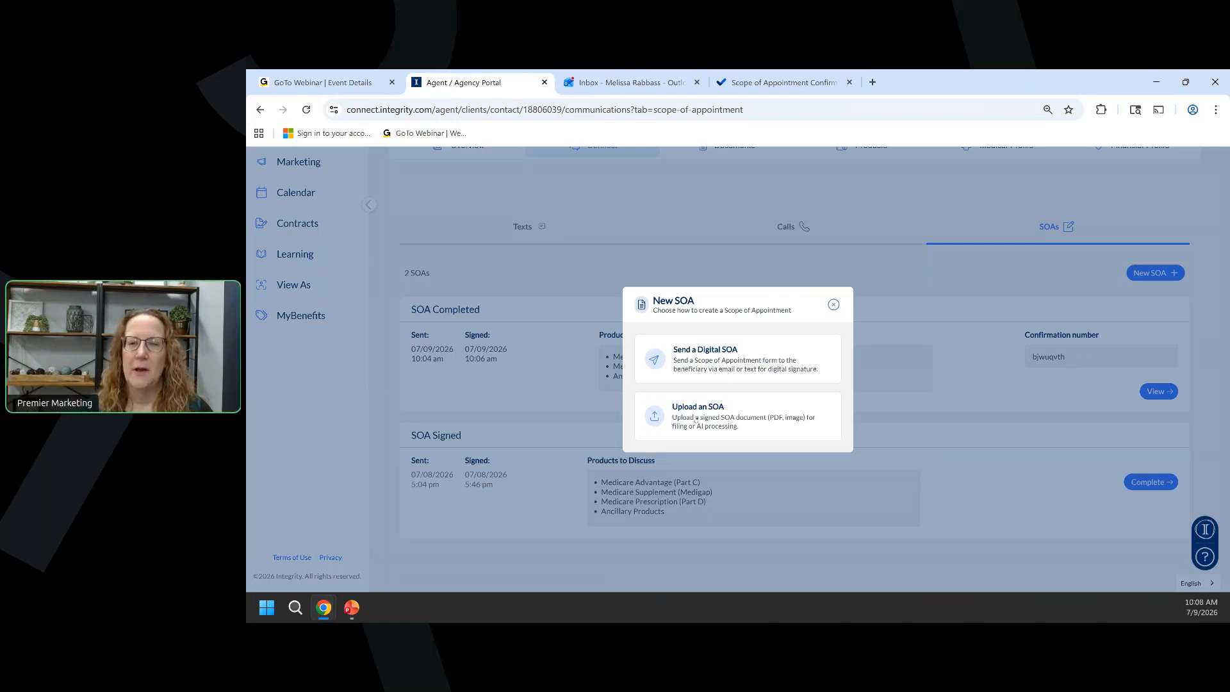
# Upload SOA.pdf through Upload an SOA so Ask Integrity detects it as a Scope of Appointment.
pyautogui.click(696, 420)
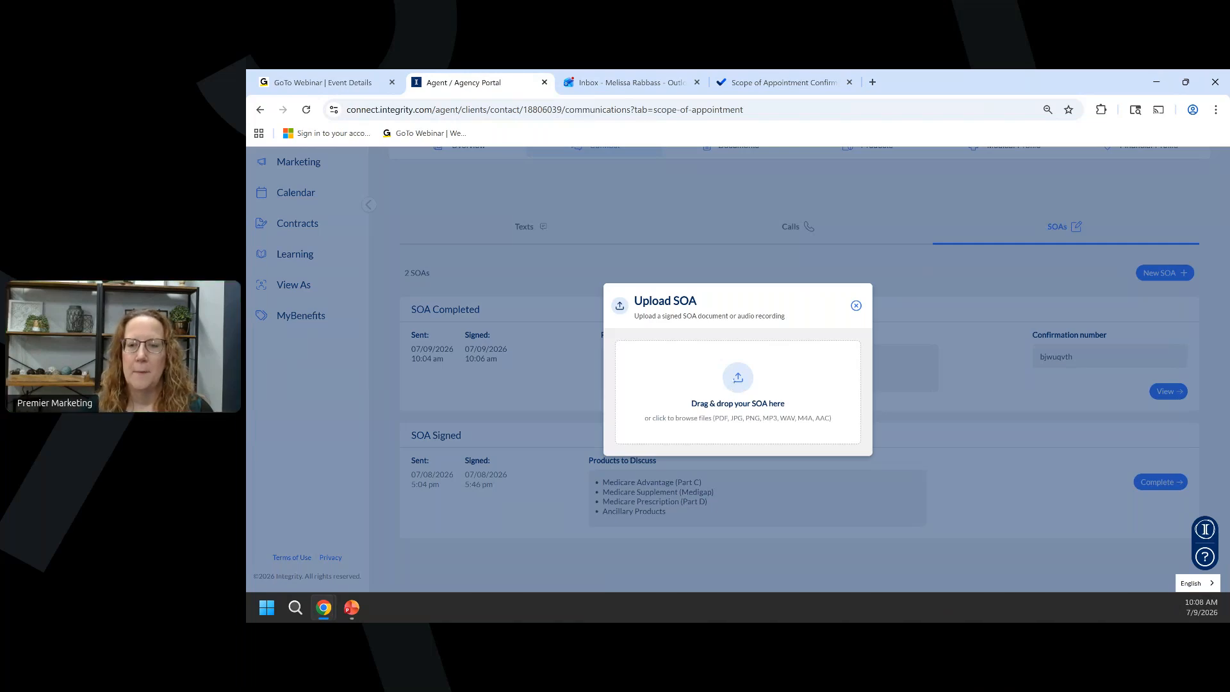
pyautogui.click(738, 383)
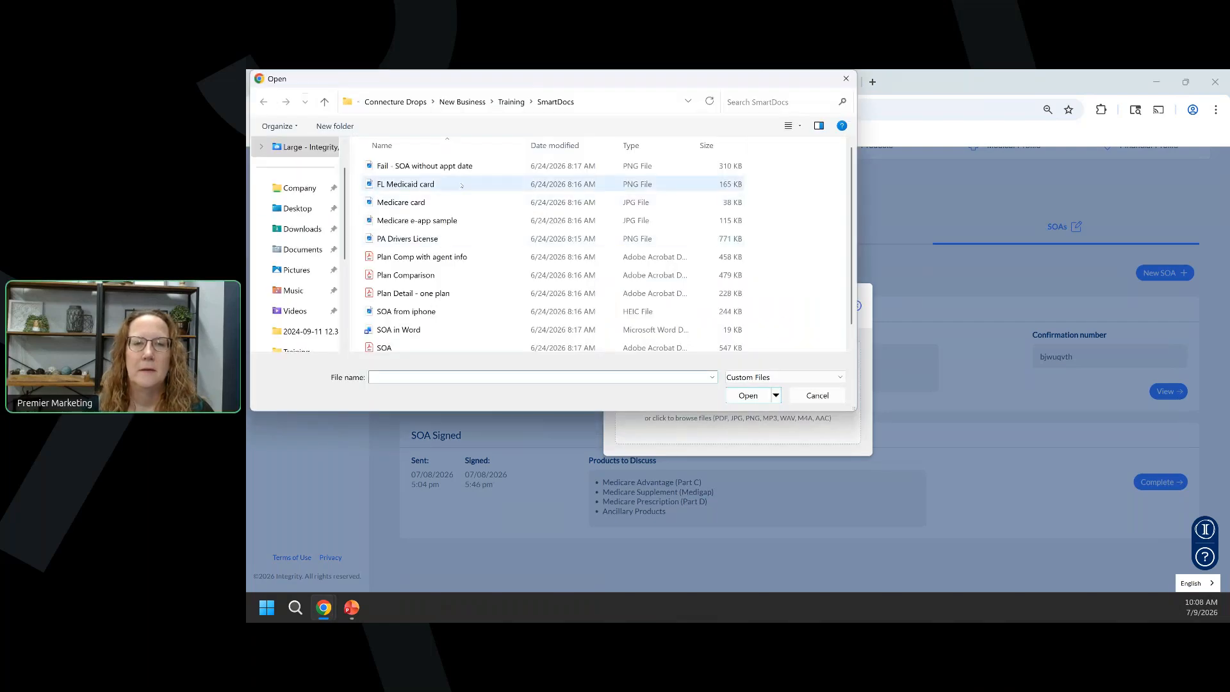
pyautogui.scroll(-1, 410, 257)
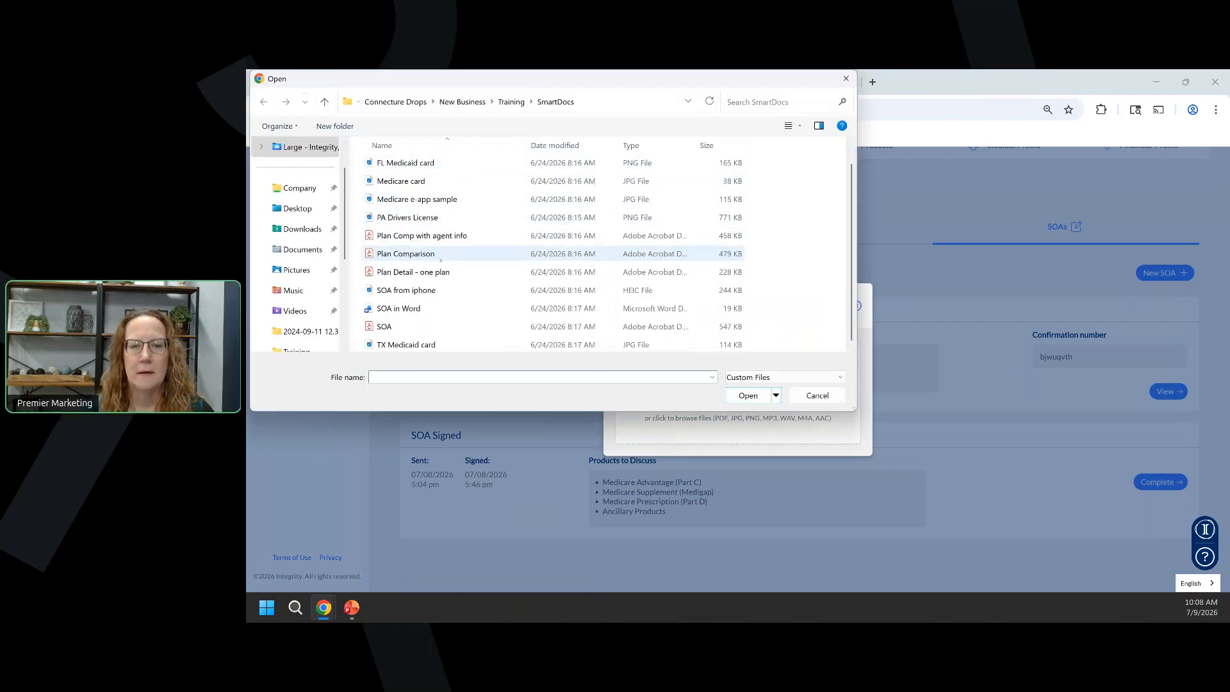
pyautogui.click(396, 326)
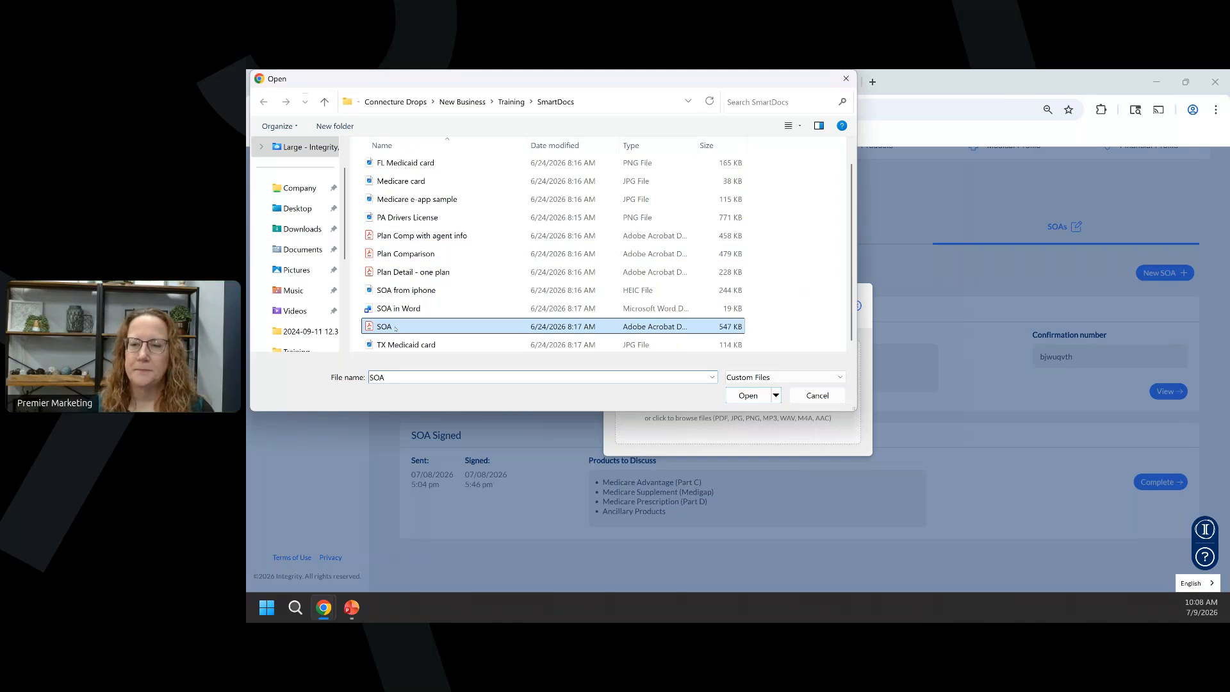
pyautogui.doubleClick(395, 327)
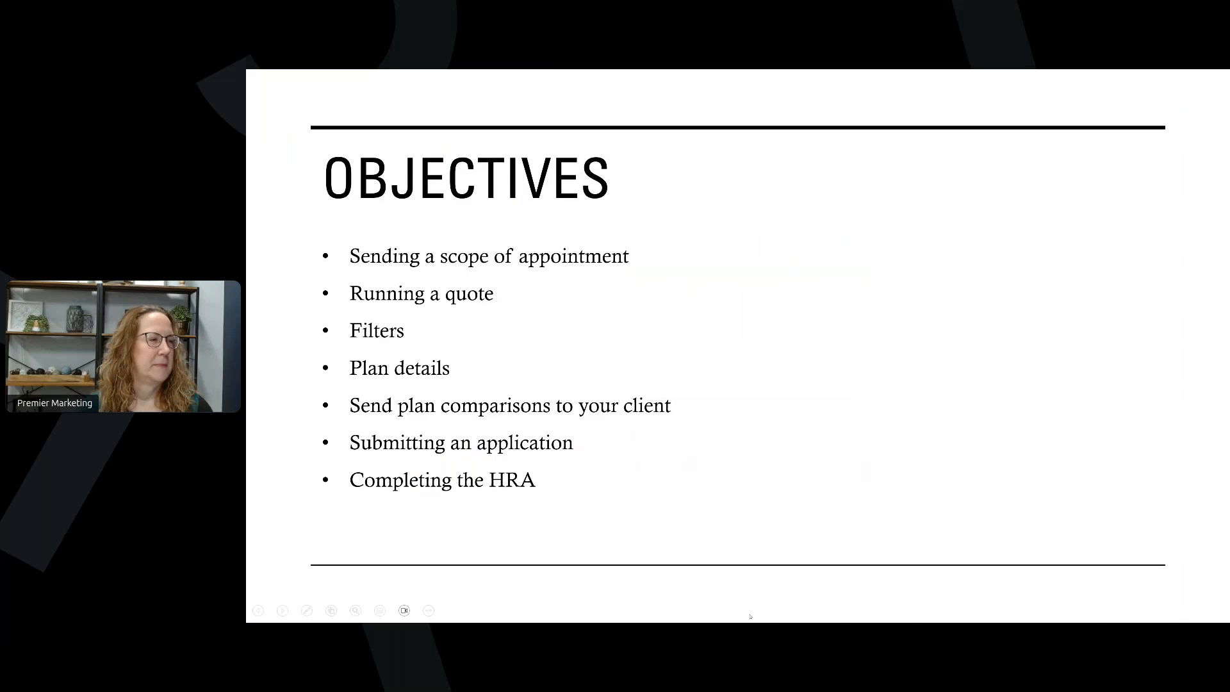
pyautogui.hotkey('alt', 'Tab')
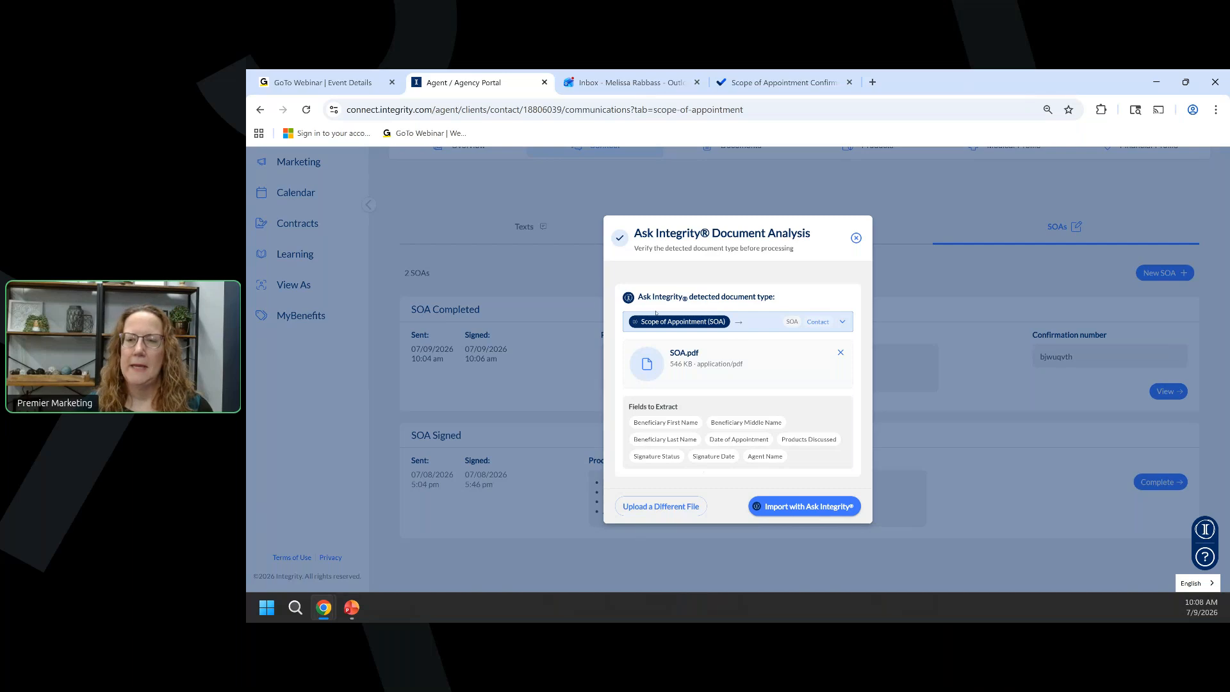
# Import the SOA with Ask Integrity, keeping the record's current first and last names.
pyautogui.click(790, 505)
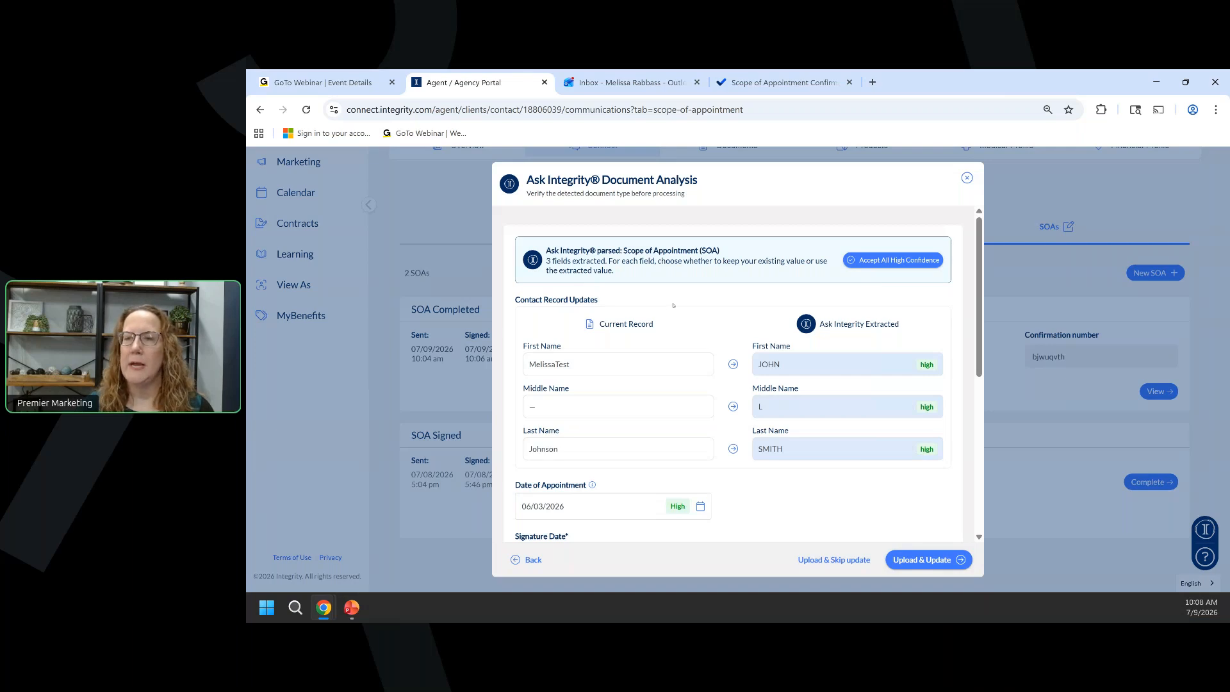
pyautogui.scroll(-1, 718, 328)
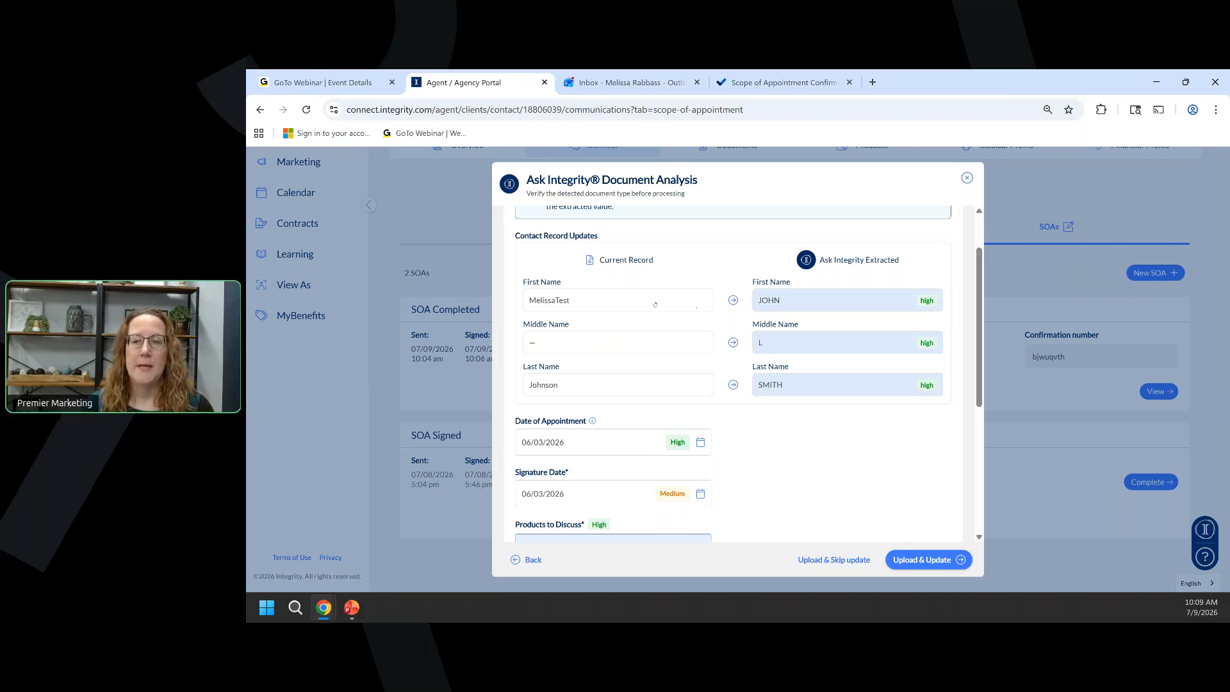
pyautogui.click(729, 300)
pyautogui.click(582, 389)
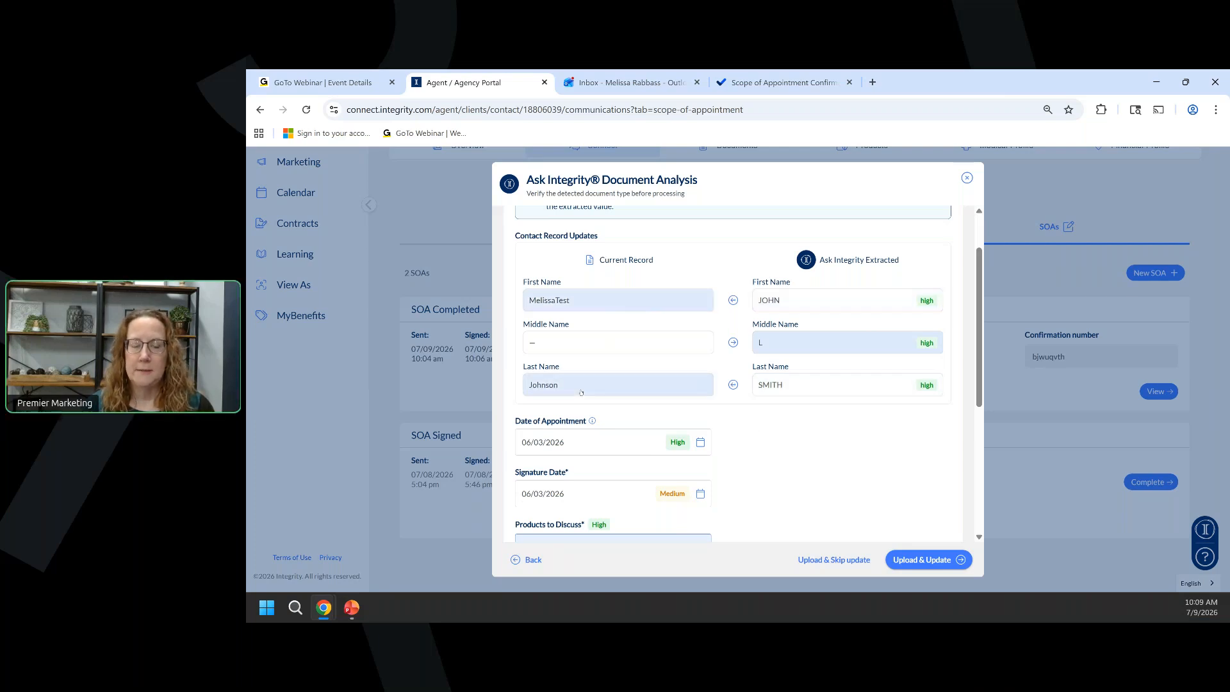
# Upload the signed SOA without updating the contact, then dismiss the success notice.
pyautogui.scroll(-1, 596, 386)
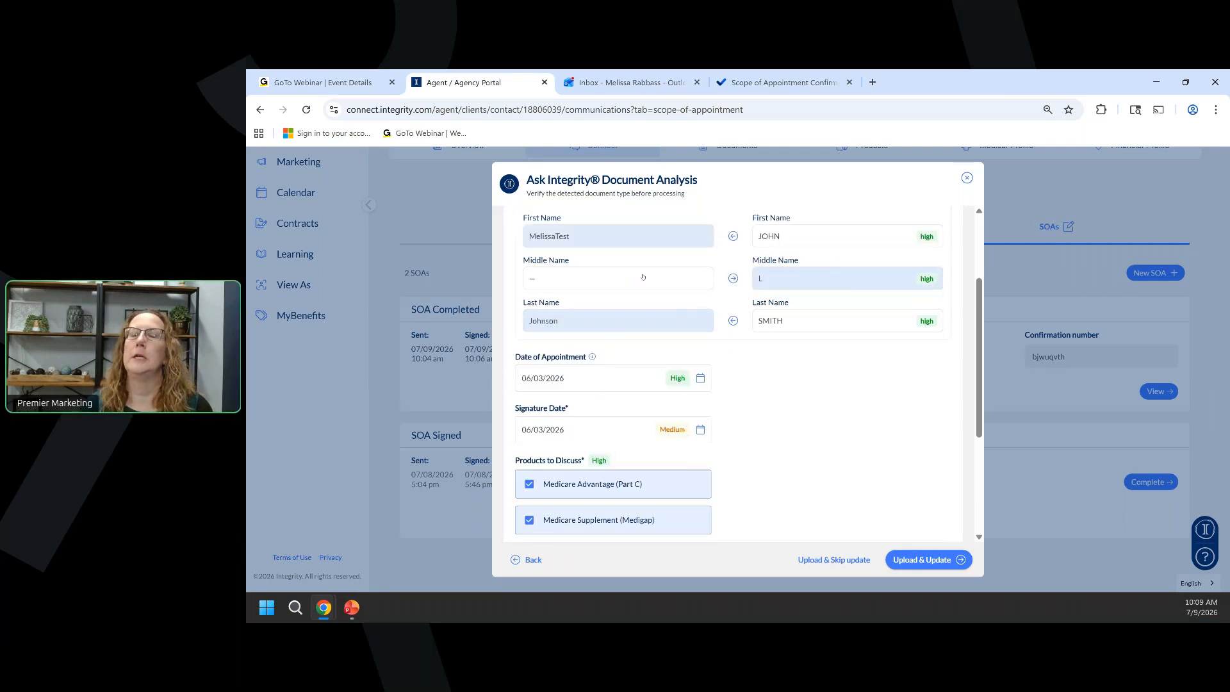
pyautogui.scroll(-1, 538, 420)
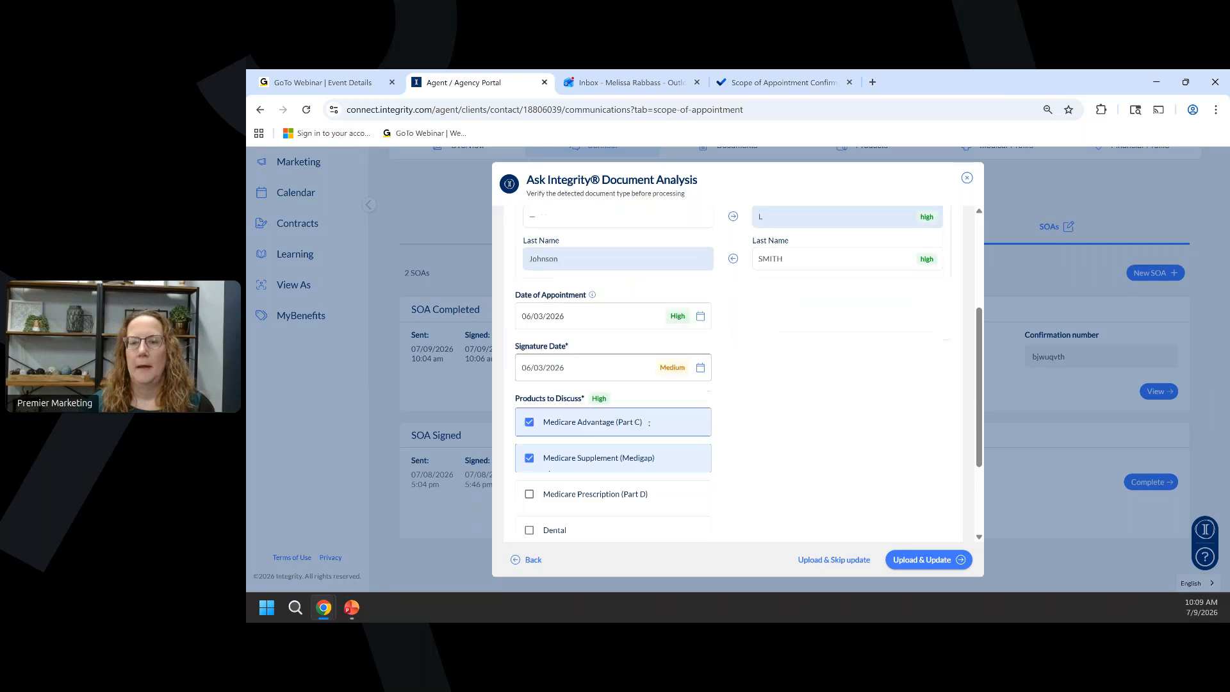
pyautogui.scroll(-2, 540, 444)
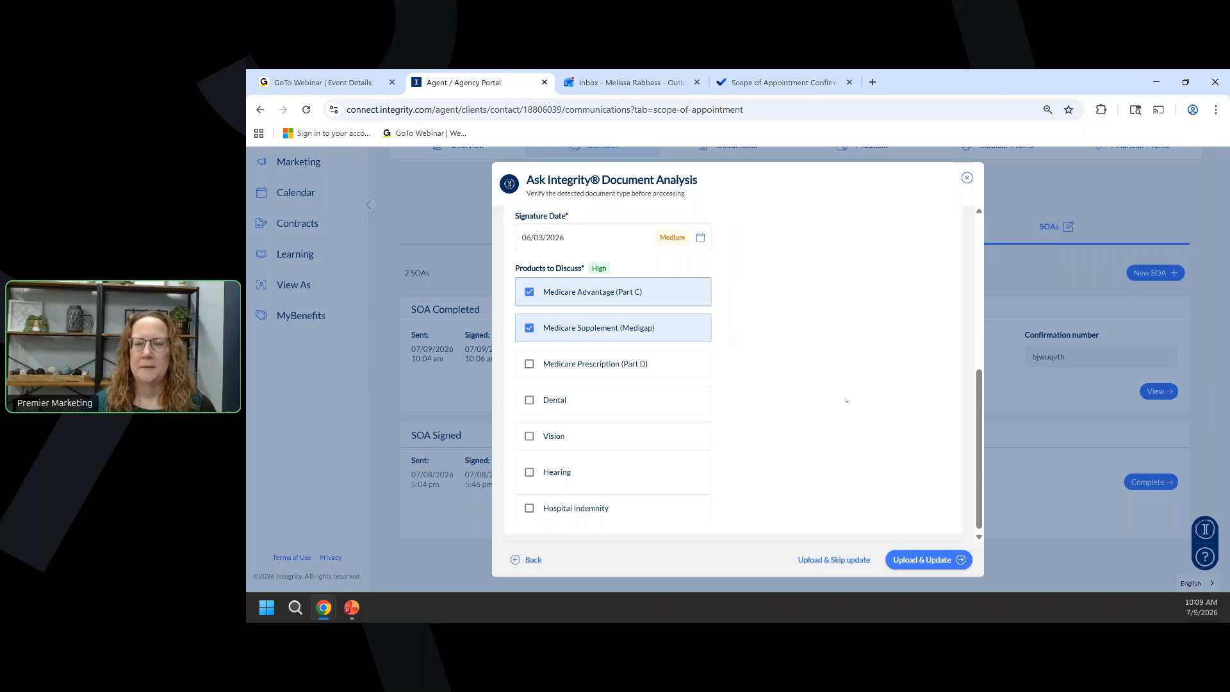
pyautogui.scroll(-1, 795, 400)
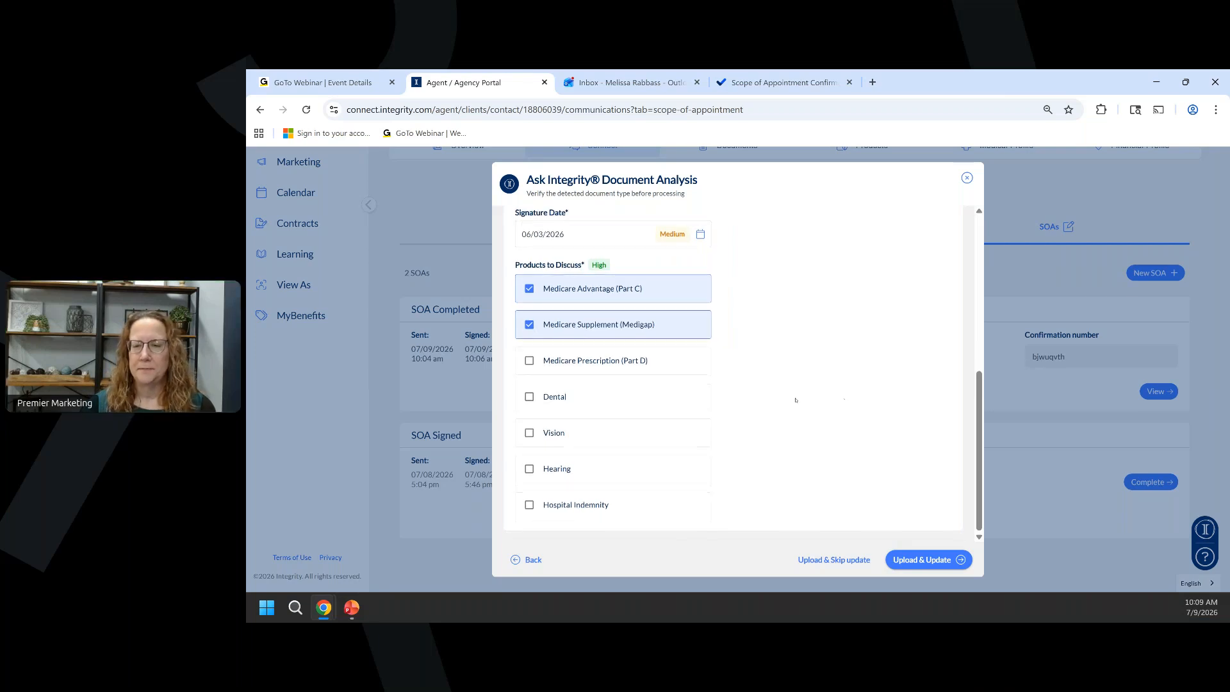
pyautogui.click(920, 560)
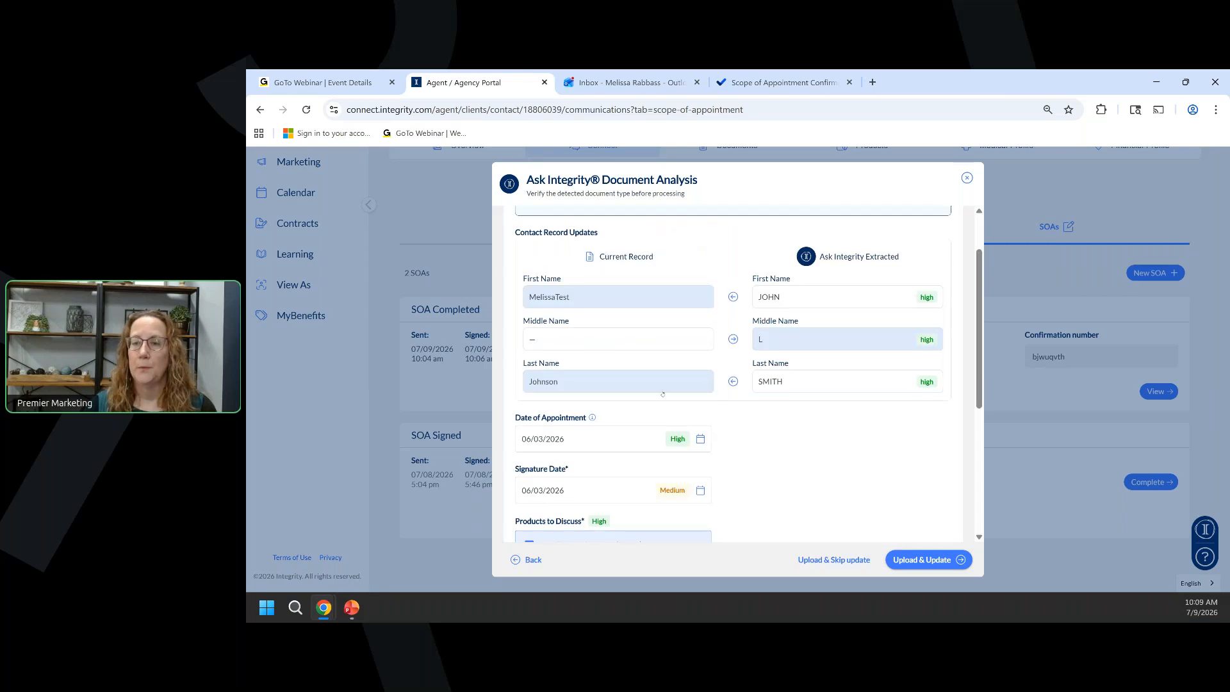
pyautogui.scroll(-4, 662, 394)
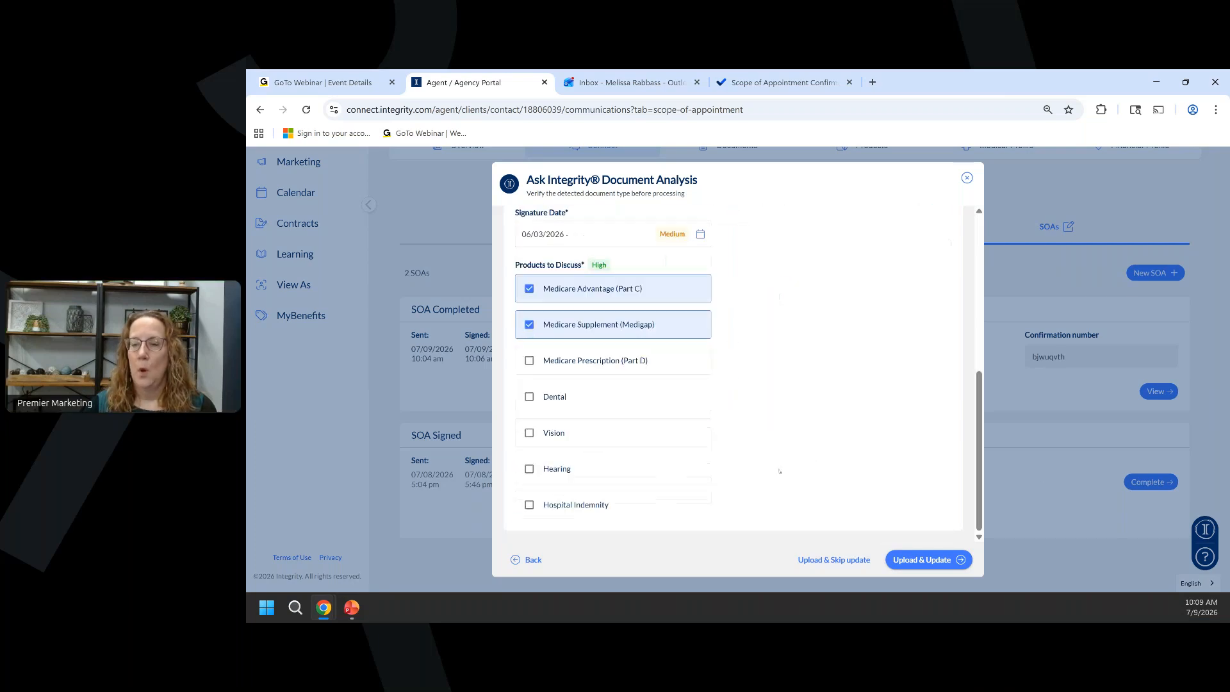
pyautogui.click(814, 560)
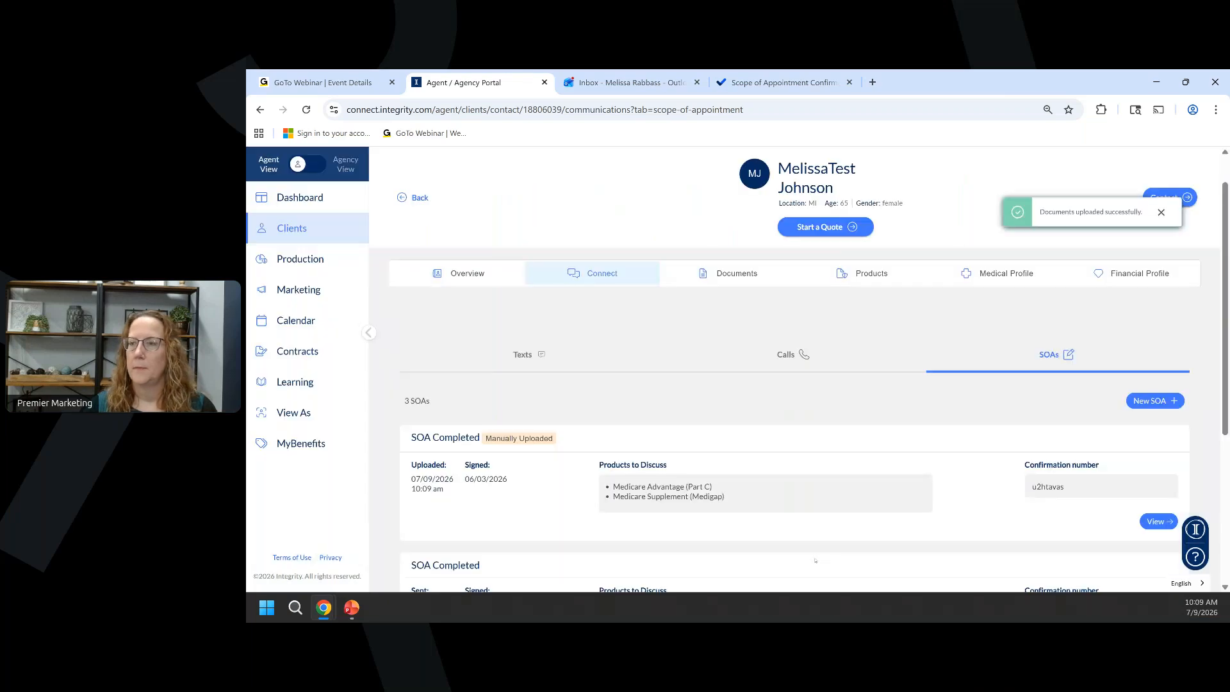
pyautogui.click(1161, 212)
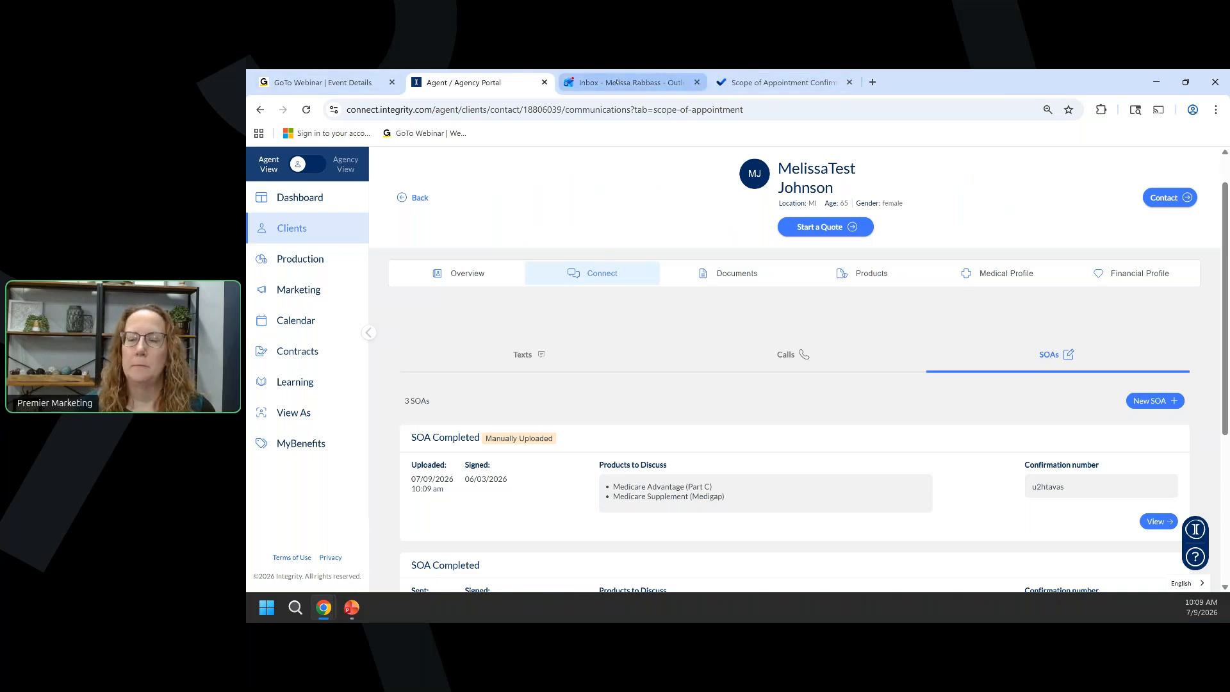
# Switch to the Outlook inbox showing the PlanEnroll scope-of-appointment email.
pyautogui.click(617, 83)
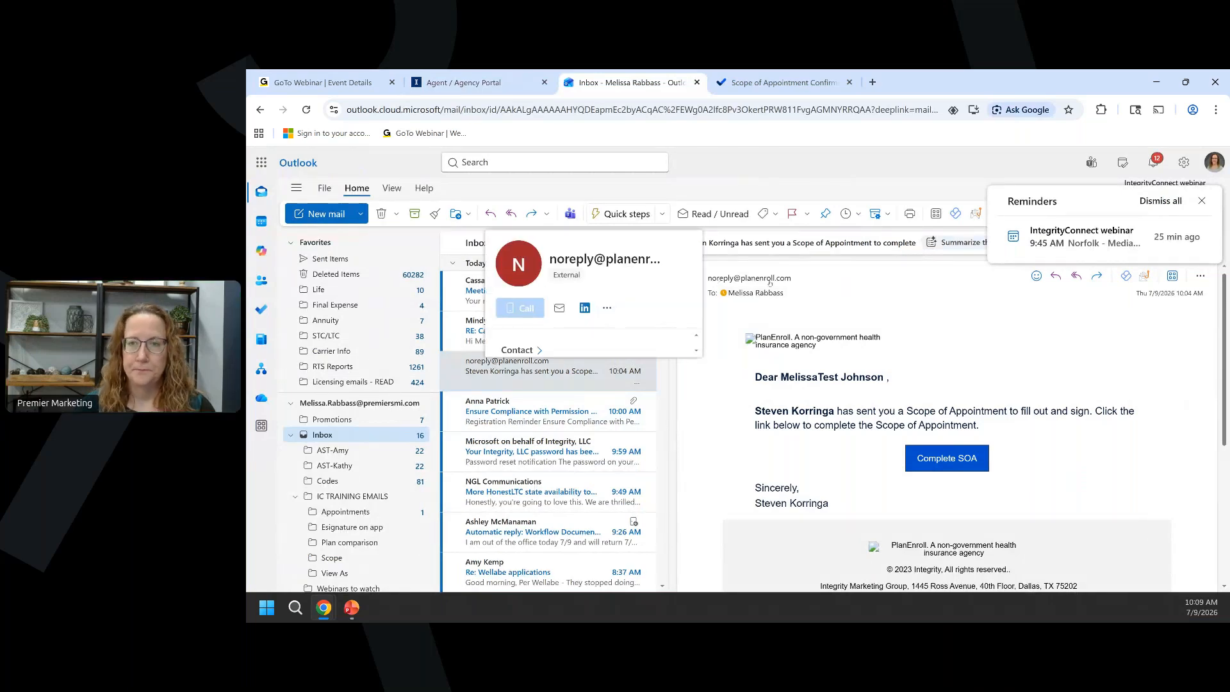
# Return to the client's SOA list in the Integrity Connect agent portal.
pyautogui.click(511, 81)
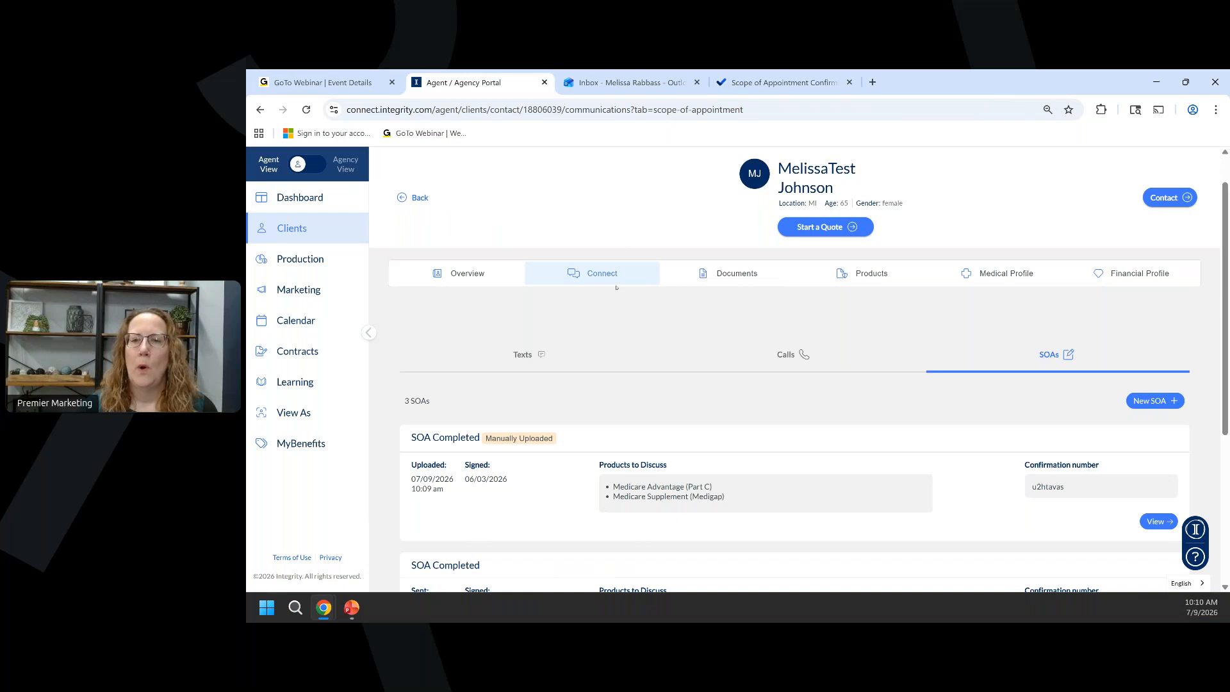
# Open the client's Overview and review its activities, including Scope of Appointment Uploaded.
pyautogui.click(468, 274)
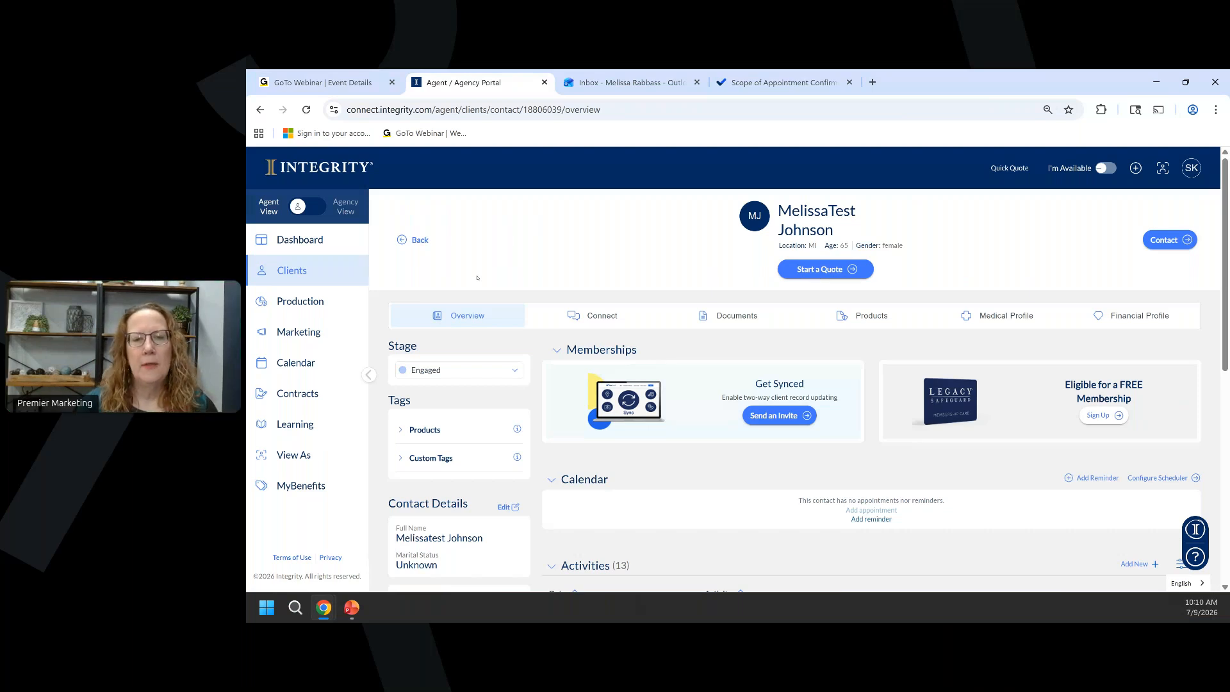
pyautogui.scroll(-3, 478, 277)
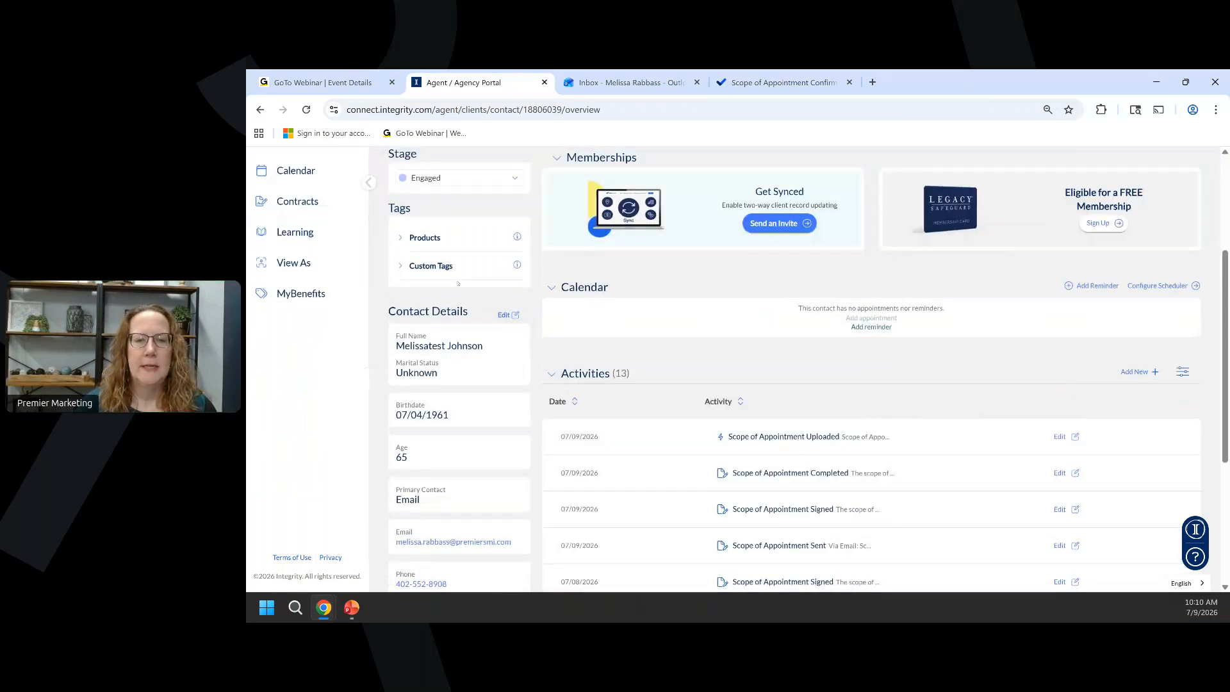
pyautogui.scroll(-3, 416, 356)
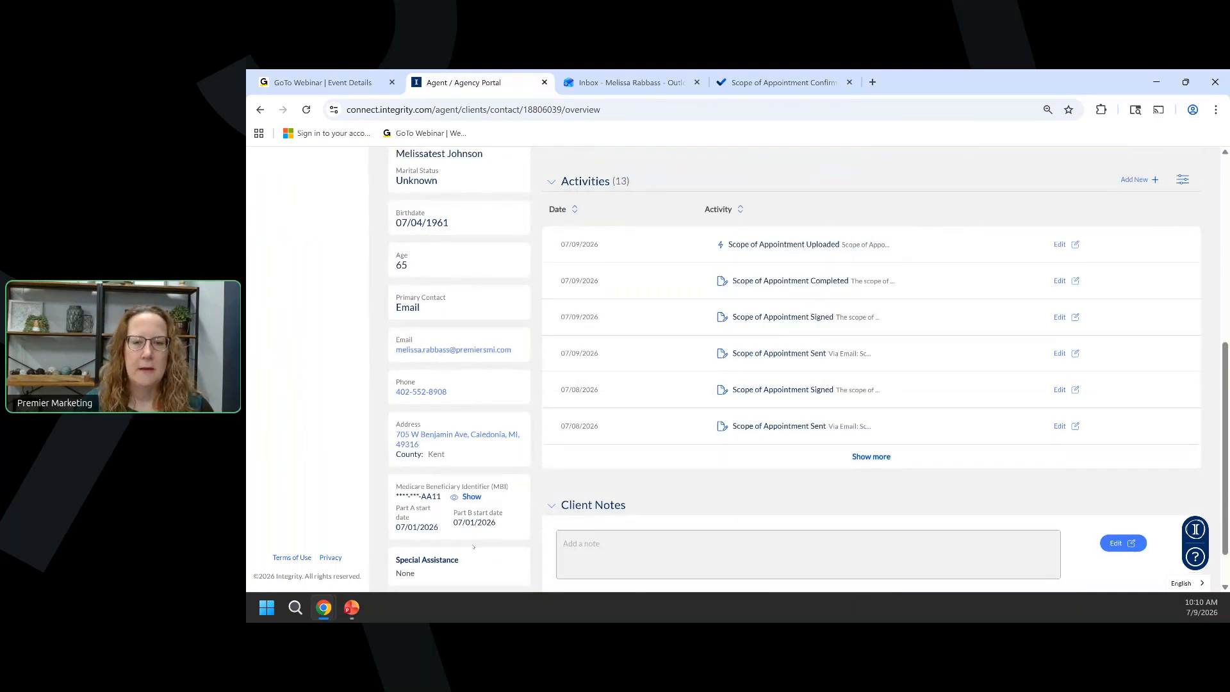
pyautogui.scroll(4, 473, 546)
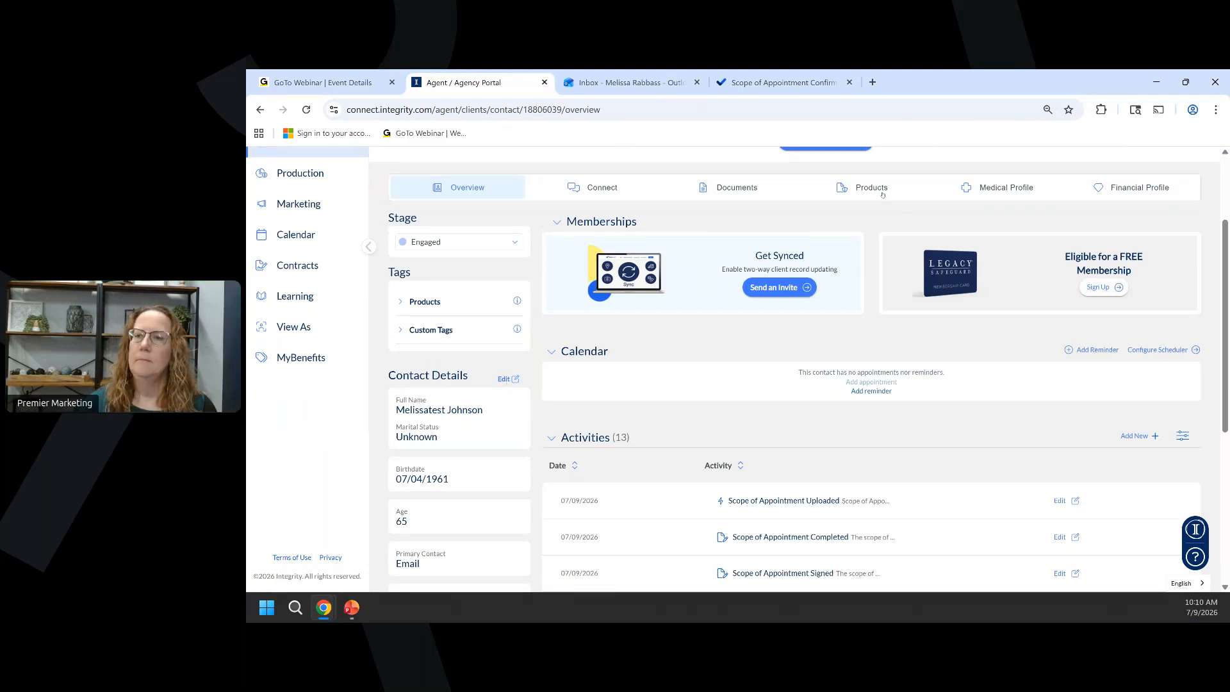
pyautogui.click(1013, 193)
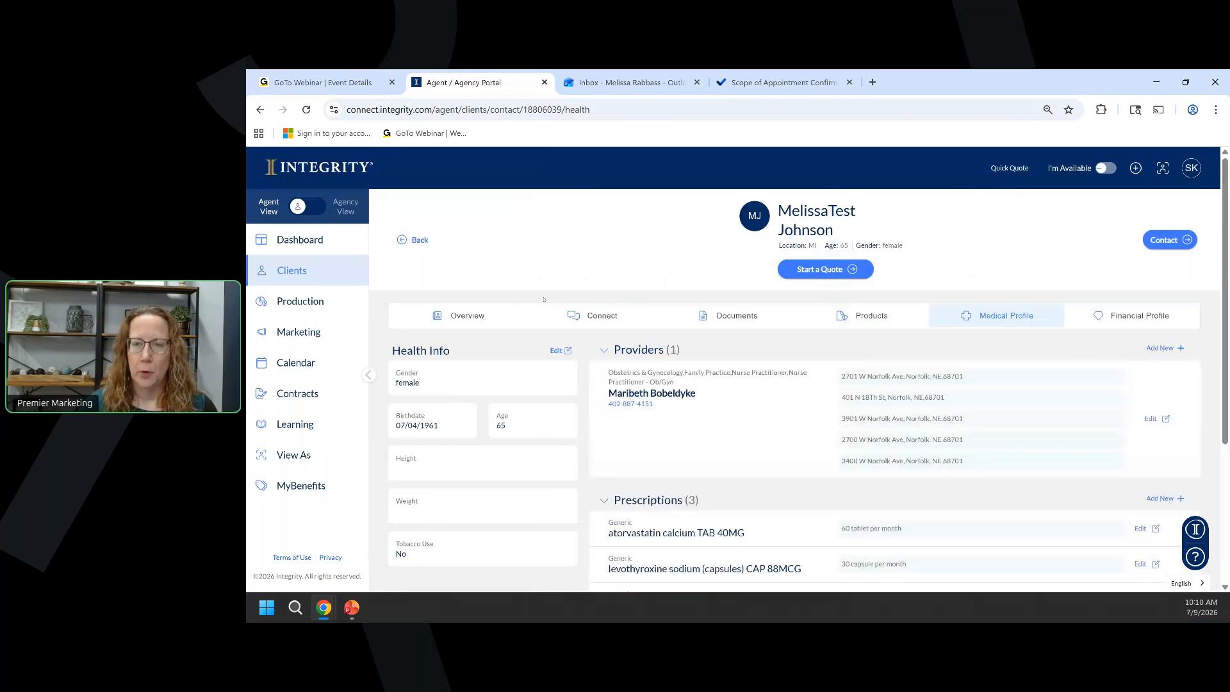
pyautogui.scroll(-2, 609, 301)
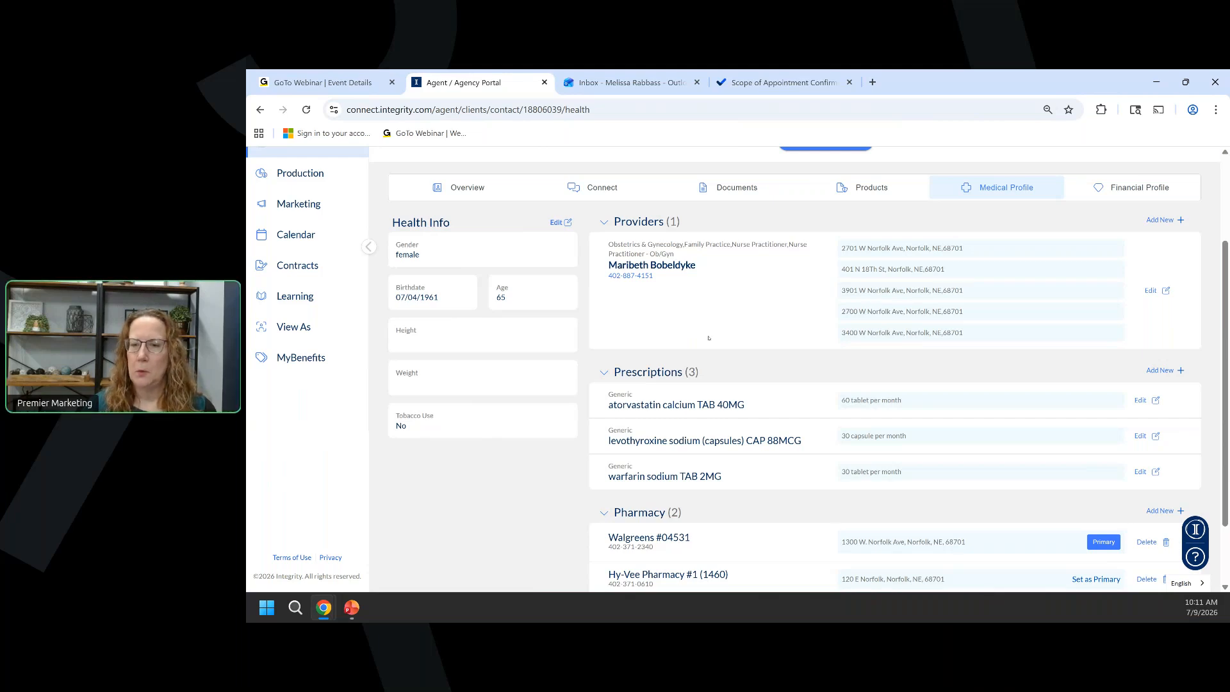
pyautogui.scroll(-2, 708, 338)
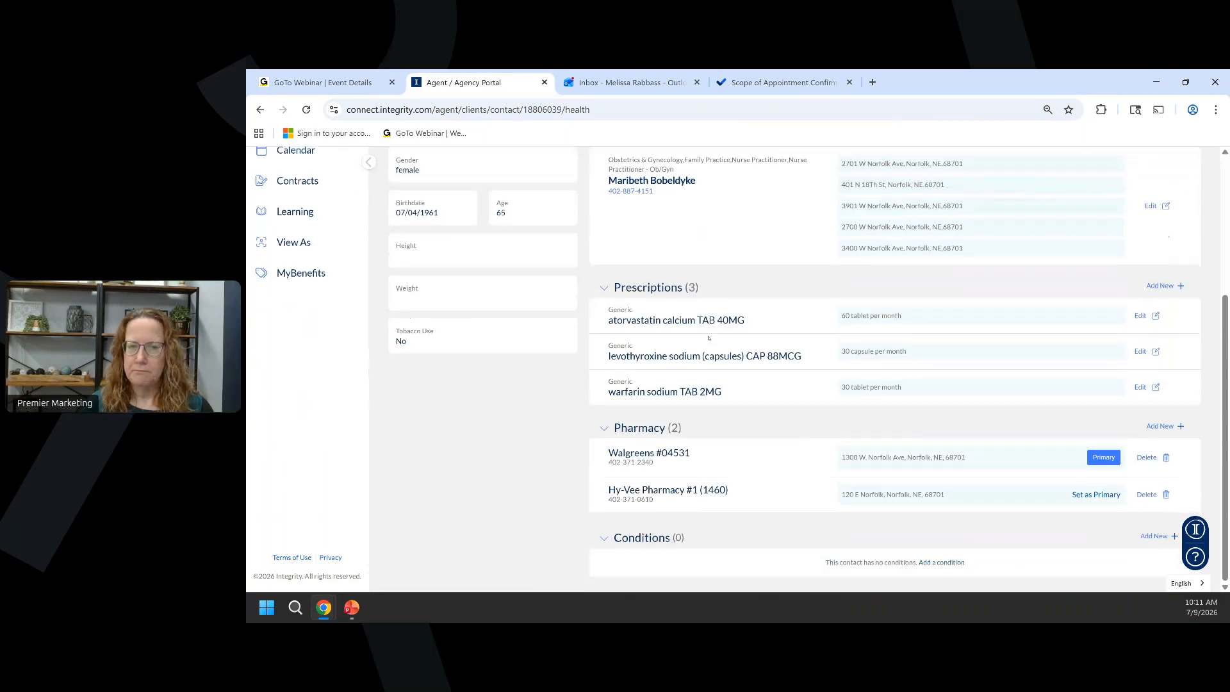
pyautogui.scroll(3, 709, 337)
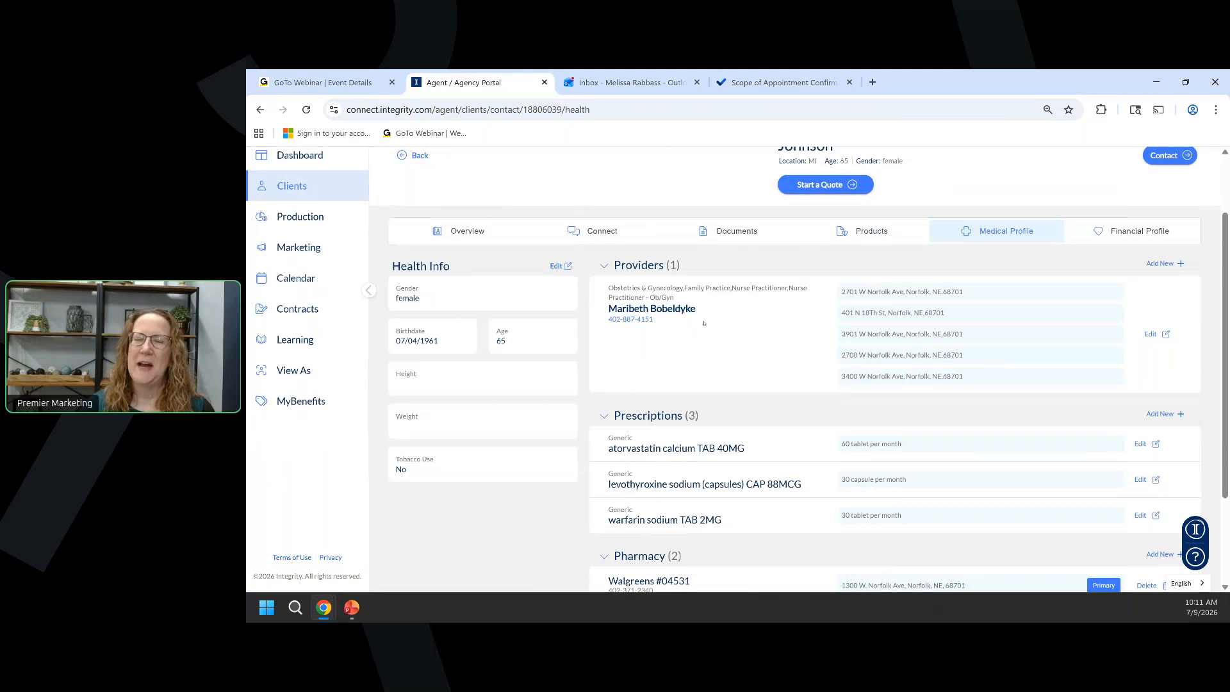
pyautogui.scroll(1, 704, 323)
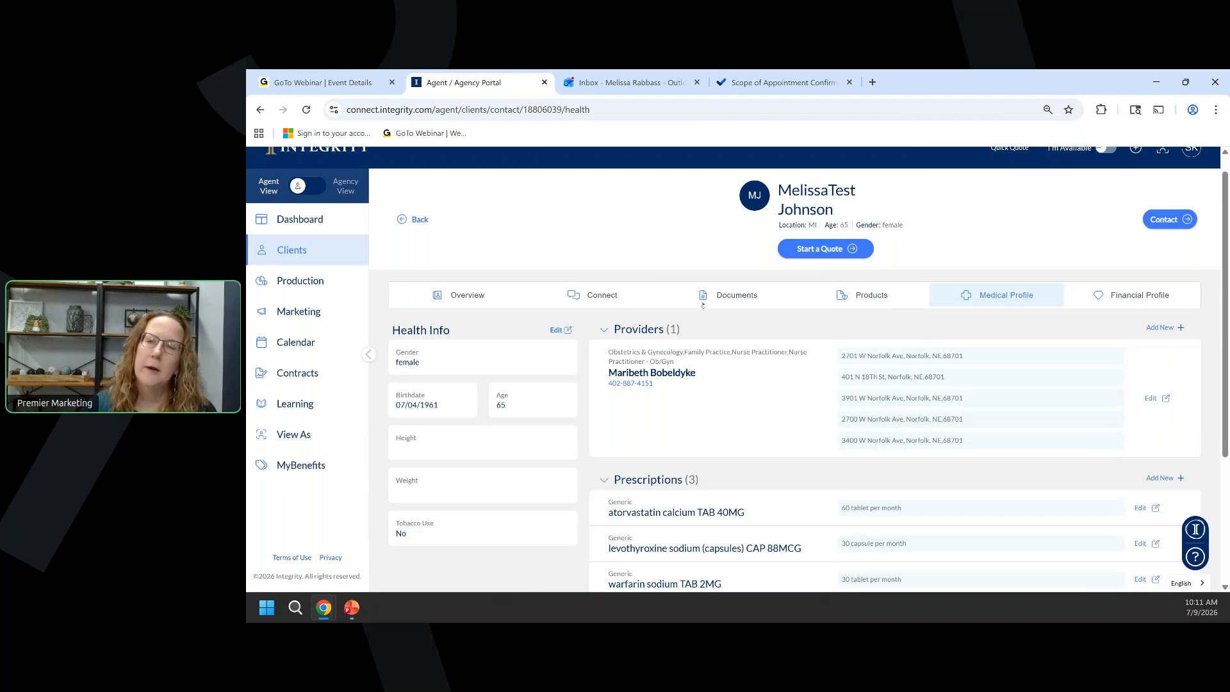
# Start a quote and review which 2 of 5 provider locations plan MI-0001 covers.
pyautogui.click(819, 251)
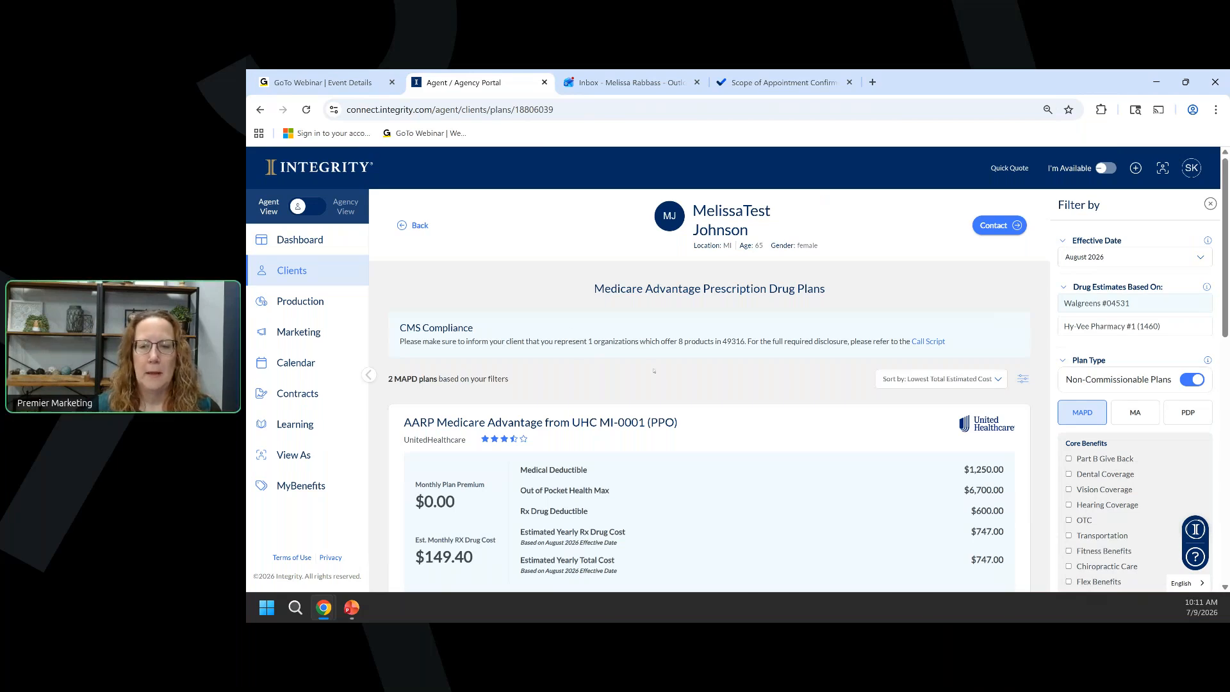
pyautogui.scroll(-4, 654, 370)
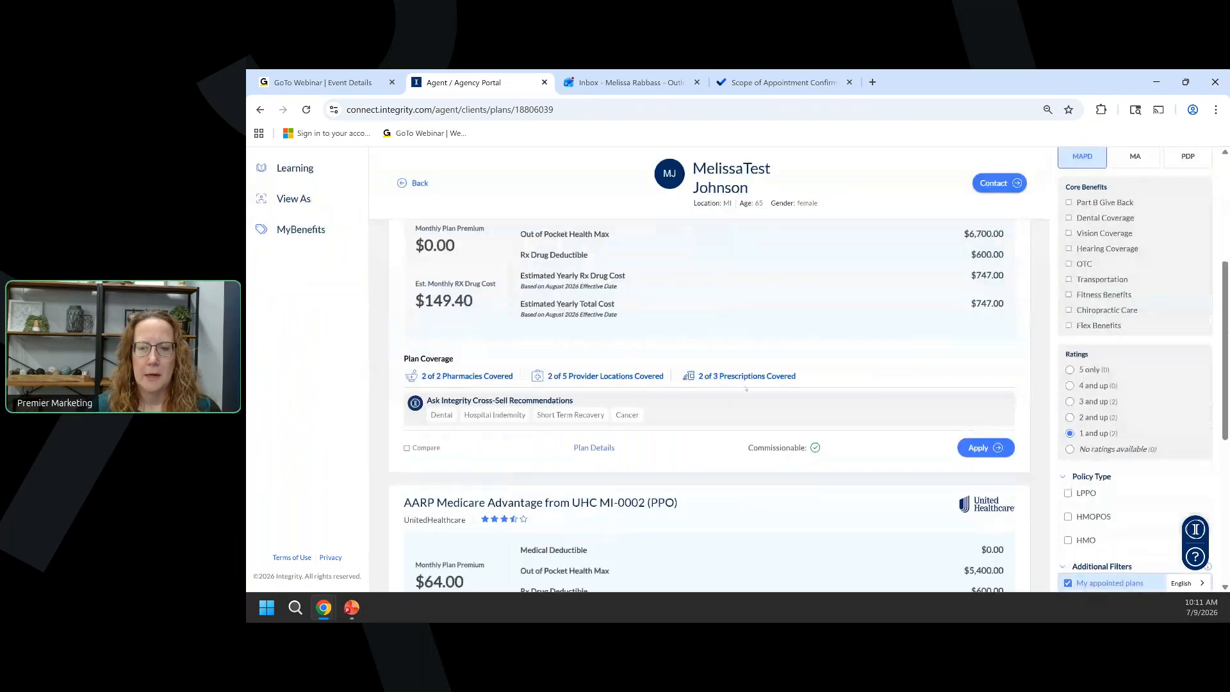
pyautogui.click(623, 378)
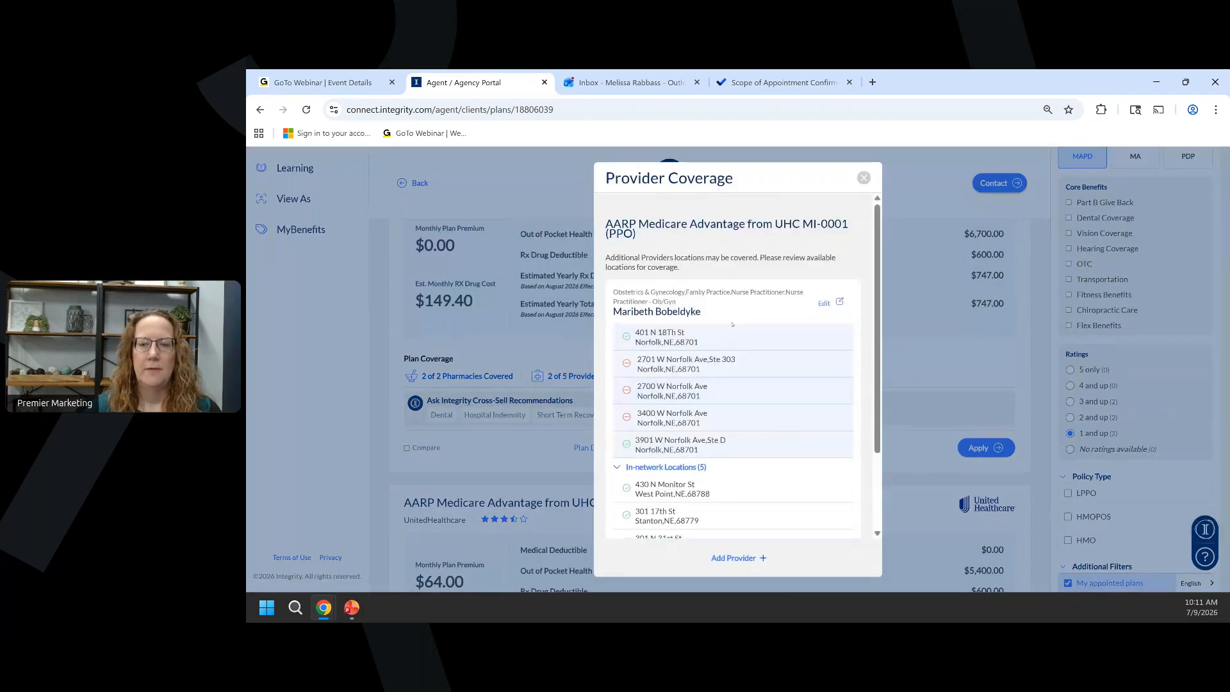
pyautogui.scroll(-2, 697, 355)
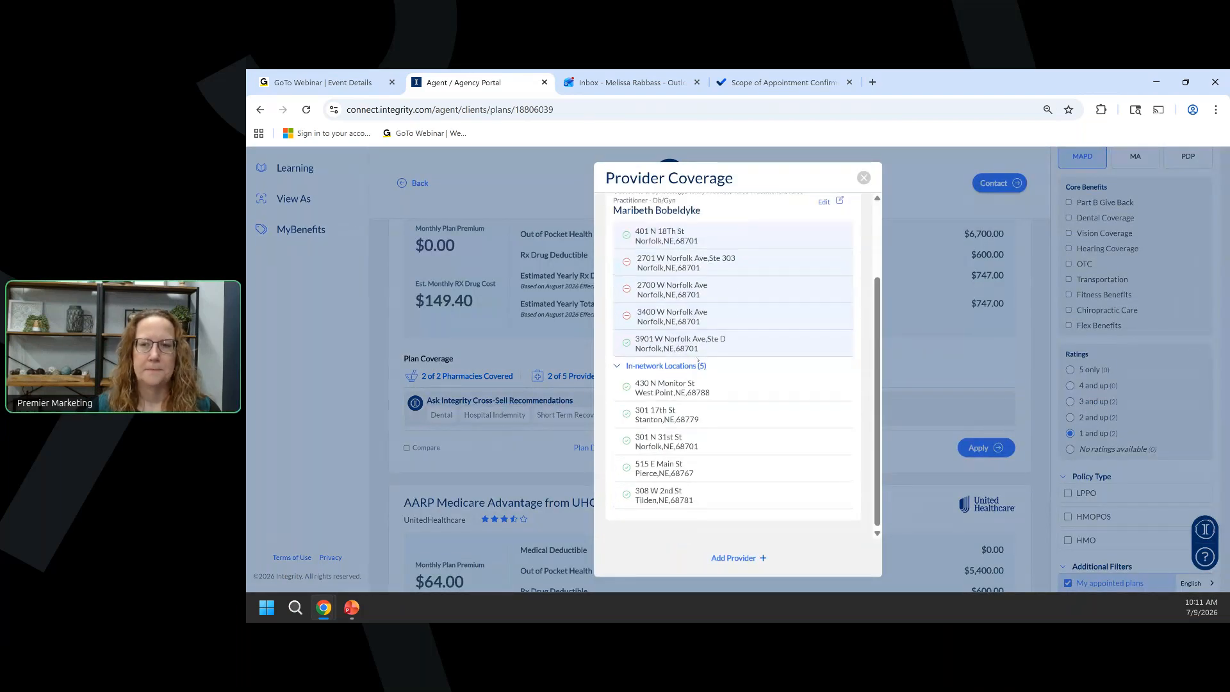
pyautogui.scroll(2, 697, 355)
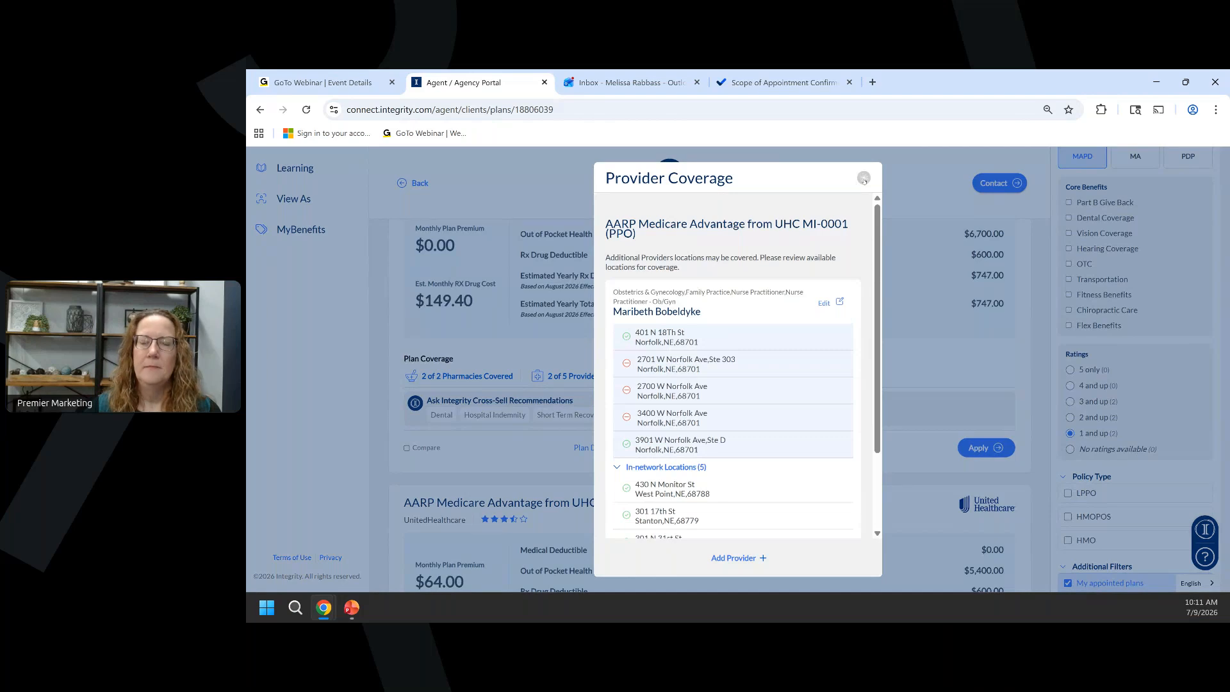
pyautogui.click(864, 179)
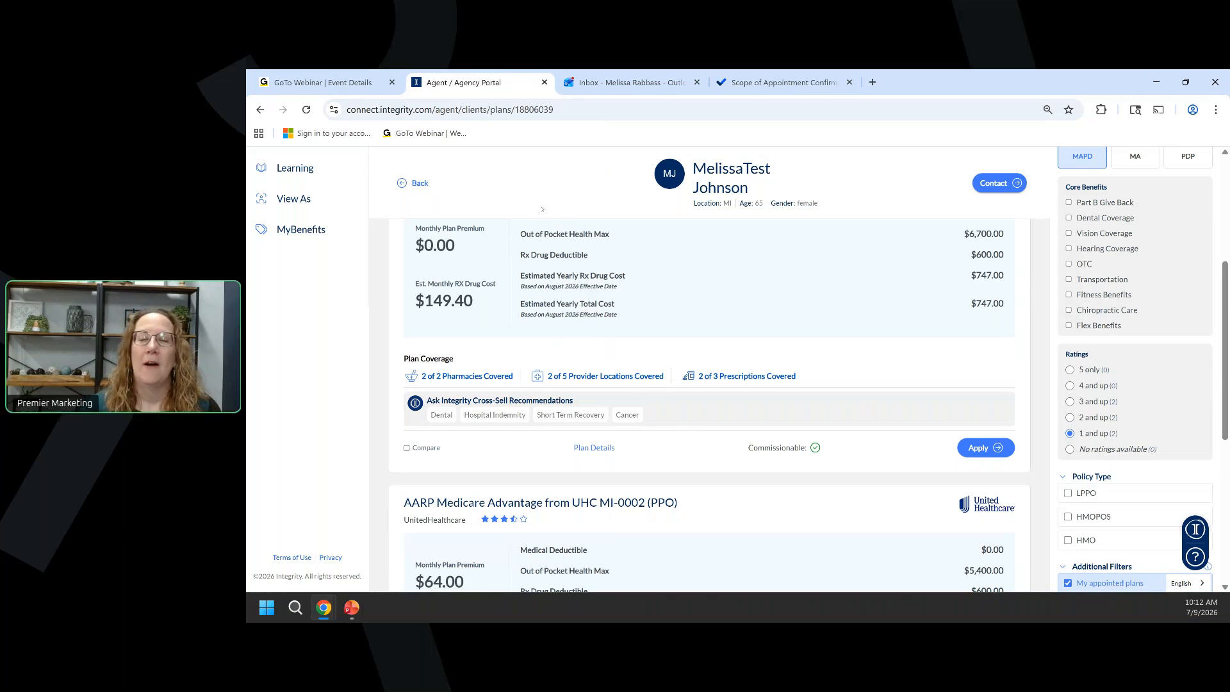
# Bring up the running slideshow and advance past Objectives to Benefit Eligibility Check.
pyautogui.moveTo(351, 608)
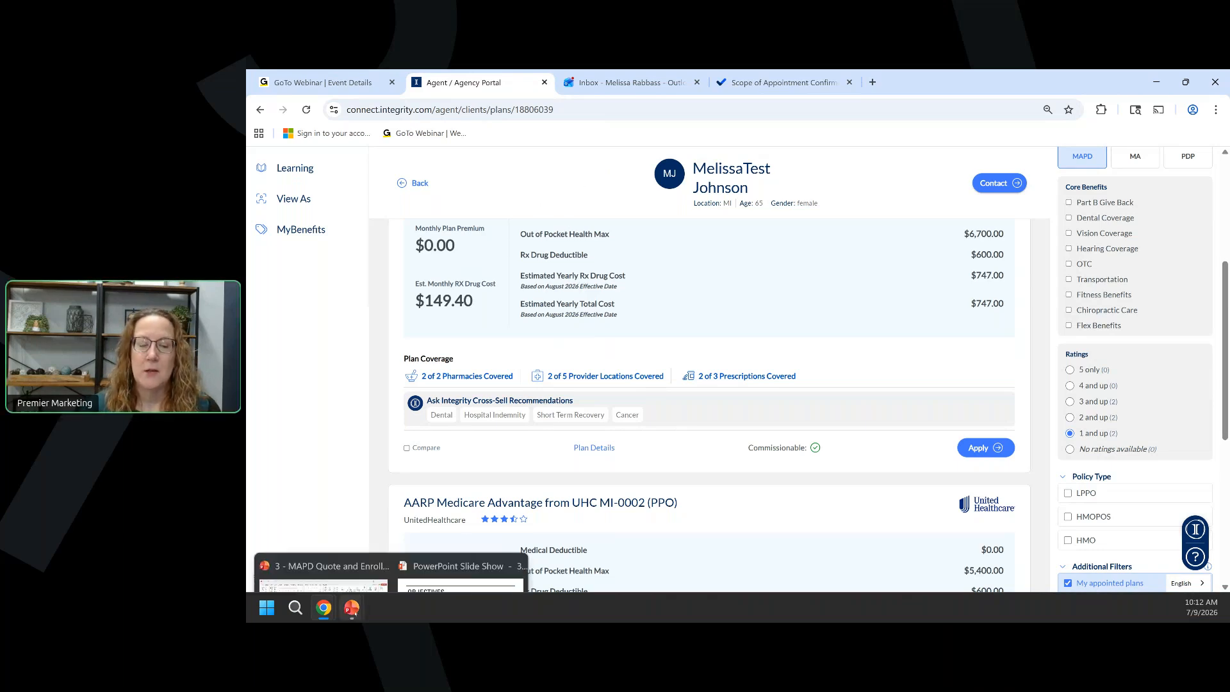
pyautogui.click(437, 578)
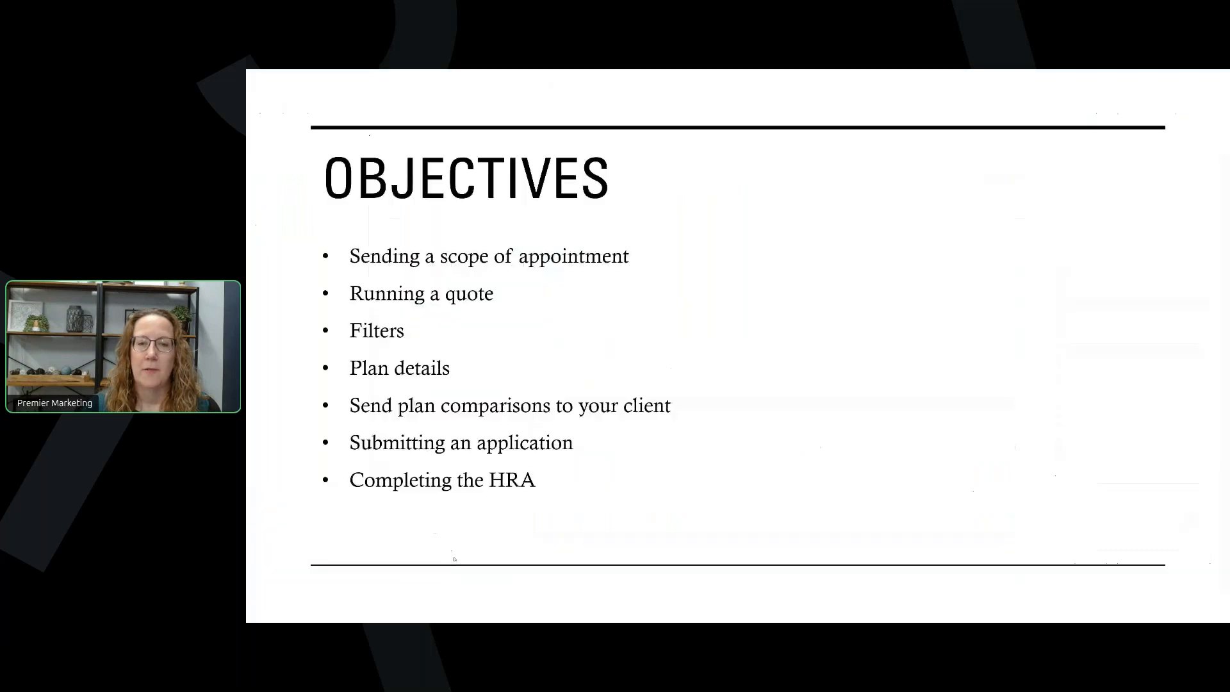
pyautogui.click(508, 279)
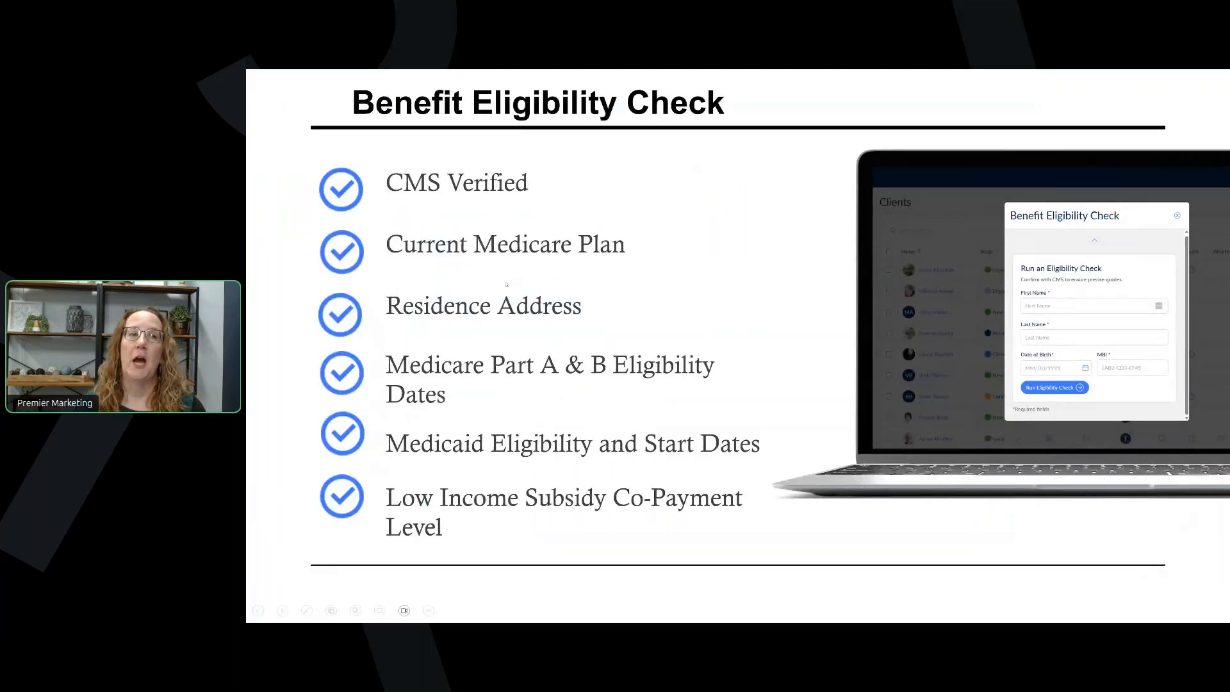
# Advance the slideshow to the next eligibility check screenshot.
pyautogui.click(1018, 373)
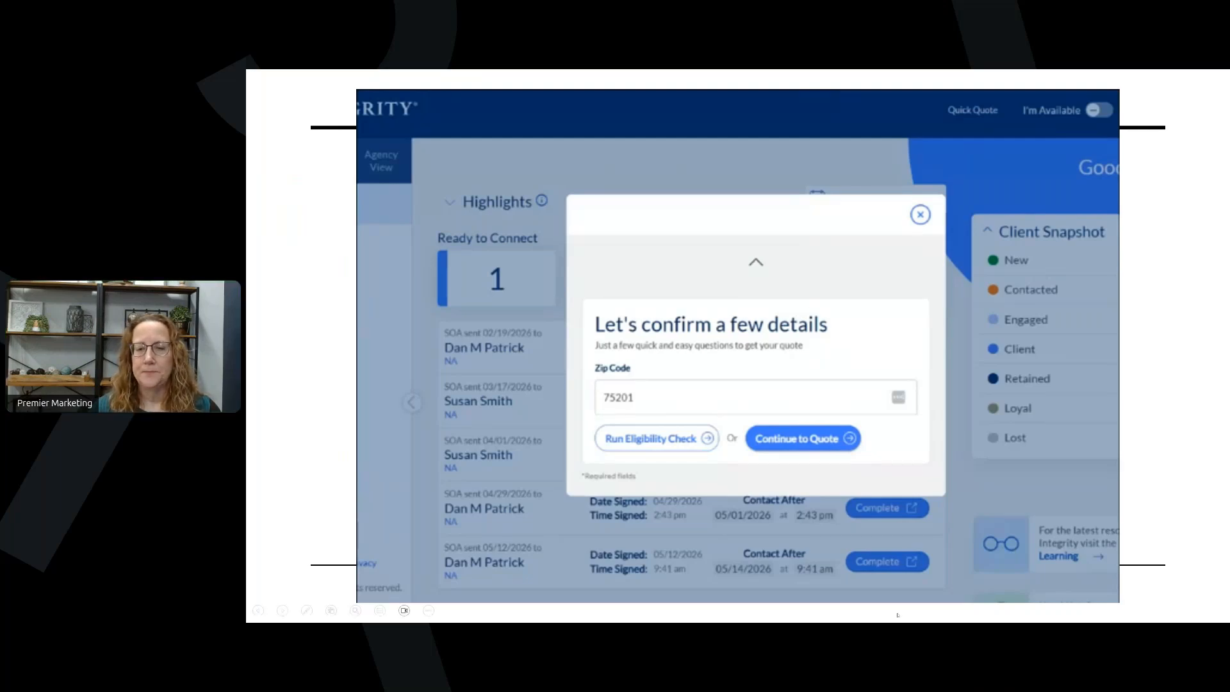
# Advance to the slide showing the First Name, Last Name, Date of Birth and MBI form.
pyautogui.click(452, 597)
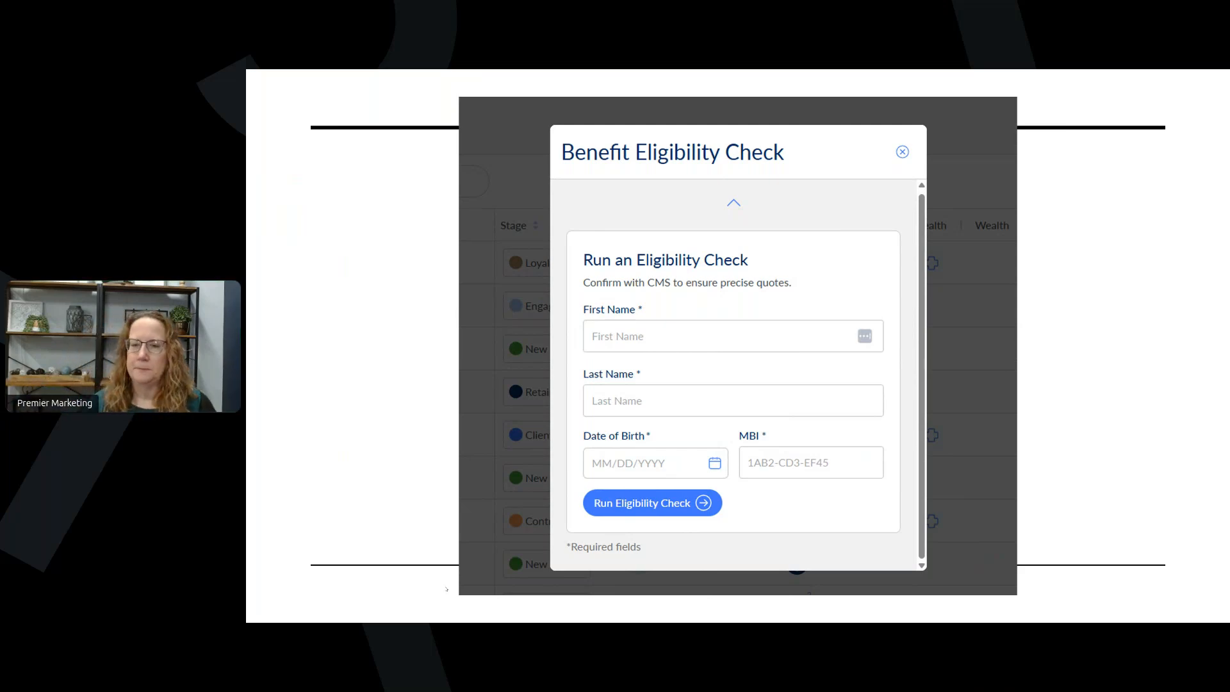
# Advance to the Validate Medicaid ID slide requesting the client's Medicaid ID.
pyautogui.click(713, 547)
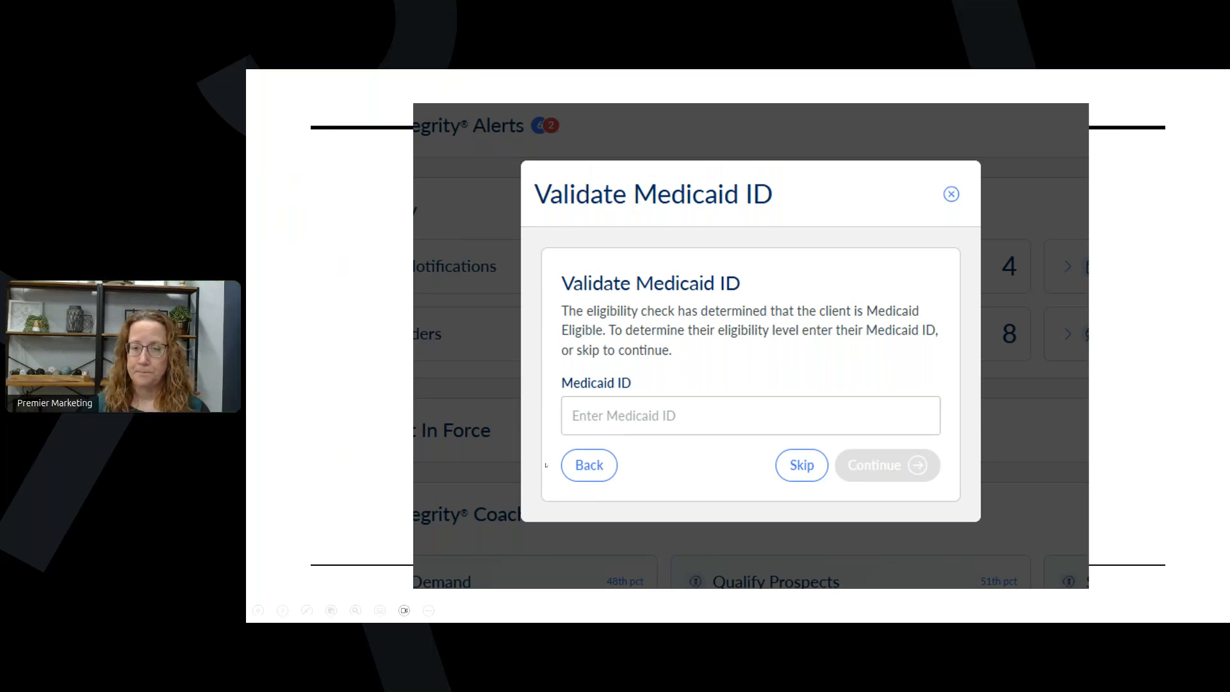
# Advance to the Eligibility Verified with CMS slide comparing plan and address details.
pyautogui.click(582, 484)
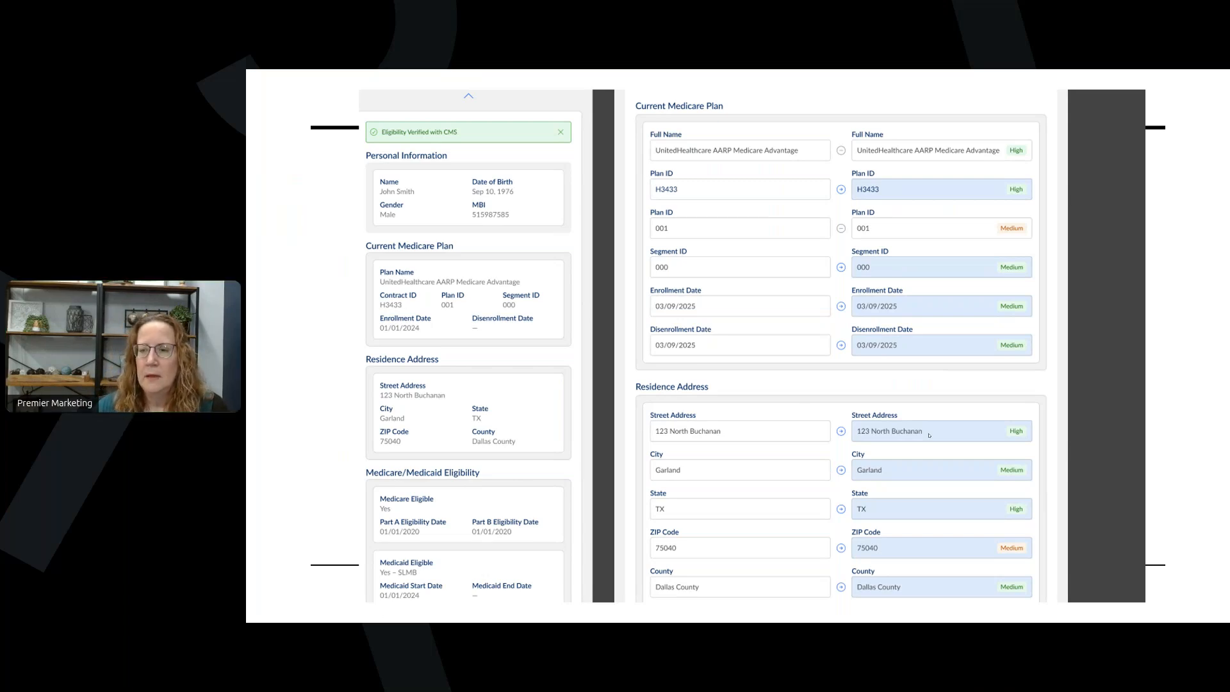
# Advance to the Medicare/Medicaid Eligibility slide comparing entered values with retrieved data.
pyautogui.press('Right')
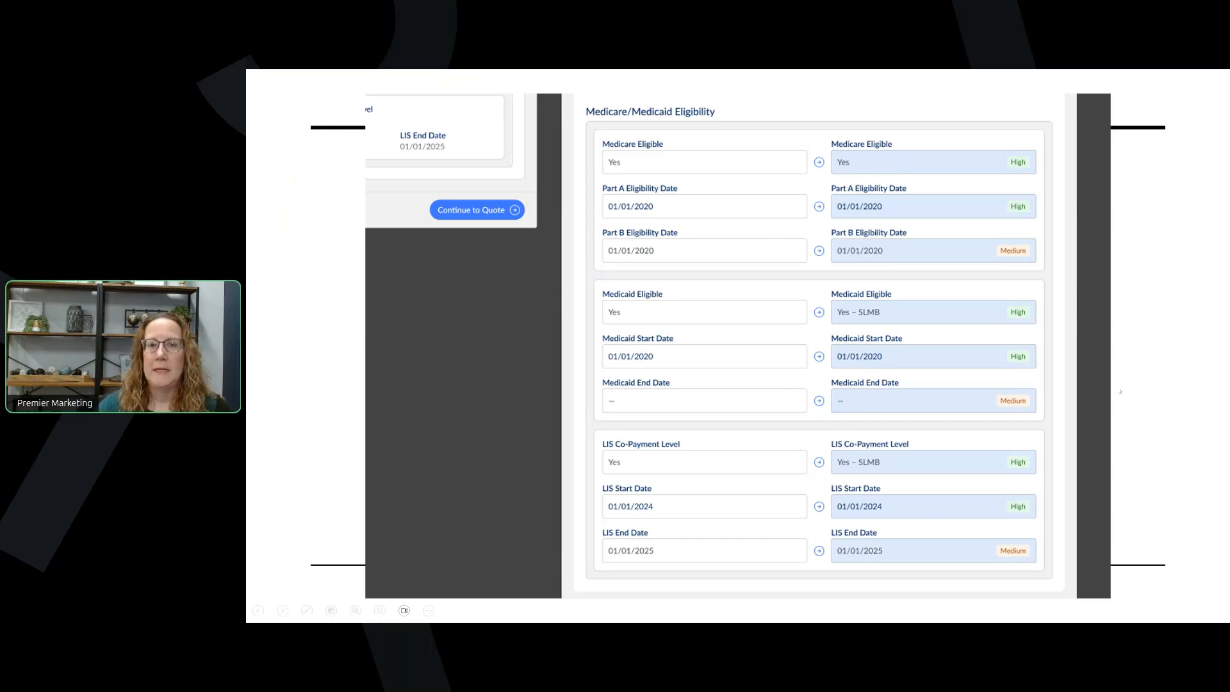
# Peek at the Application submitted slide, return to the eligibility slide, then switch back to the browser.
pyautogui.press('Right')
pyautogui.press('Left')
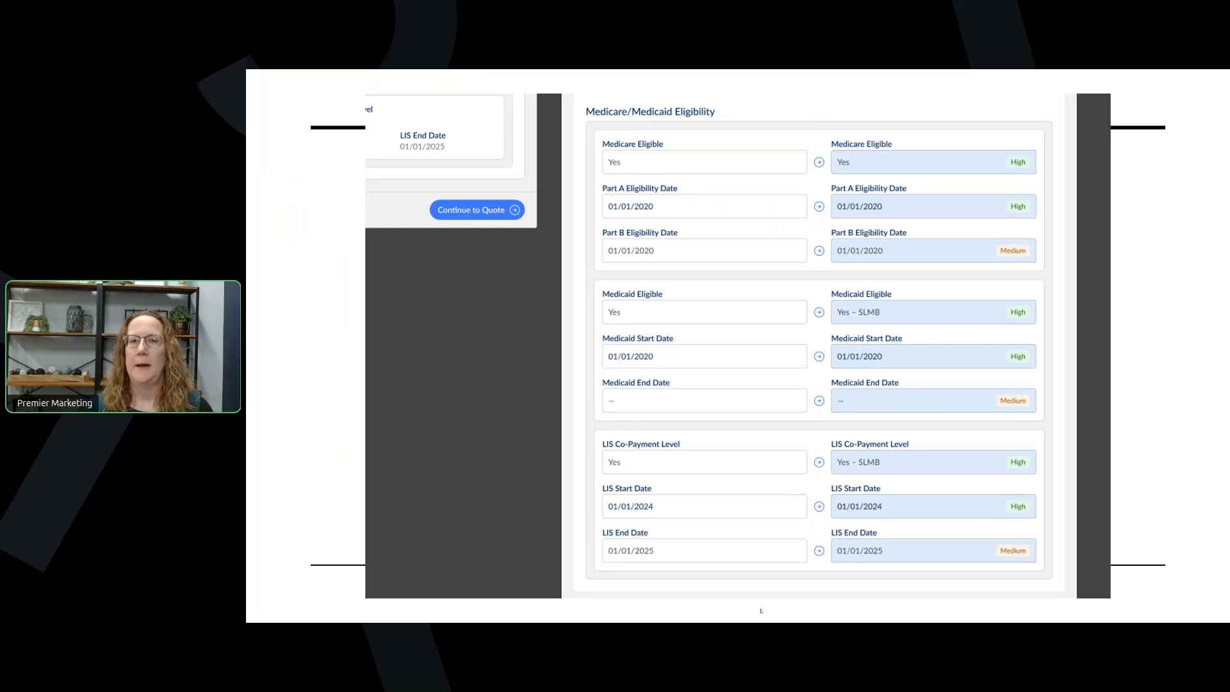
pyautogui.hotkey('alt', 'Tab')
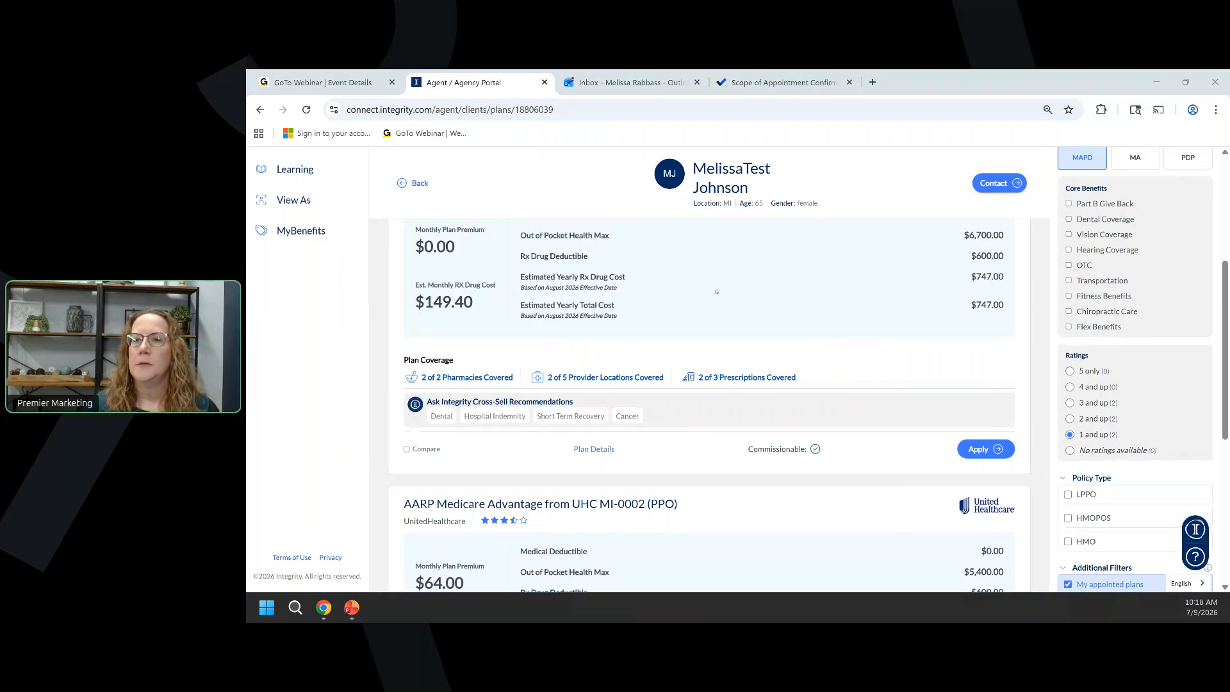
# Rerun the quote from the top of the page to list the client's 2 MAPD plans.
pyautogui.scroll(1, 680, 214)
pyautogui.scroll(3, 680, 215)
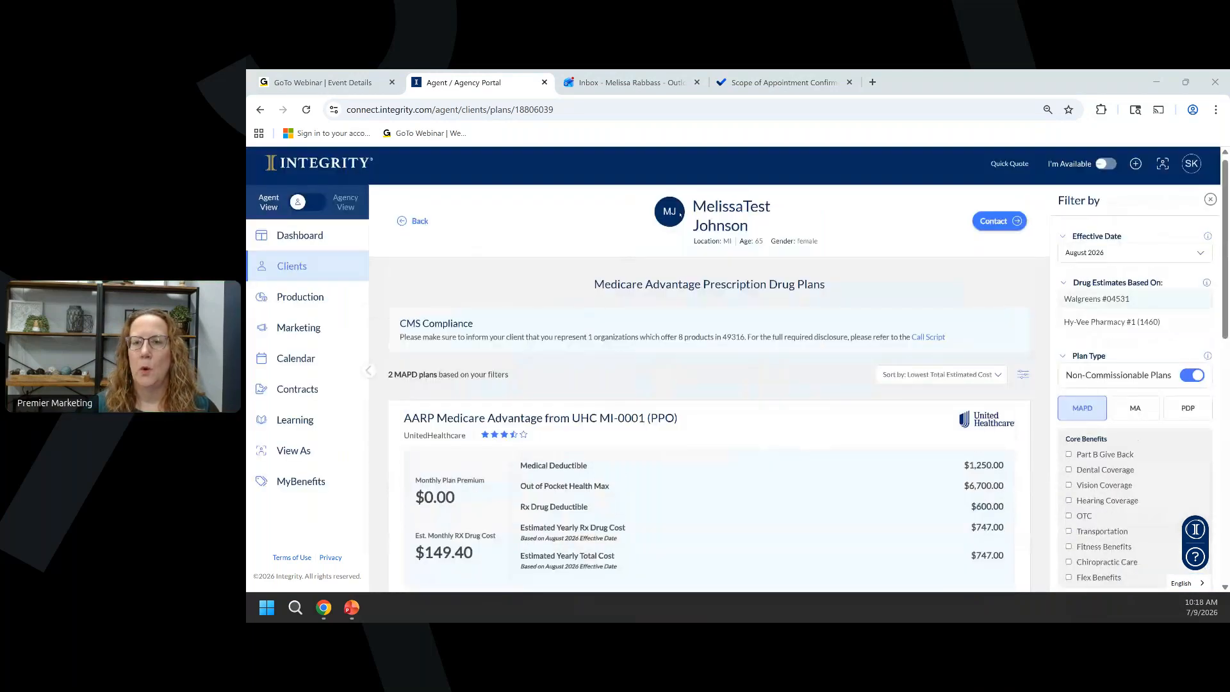
pyautogui.click(822, 270)
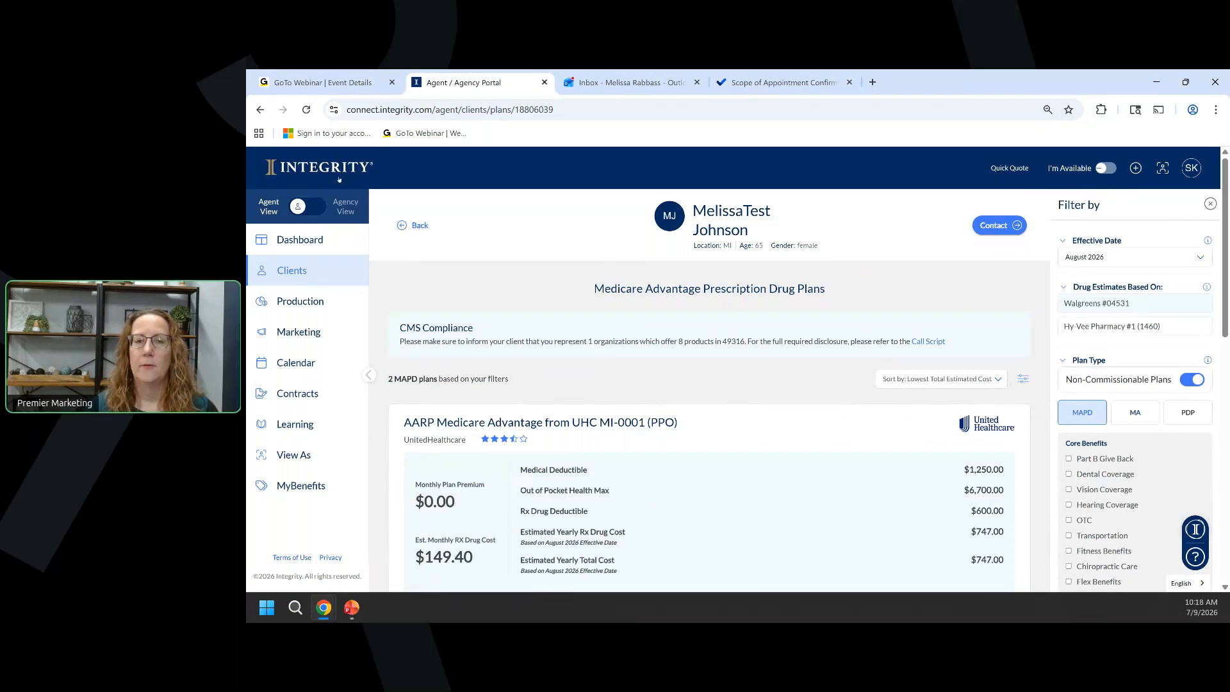
pyautogui.click(413, 226)
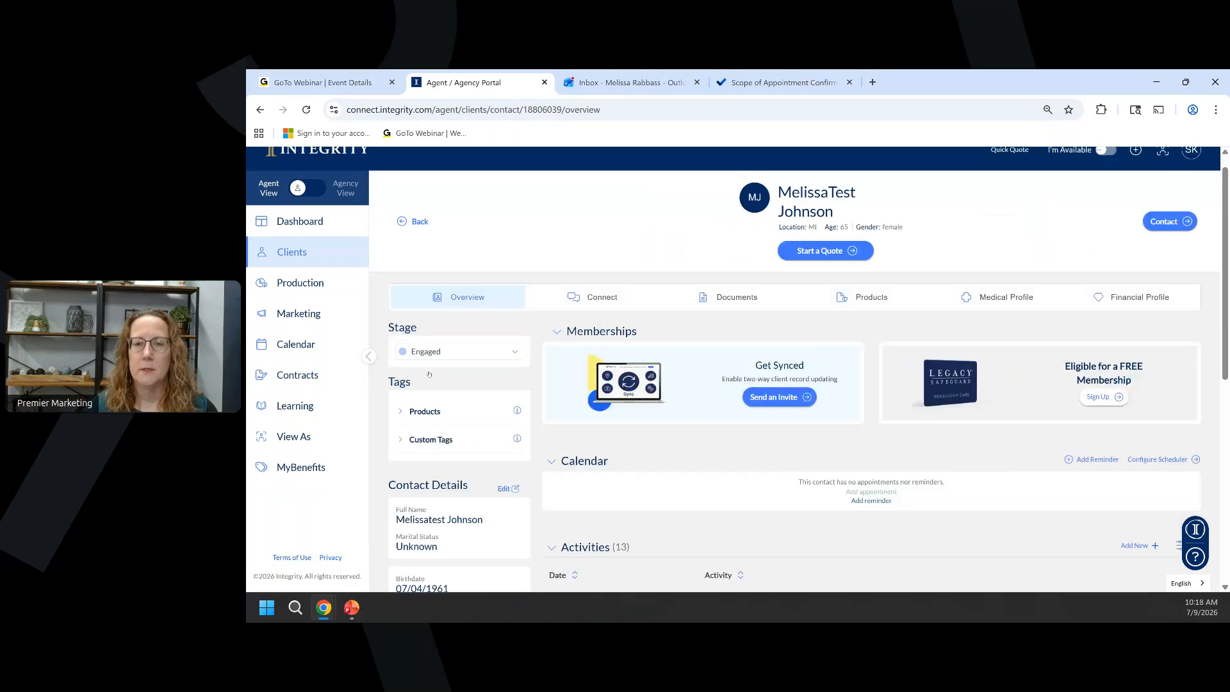
pyautogui.scroll(-3, 429, 374)
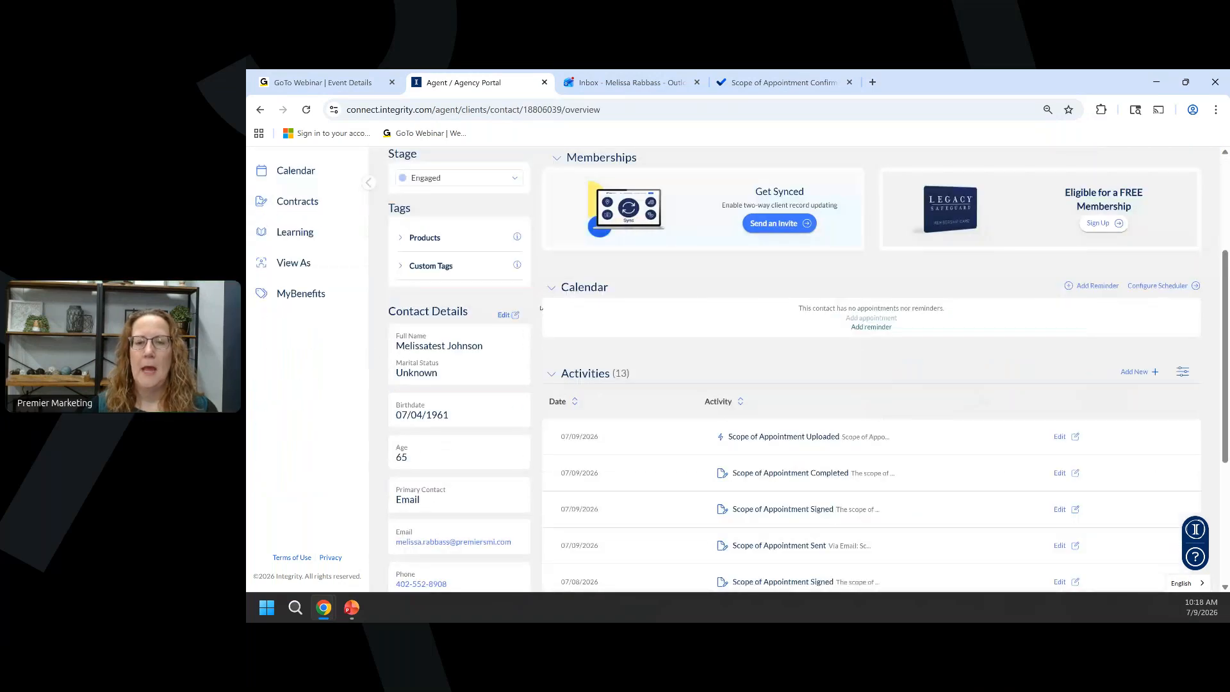
pyautogui.click(515, 315)
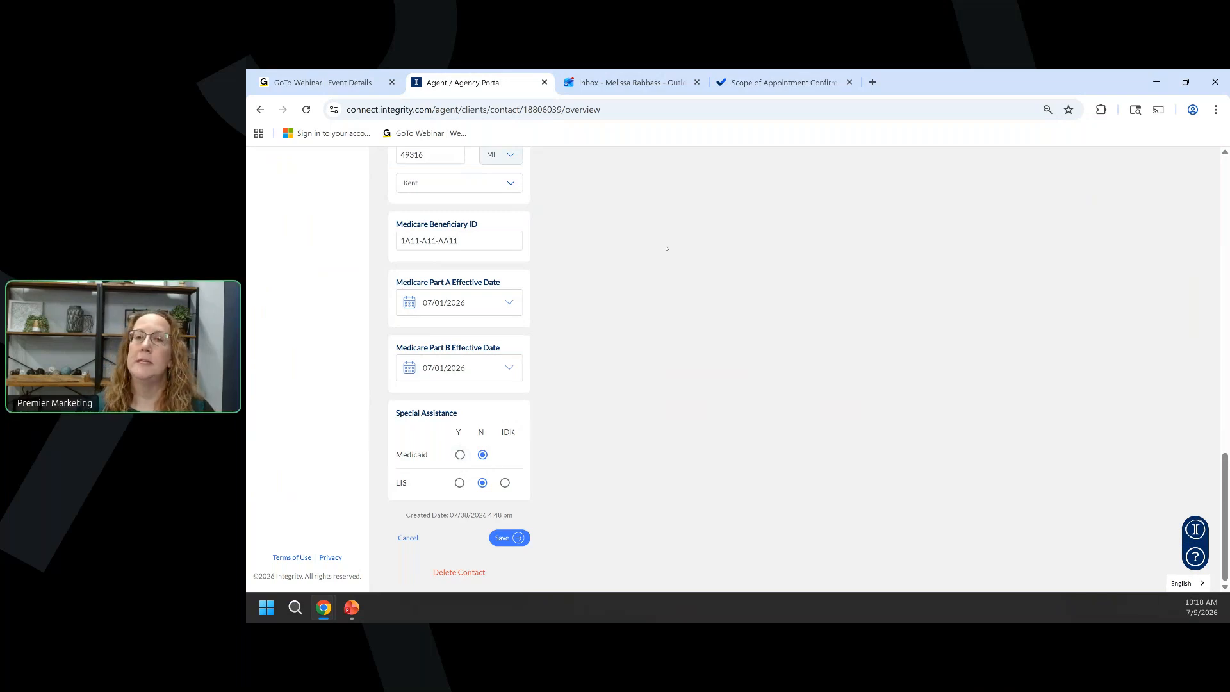
pyautogui.scroll(10, 666, 248)
pyautogui.scroll(4, 575, 279)
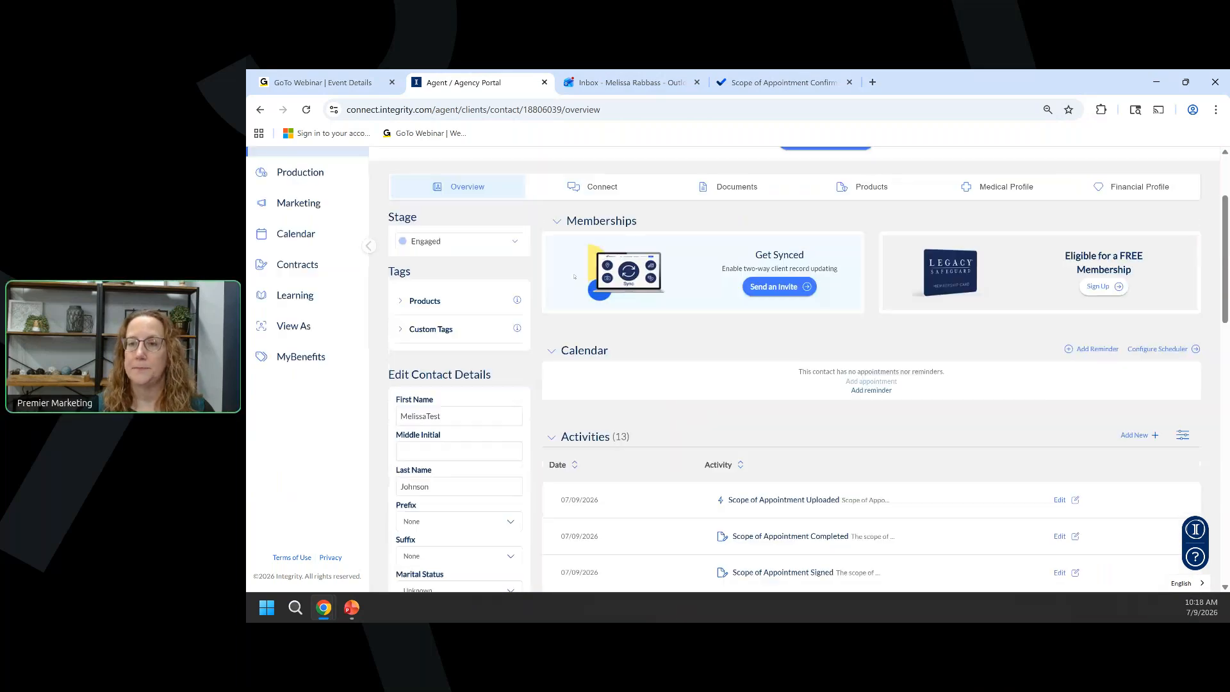
pyautogui.scroll(2, 737, 256)
pyautogui.click(833, 268)
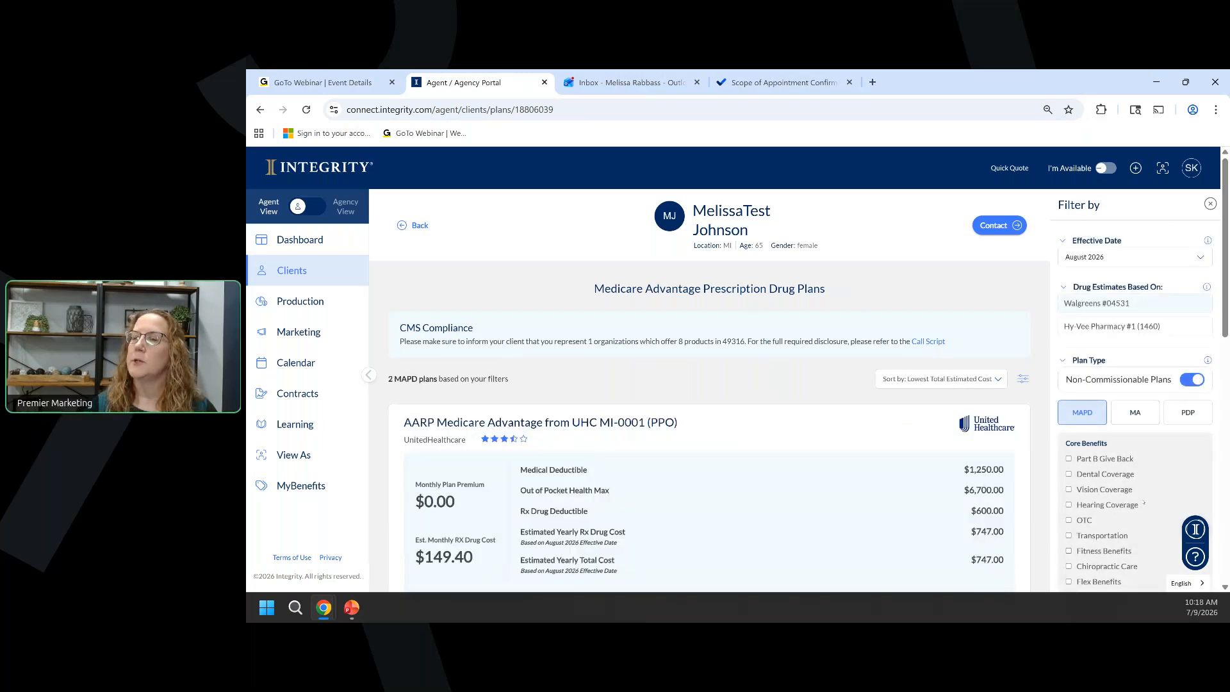
# Keep August 2026 as the effective date and base drug estimates on Hy-Vee Pharmacy #1.
pyautogui.click(1097, 255)
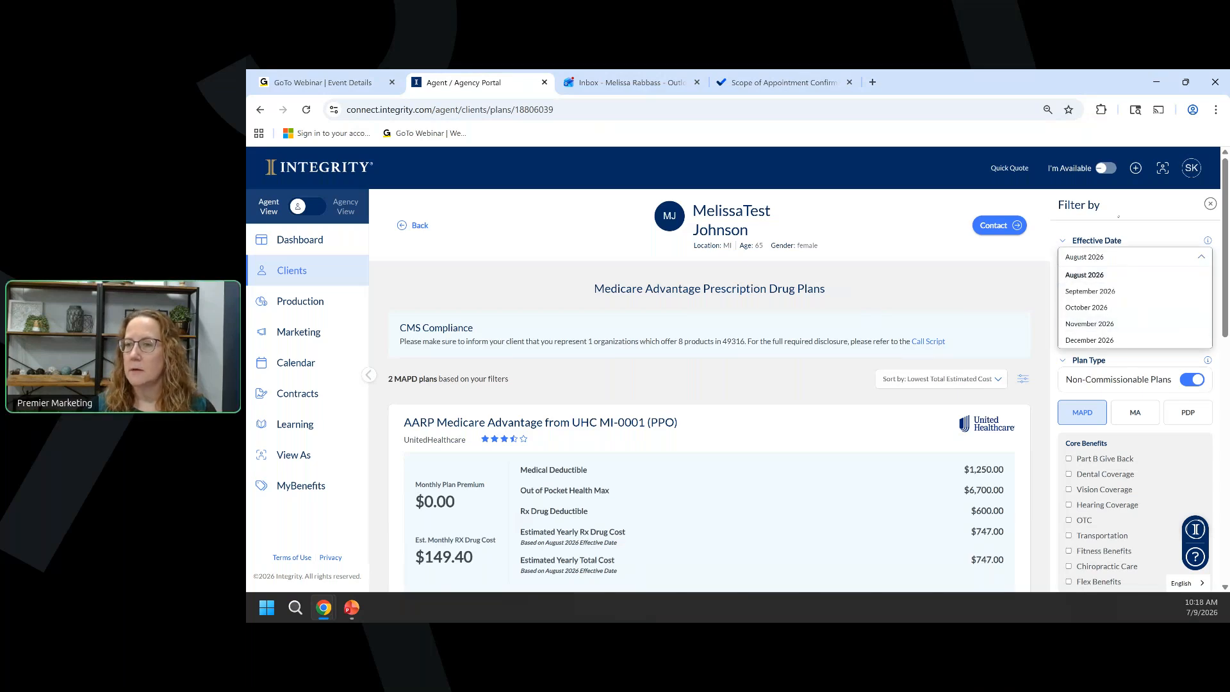
pyautogui.click(1098, 258)
pyautogui.scroll(-1, 1131, 308)
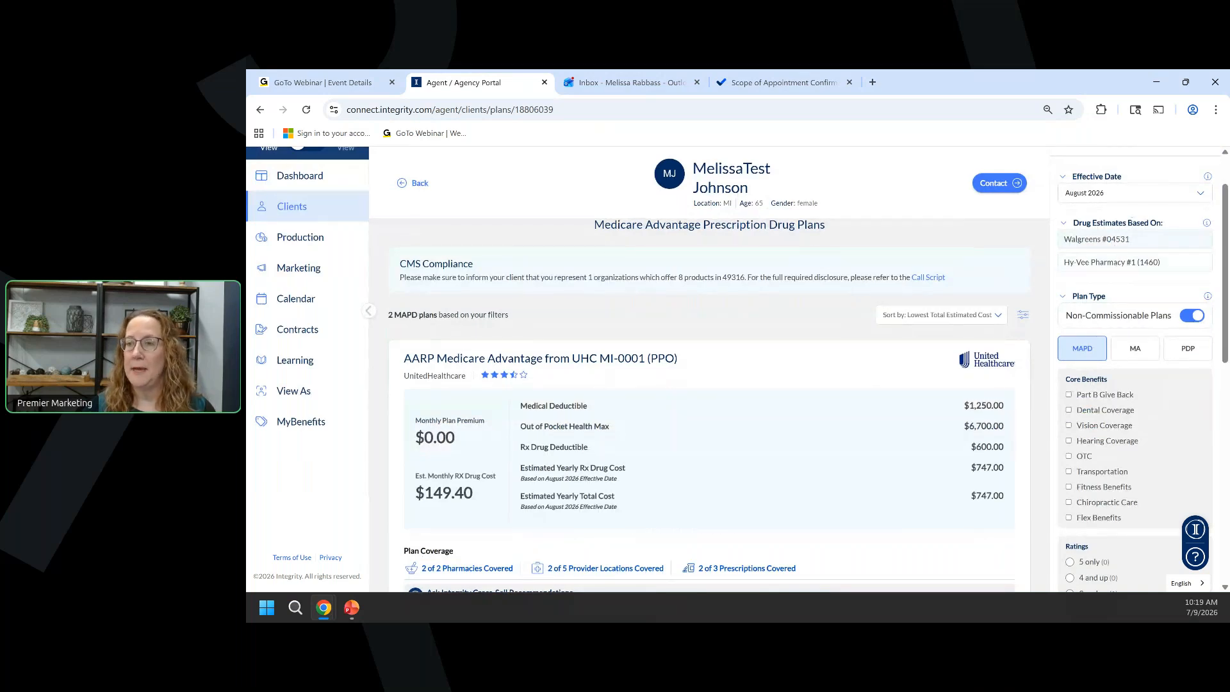
pyautogui.click(1119, 263)
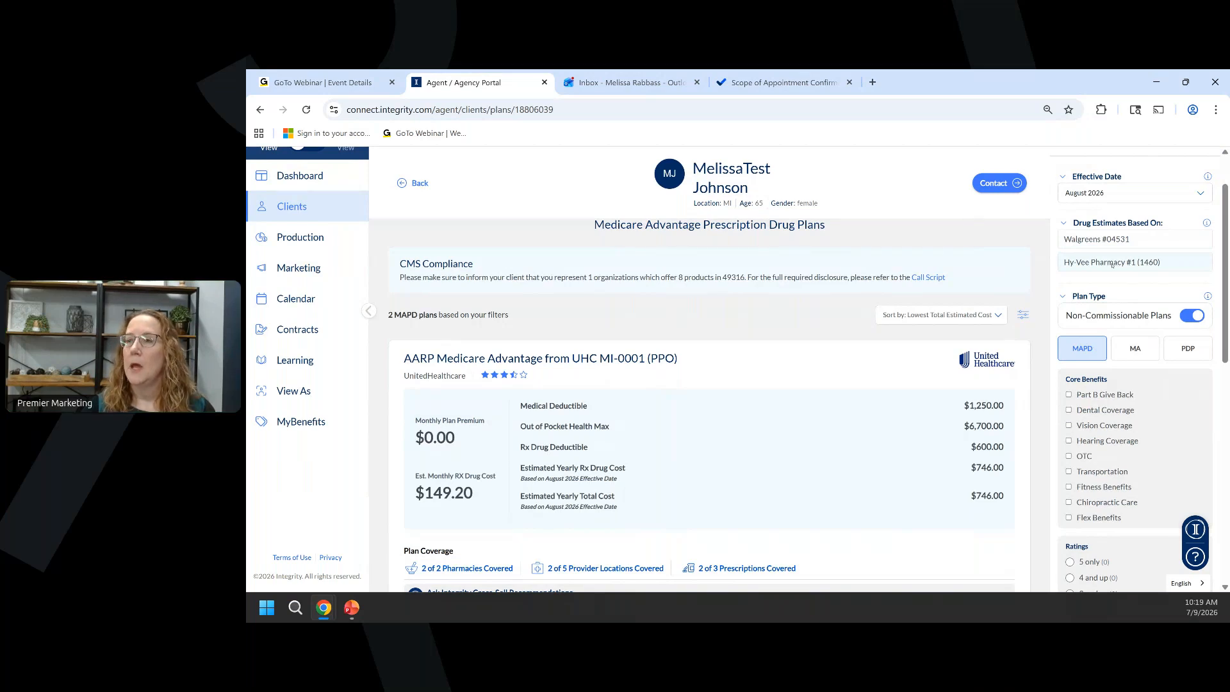
pyautogui.scroll(-1, 1113, 265)
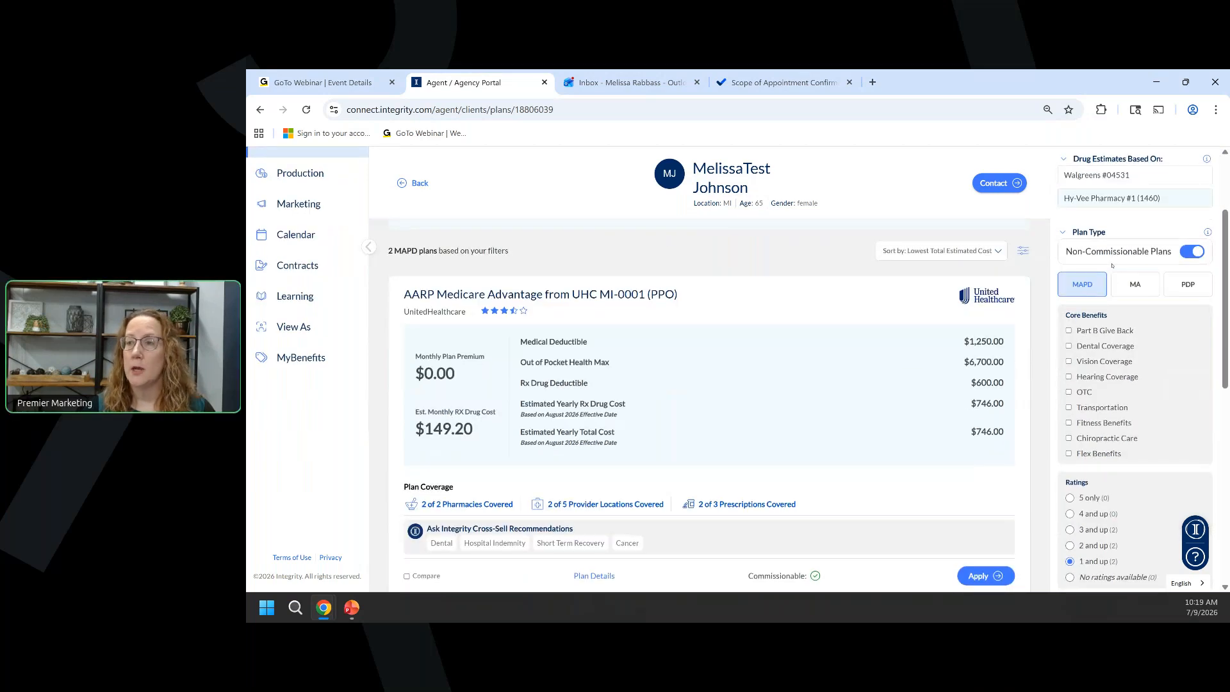
# Hide non-commissionable plans and review the updated plan costs.
pyautogui.click(1189, 253)
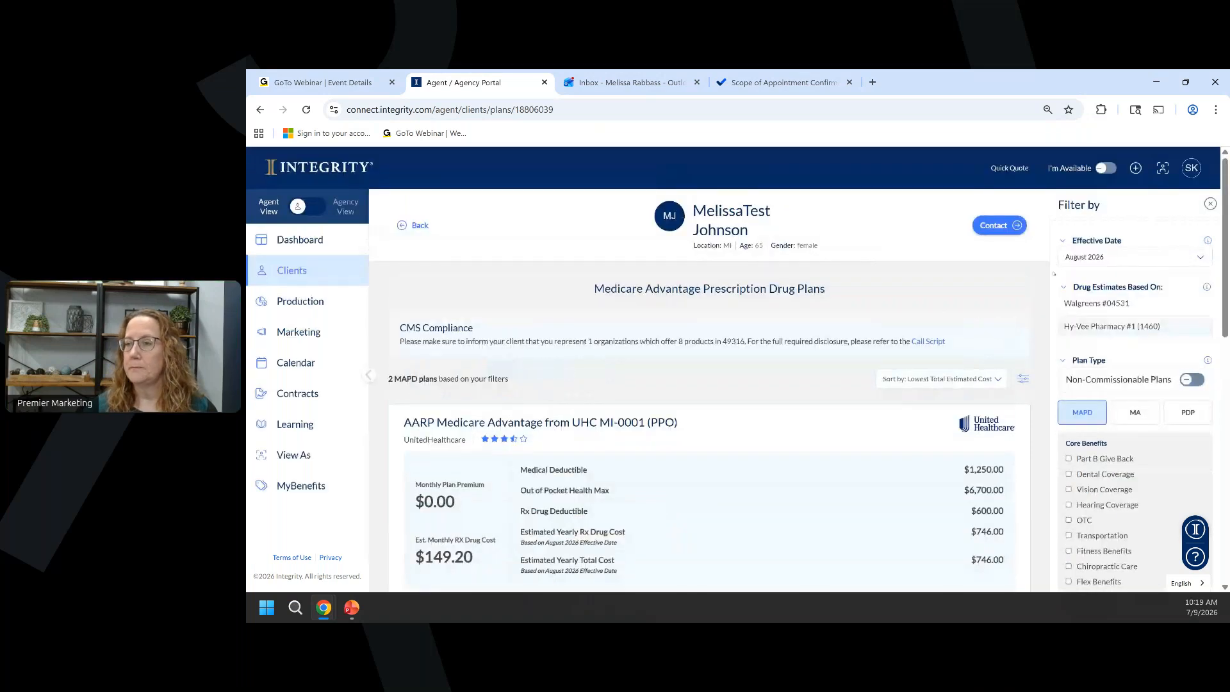
pyautogui.scroll(-4, 1054, 274)
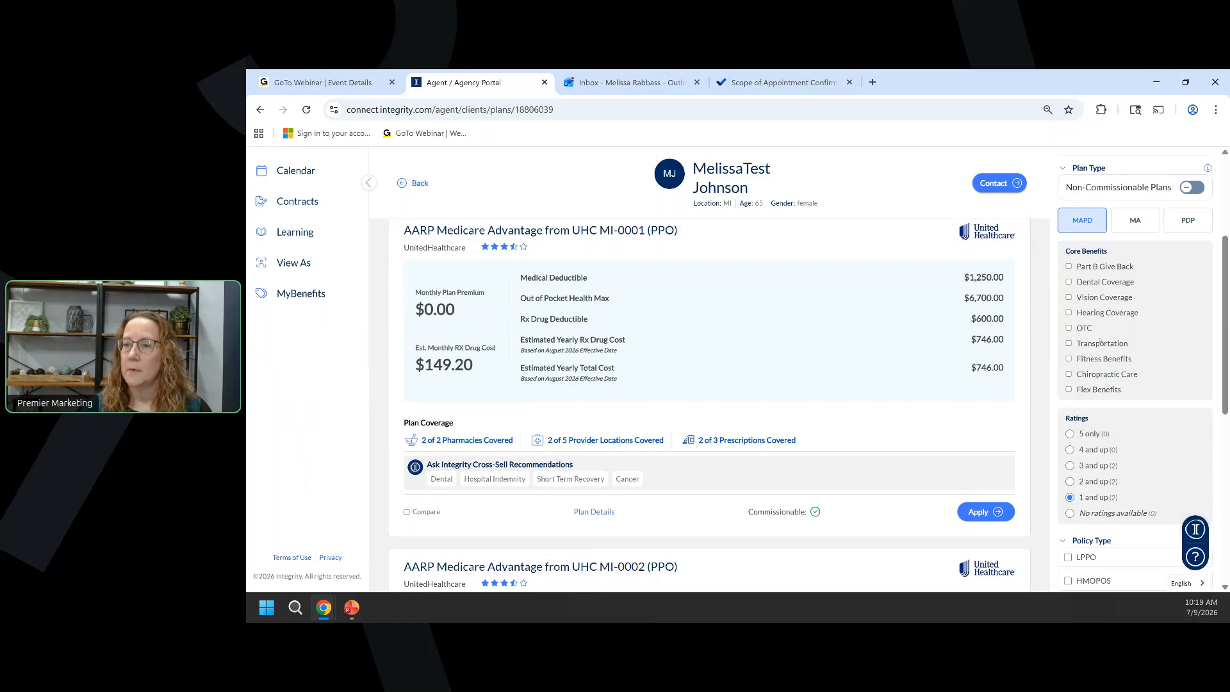
pyautogui.scroll(-2, 1100, 343)
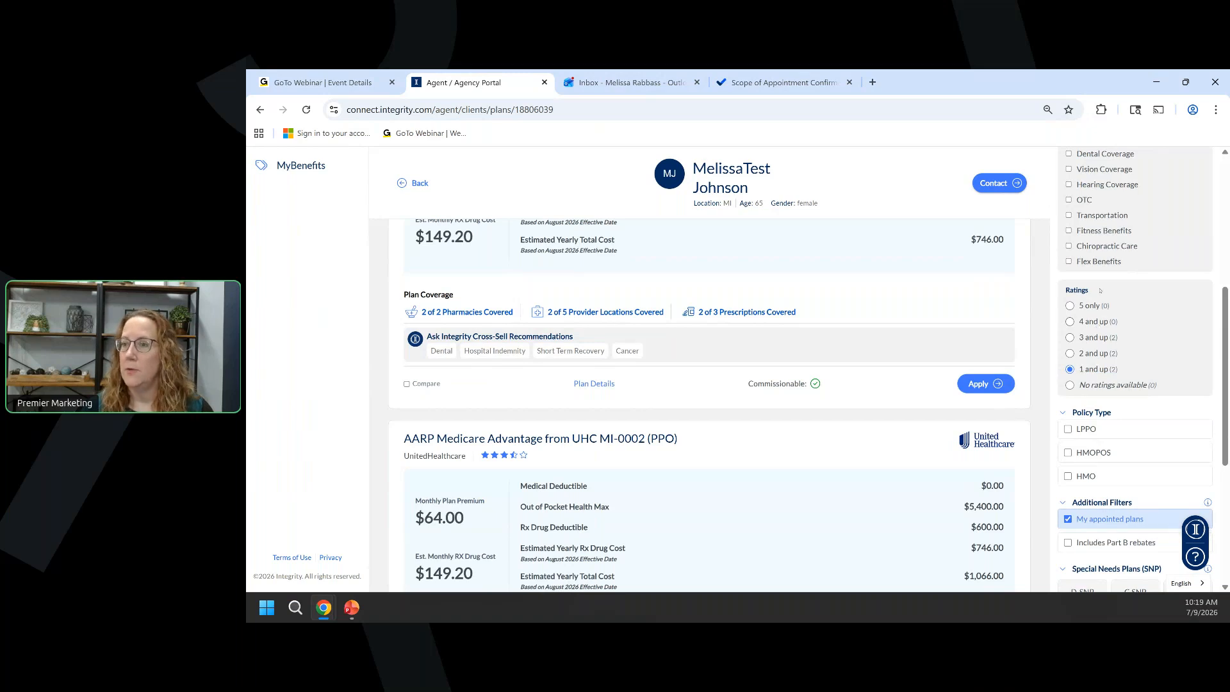
pyautogui.scroll(-3, 1102, 275)
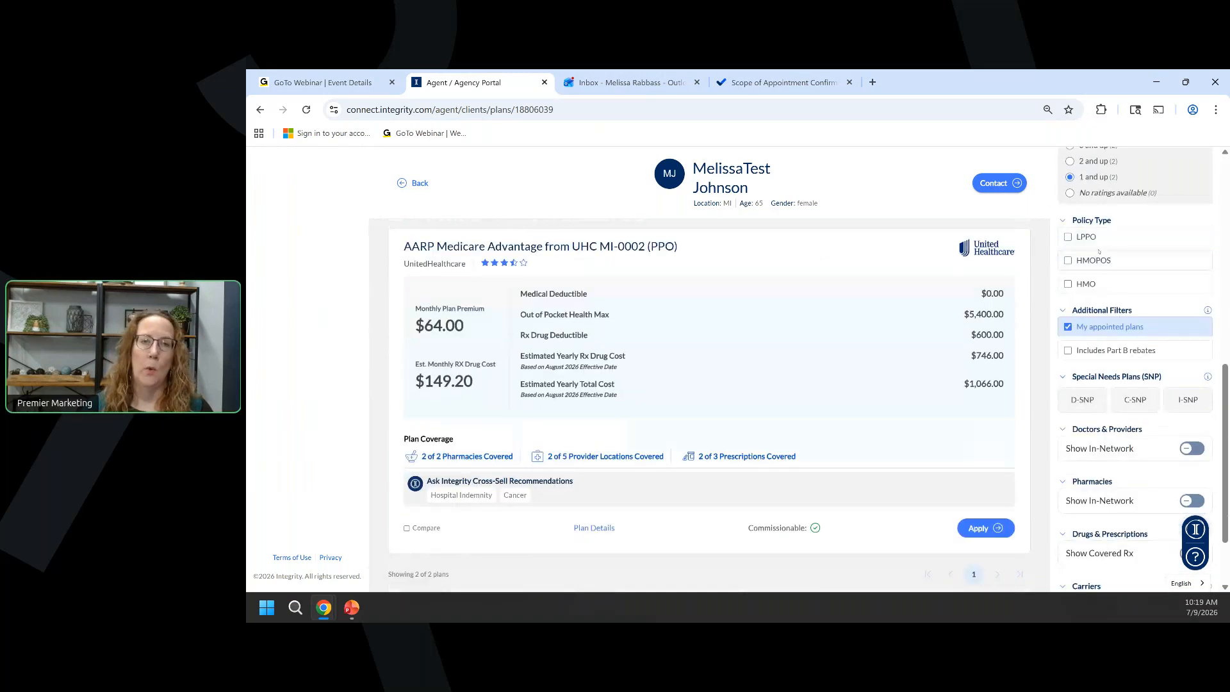
pyautogui.scroll(-1, 1092, 293)
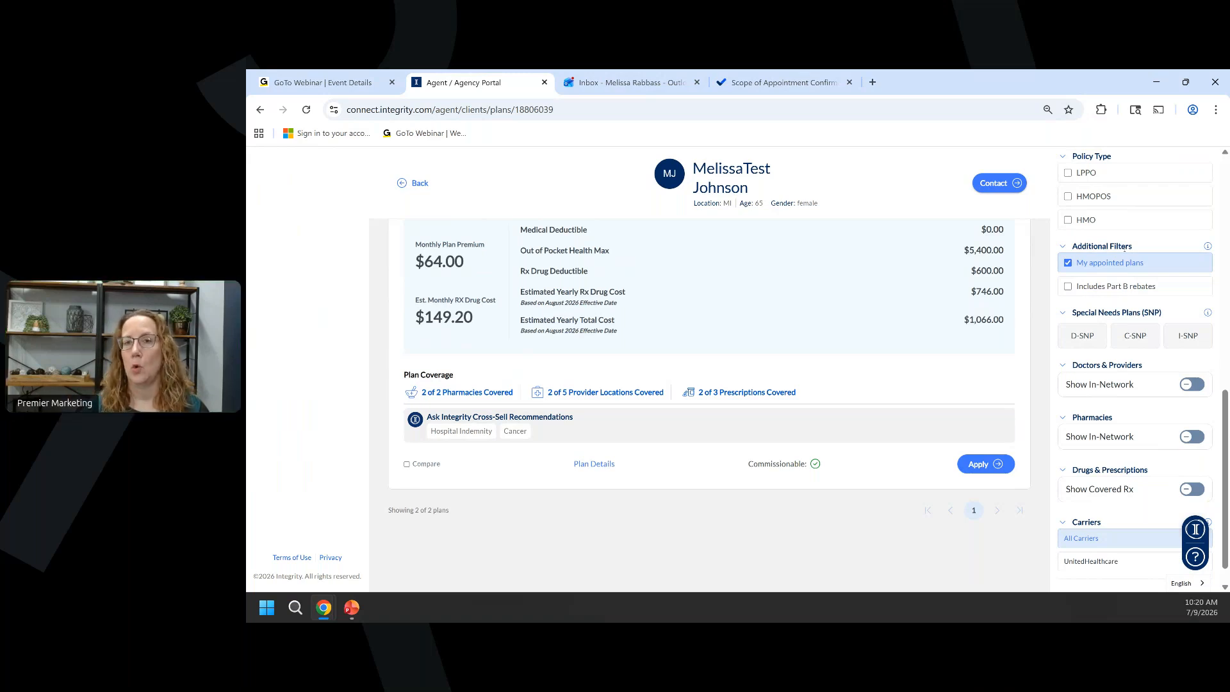
pyautogui.click(1068, 263)
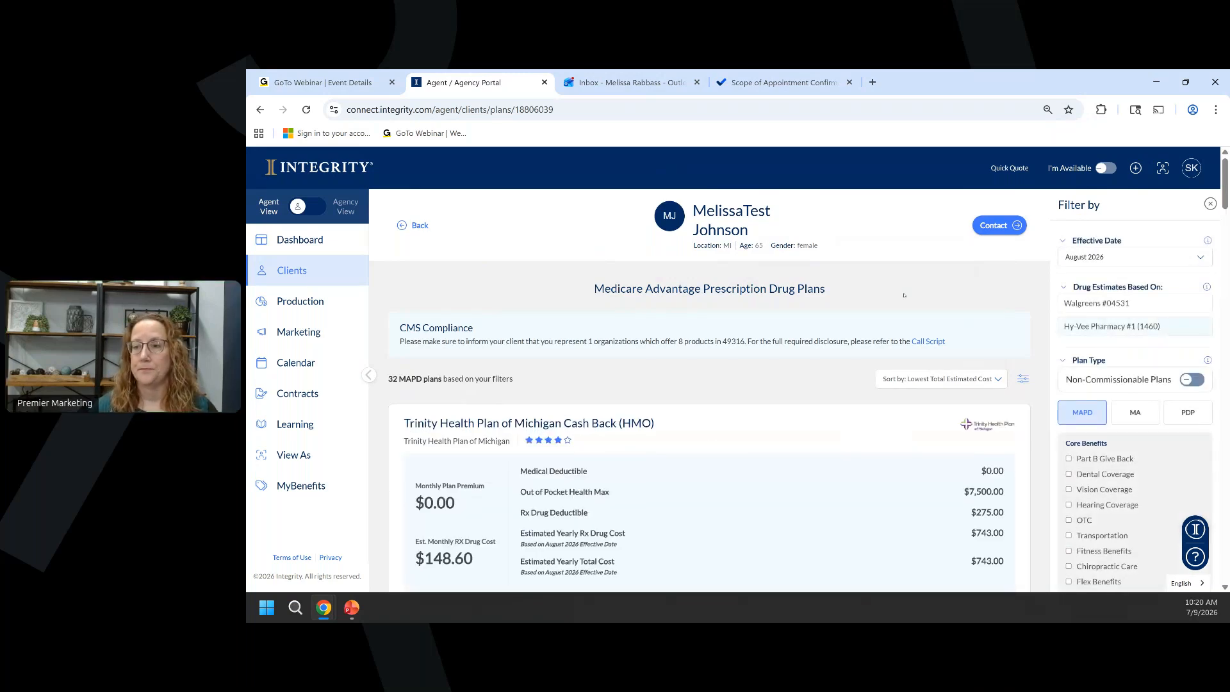
pyautogui.scroll(-2, 1099, 325)
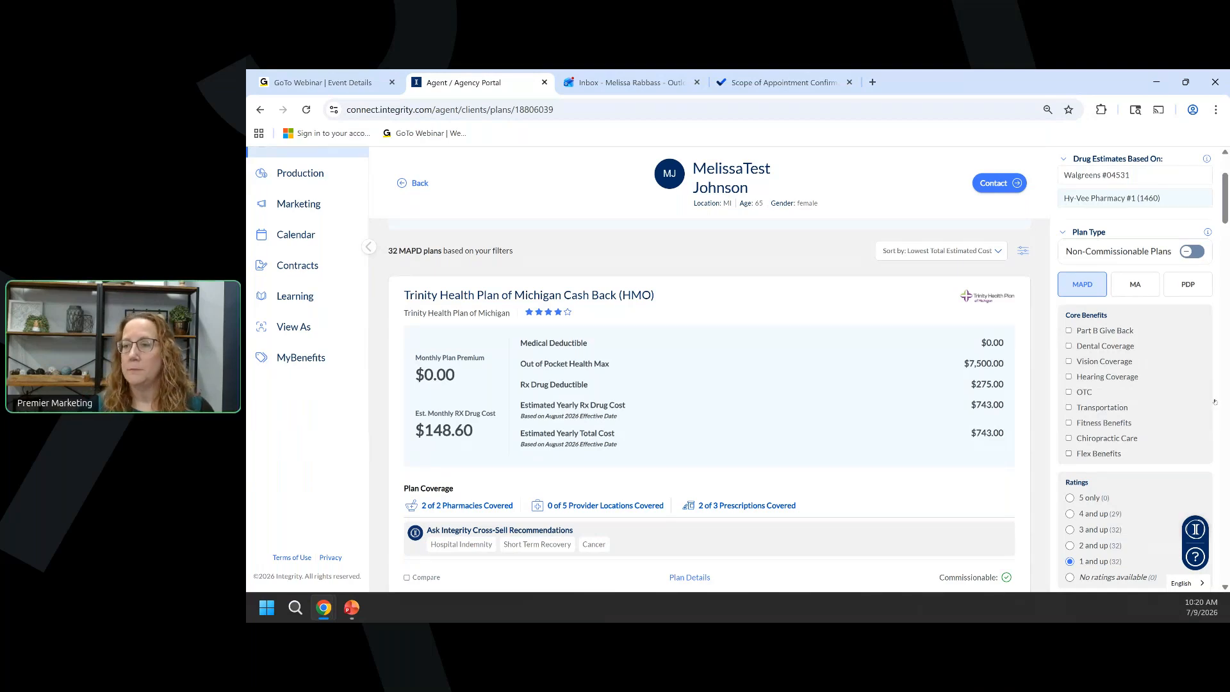
pyautogui.scroll(-5, 1075, 327)
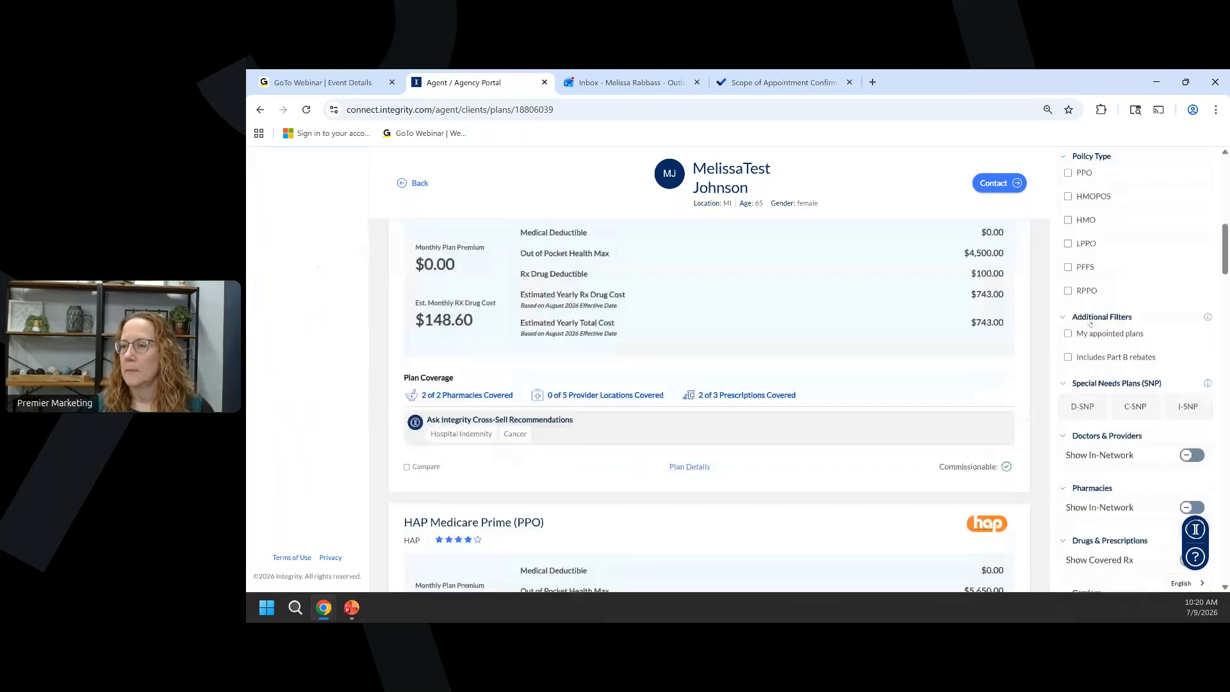
pyautogui.click(1068, 334)
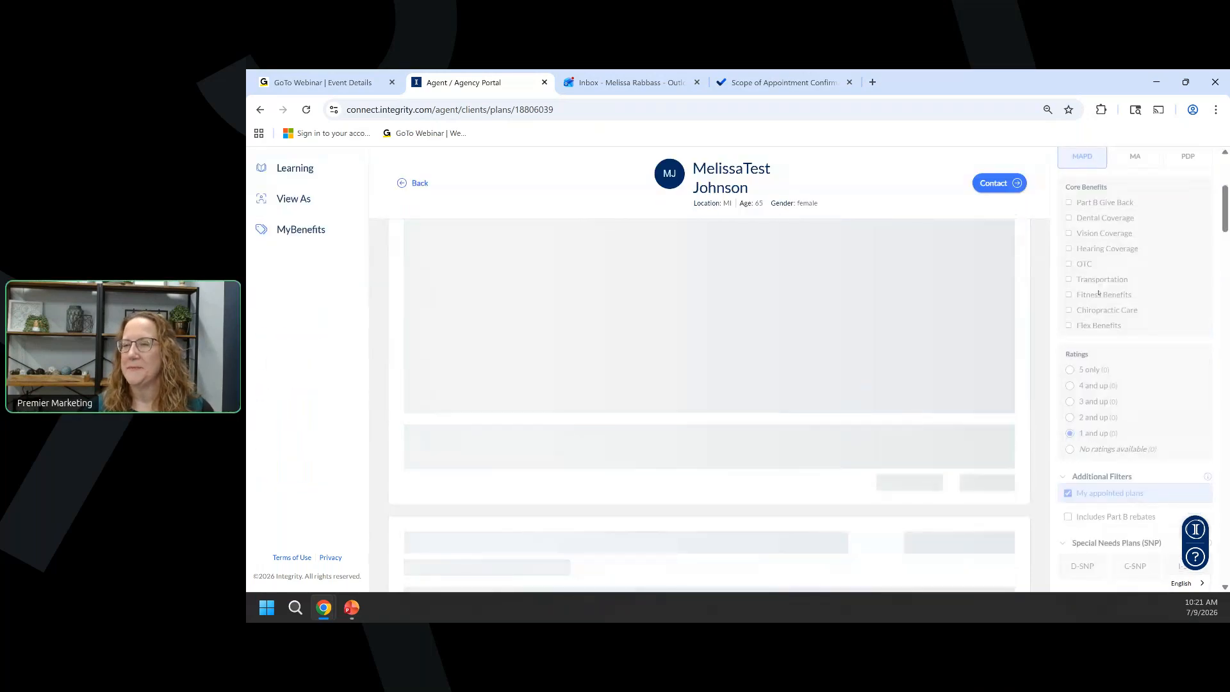
pyautogui.scroll(-1, 1098, 293)
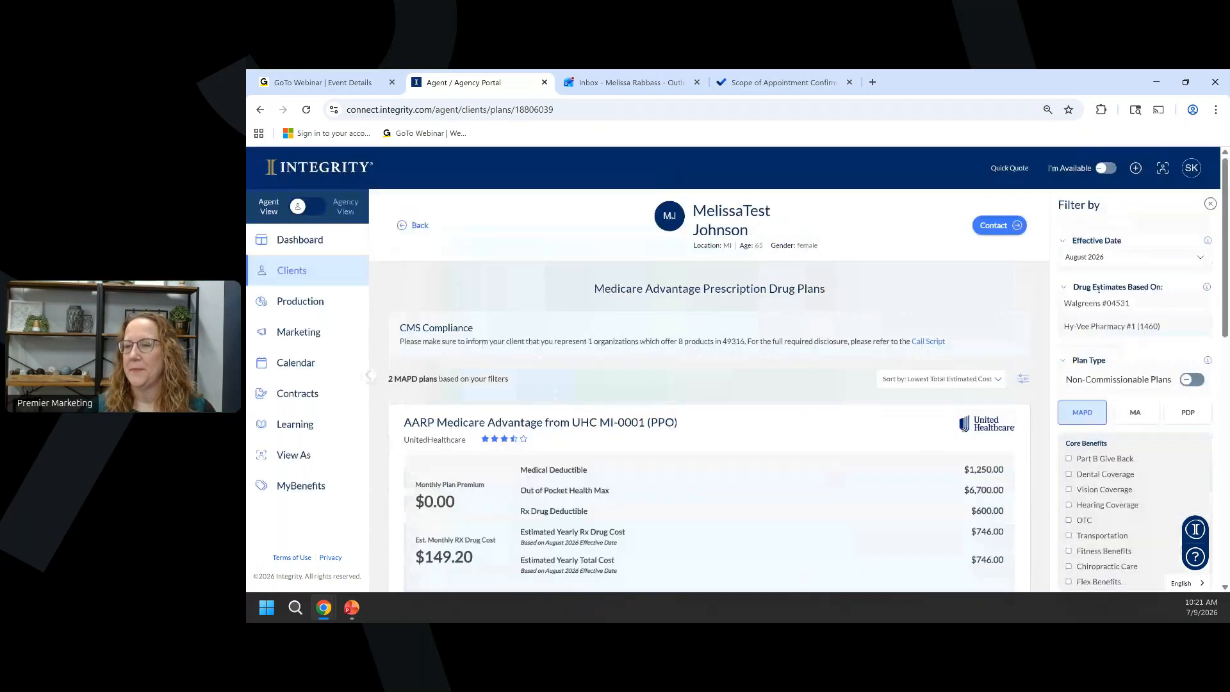
pyautogui.scroll(-10, 1099, 294)
pyautogui.scroll(-2, 1098, 302)
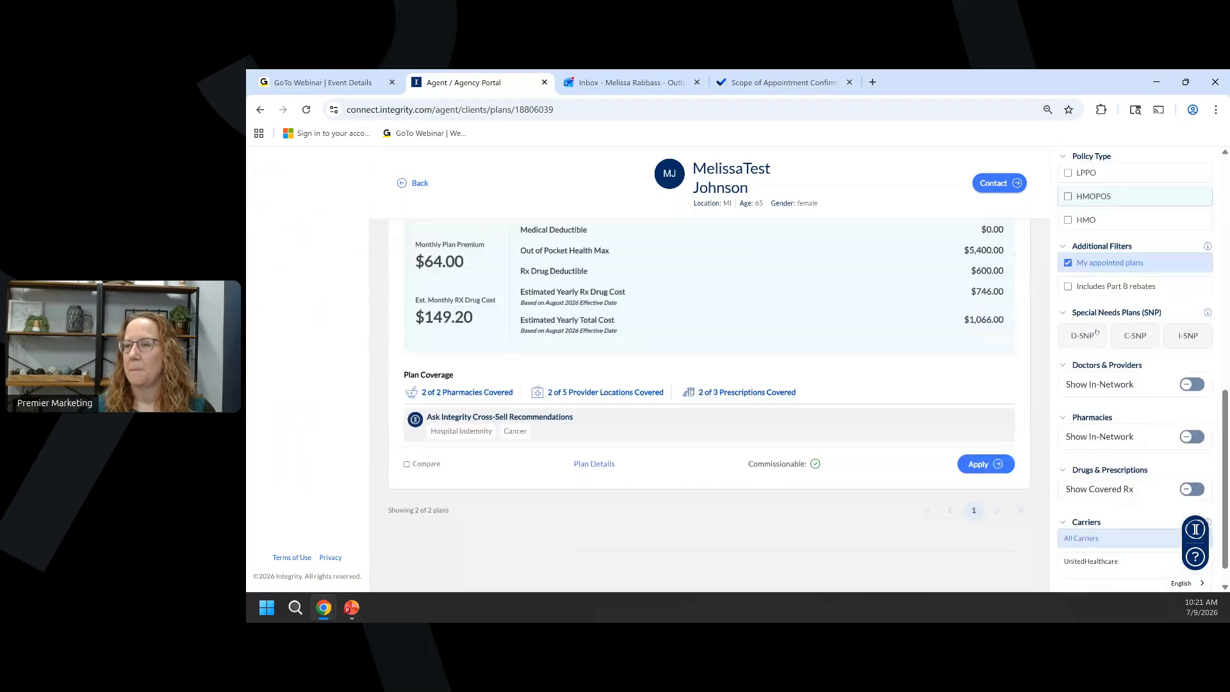
pyautogui.scroll(-1, 1089, 320)
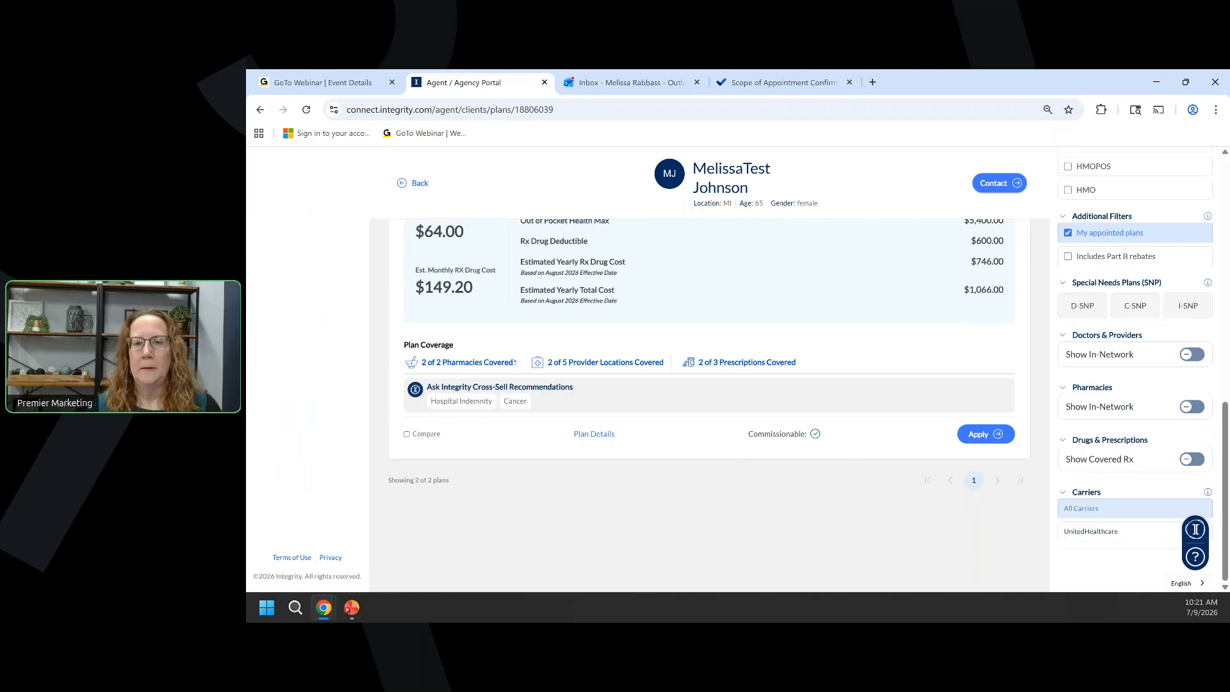
pyautogui.scroll(1, 513, 362)
pyautogui.scroll(2, 514, 362)
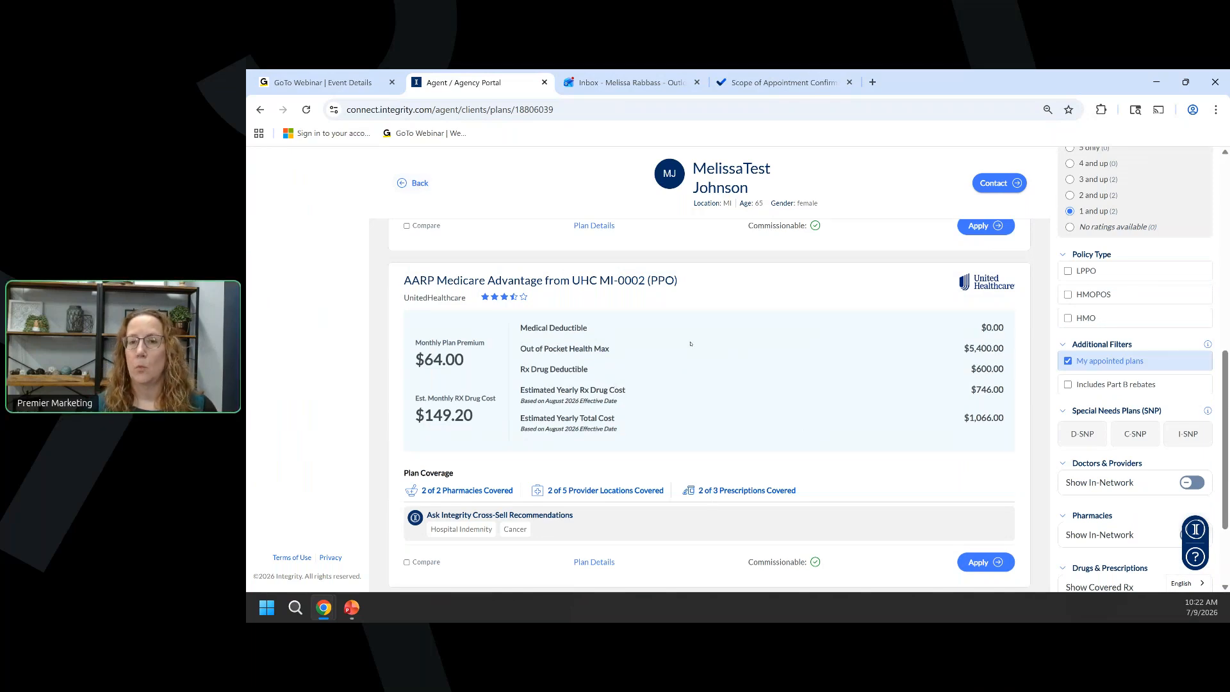
pyautogui.scroll(-1, 691, 344)
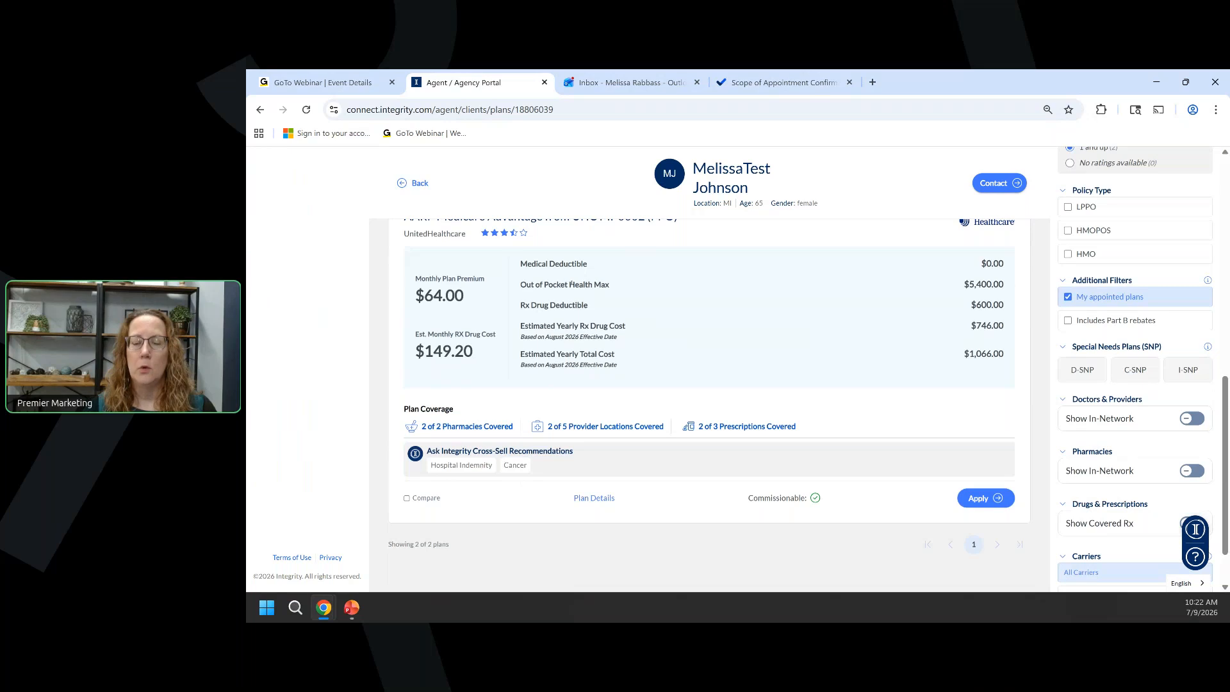
# Delete the levothyroxine 88MCG prescription from the client's drug list.
pyautogui.click(784, 427)
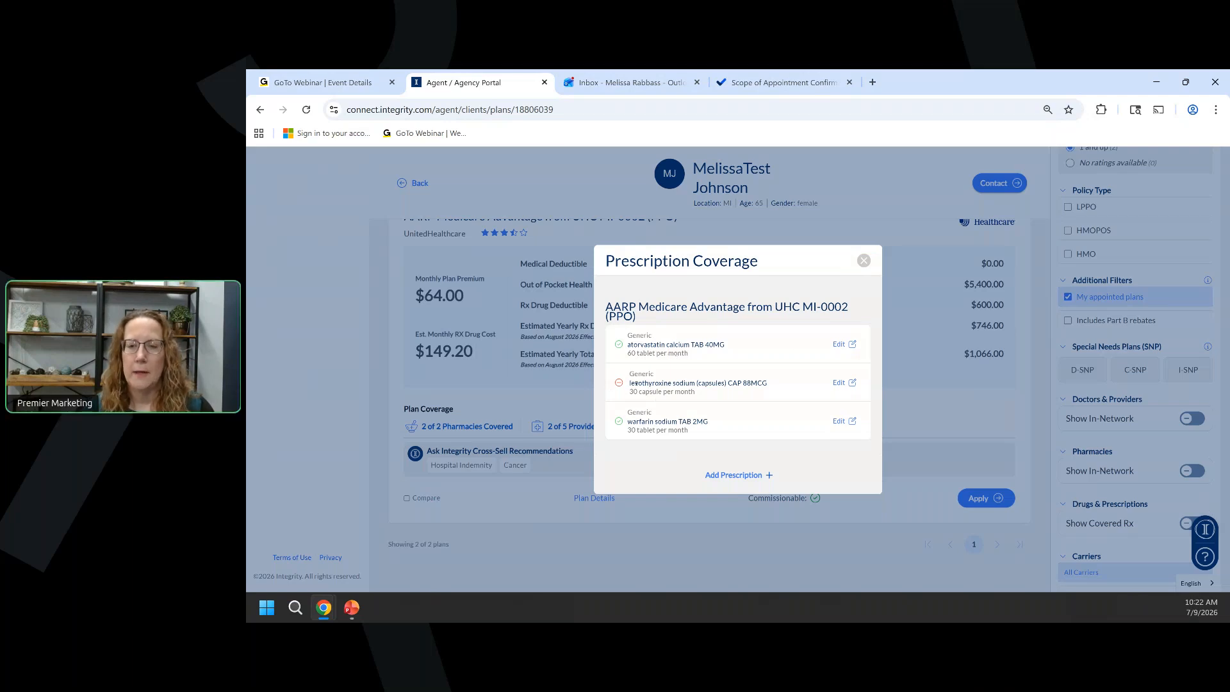
pyautogui.click(837, 383)
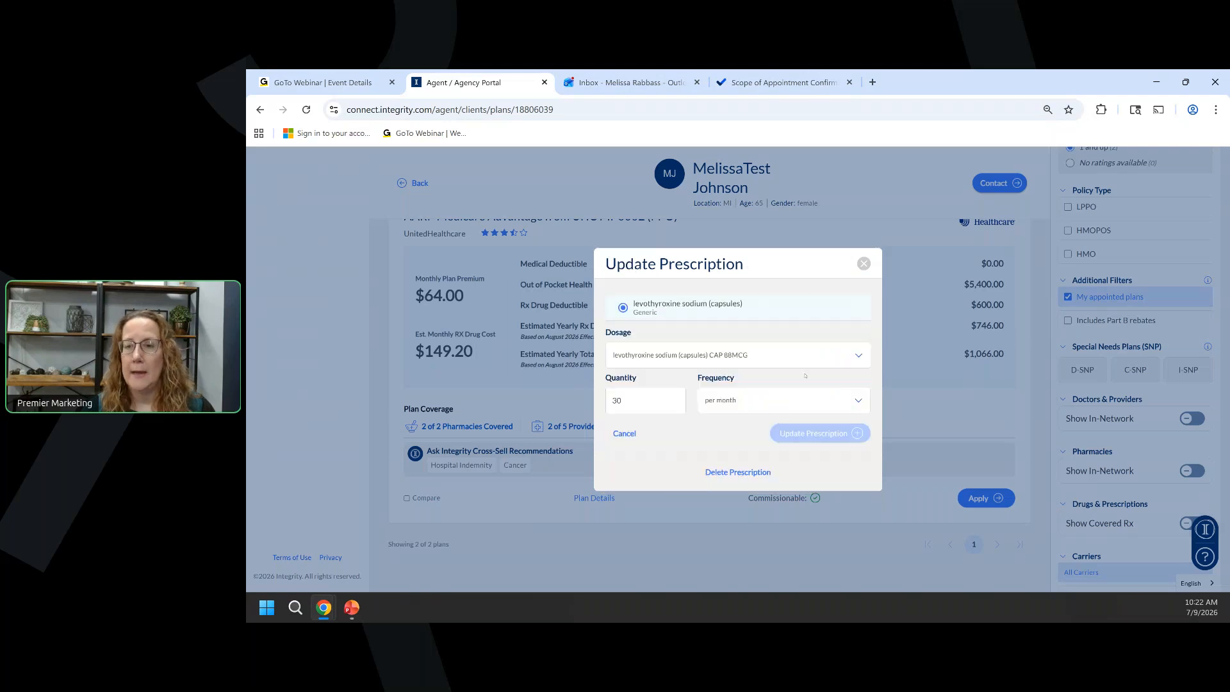
pyautogui.click(759, 355)
pyautogui.click(730, 441)
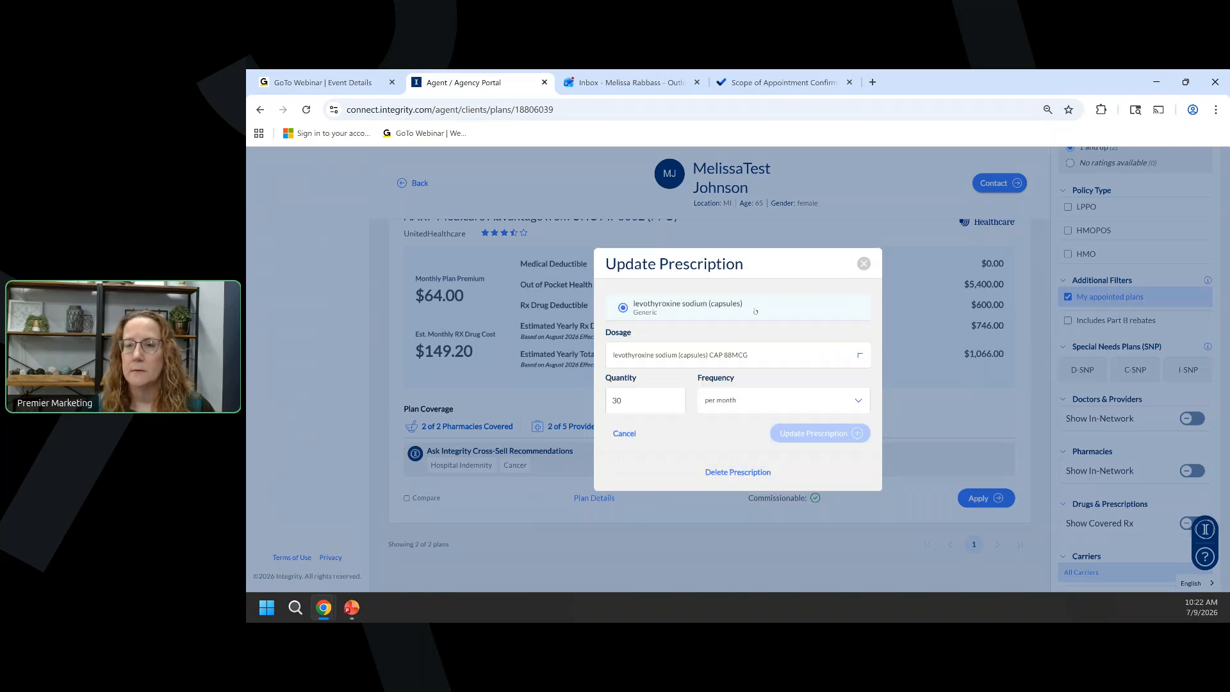
pyautogui.click(722, 471)
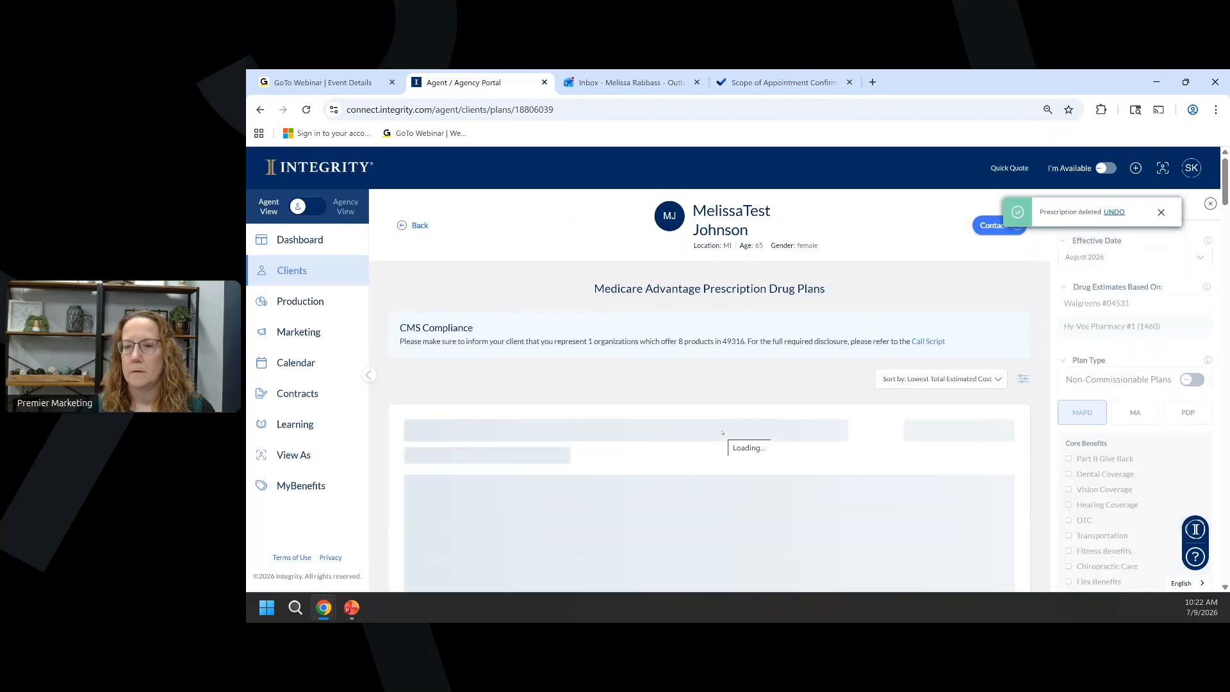
pyautogui.scroll(-5, 722, 432)
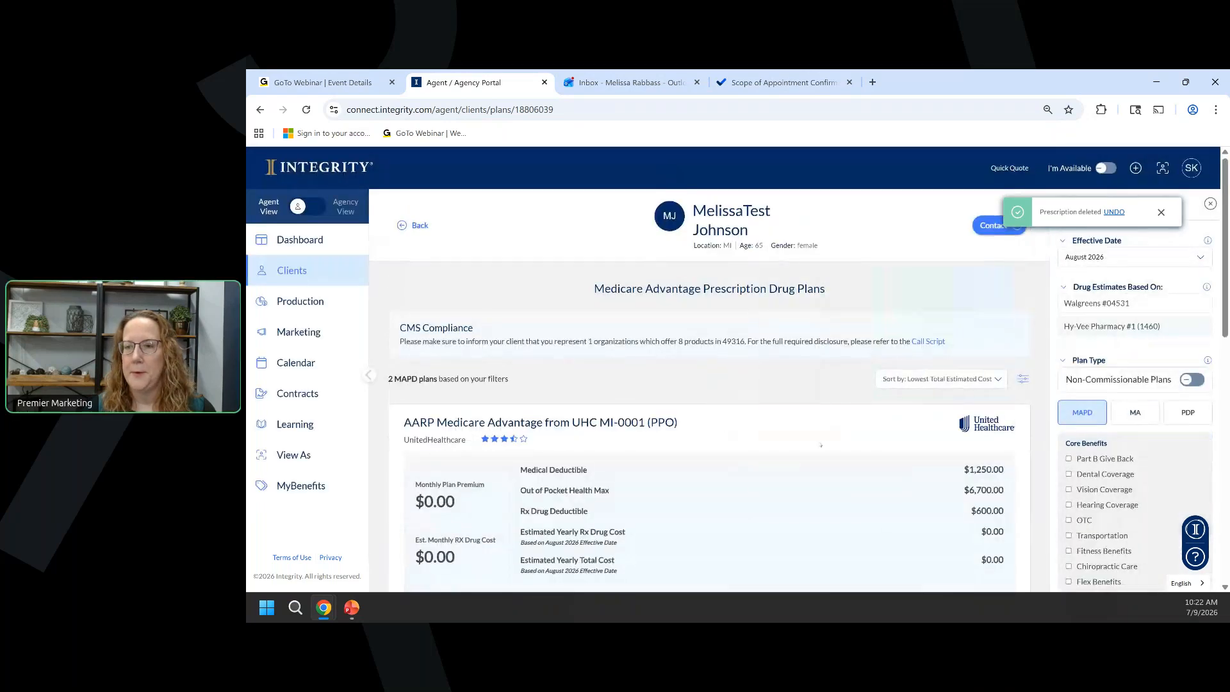
pyautogui.scroll(-3, 821, 442)
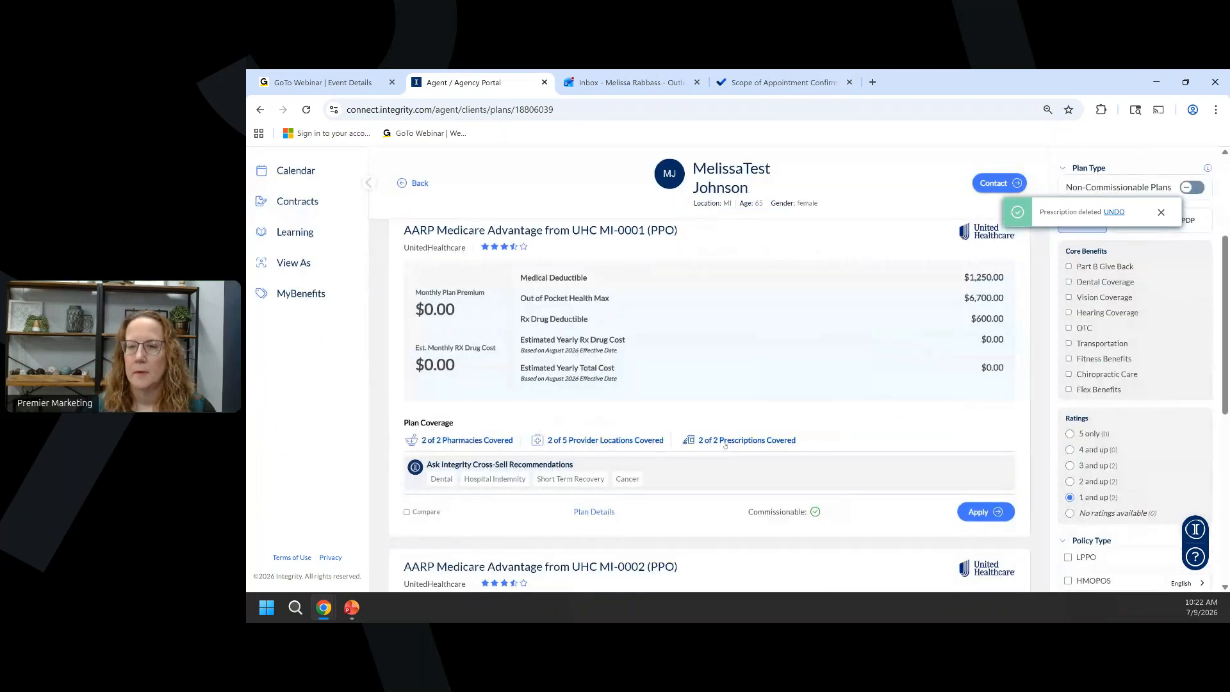
# Start a new prescription and pick levothyroxine sodium tablets by searching 'levothy'.
pyautogui.click(726, 442)
pyautogui.click(738, 455)
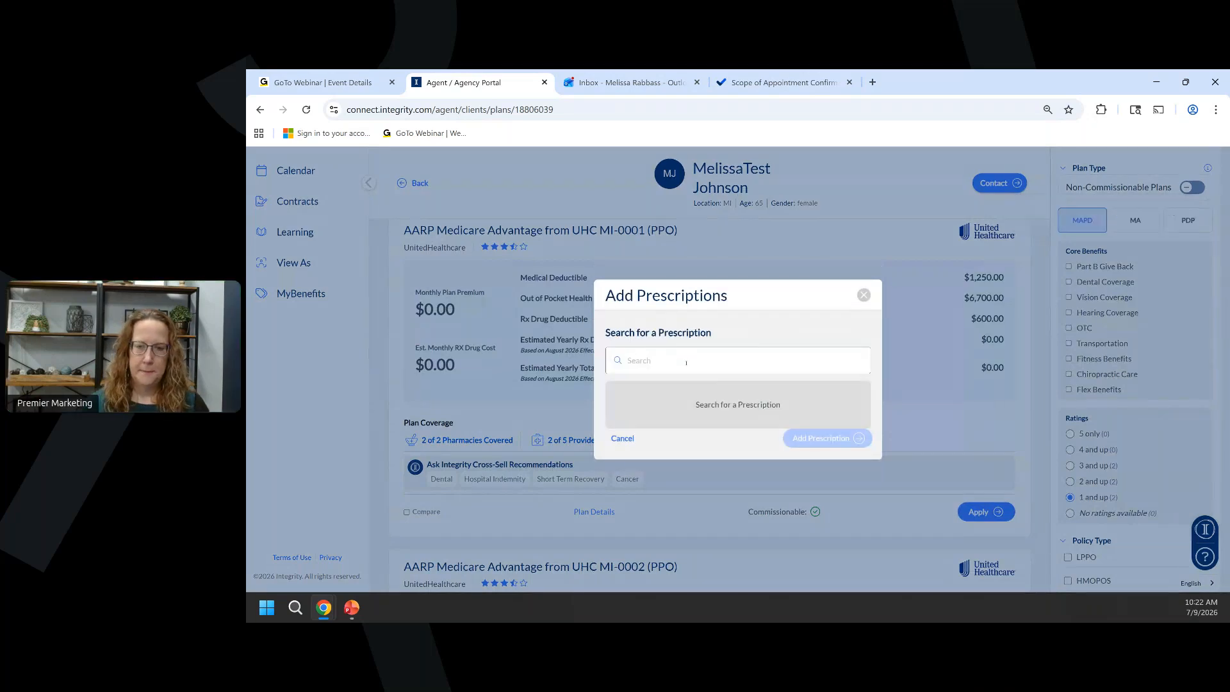
pyautogui.click(686, 363)
pyautogui.write('levothy')
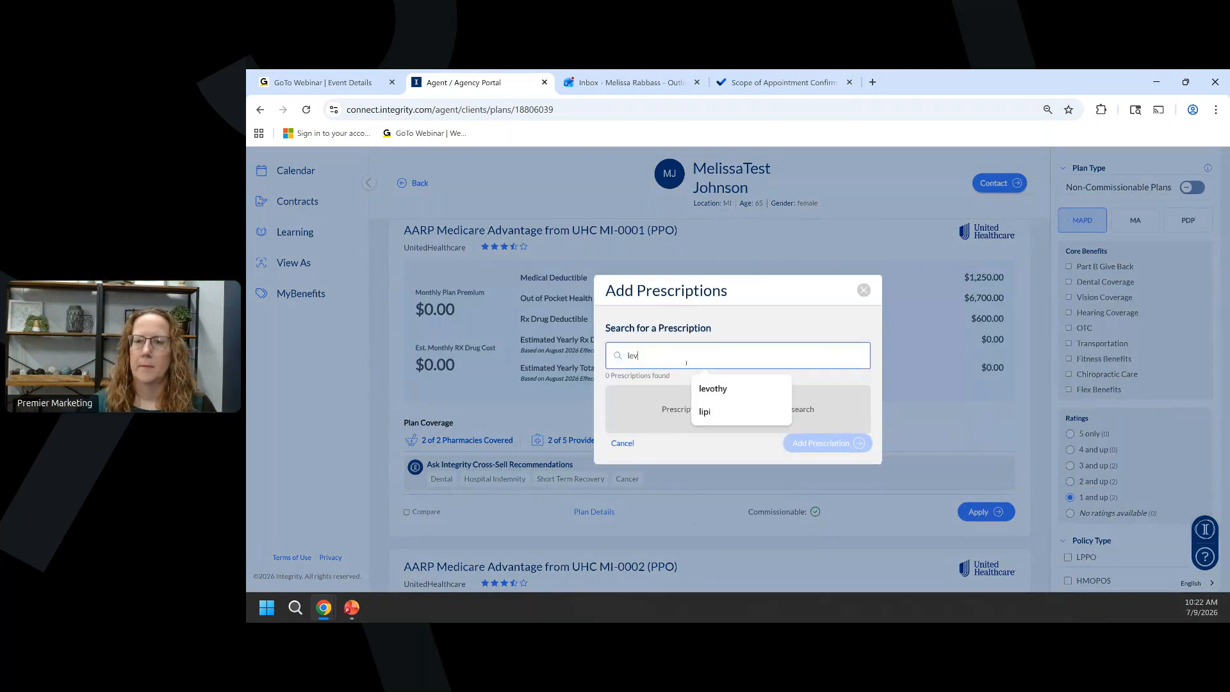
pyautogui.click(686, 368)
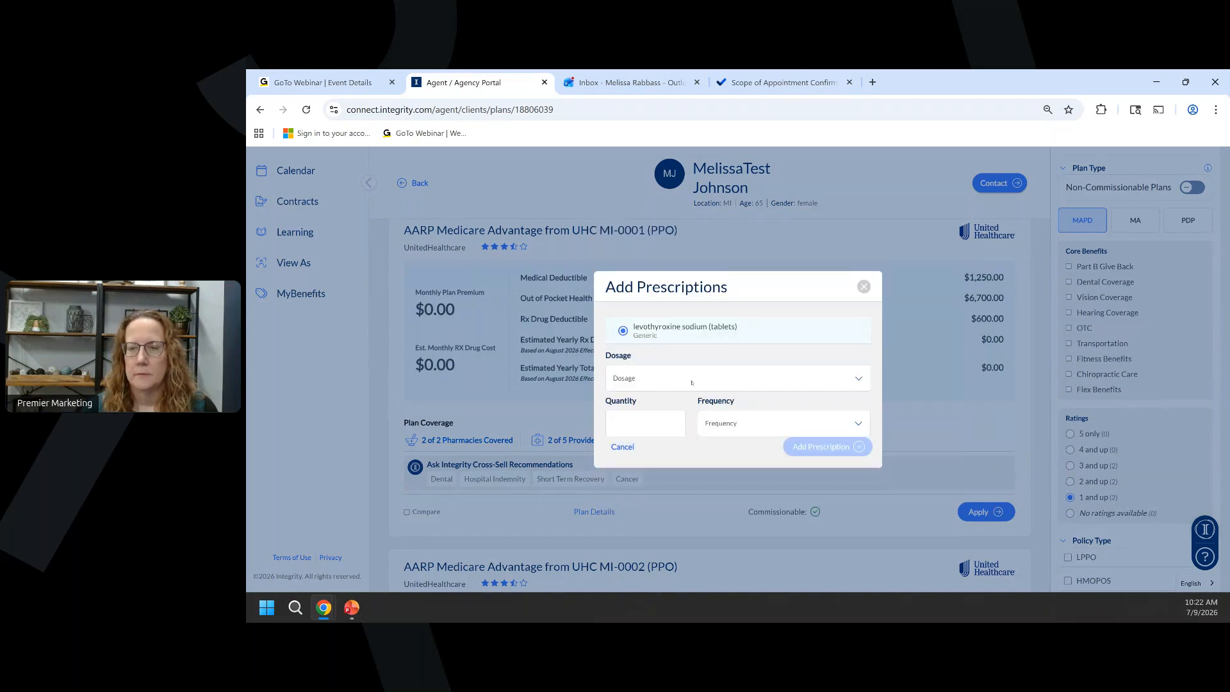
# Set 75MCG tablets, quantity 90 per three months, and add the prescription.
pyautogui.click(692, 383)
pyautogui.click(685, 431)
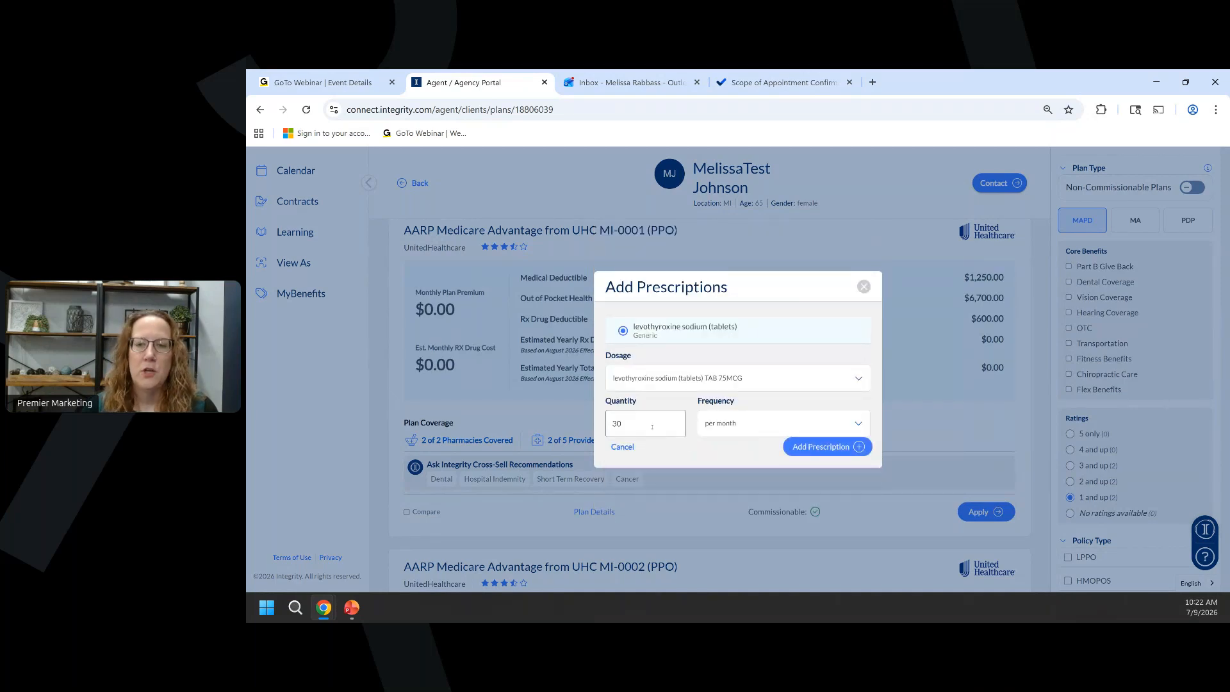
pyautogui.moveTo(652, 427); pyautogui.dragTo(592, 427)
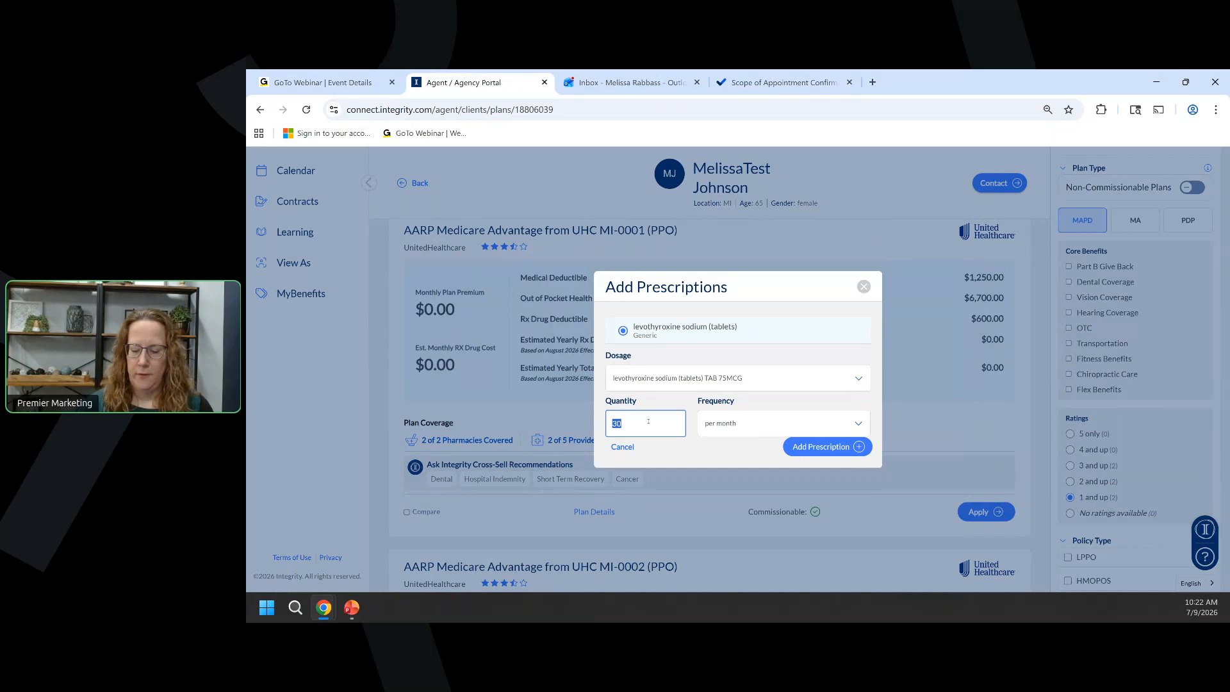
pyautogui.write('90')
pyautogui.press('Tab')
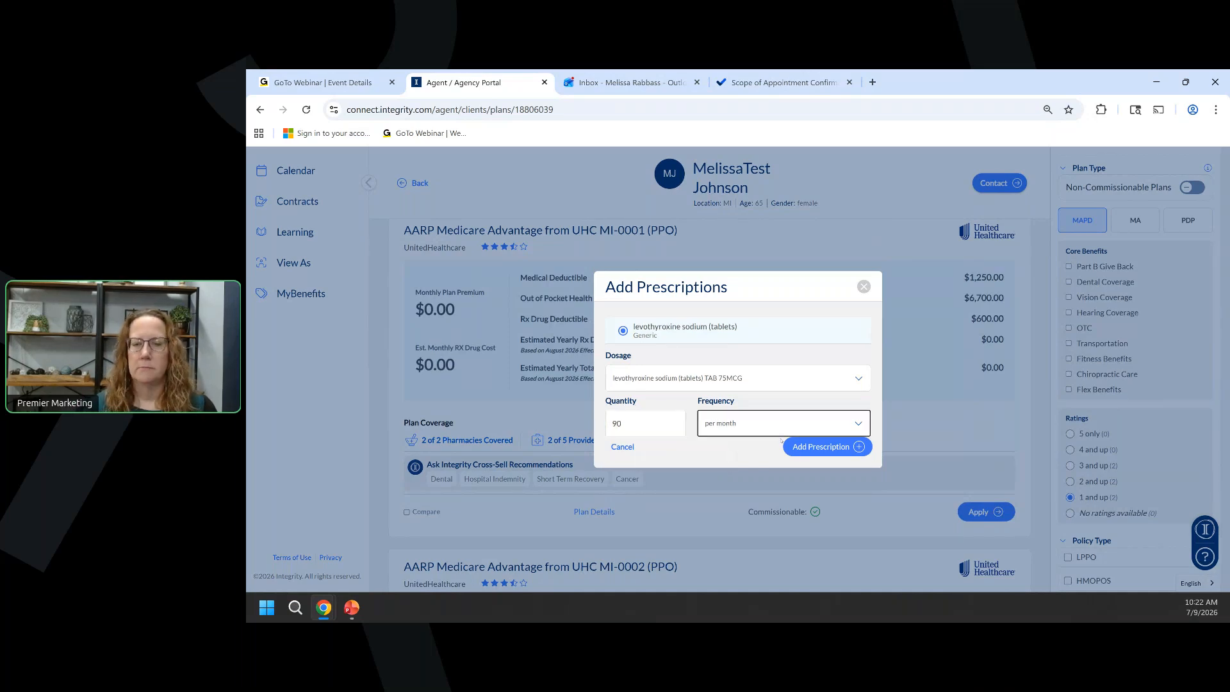
pyautogui.click(724, 428)
pyautogui.click(721, 475)
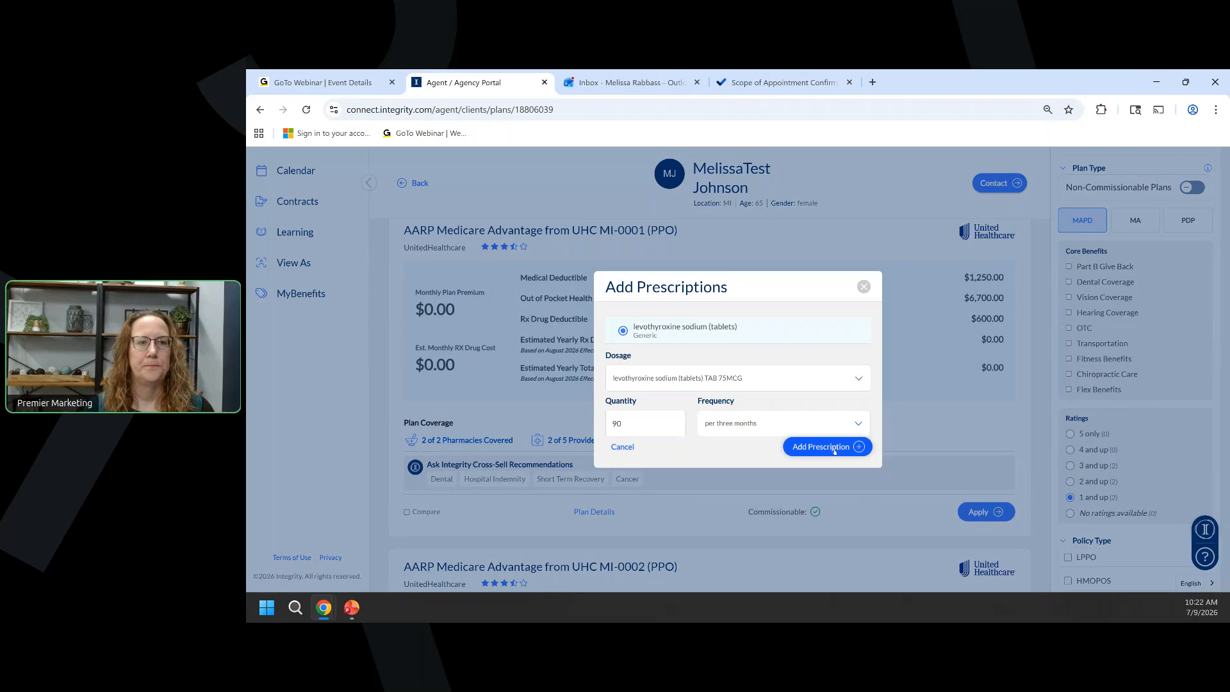
pyautogui.click(795, 445)
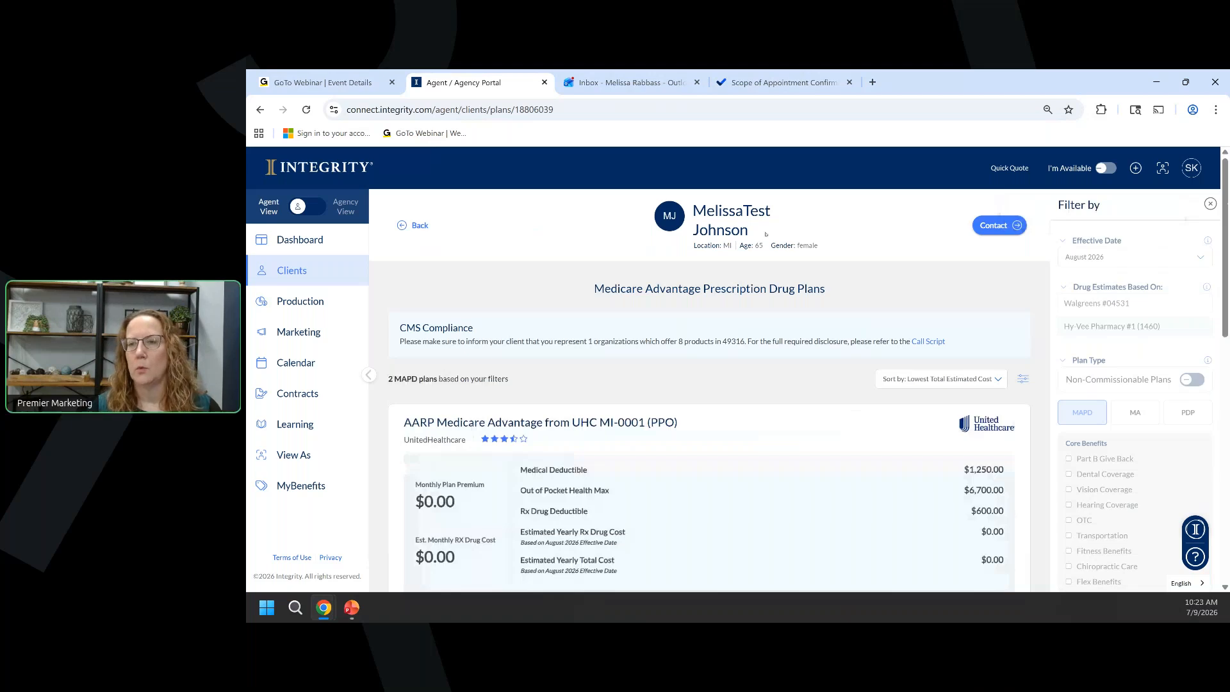
# Open Plan Details for the AARP Medicare Advantage from UHC MI-0001 (PPO) plan.
pyautogui.scroll(-2, 799, 292)
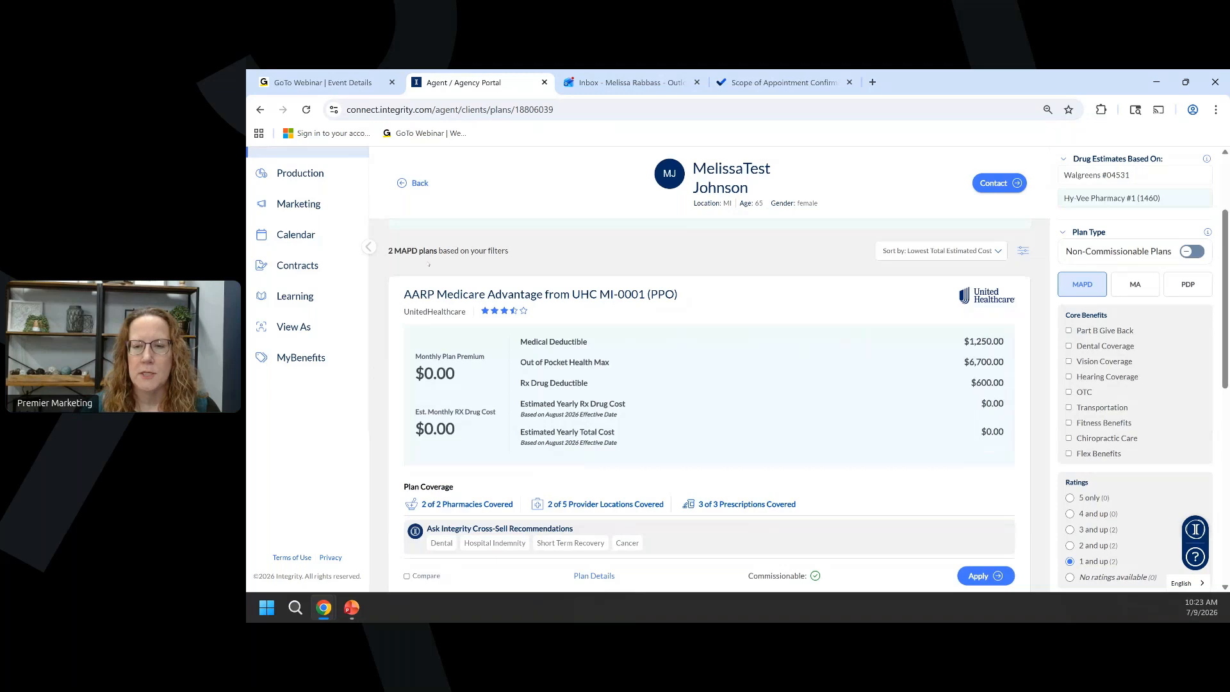
pyautogui.scroll(-1, 591, 541)
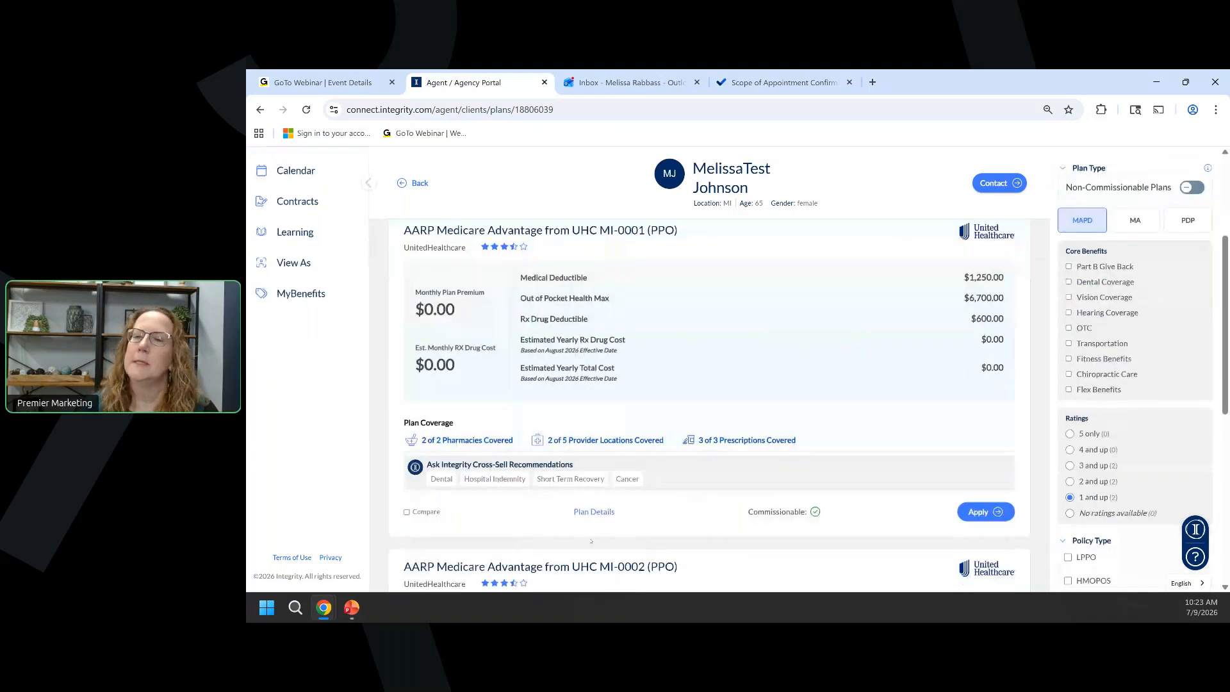
pyautogui.click(594, 511)
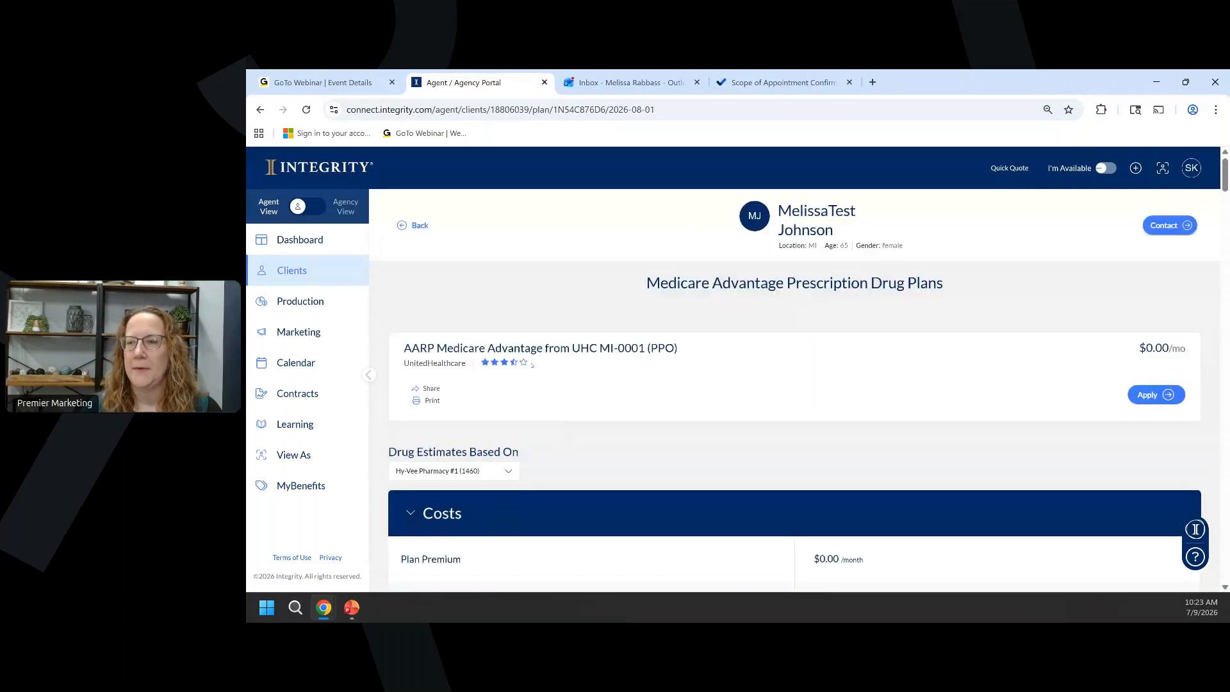
# Review MI-0001's costs, prescriptions, pharmacy coverage and plan documents, then go back to the results.
pyautogui.scroll(-1, 538, 275)
pyautogui.scroll(-4, 540, 274)
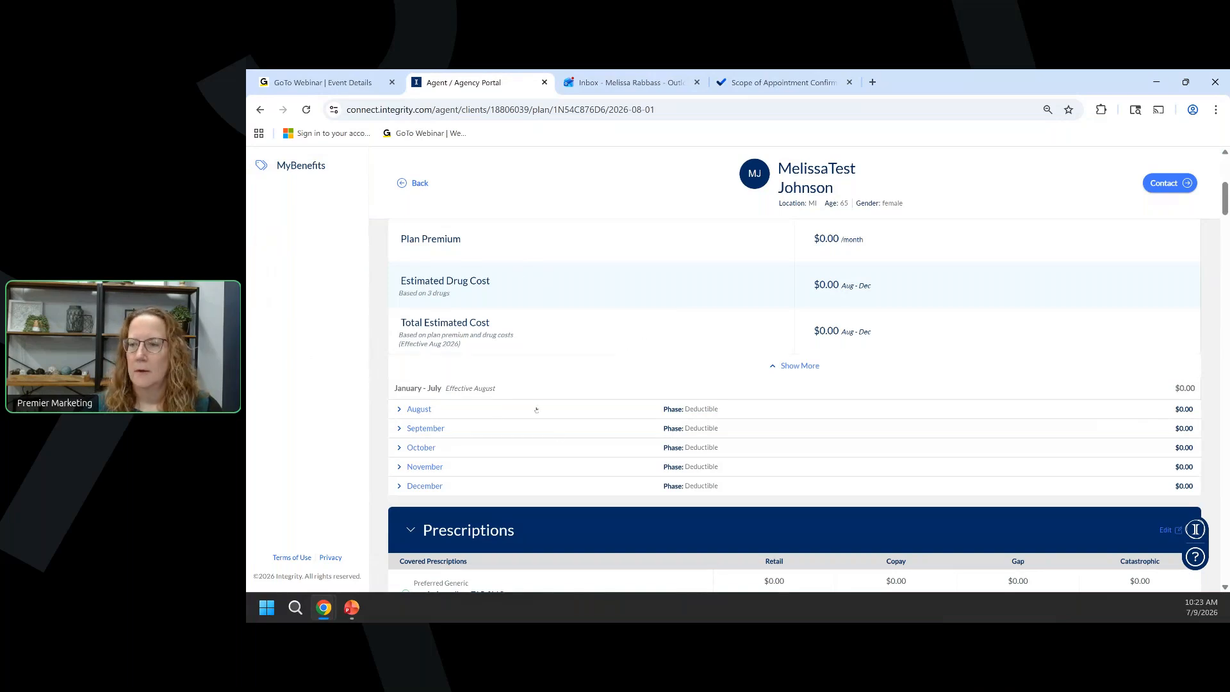
pyautogui.scroll(-1, 500, 408)
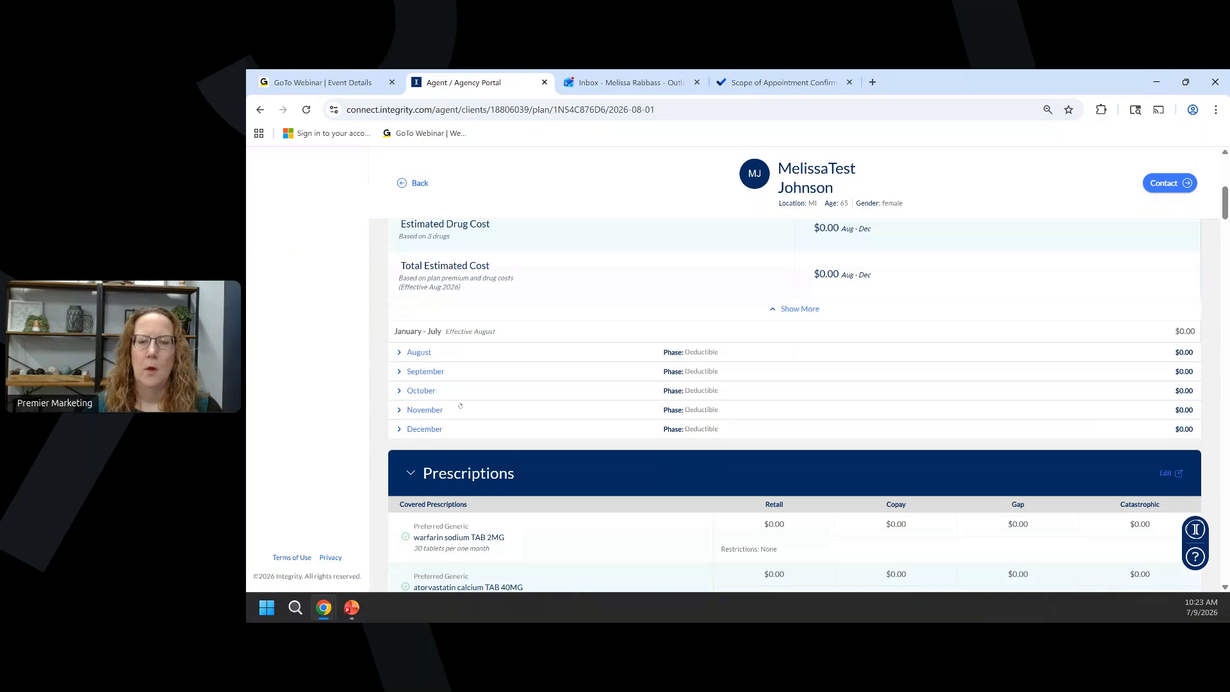
pyautogui.scroll(-3, 460, 406)
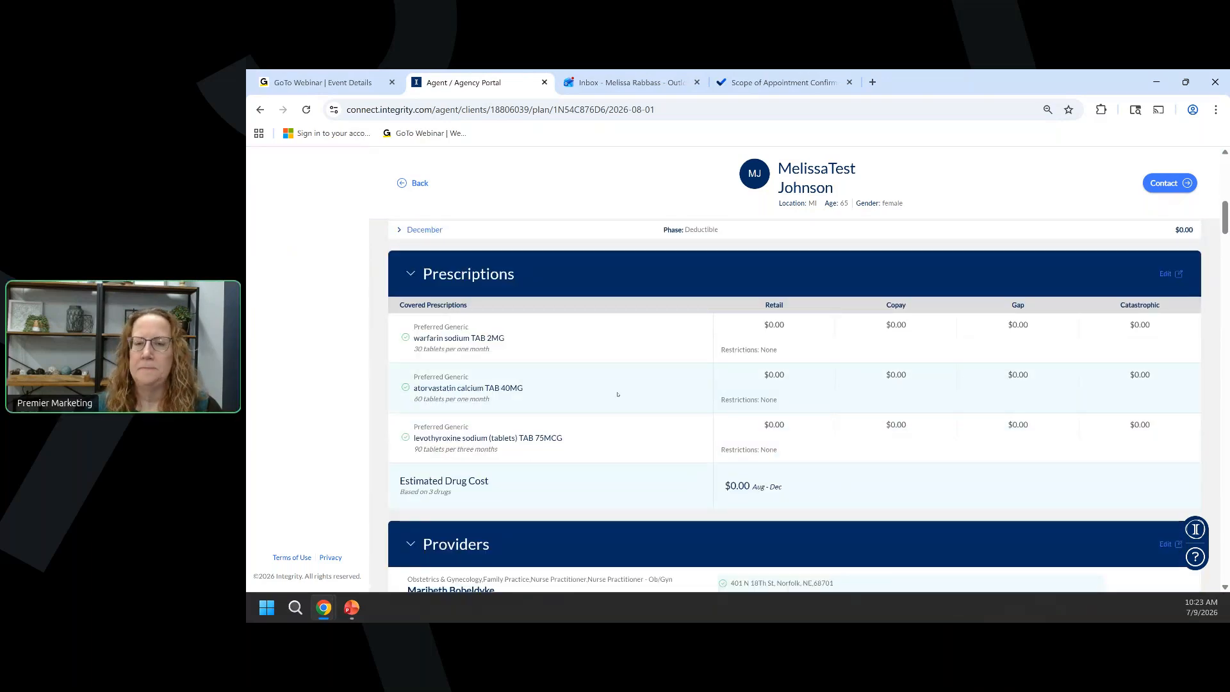
pyautogui.scroll(-7, 617, 394)
pyautogui.scroll(-11, 607, 394)
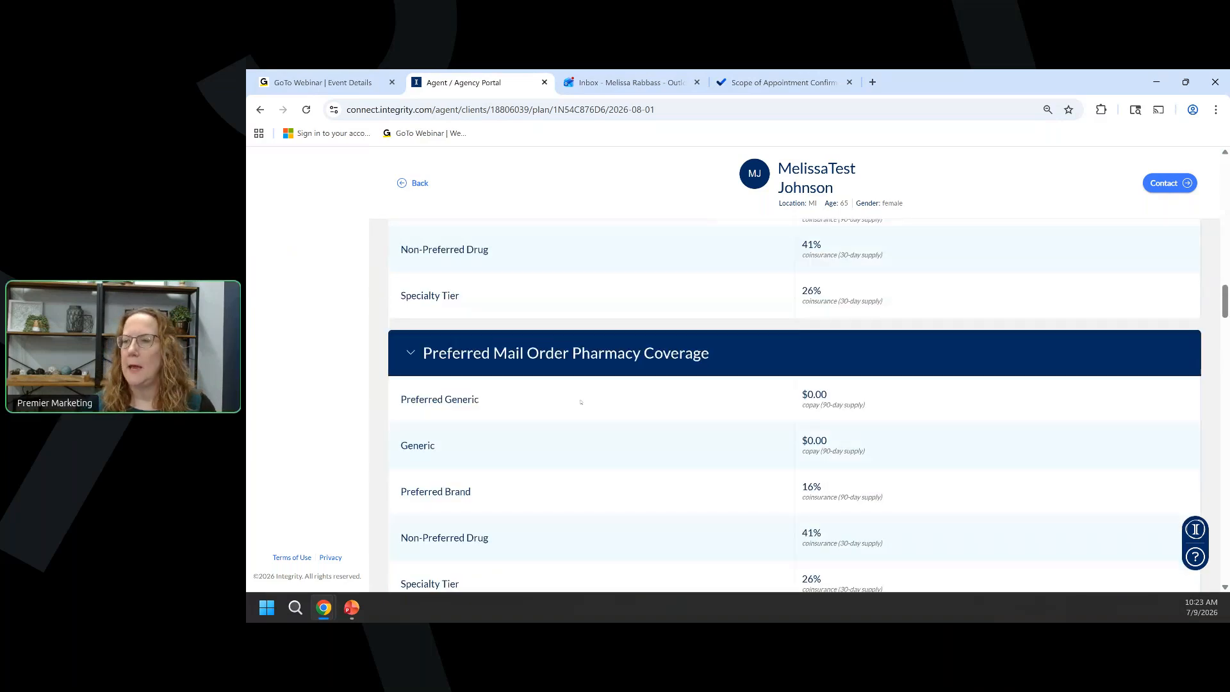
pyautogui.scroll(-2, 582, 403)
pyautogui.moveTo(1224, 318); pyautogui.dragTo(1220, 345)
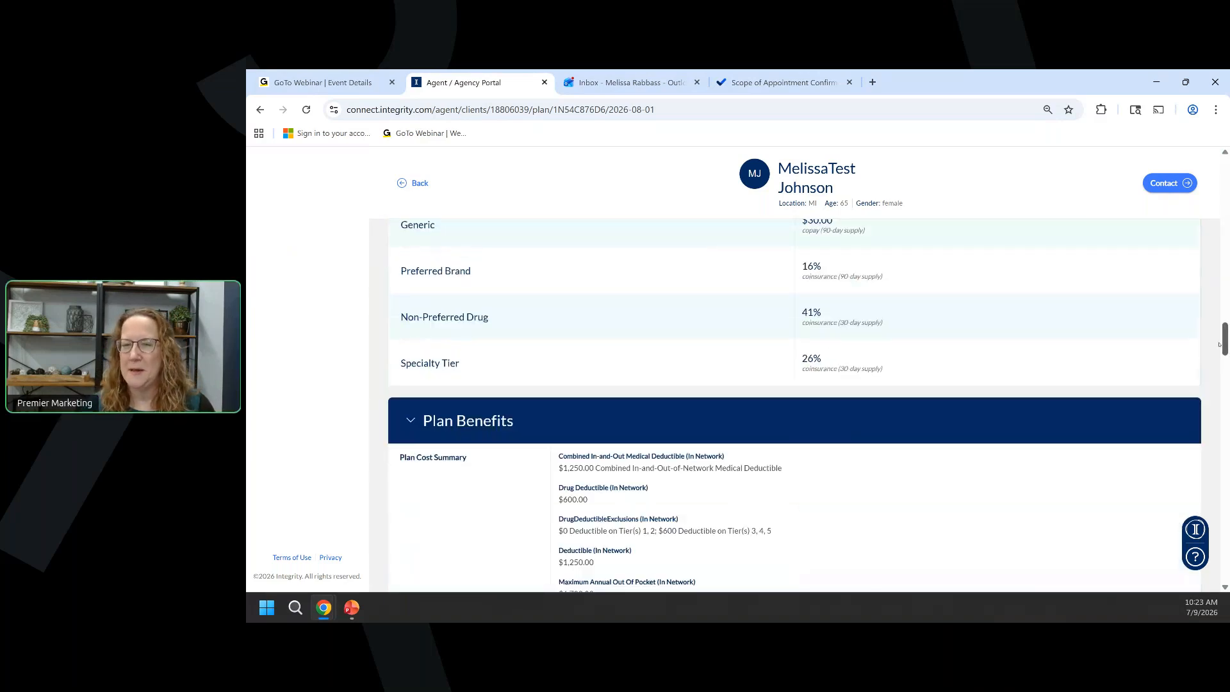
pyautogui.scroll(-15, 633, 451)
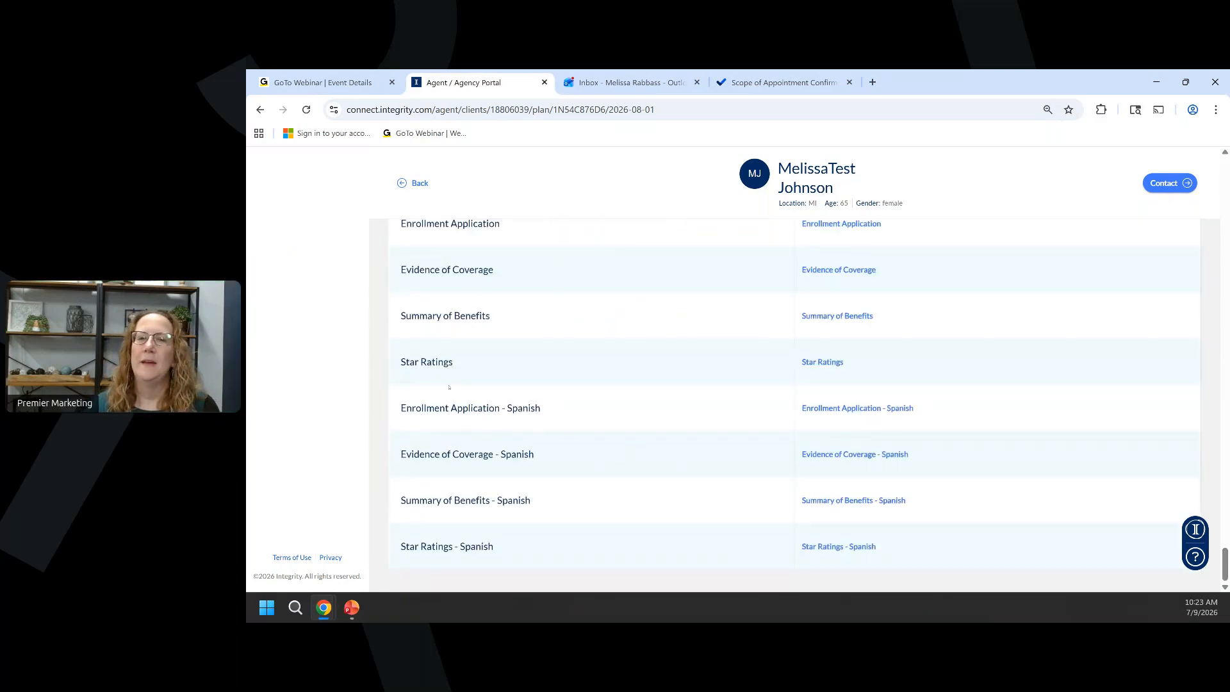
pyautogui.scroll(1, 449, 387)
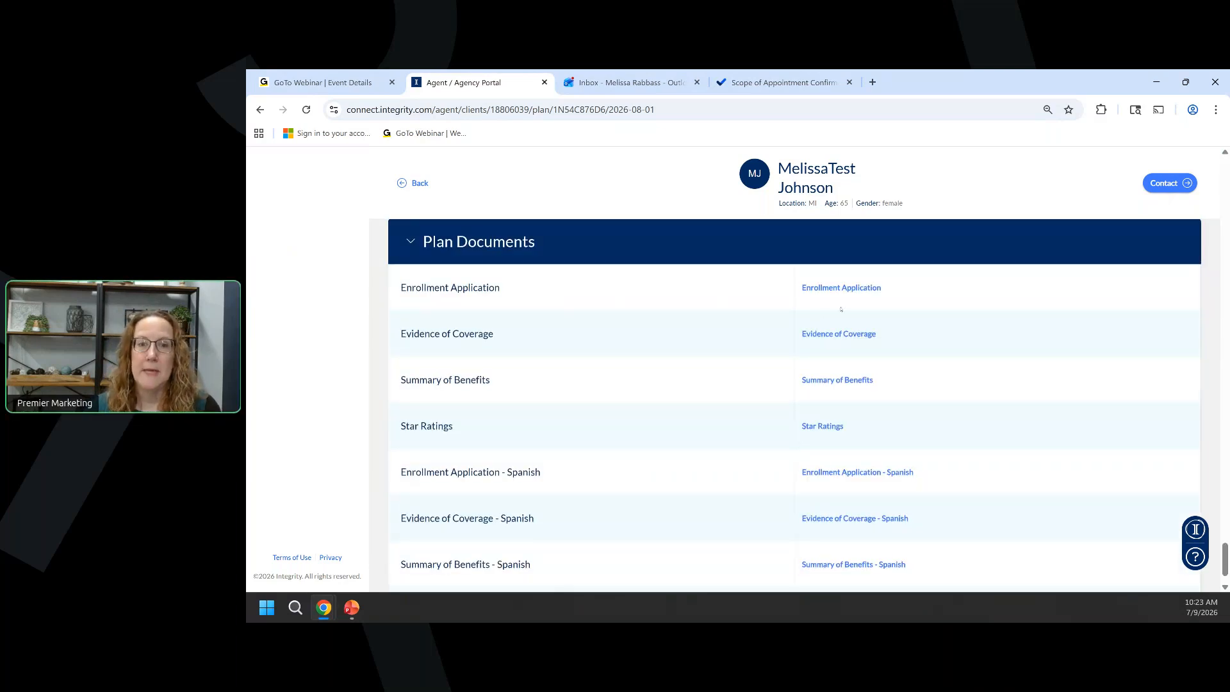
pyautogui.scroll(-1, 822, 322)
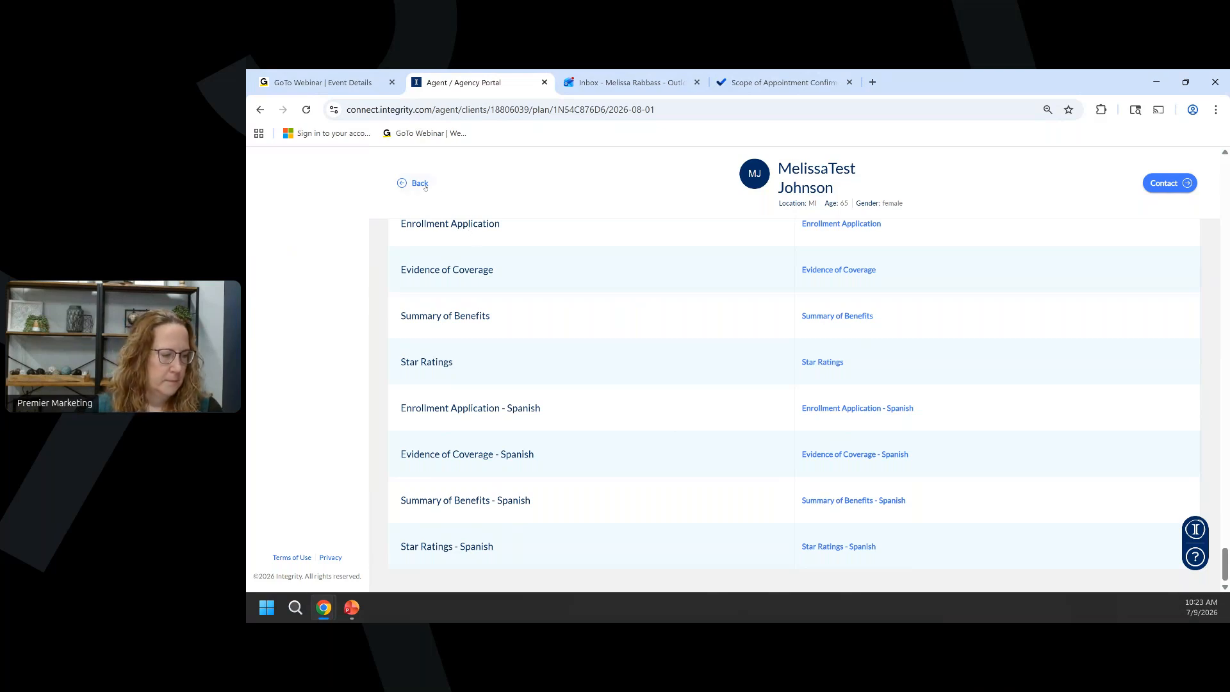
pyautogui.click(420, 184)
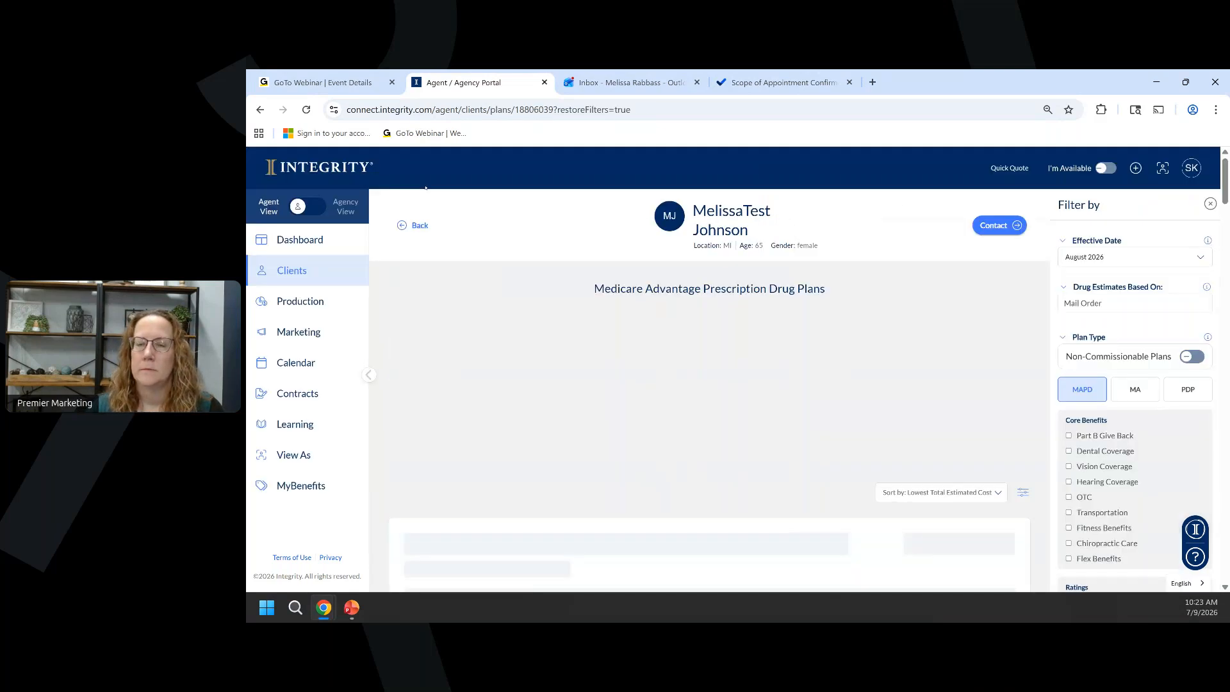
# Mark the MI-0001 plan card for comparison.
pyautogui.rightClick(483, 472)
pyautogui.click(421, 367)
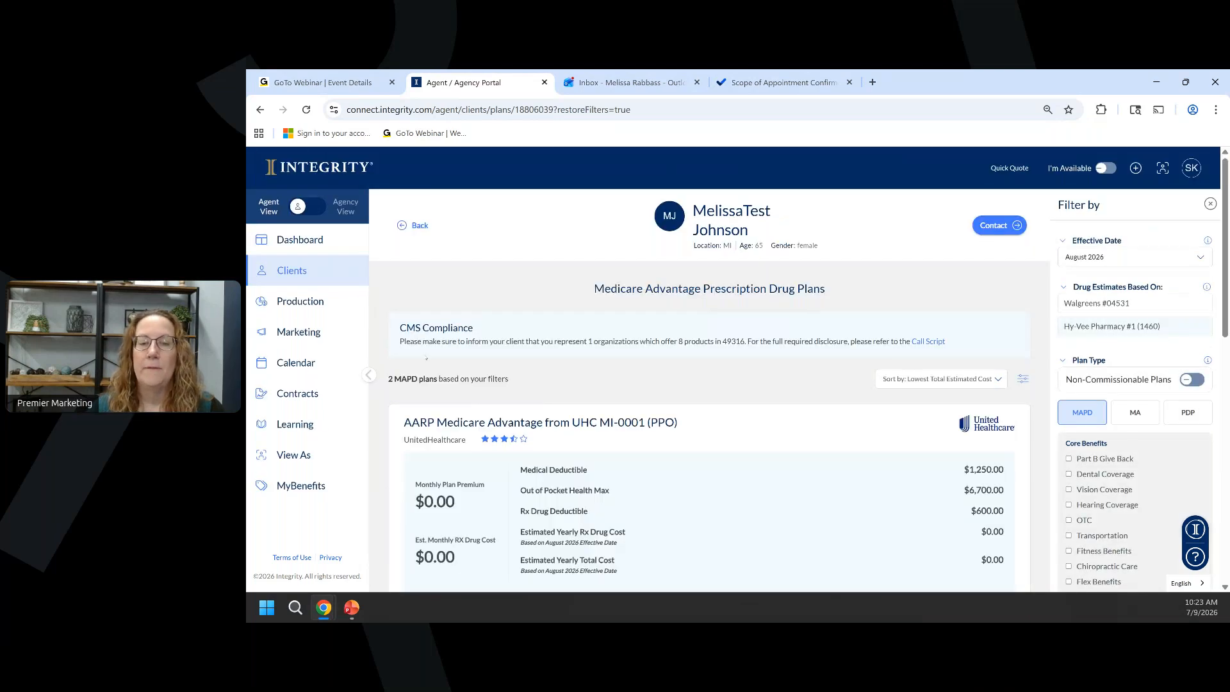
pyautogui.scroll(-1, 423, 357)
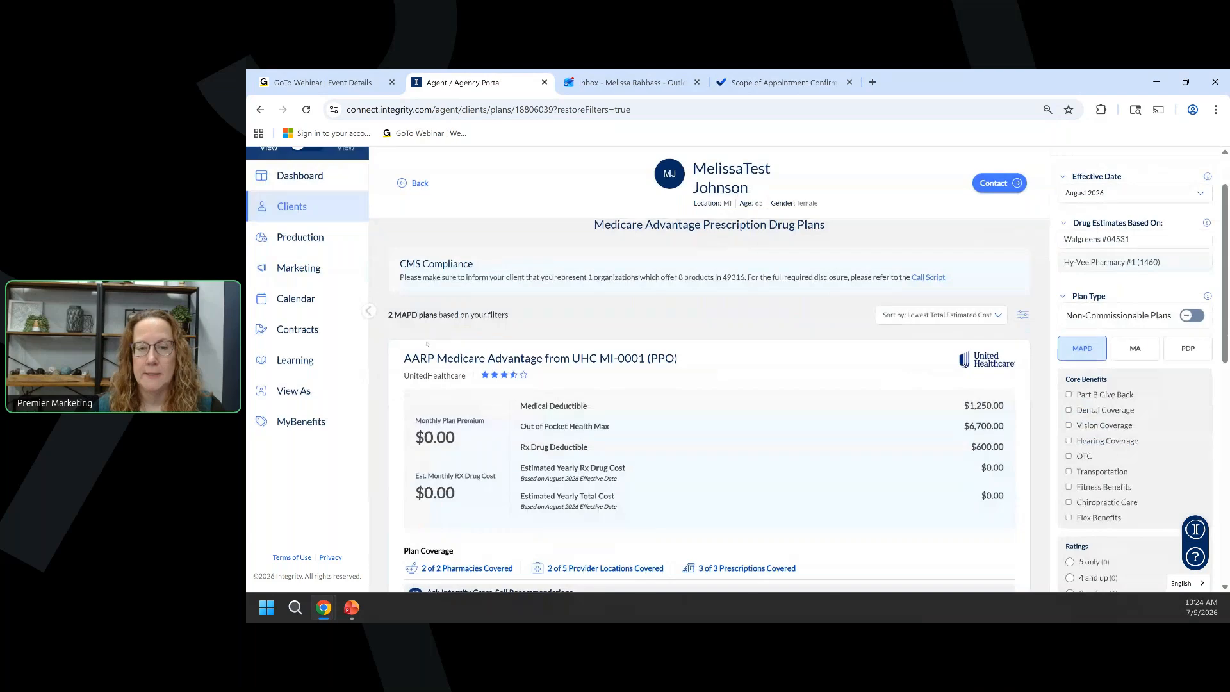
pyautogui.scroll(-2, 427, 344)
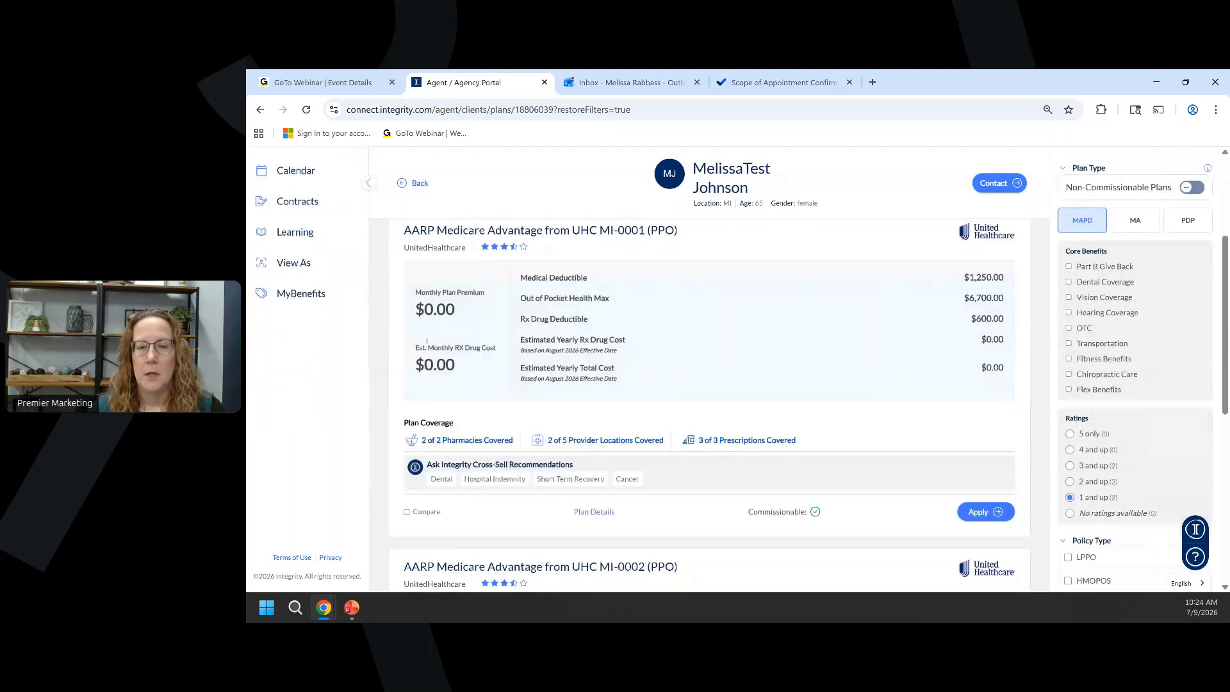
pyautogui.scroll(3, 426, 341)
pyautogui.scroll(-2, 385, 530)
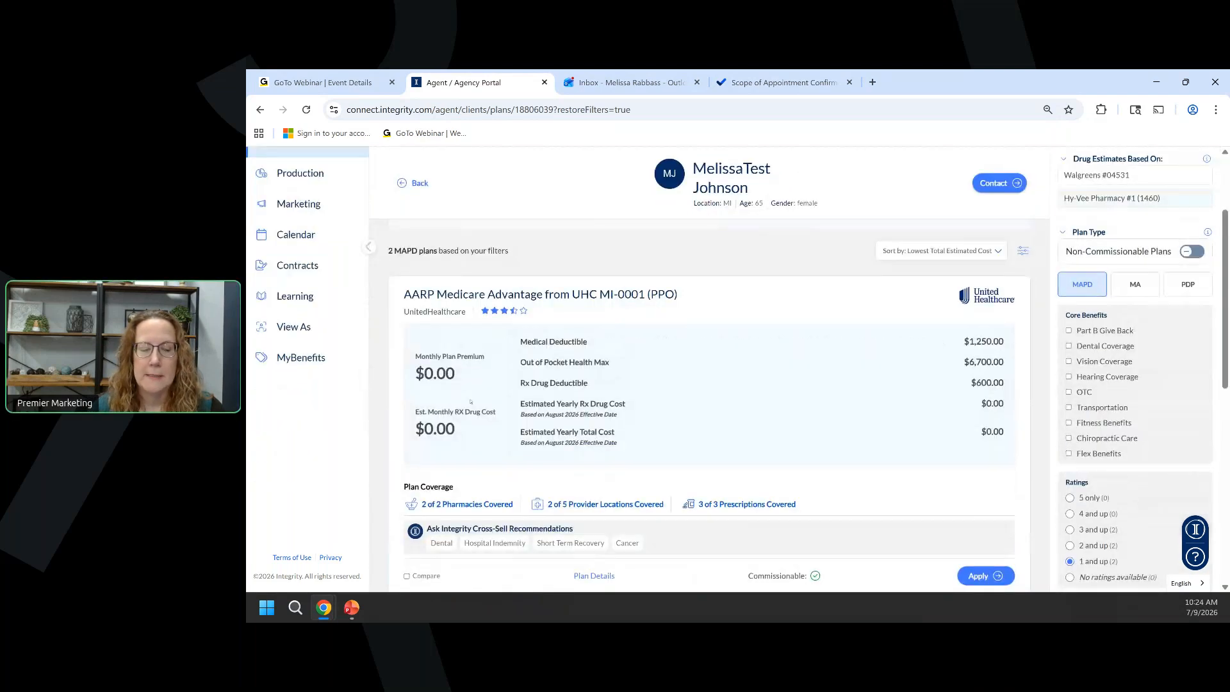
pyautogui.scroll(-1, 470, 402)
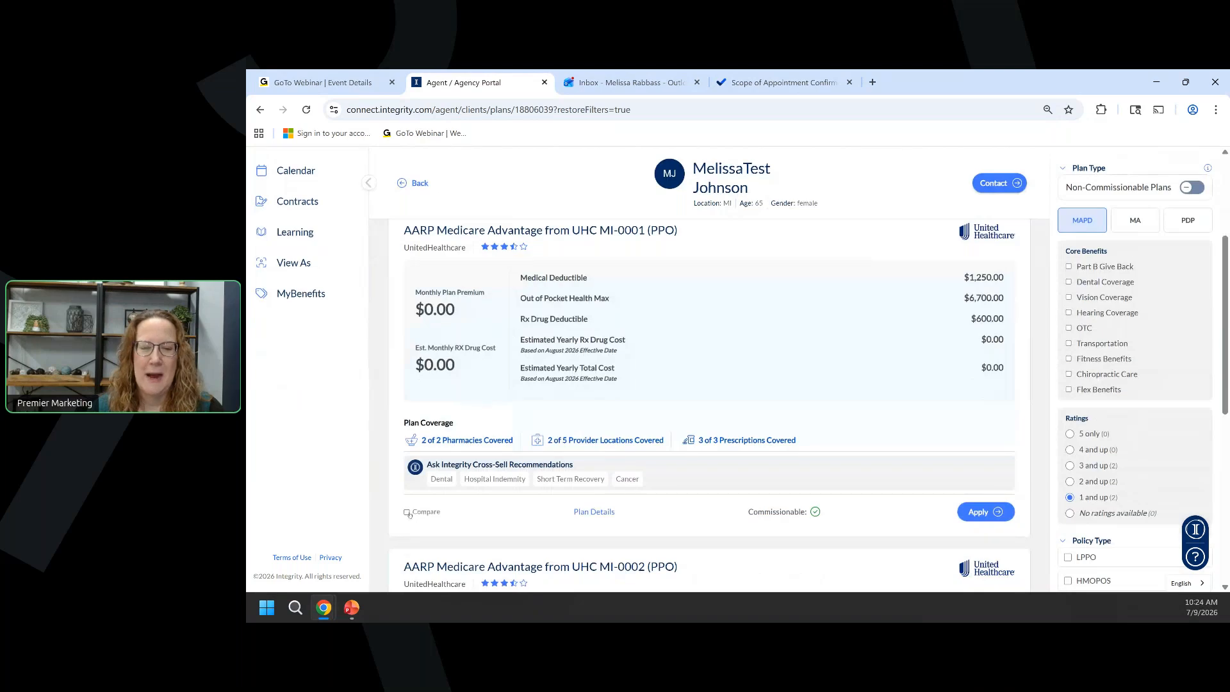
pyautogui.click(407, 514)
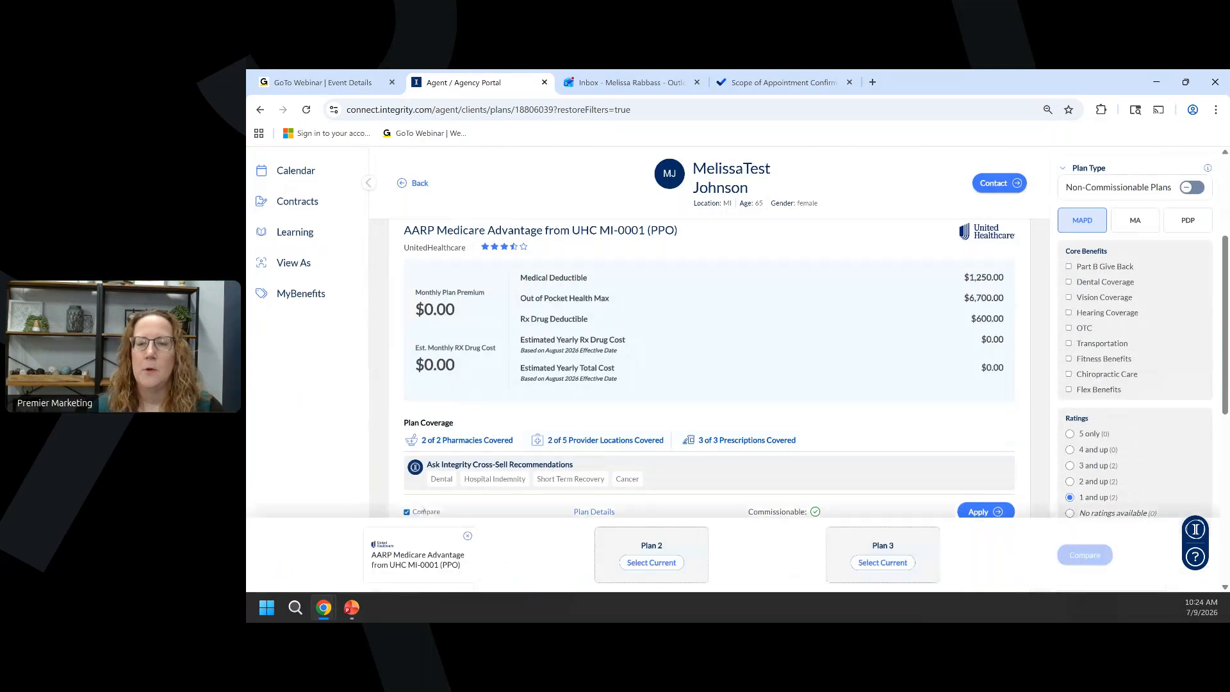
# Add the MI-0002 plan card to the comparison.
pyautogui.scroll(-6, 499, 413)
pyautogui.scroll(-1, 499, 412)
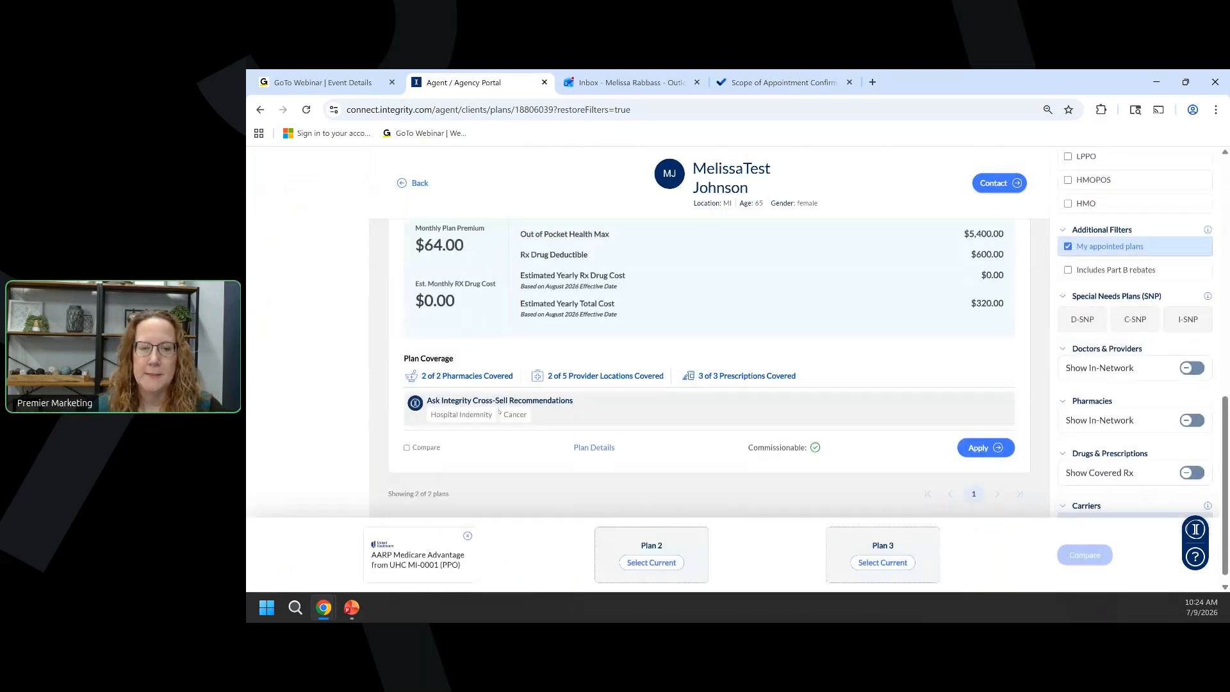
pyautogui.click(406, 447)
pyautogui.scroll(-1, 407, 447)
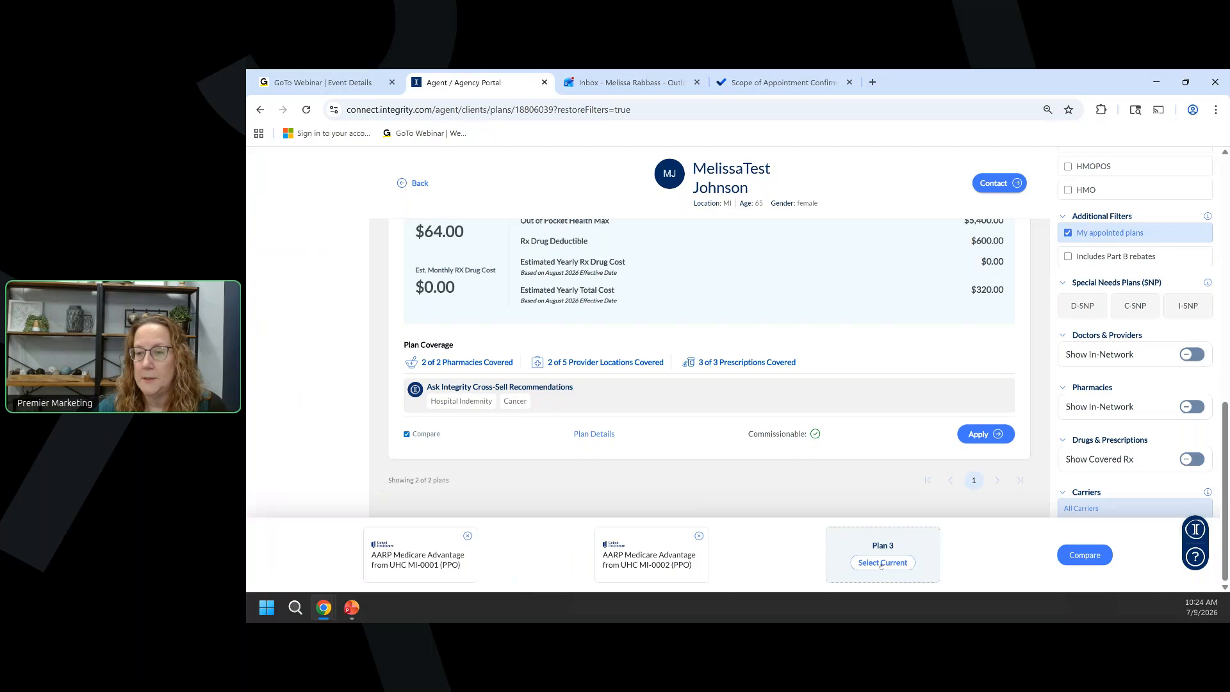
pyautogui.click(1090, 561)
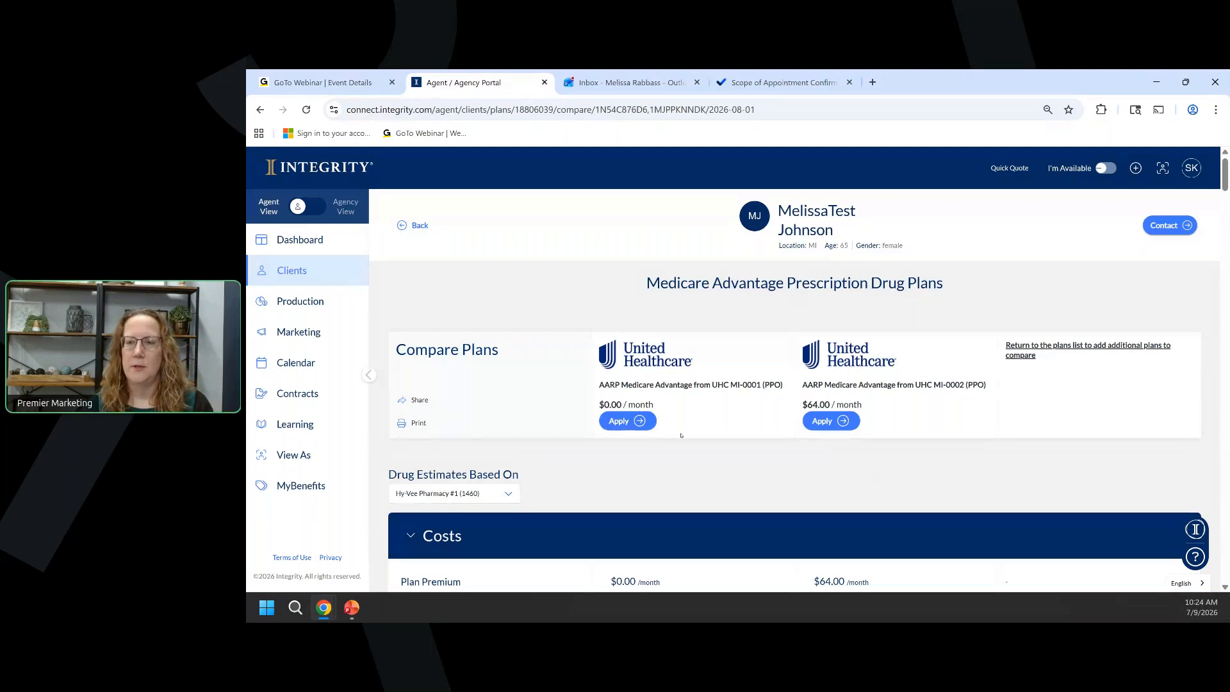
pyautogui.scroll(-5, 681, 435)
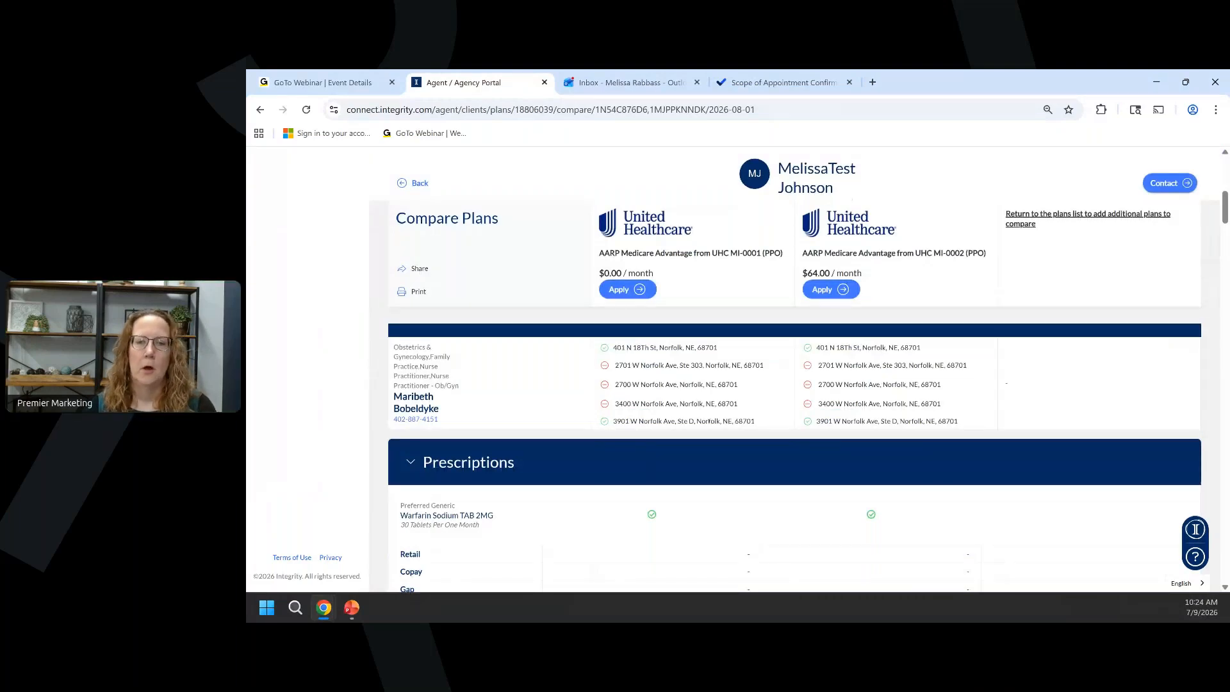
pyautogui.scroll(1, 692, 407)
pyautogui.scroll(10, 699, 406)
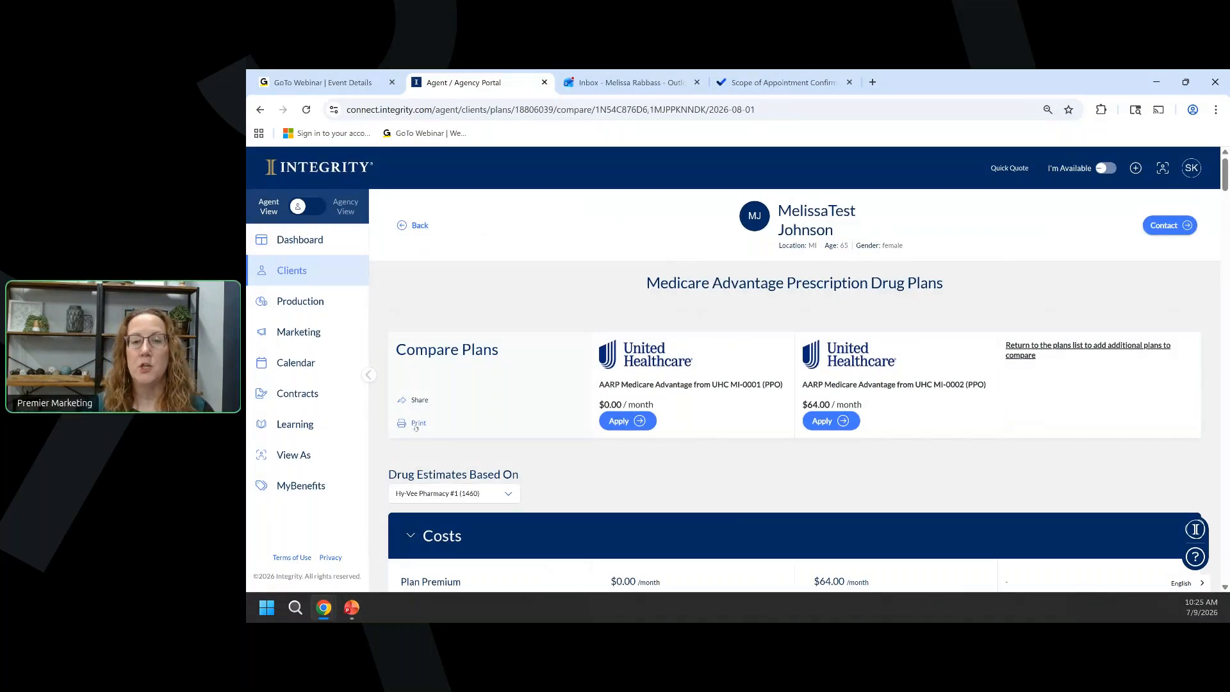
# Share the two-plan comparison to the client's email, then print it as a PDF.
pyautogui.click(419, 402)
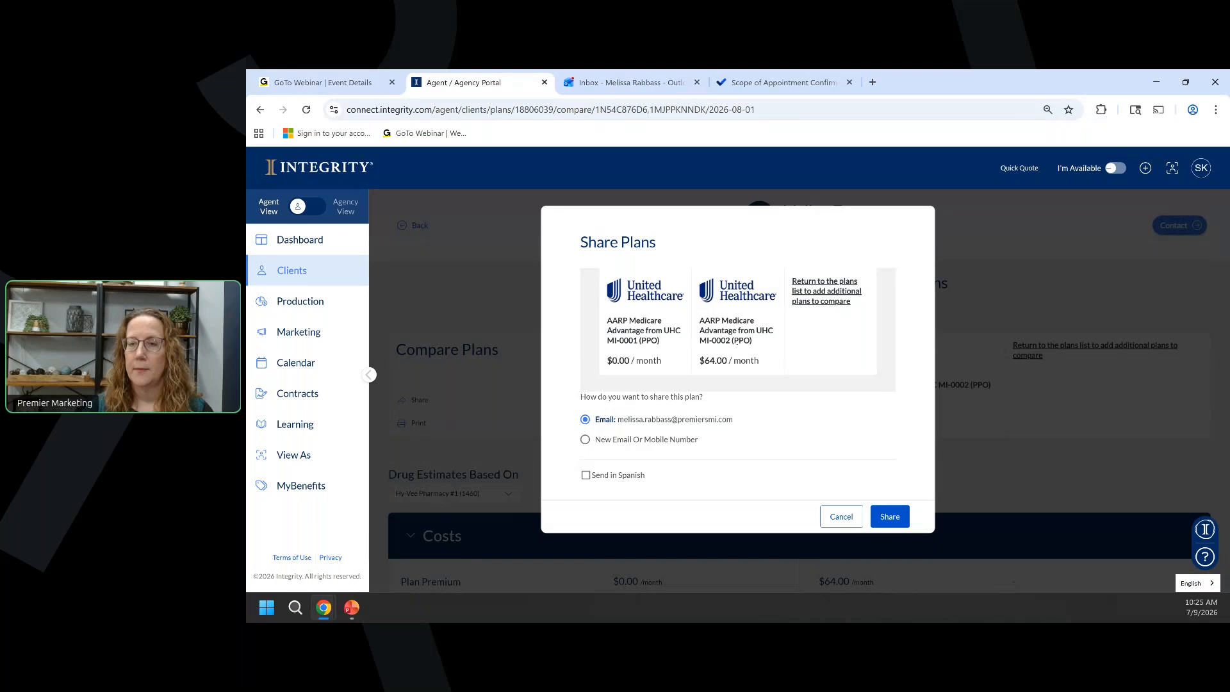
pyautogui.click(890, 517)
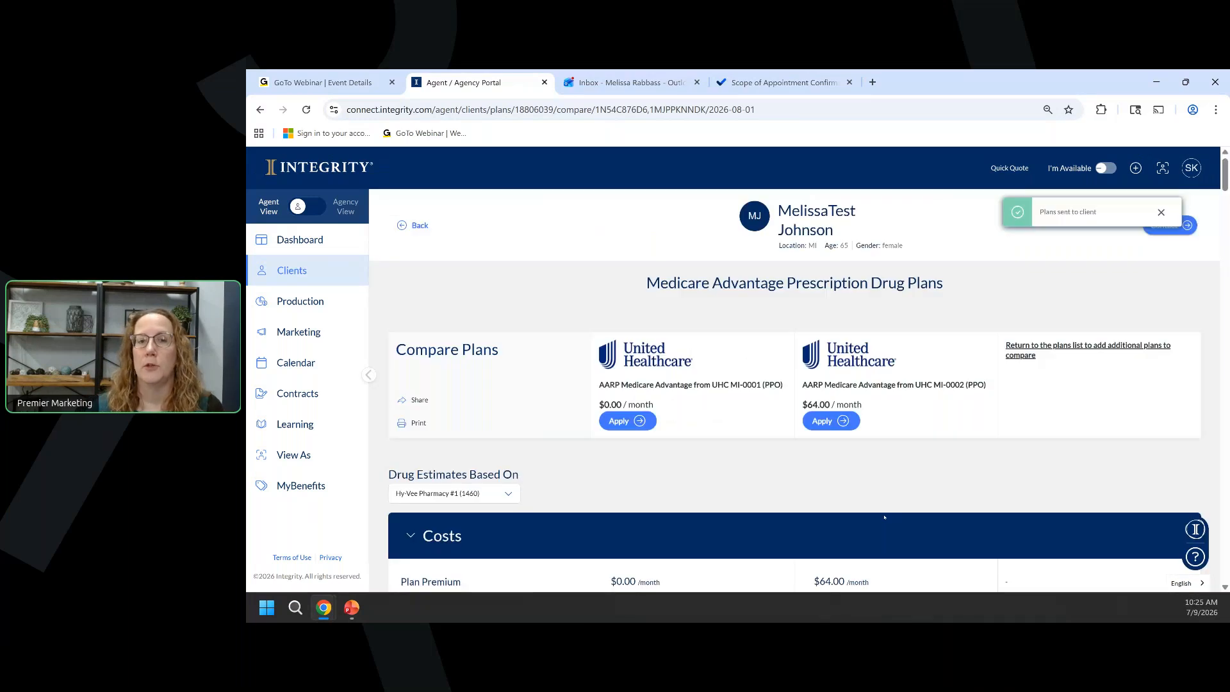
pyautogui.click(418, 424)
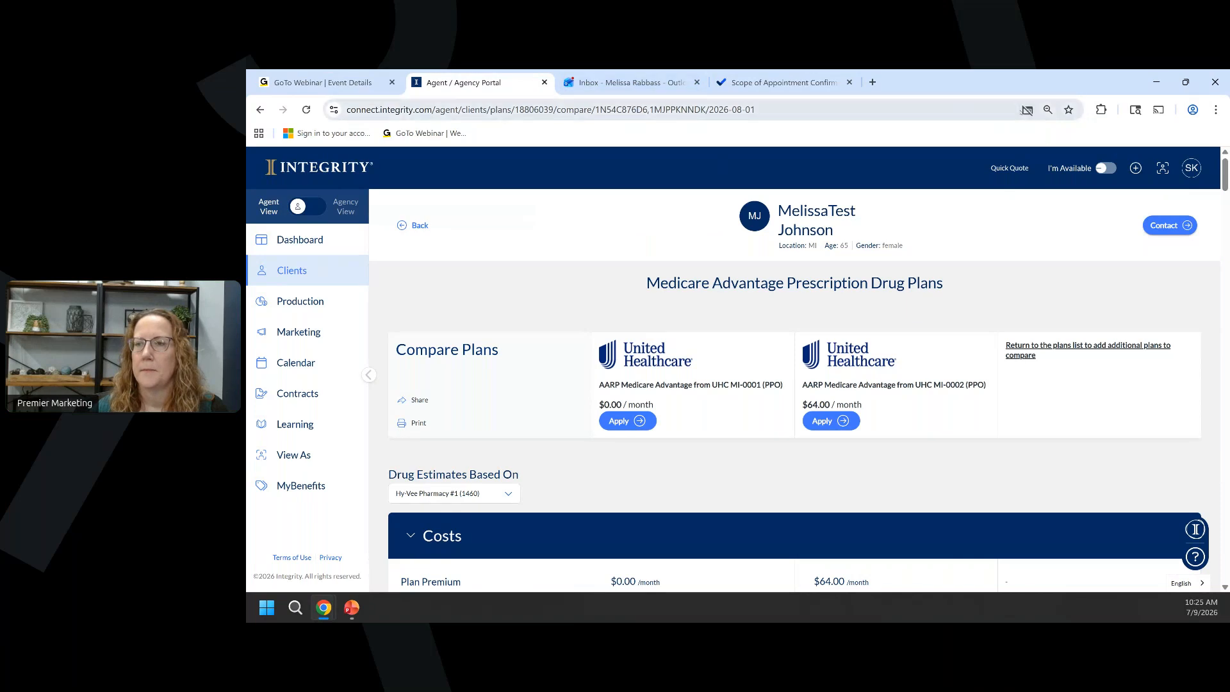
# Always allow pop-ups from Integrity Connect and print the comparison to its 22-page PDF.
pyautogui.click(1026, 110)
pyautogui.click(898, 179)
pyautogui.click(1044, 237)
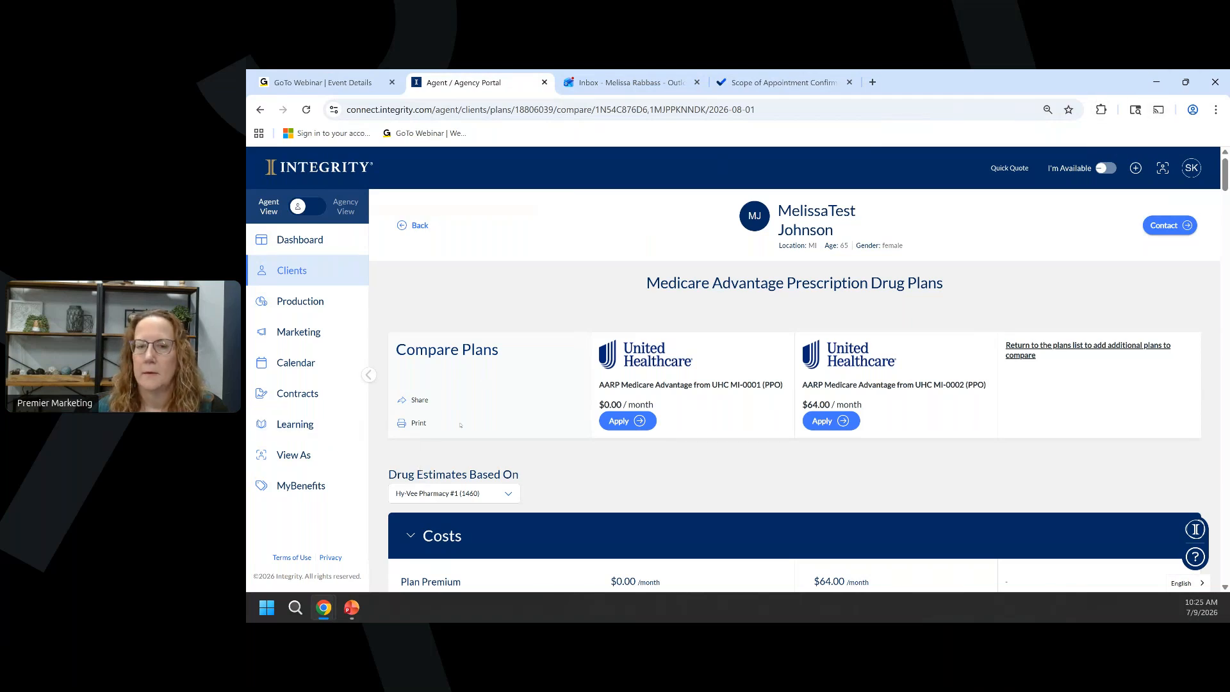
pyautogui.click(414, 422)
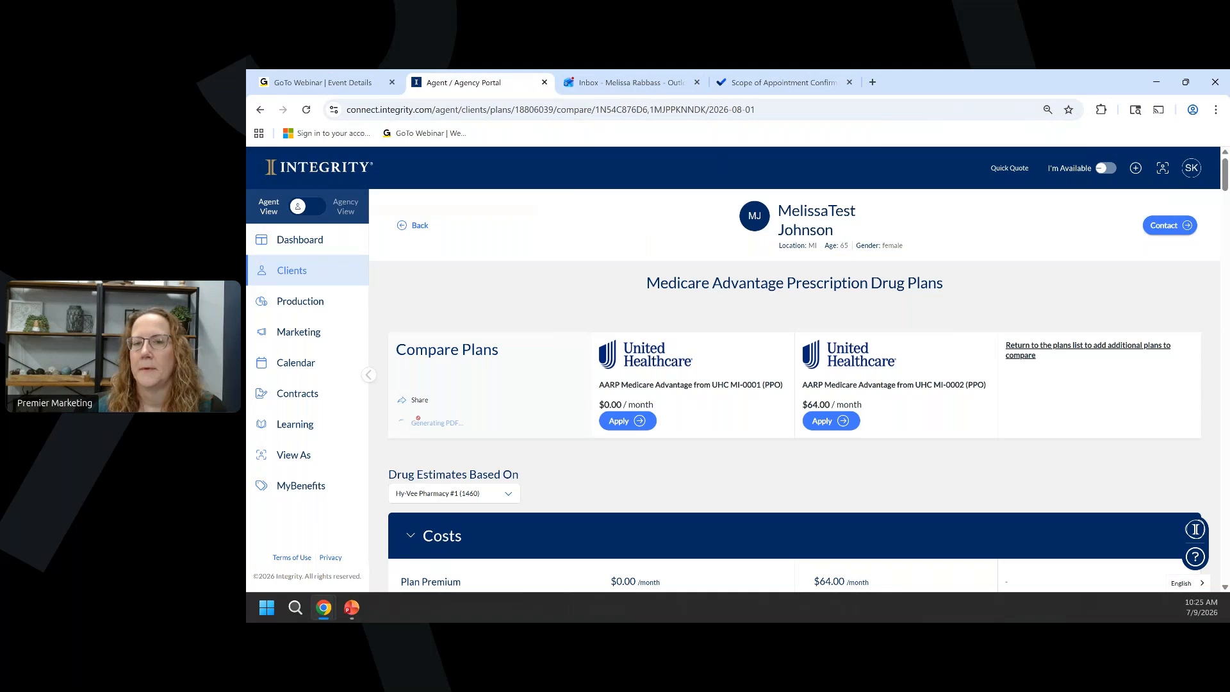
# Open the client's View compare plans email in the Outlook inbox.
pyautogui.click(618, 82)
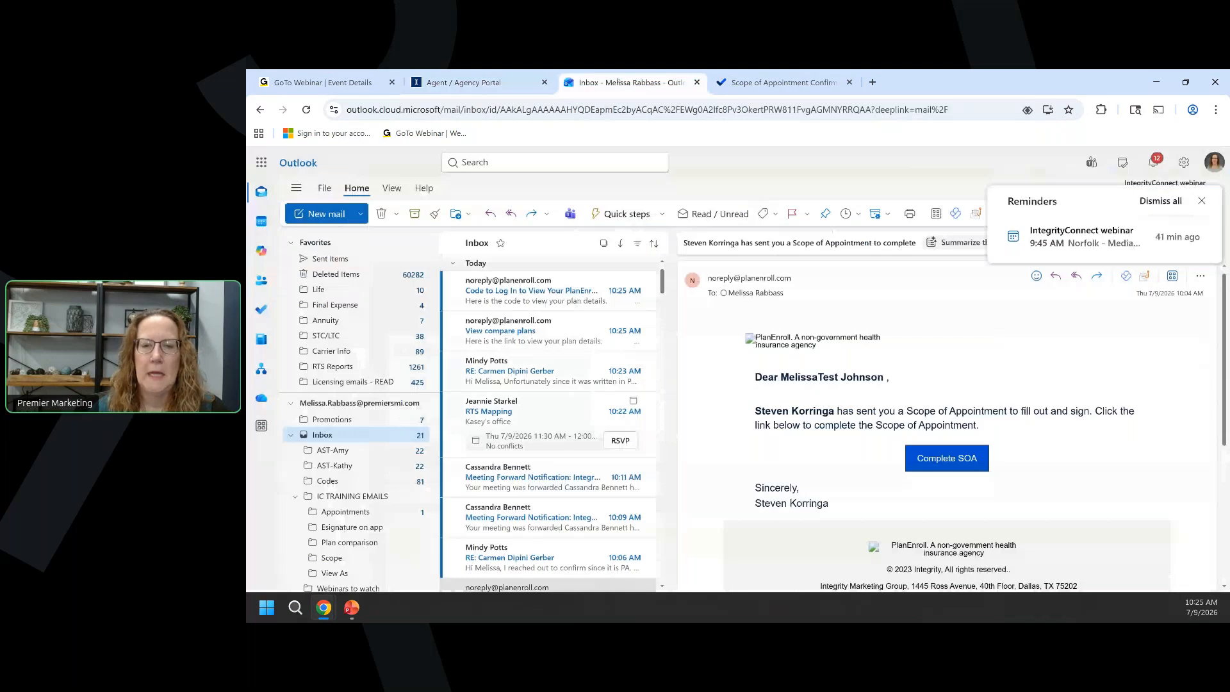
pyautogui.click(516, 337)
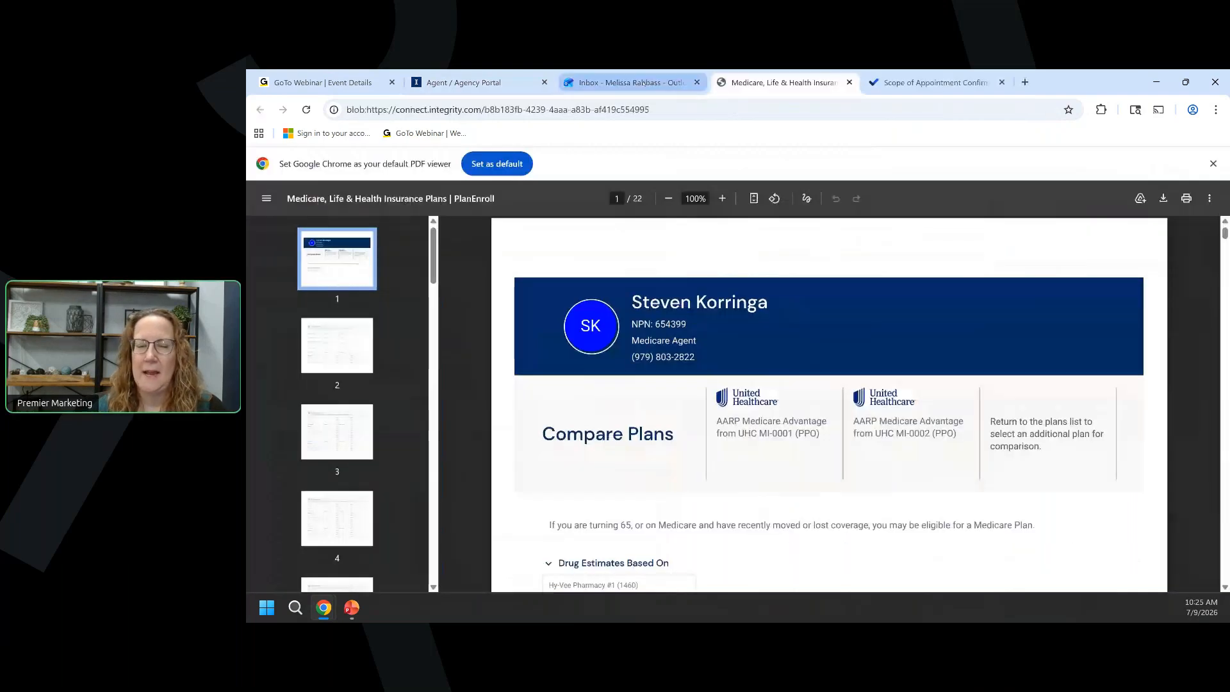
pyautogui.click(645, 83)
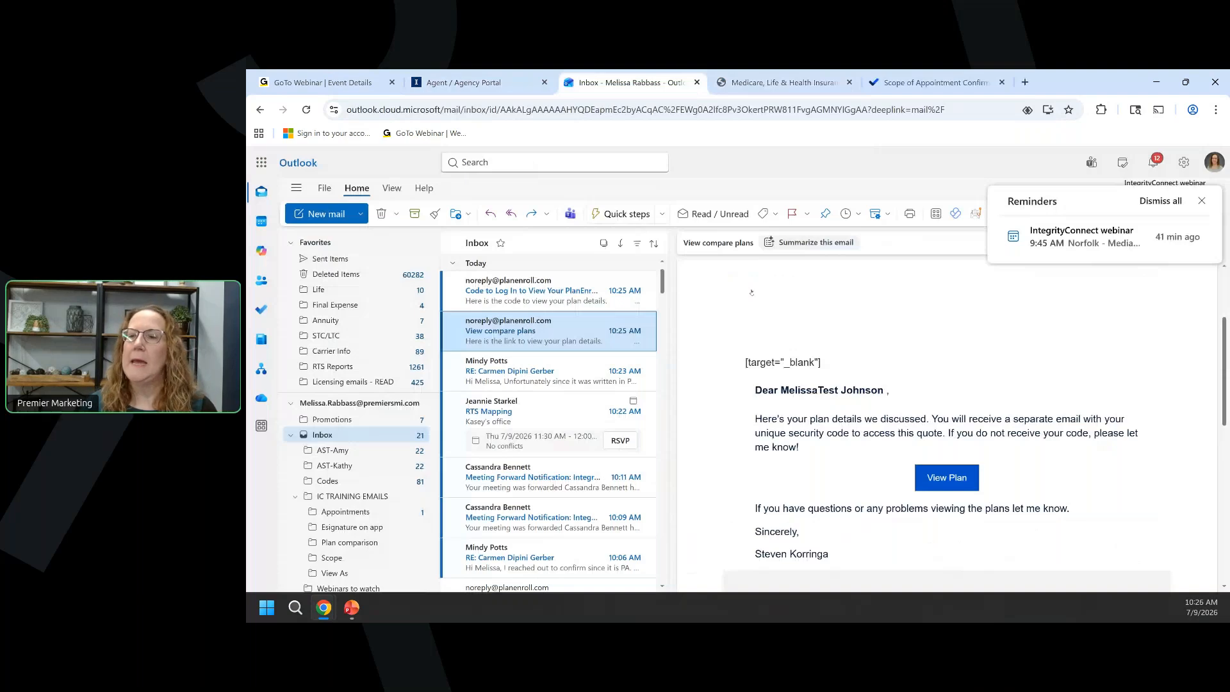
# Copy the code from the Code to Log In email, then reopen the View compare plans email.
pyautogui.scroll(-1, 752, 293)
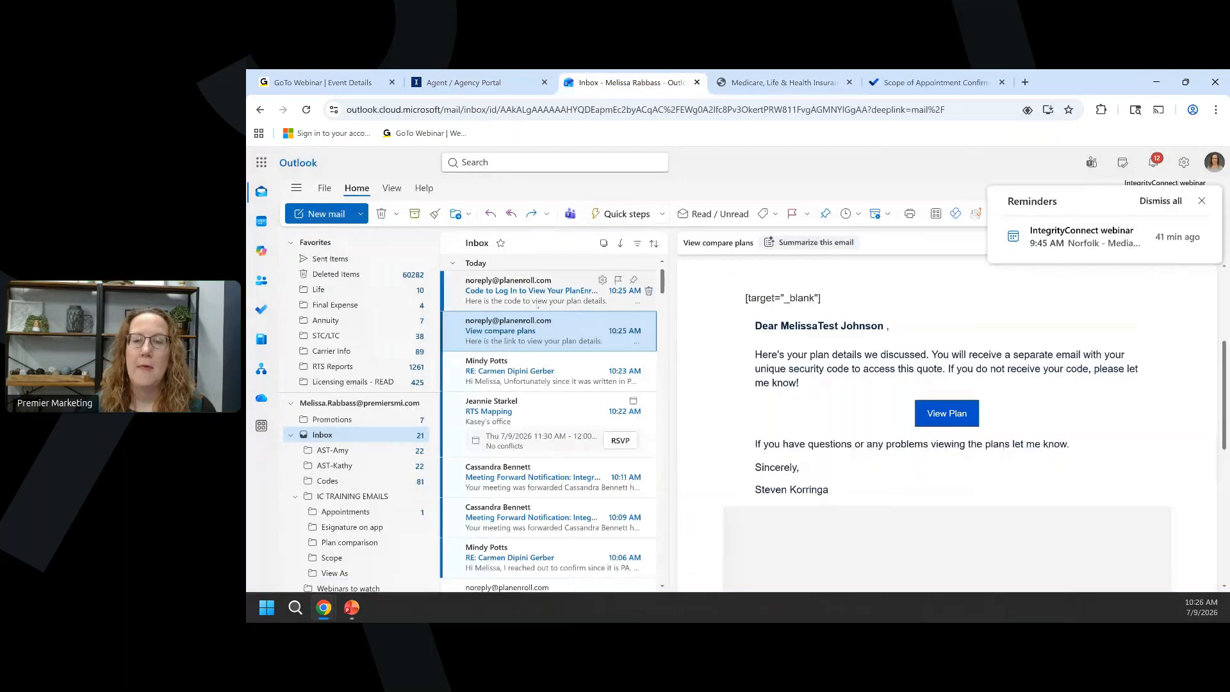
pyautogui.click(535, 300)
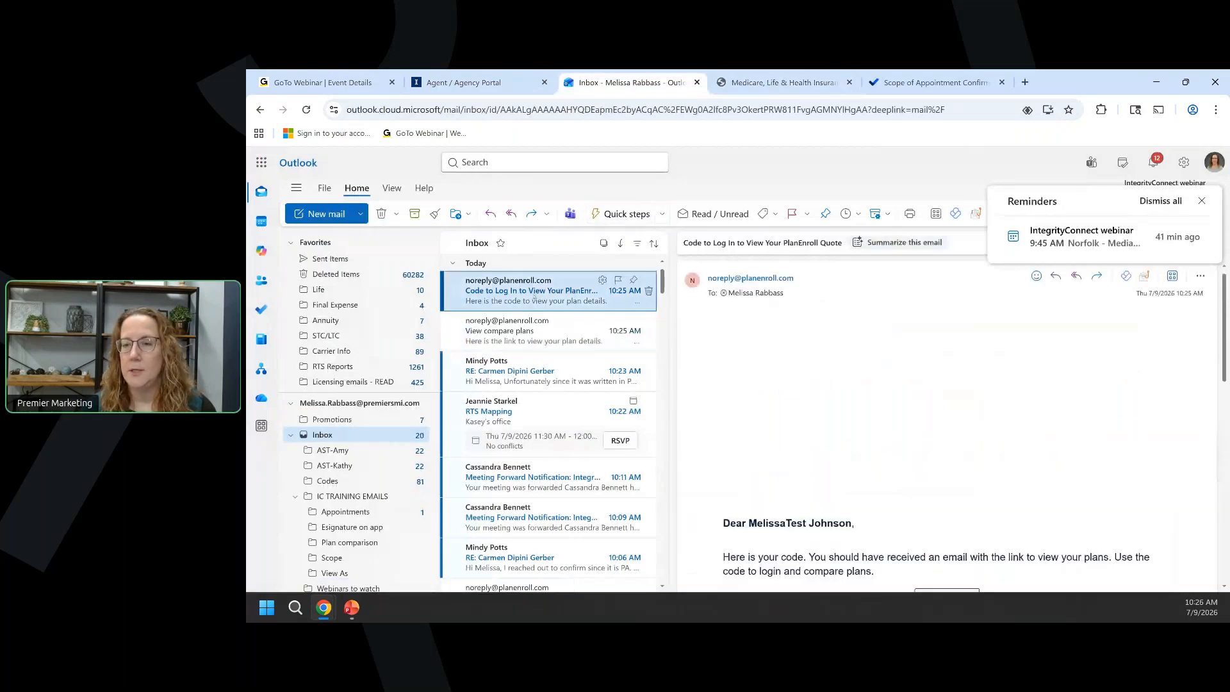
pyautogui.scroll(-4, 978, 362)
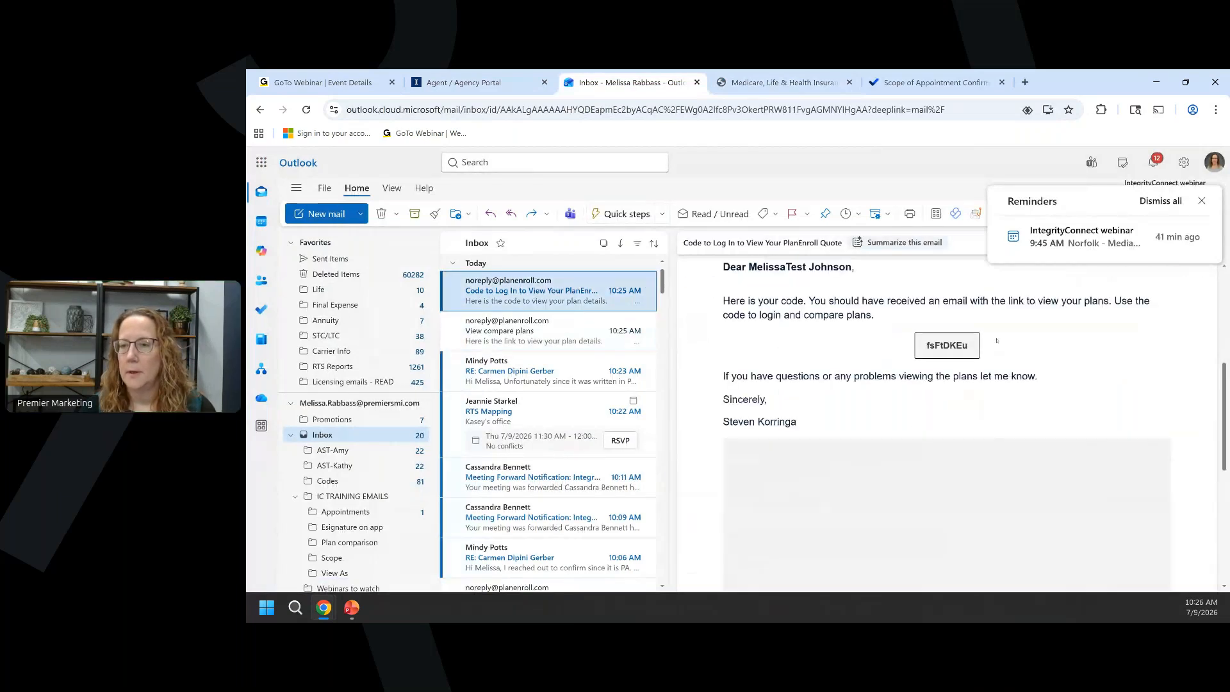
pyautogui.moveTo(971, 346); pyautogui.dragTo(932, 355)
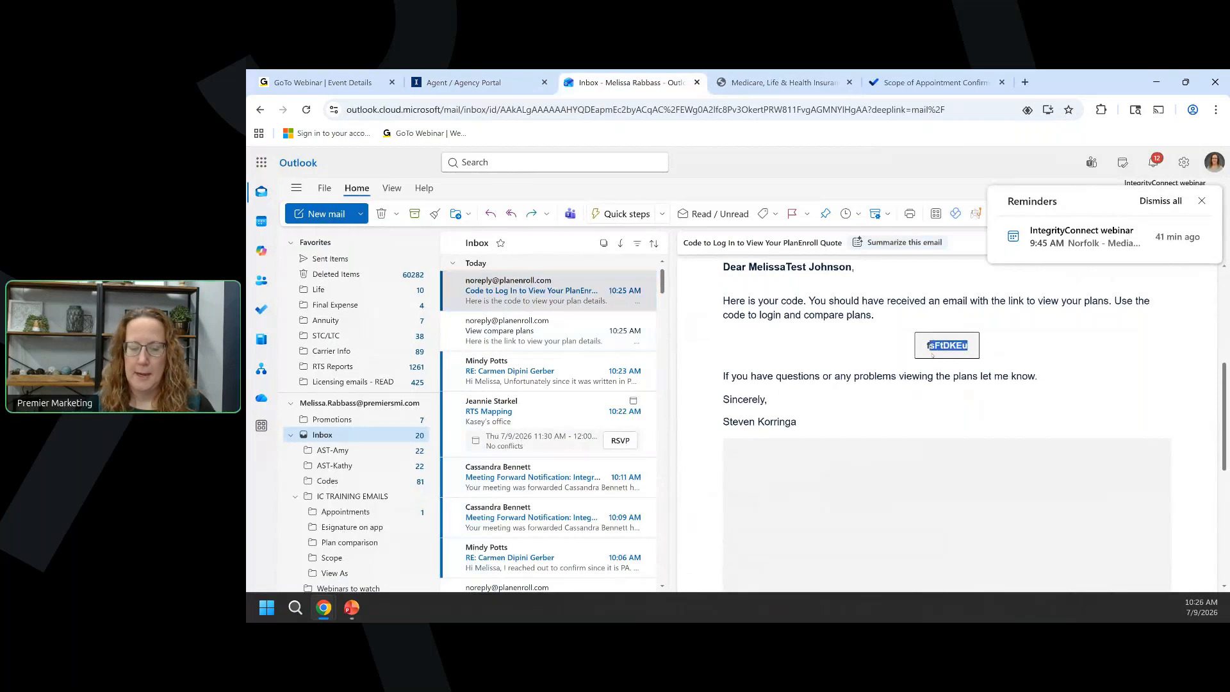
pyautogui.click(555, 334)
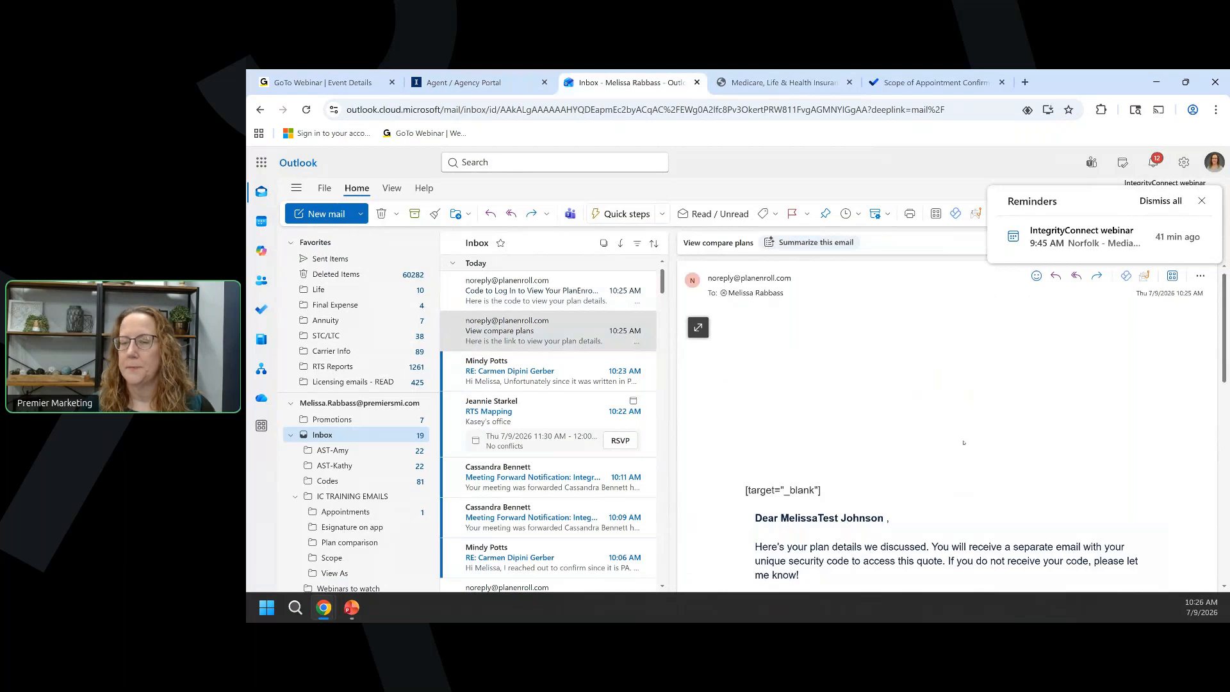
pyautogui.scroll(-3, 963, 442)
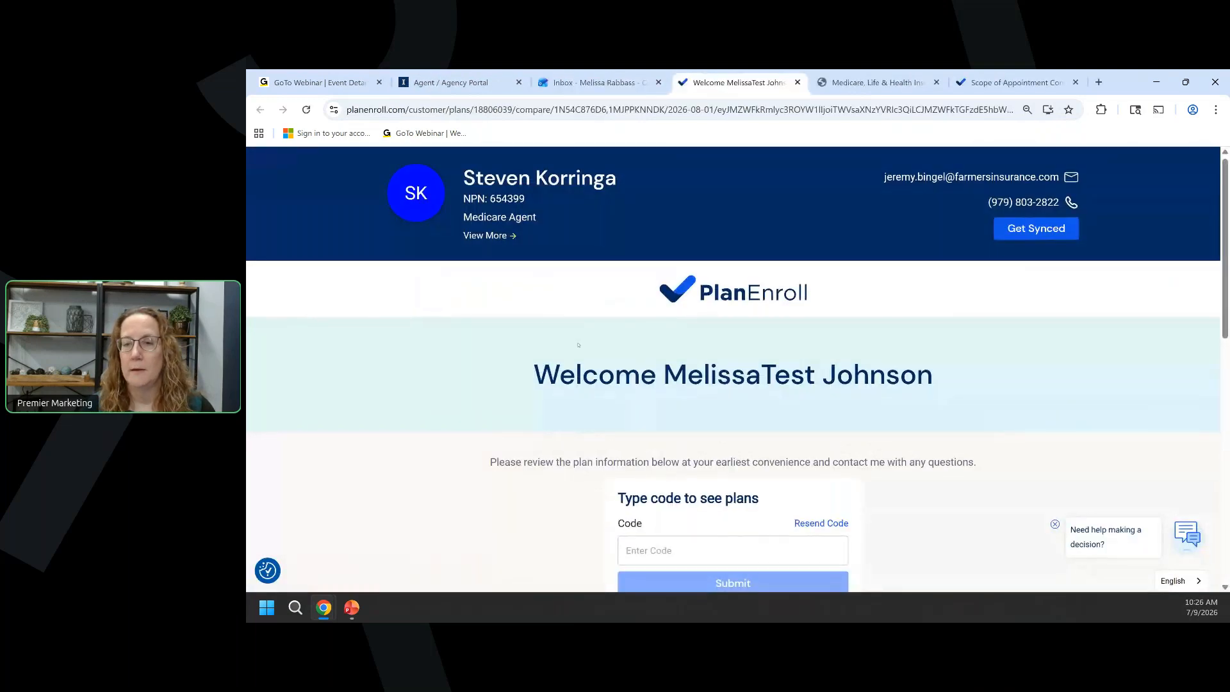
# Paste and submit the login code, then review plans MI-0001 ($0.00) and MI-0002 ($64.00).
pyautogui.scroll(-2, 563, 322)
pyautogui.click(676, 423)
pyautogui.click(676, 460)
pyautogui.click(675, 464)
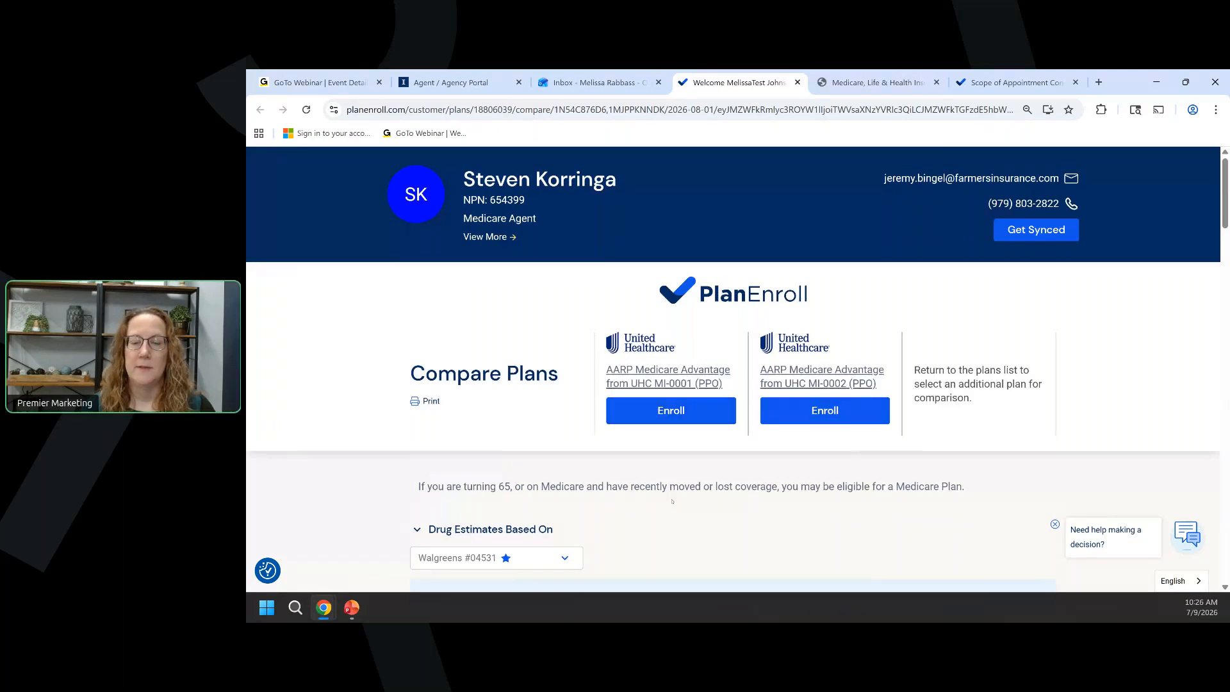
pyautogui.scroll(-5, 567, 377)
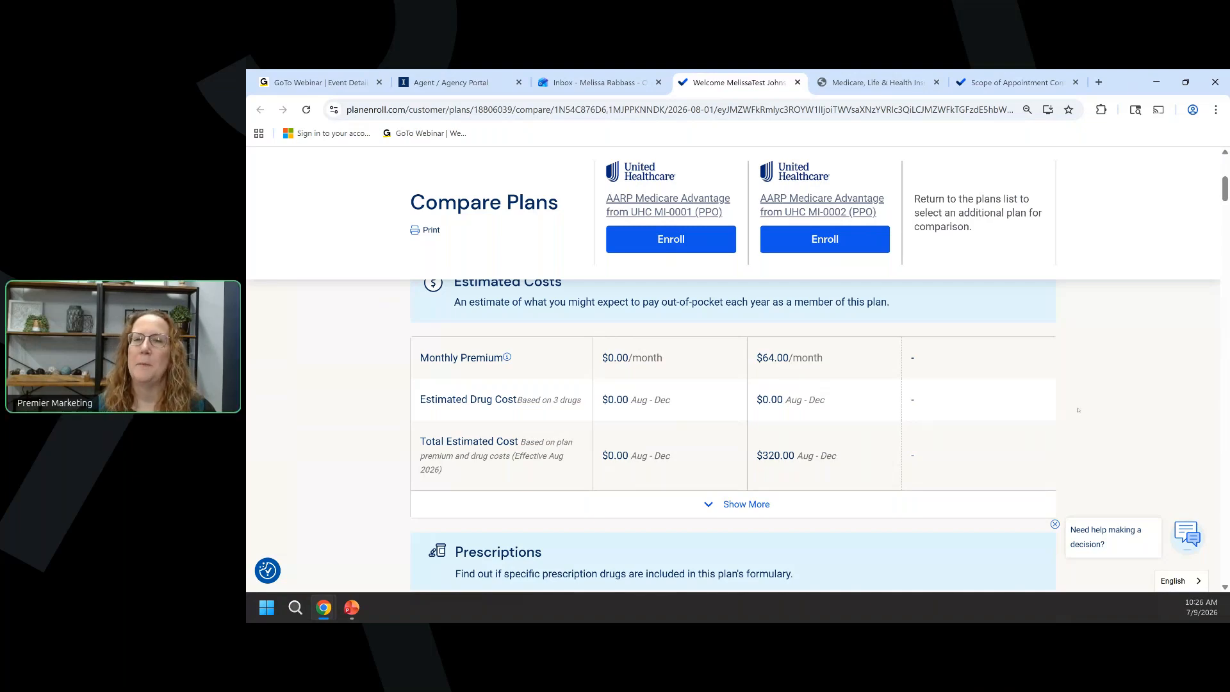
pyautogui.scroll(1, 1197, 388)
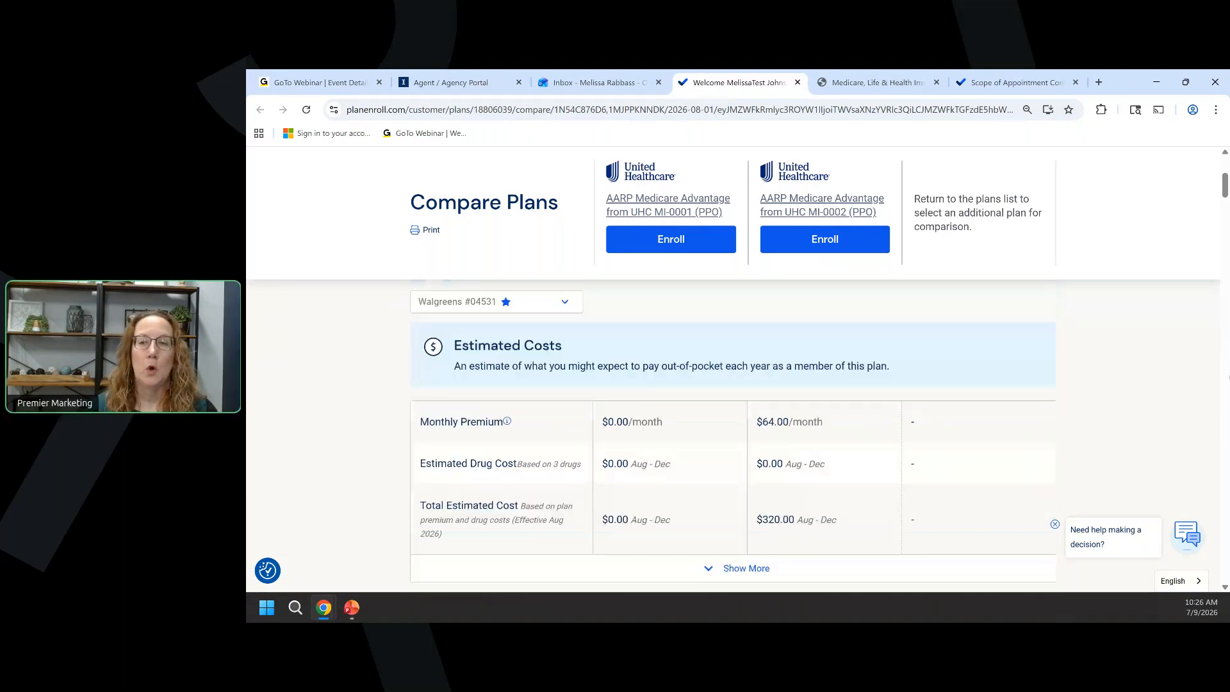
pyautogui.scroll(1, 696, 333)
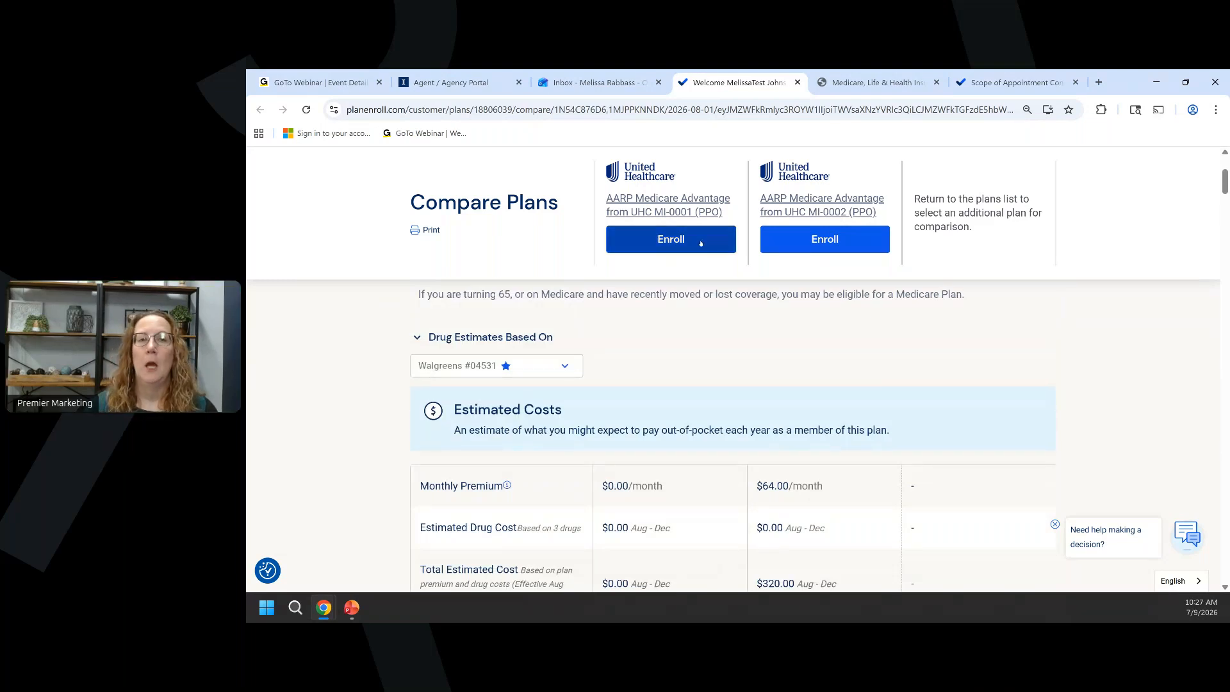
pyautogui.scroll(3, 466, 198)
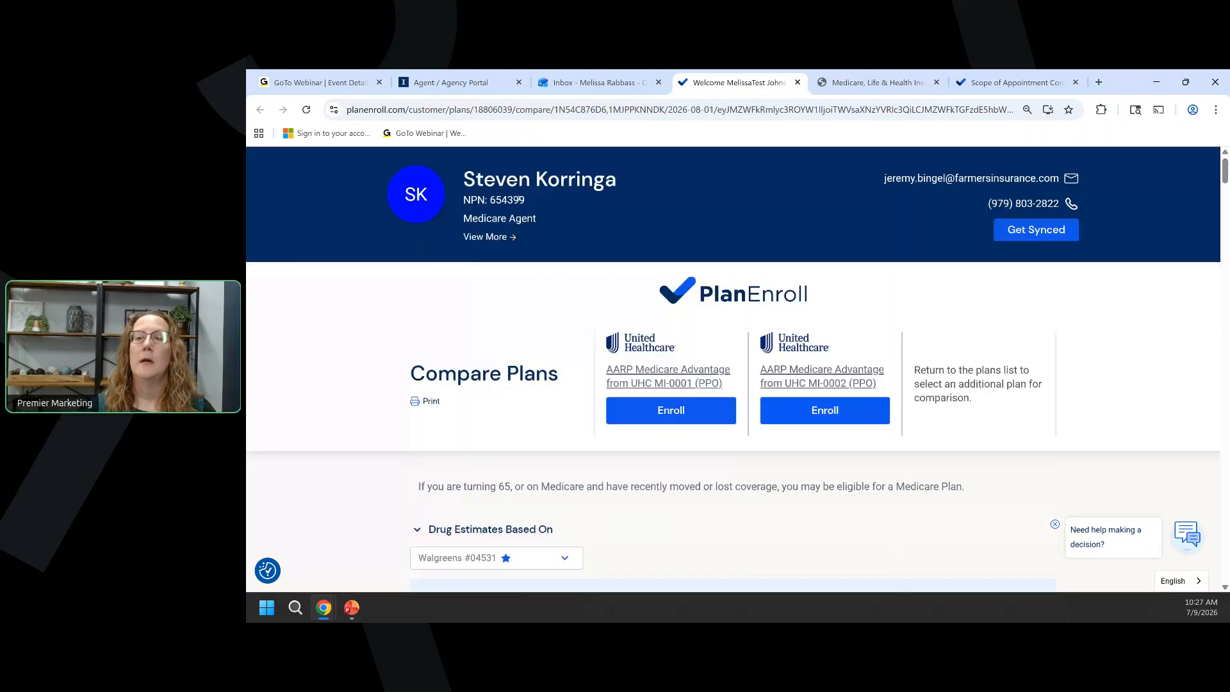
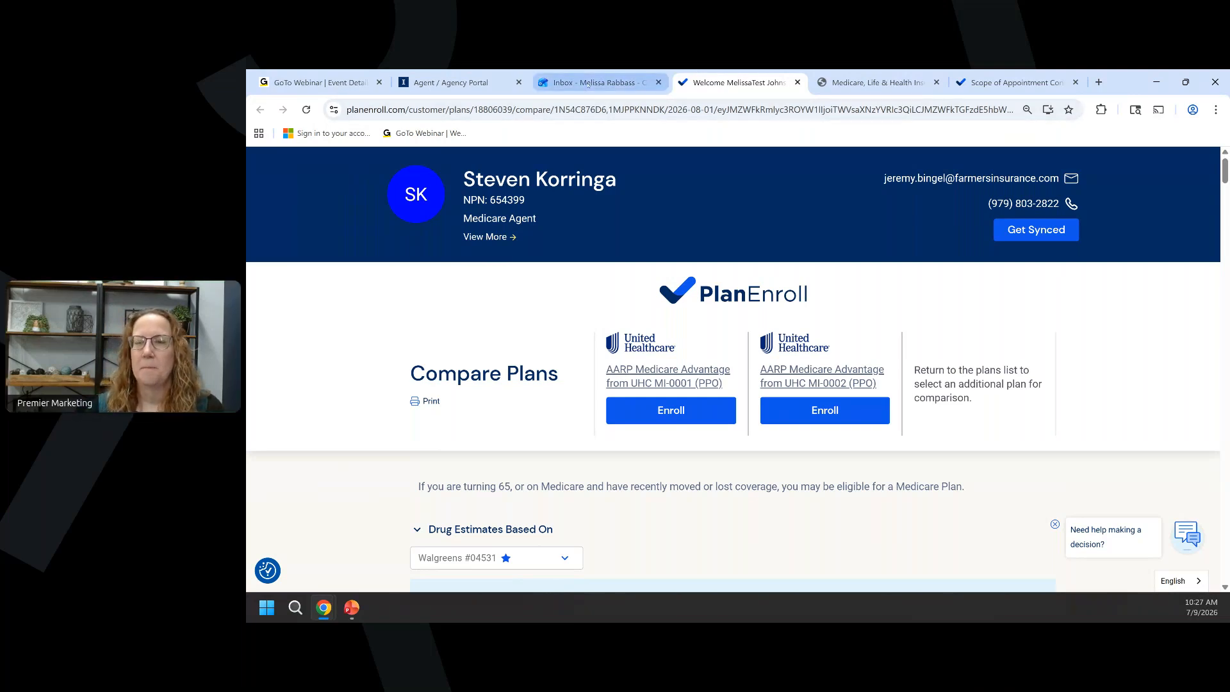
# Switch to the browser tab holding the PDF of the two-plan comparison.
pyautogui.moveTo(588, 84)
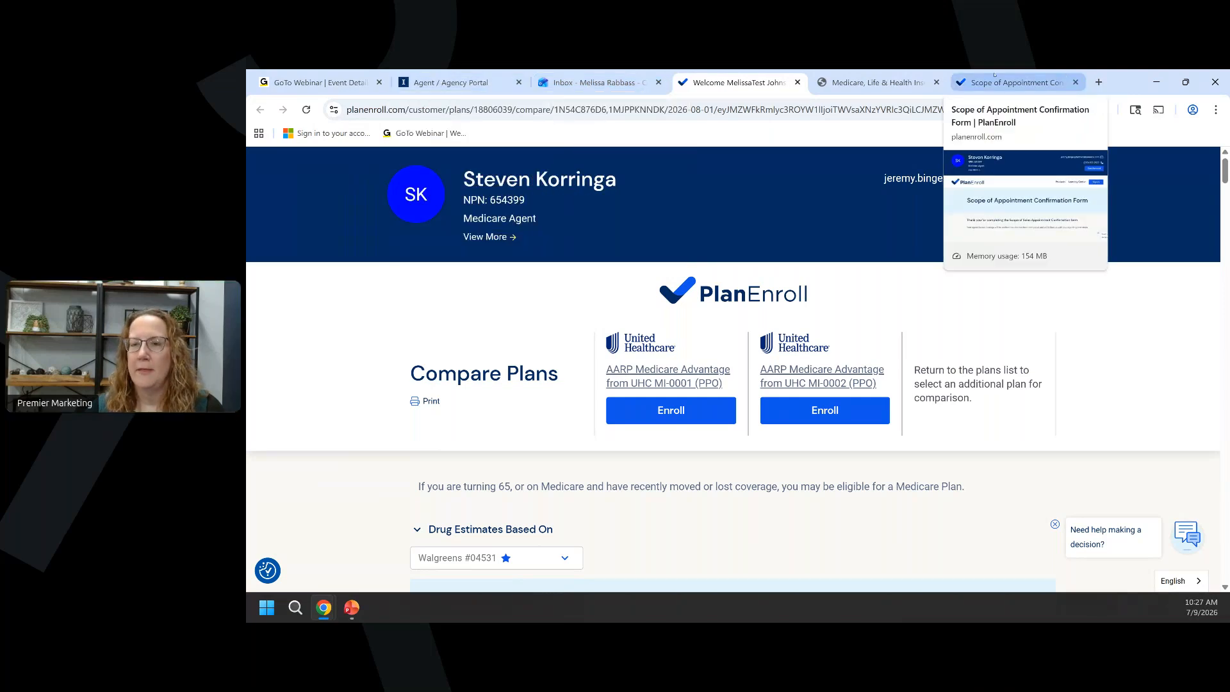
pyautogui.moveTo(894, 78)
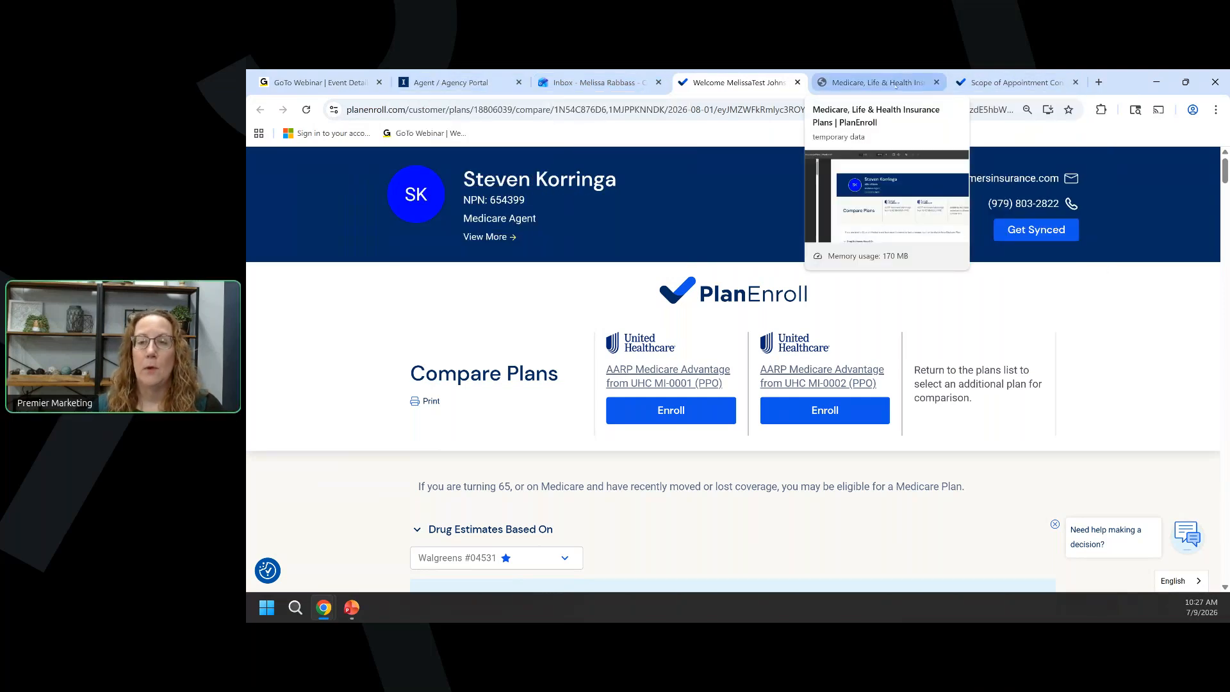
pyautogui.click(896, 85)
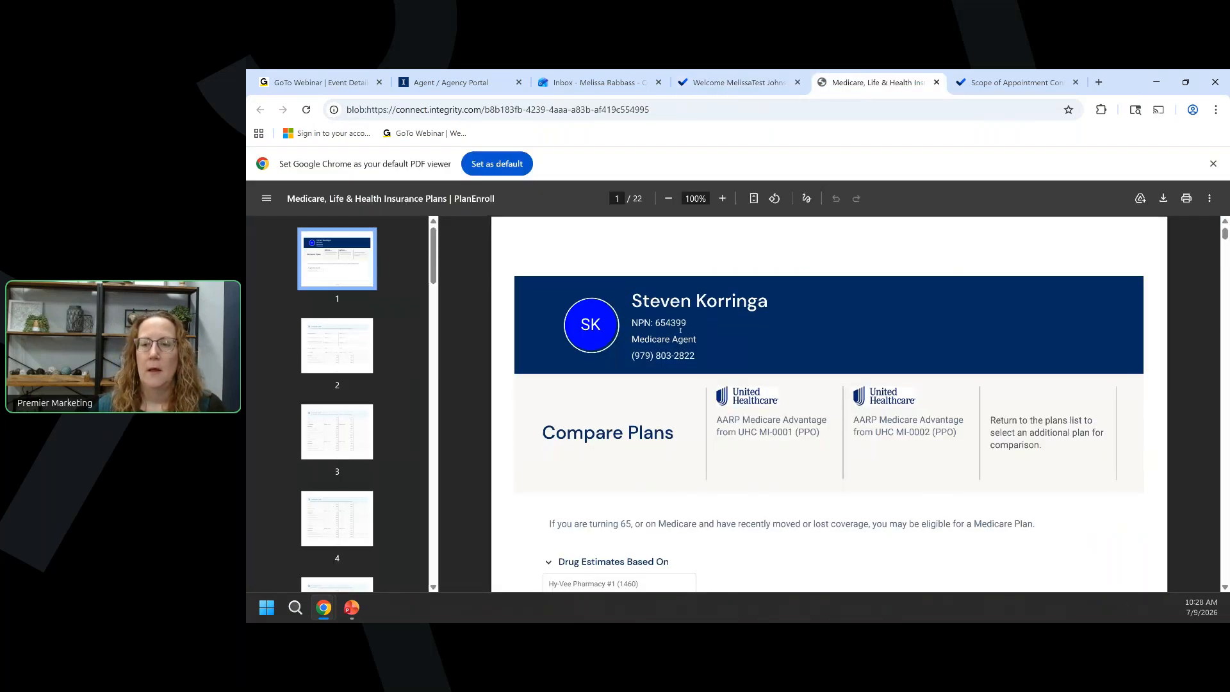
# Scroll through the 22-page comparison PDF, then return to the Agent / Agency Portal compare page.
pyautogui.scroll(-10, 680, 330)
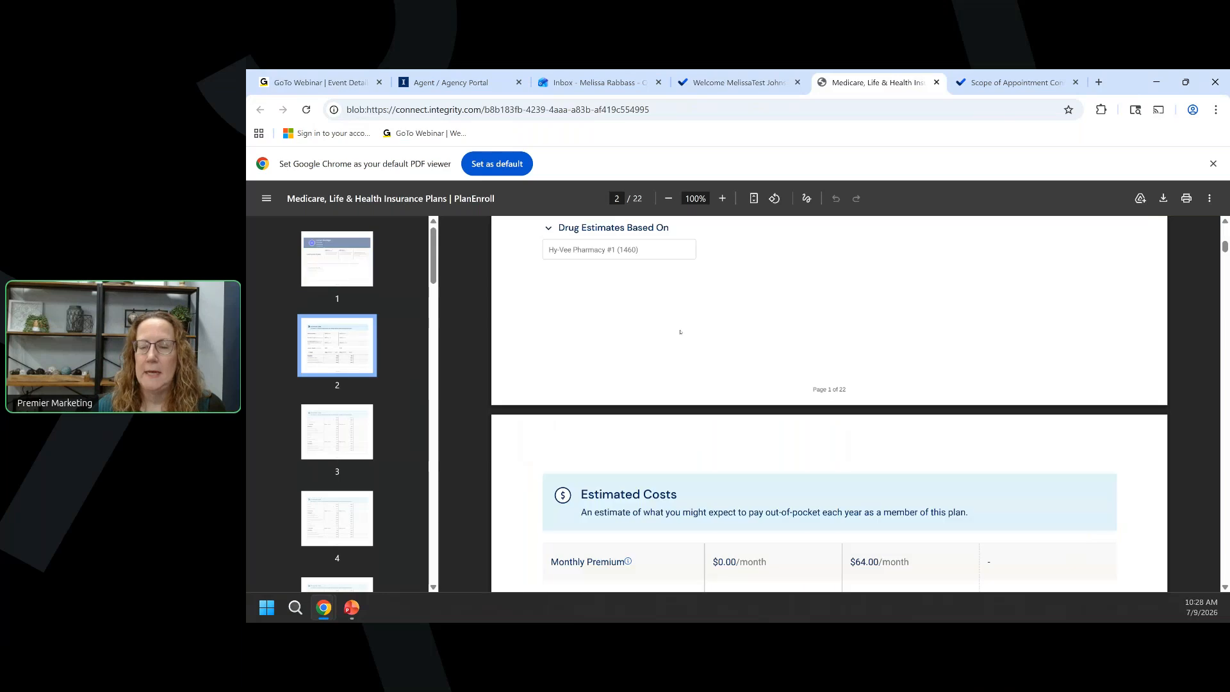
pyautogui.scroll(-10, 681, 333)
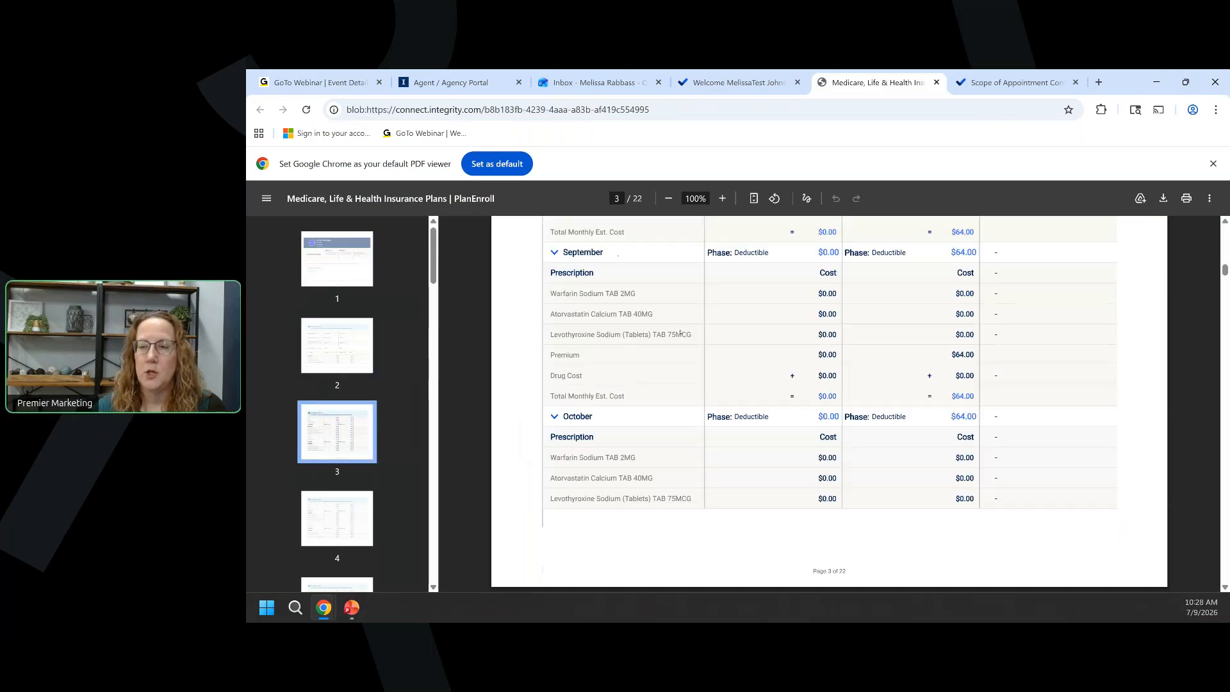
pyautogui.scroll(-5, 680, 334)
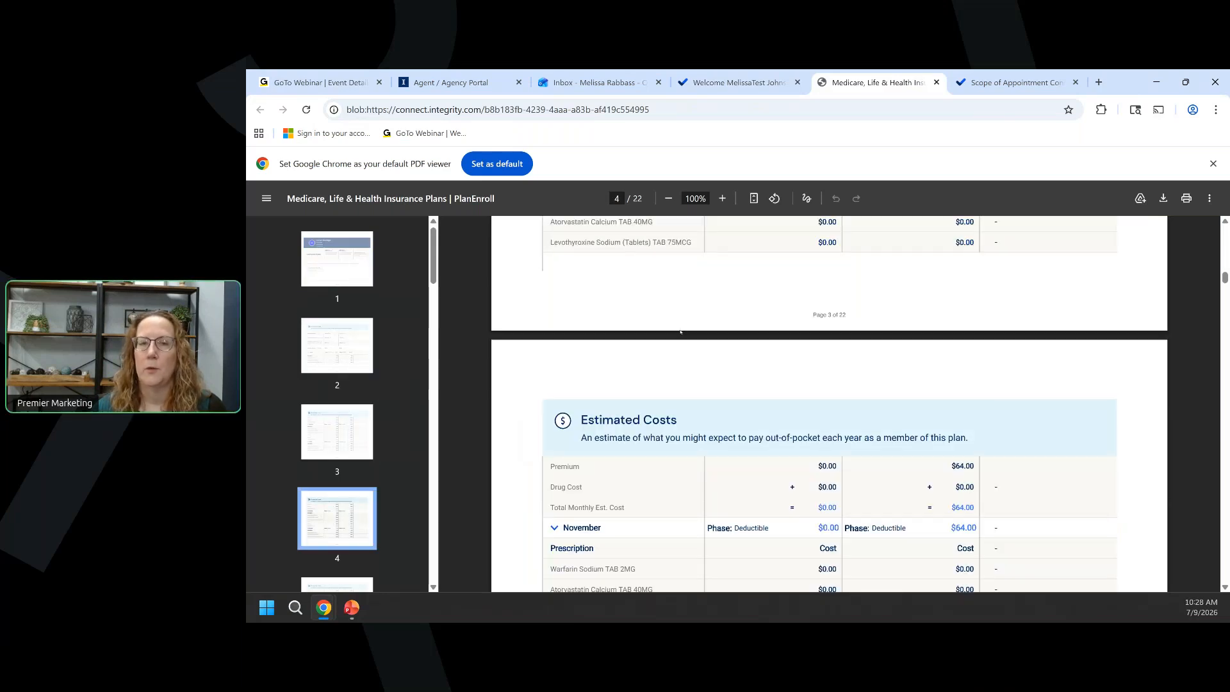
pyautogui.scroll(20, 681, 331)
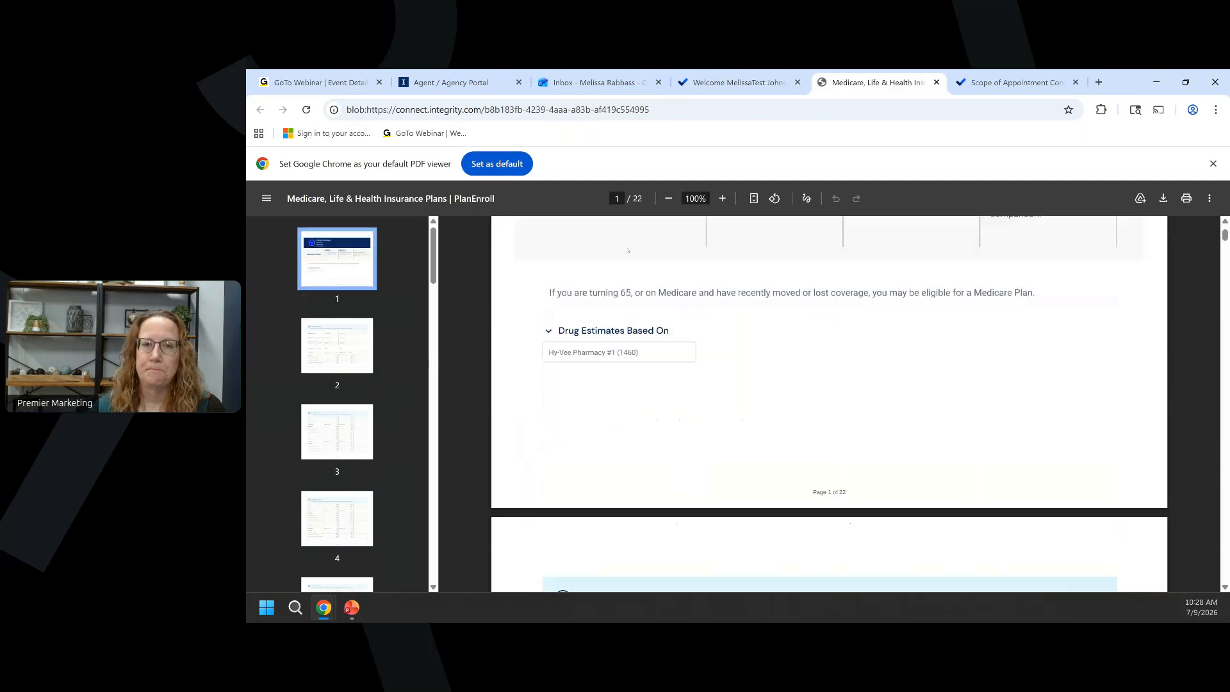
pyautogui.scroll(3, 629, 251)
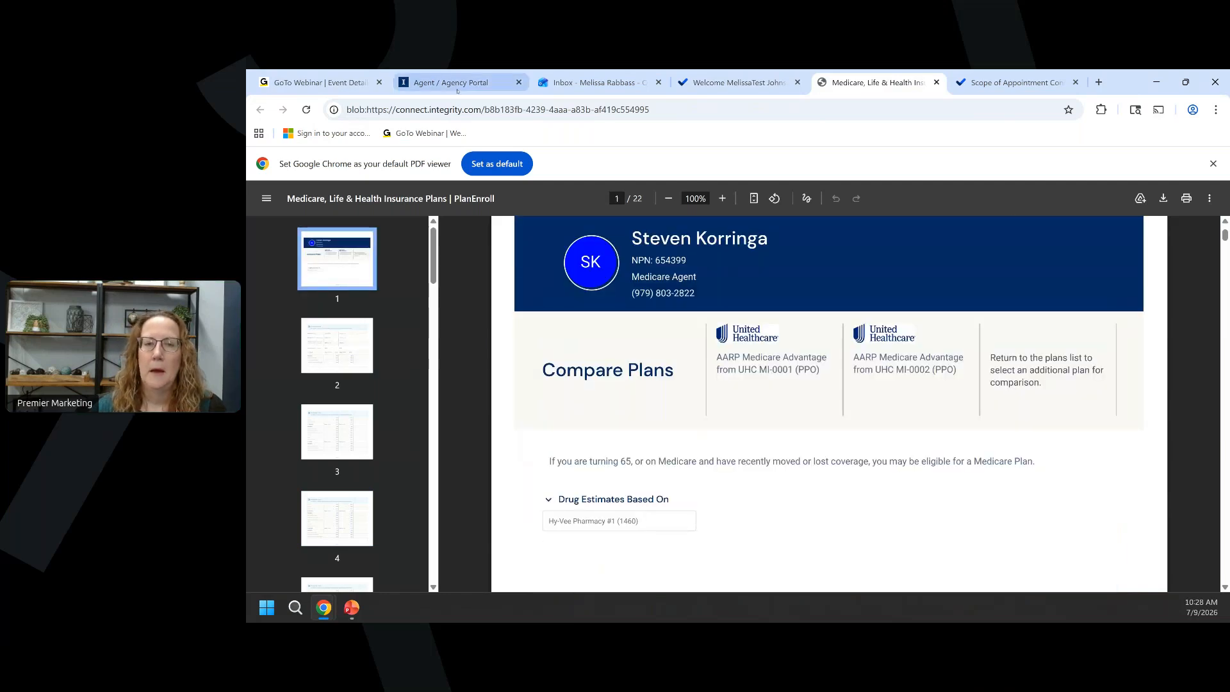
pyautogui.click(457, 90)
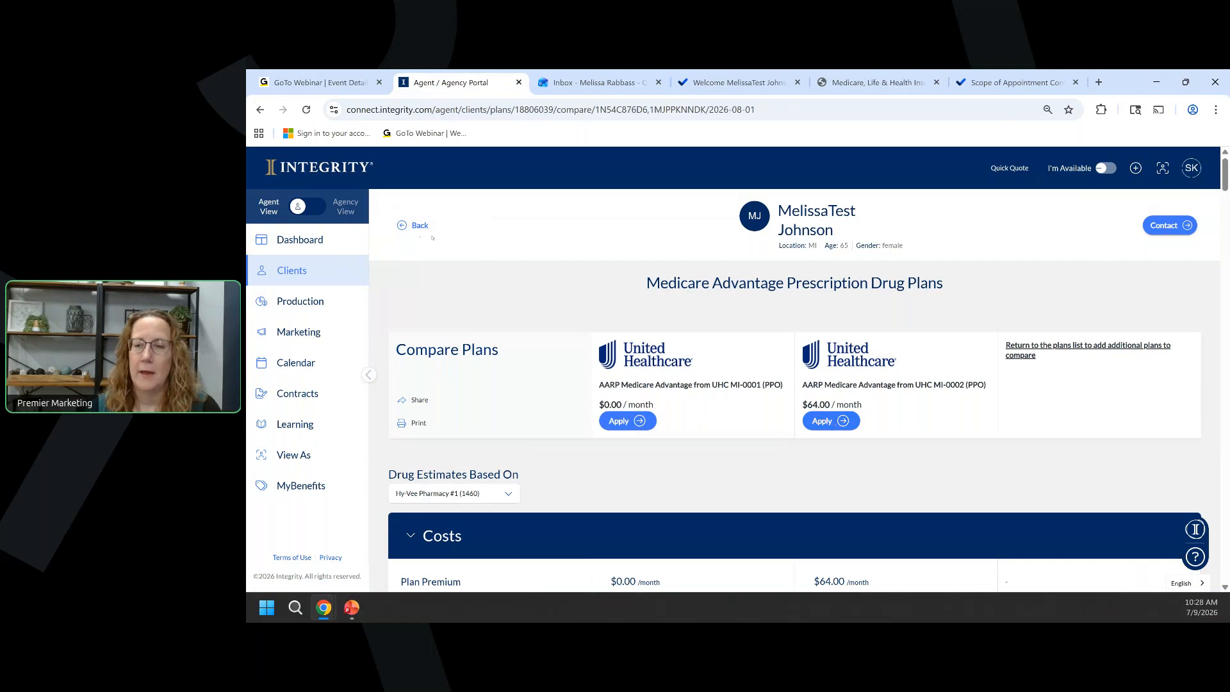
# Apply for the $64.00 MI-0002 PPO plan, sending the application for beneficiary eSignature.
pyautogui.click(824, 423)
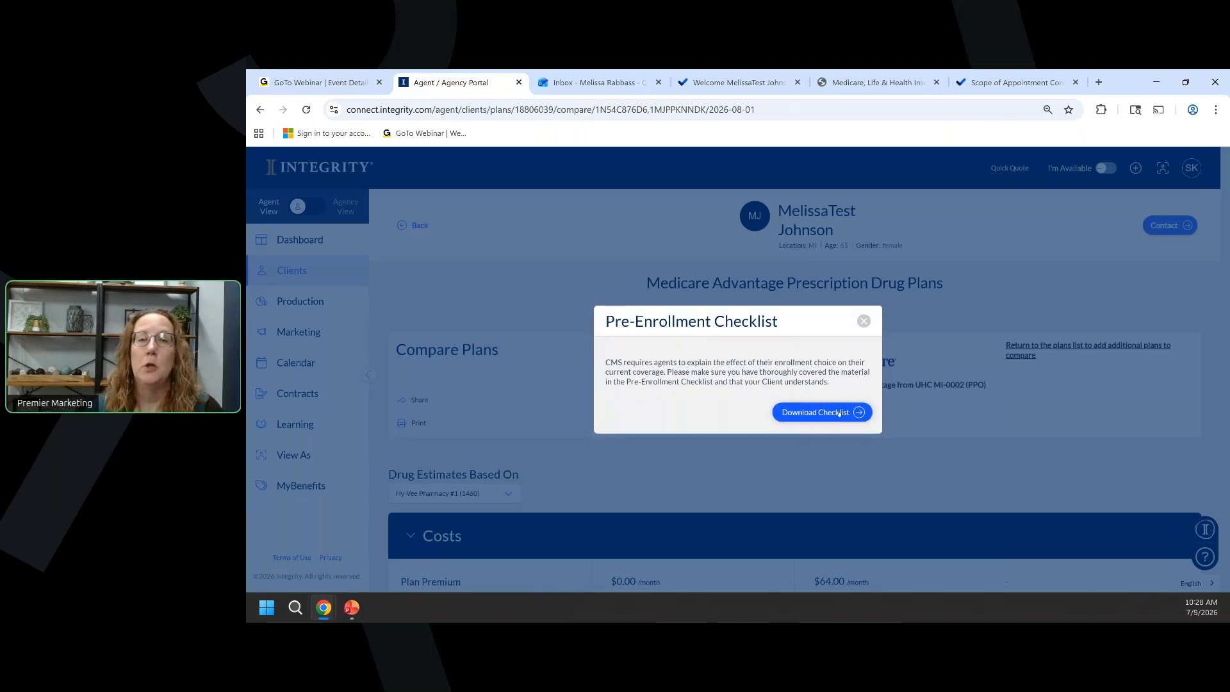
pyautogui.click(864, 321)
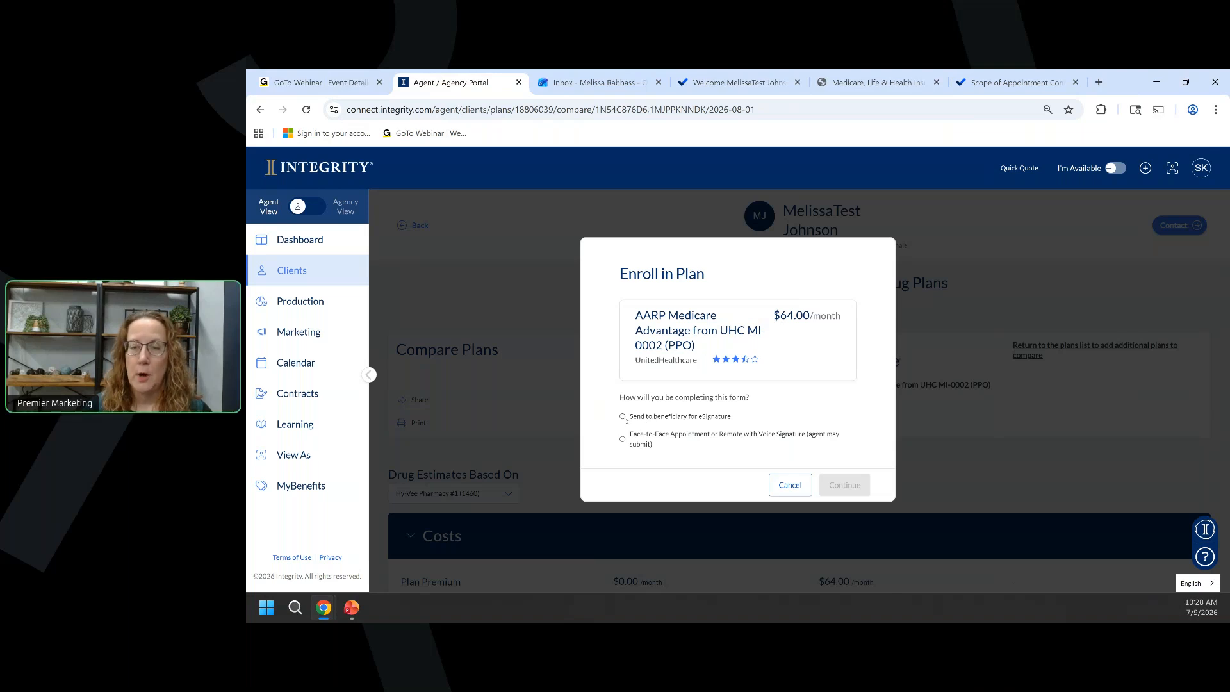
pyautogui.click(622, 417)
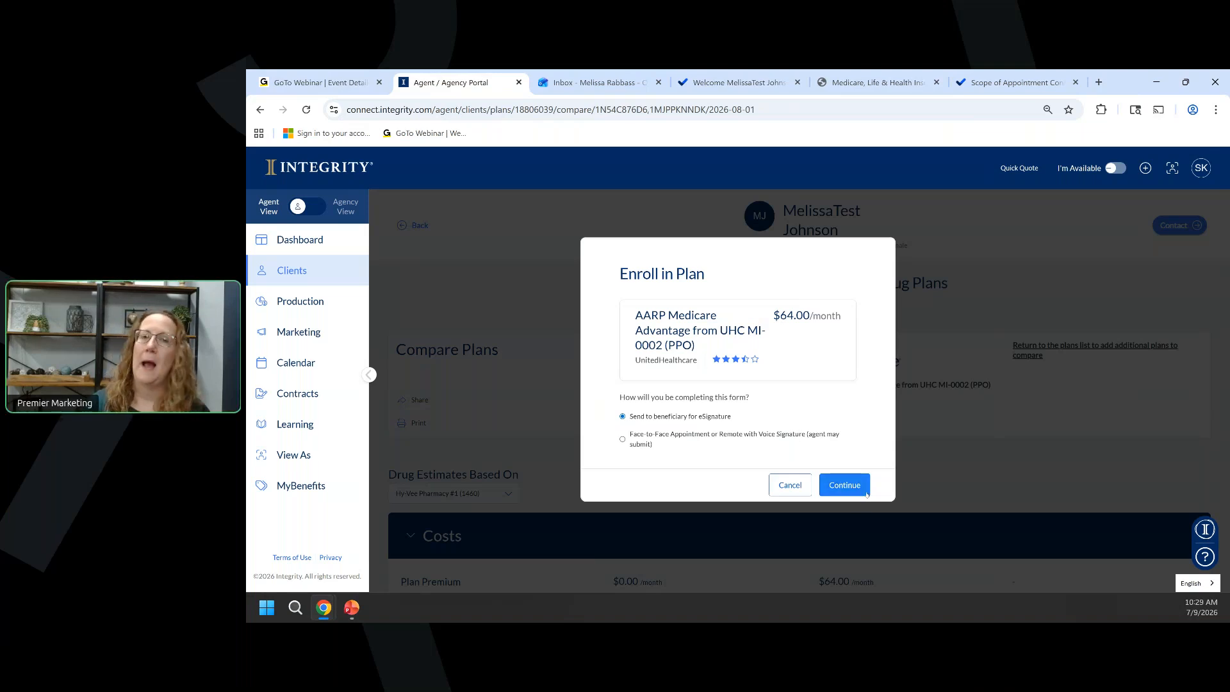
pyautogui.click(867, 492)
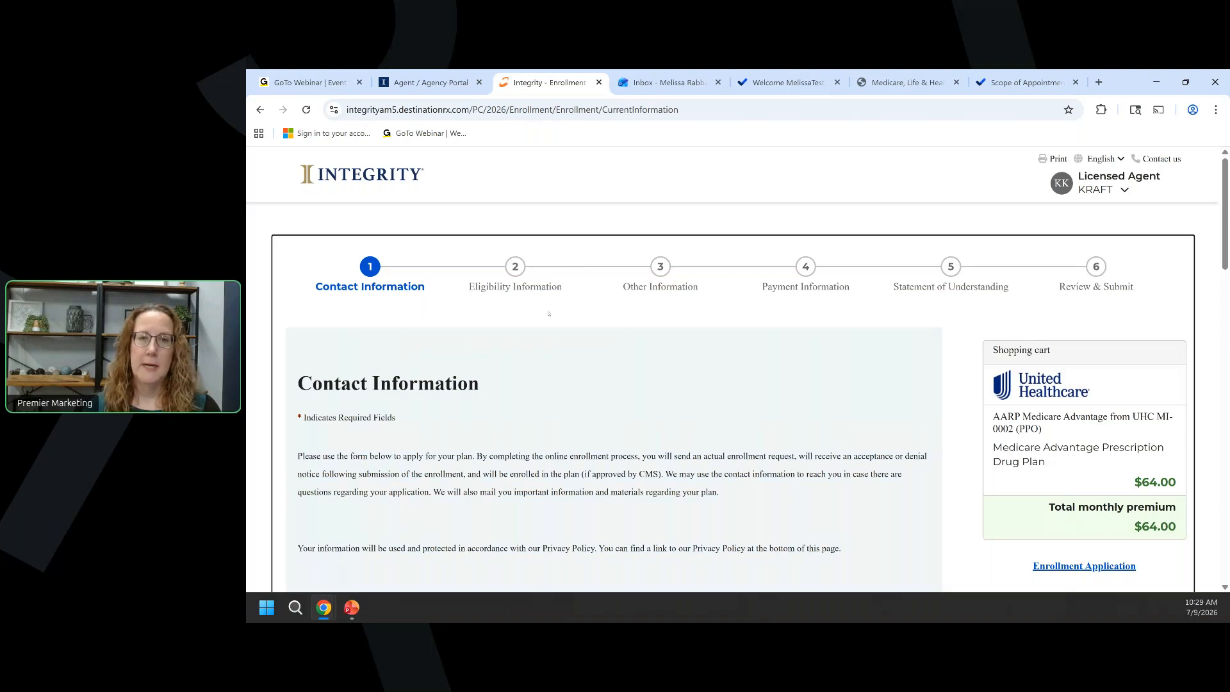
# Review the prefilled contact fields and continue to Eligibility Information.
pyautogui.scroll(-4, 548, 313)
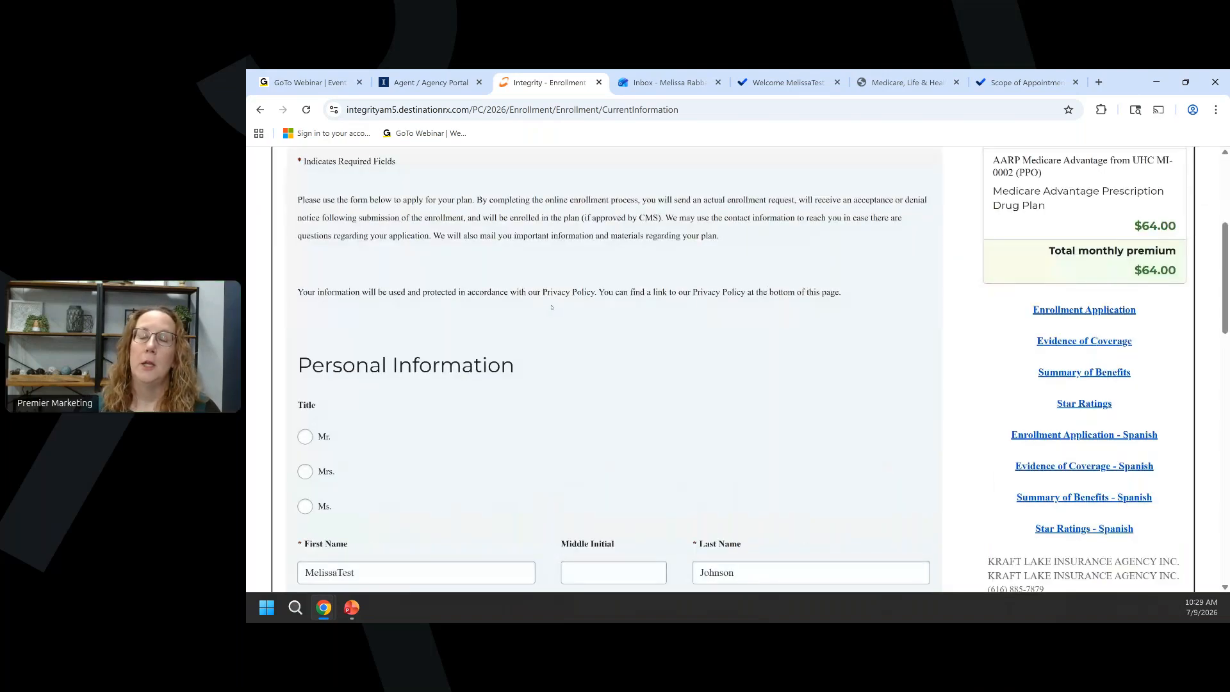
pyautogui.scroll(-1, 551, 305)
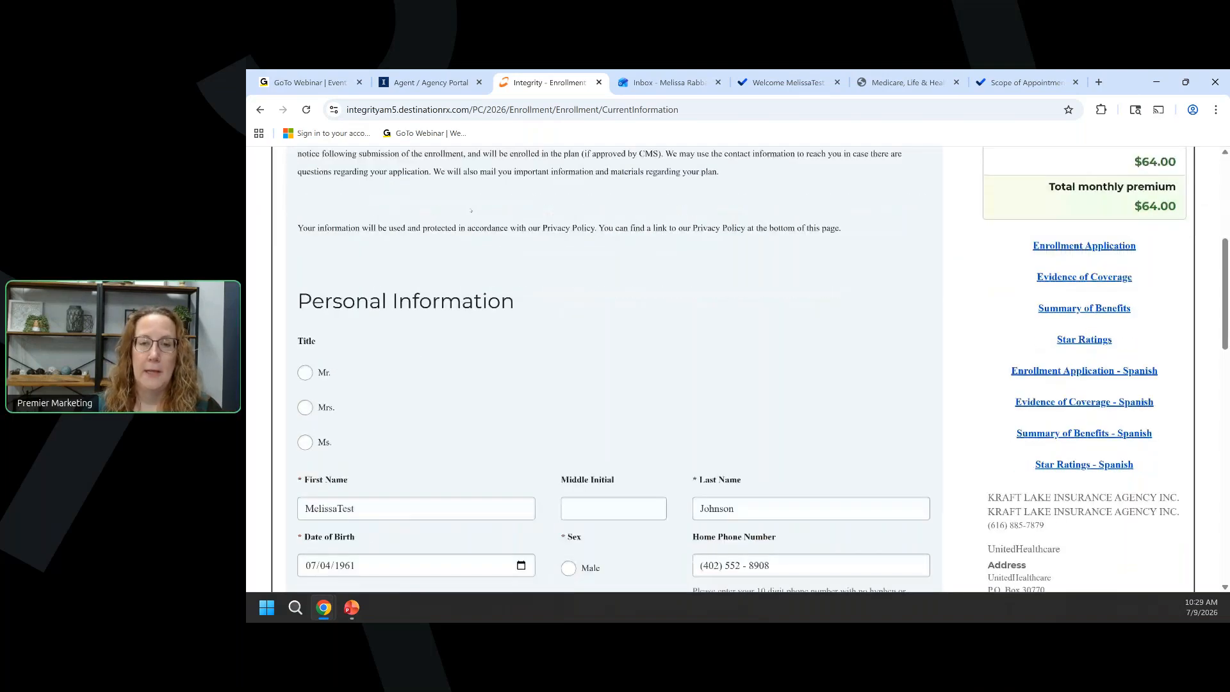
pyautogui.scroll(-3, 471, 211)
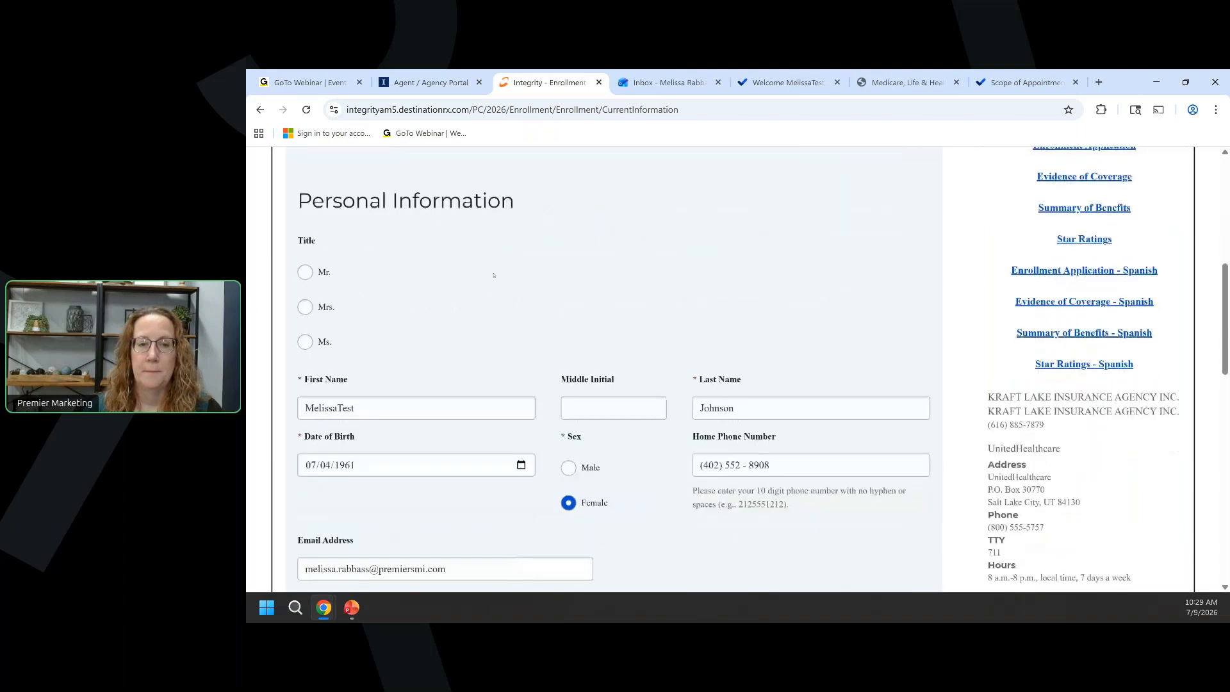
pyautogui.scroll(-1, 438, 269)
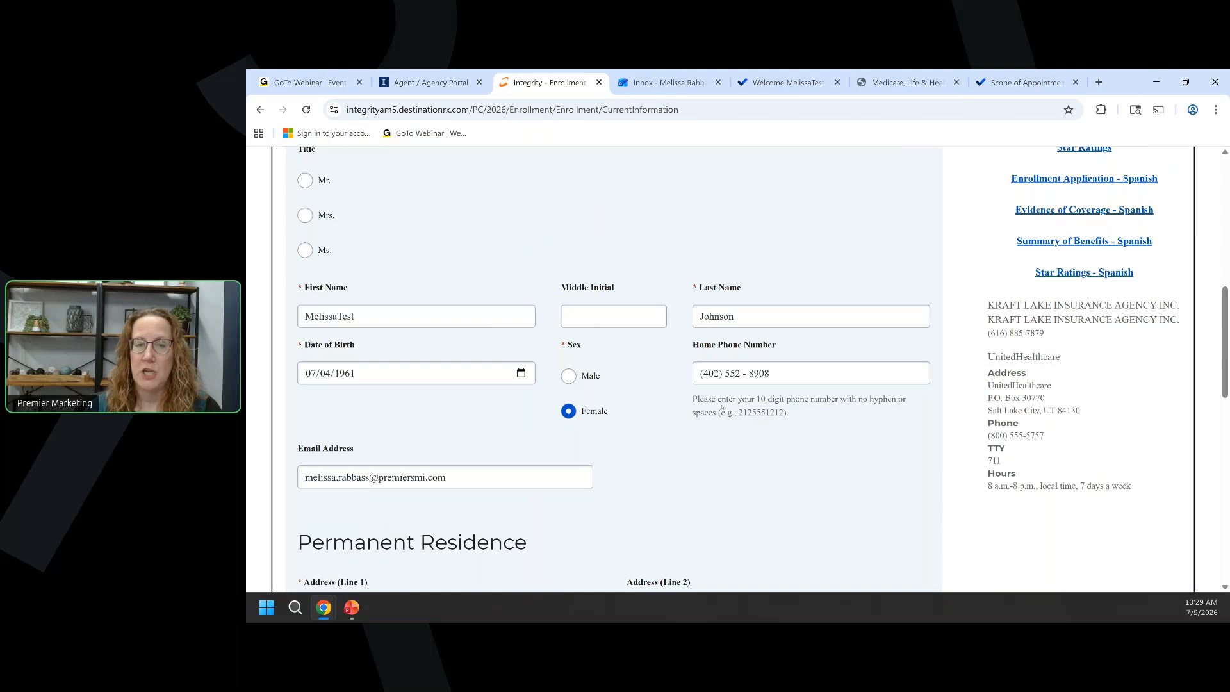
pyautogui.scroll(-4, 722, 408)
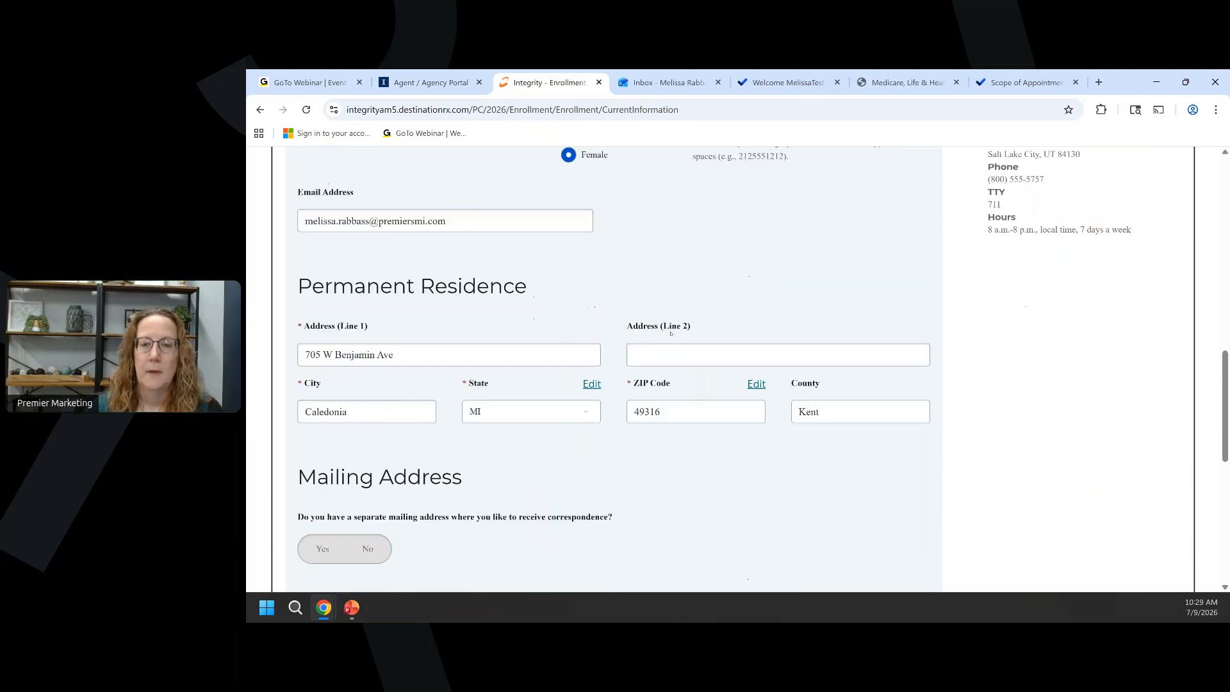
pyautogui.scroll(-1, 607, 327)
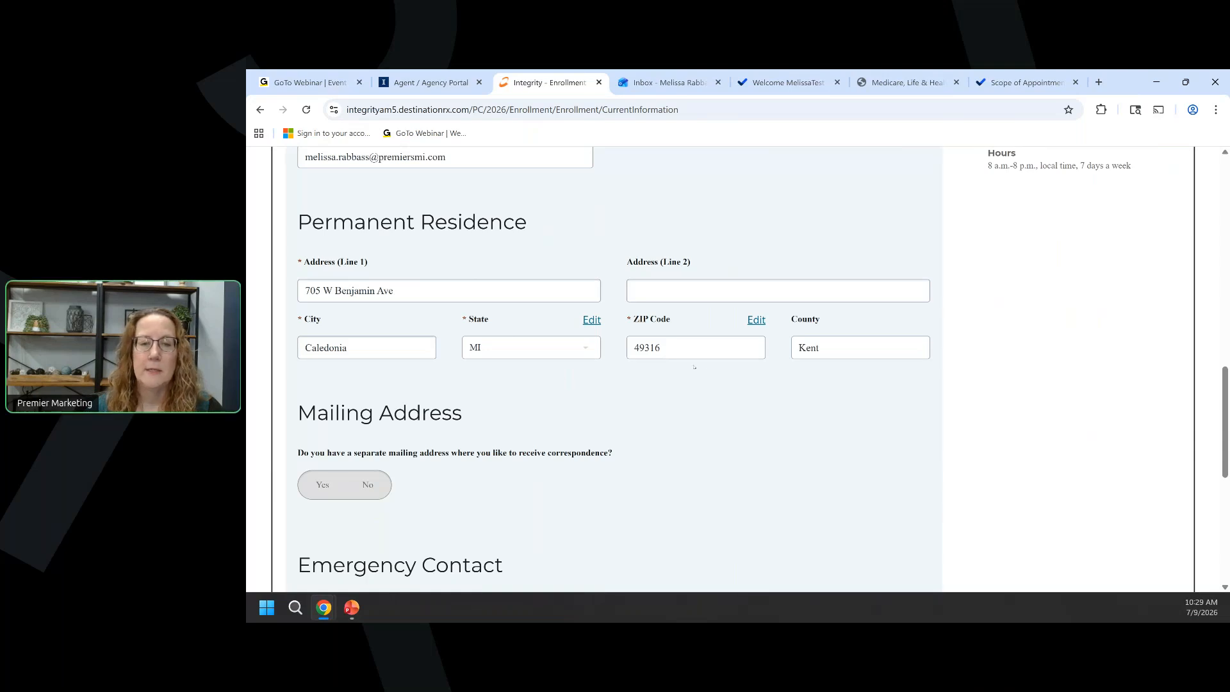
pyautogui.scroll(-1, 596, 370)
pyautogui.scroll(-1, 596, 371)
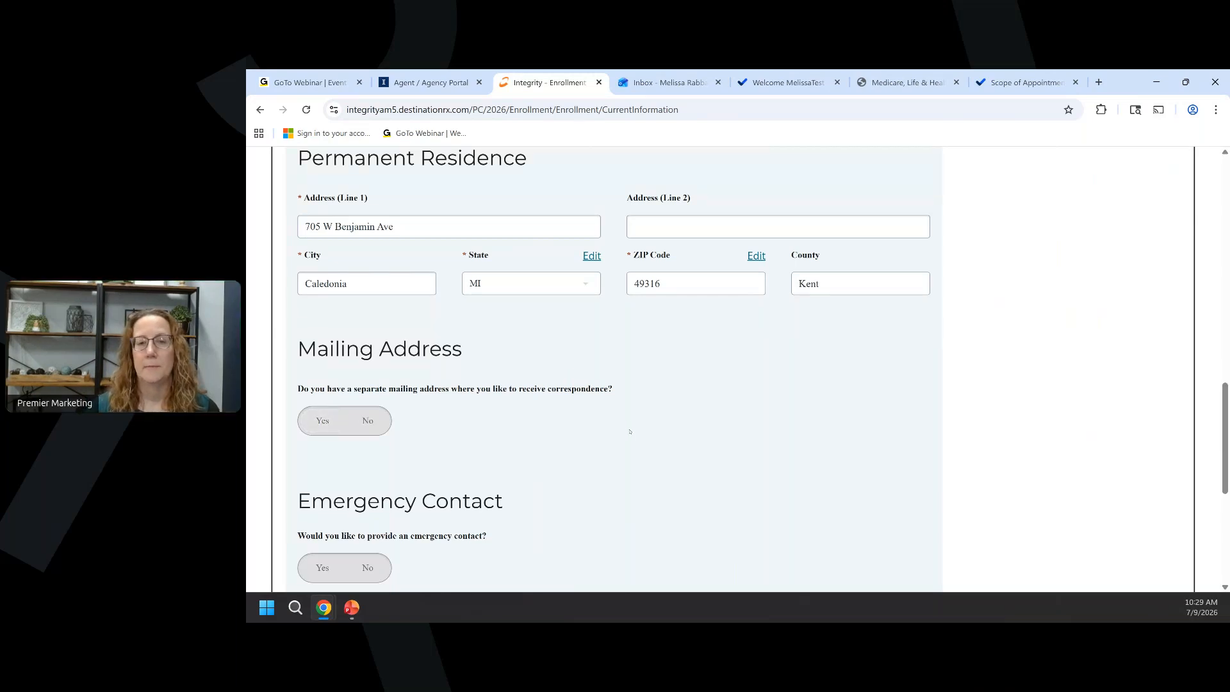
pyautogui.scroll(-3, 617, 432)
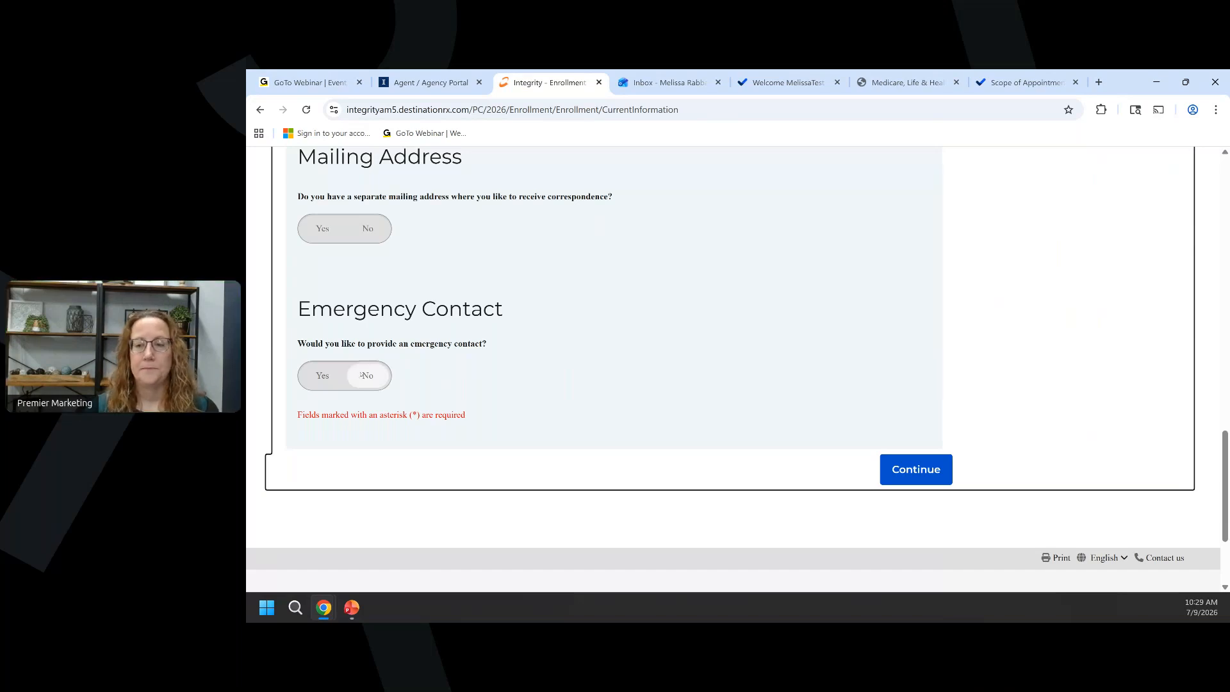
pyautogui.click(896, 474)
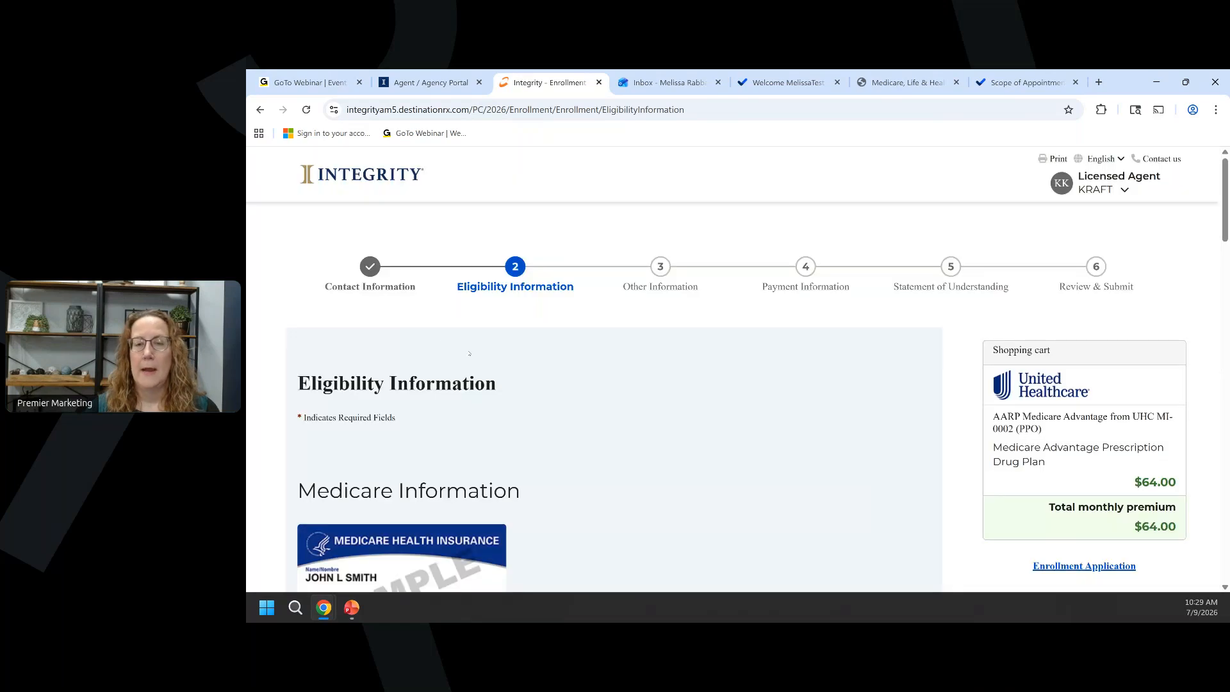
# Enter the beneficiary's first and last name in the Medicare Information section.
pyautogui.scroll(-1, 469, 353)
pyautogui.scroll(-3, 451, 334)
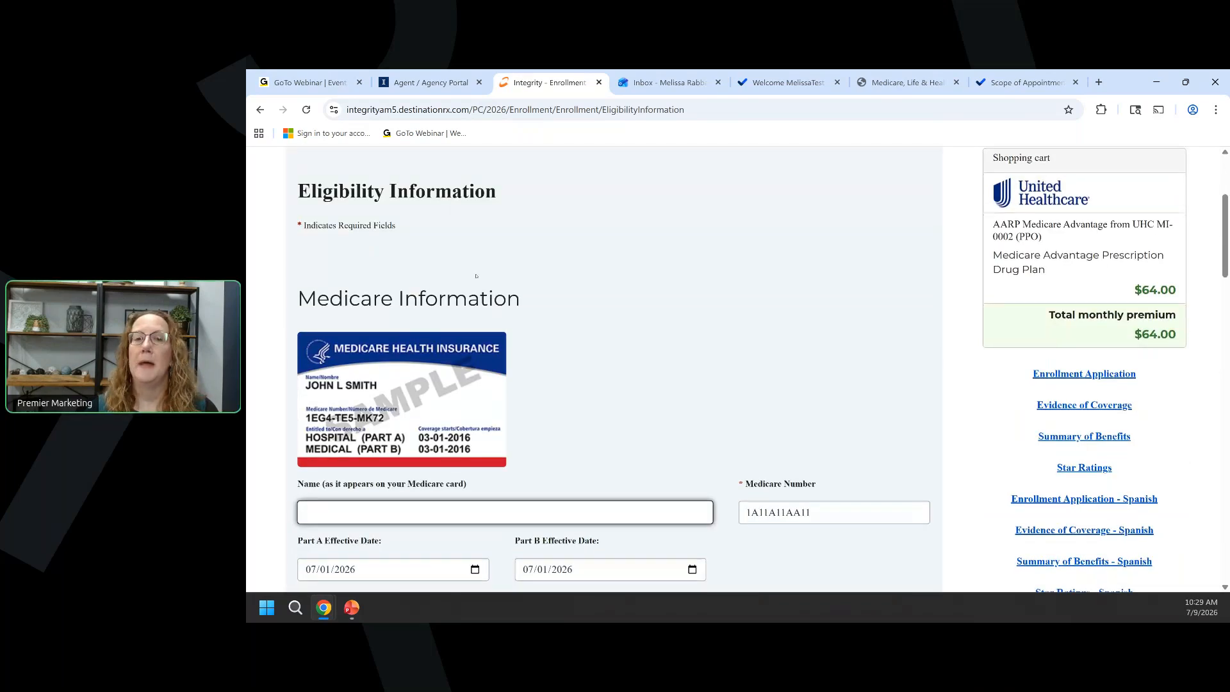
pyautogui.scroll(-1, 476, 276)
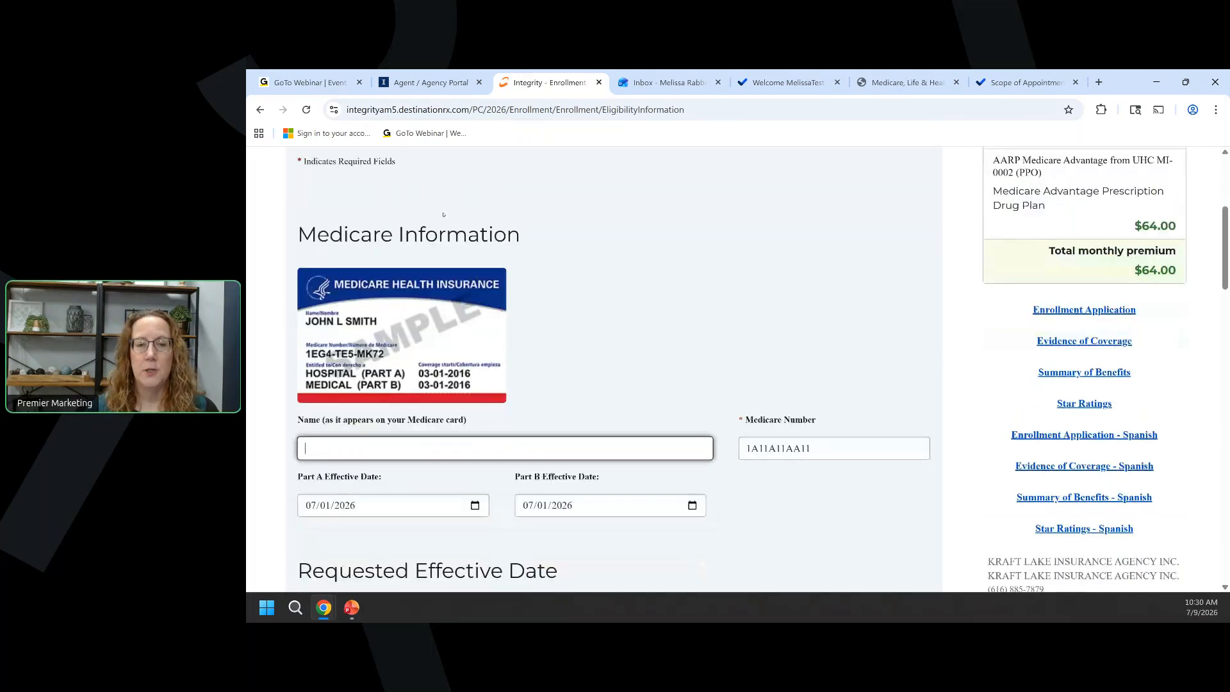
pyautogui.scroll(-1, 443, 214)
pyautogui.press('BackSpace')
pyautogui.press('BackSpace')
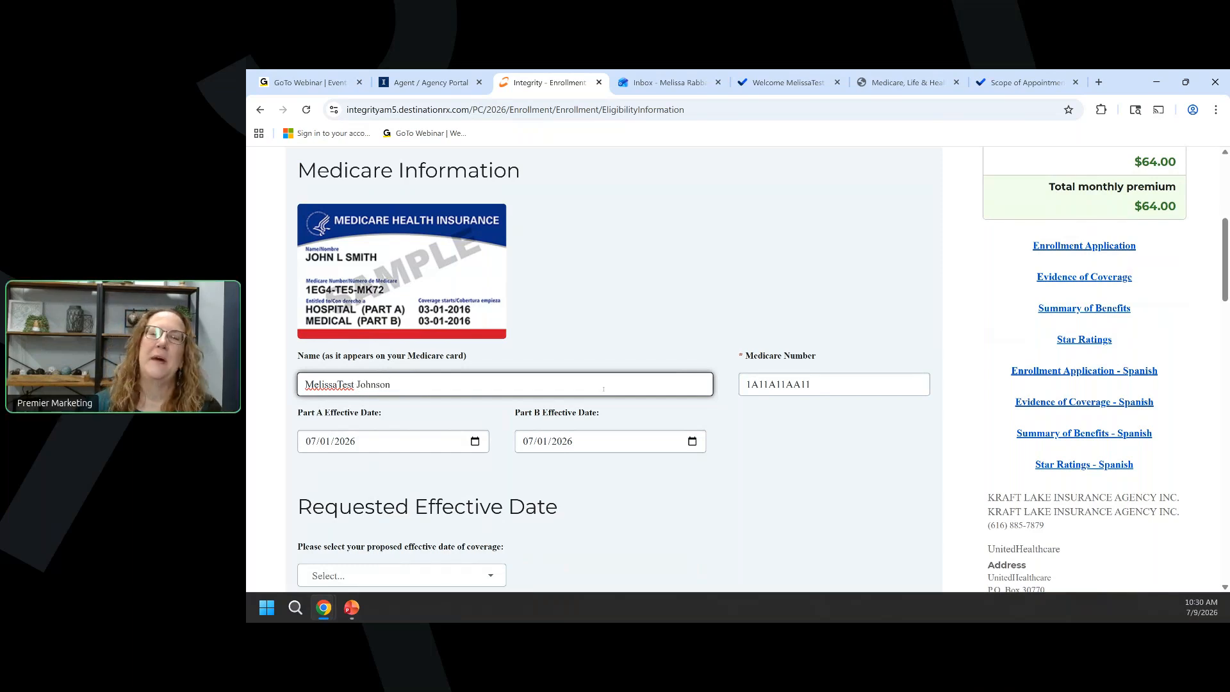
# Set the requested coverage effective date to 08/01/2026.
pyautogui.scroll(-2, 392, 265)
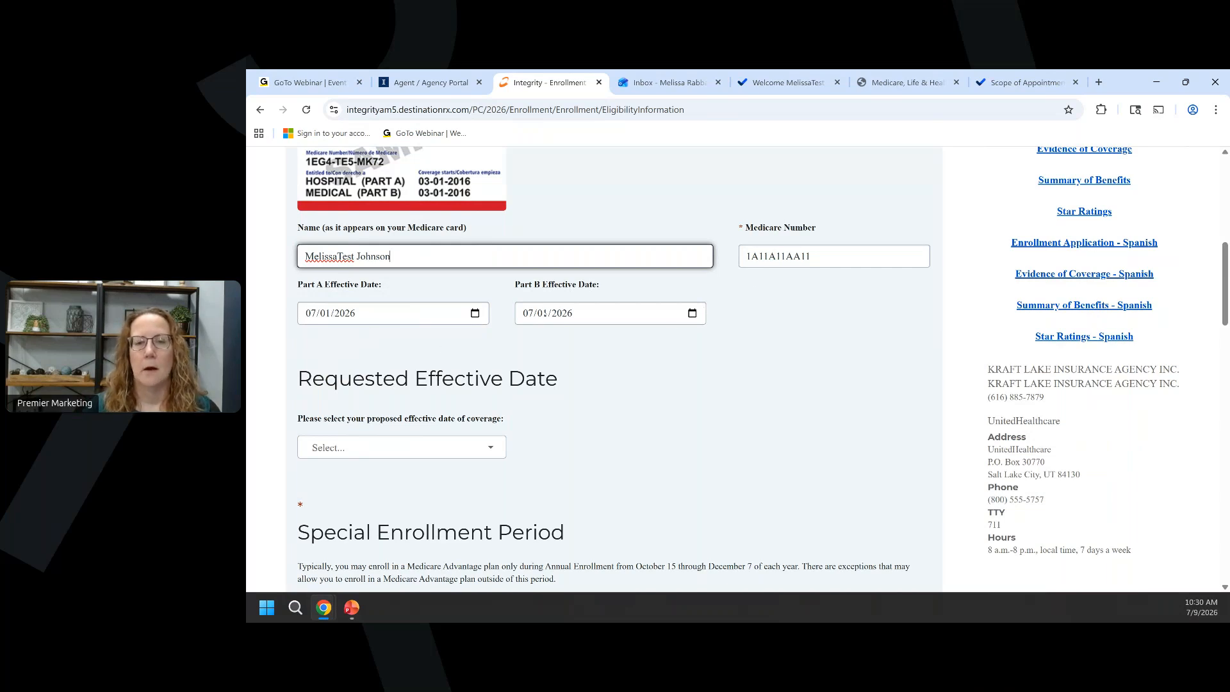
pyautogui.scroll(-3, 525, 325)
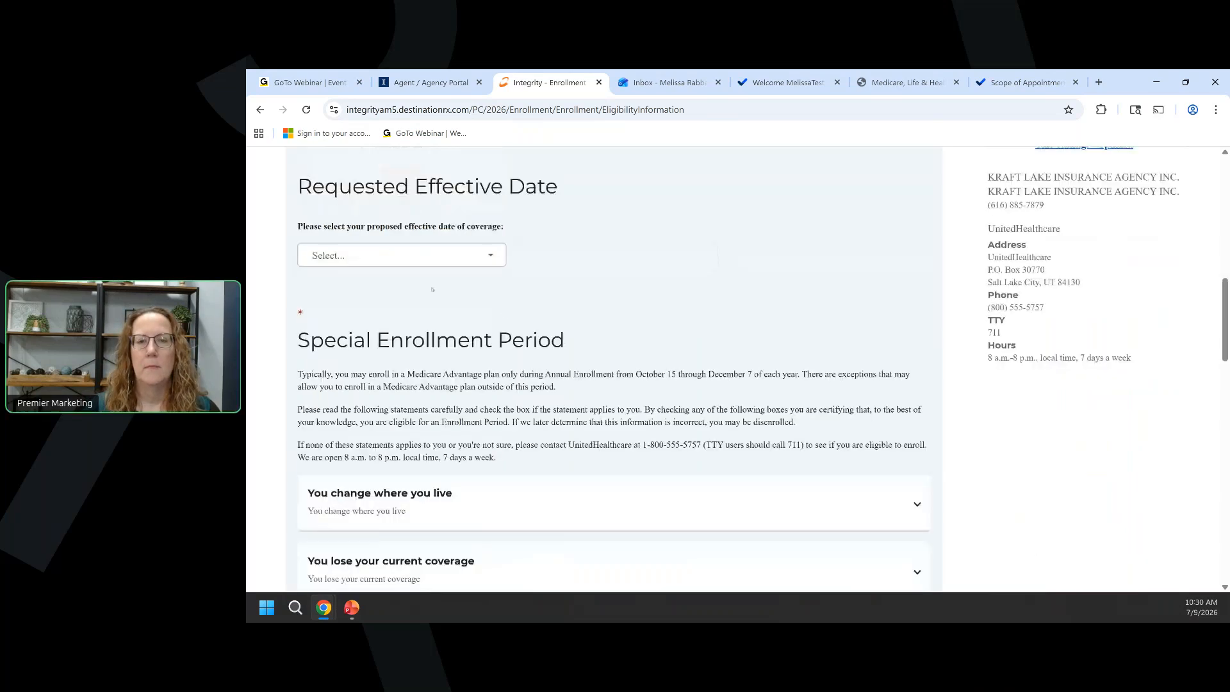
pyautogui.click(431, 255)
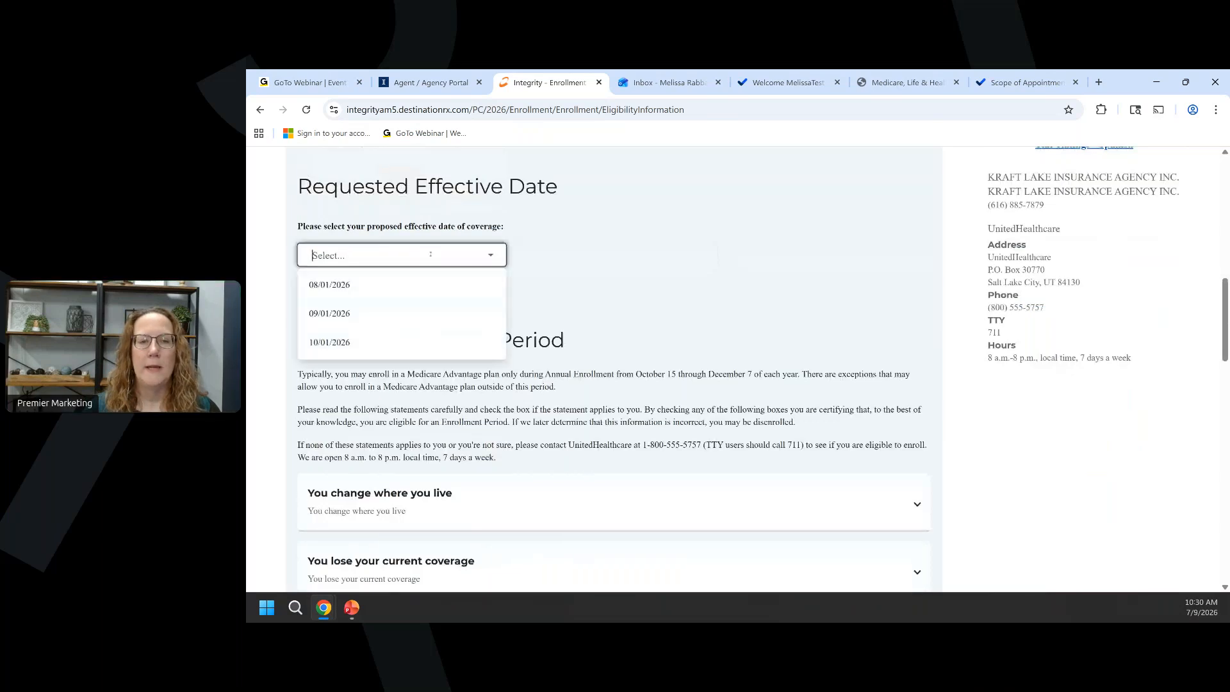
pyautogui.click(348, 287)
pyautogui.scroll(-4, 756, 270)
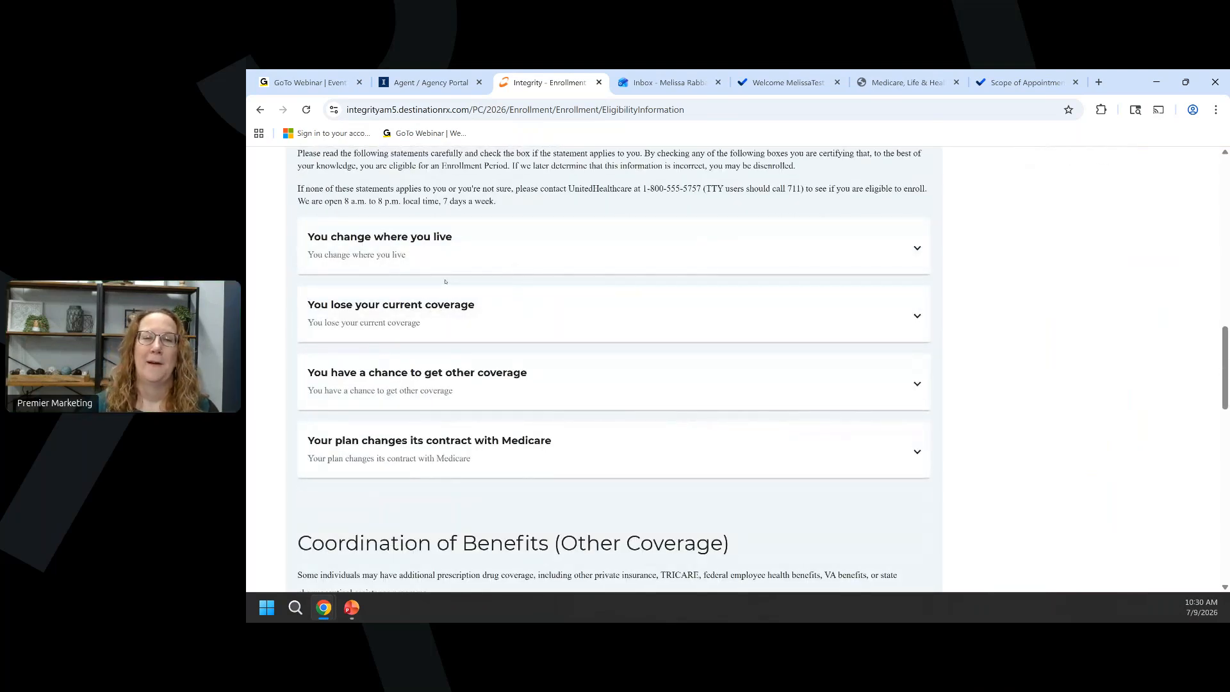
# Mark 'I am new to Medicare' as the enrollment reason.
pyautogui.click(429, 387)
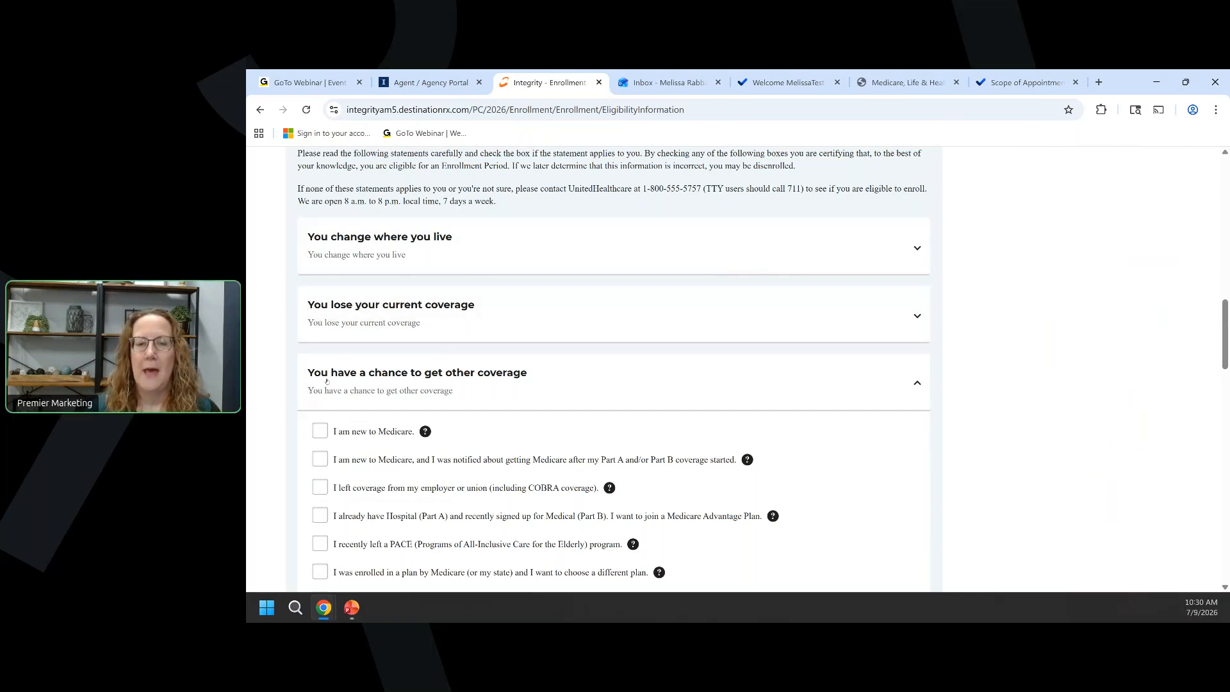
pyautogui.scroll(-1, 363, 383)
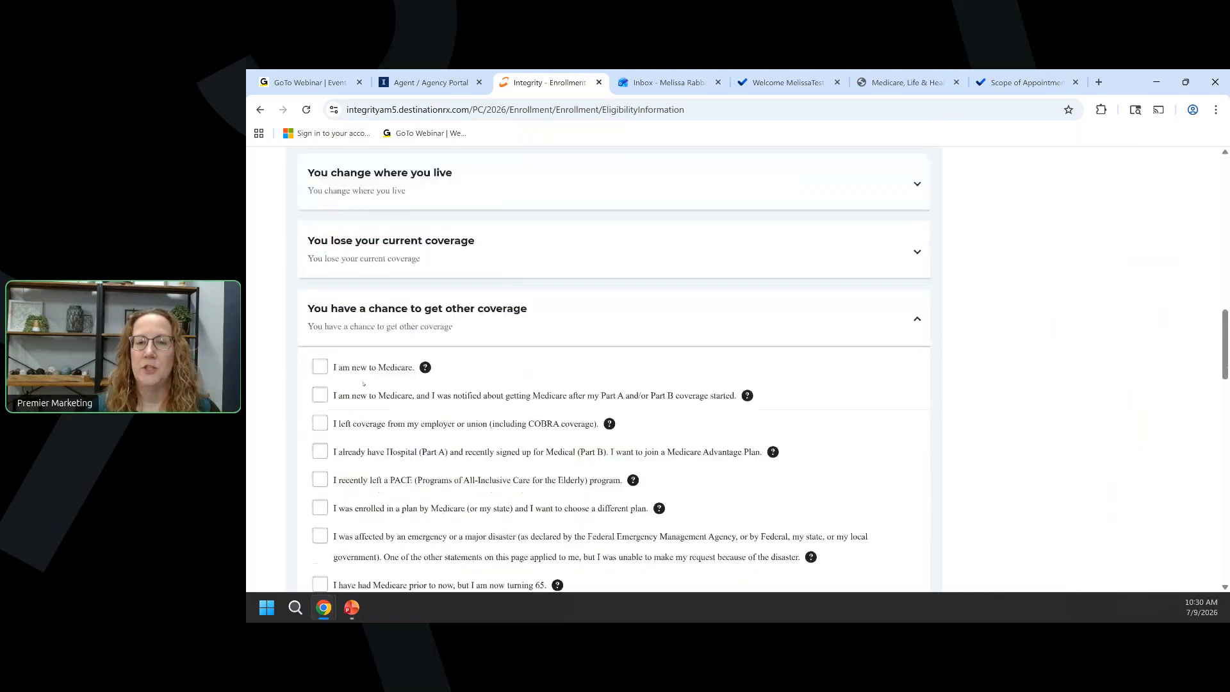
pyautogui.click(319, 366)
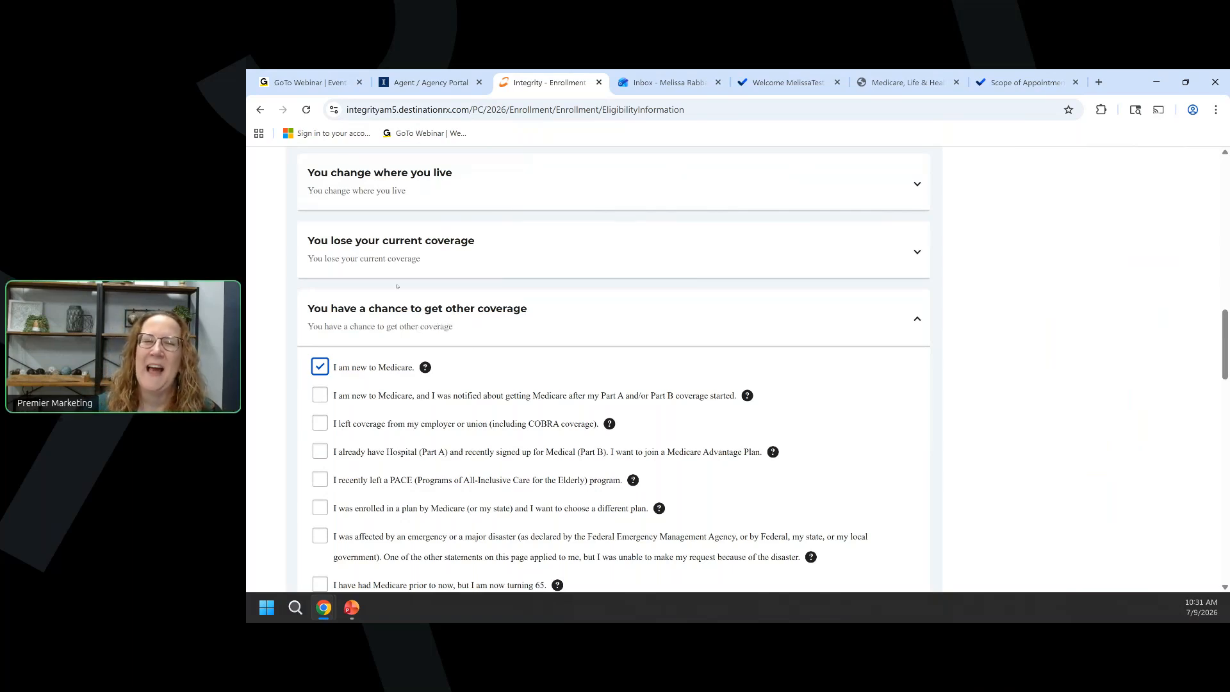
pyautogui.click(385, 270)
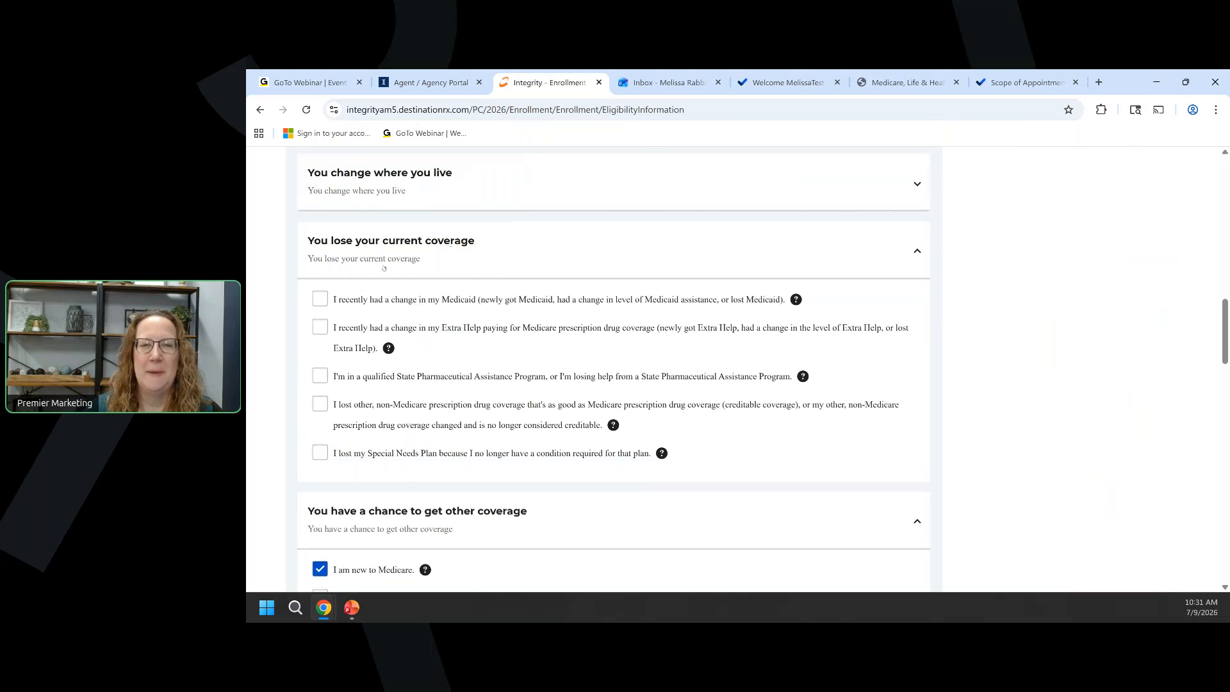
pyautogui.click(393, 174)
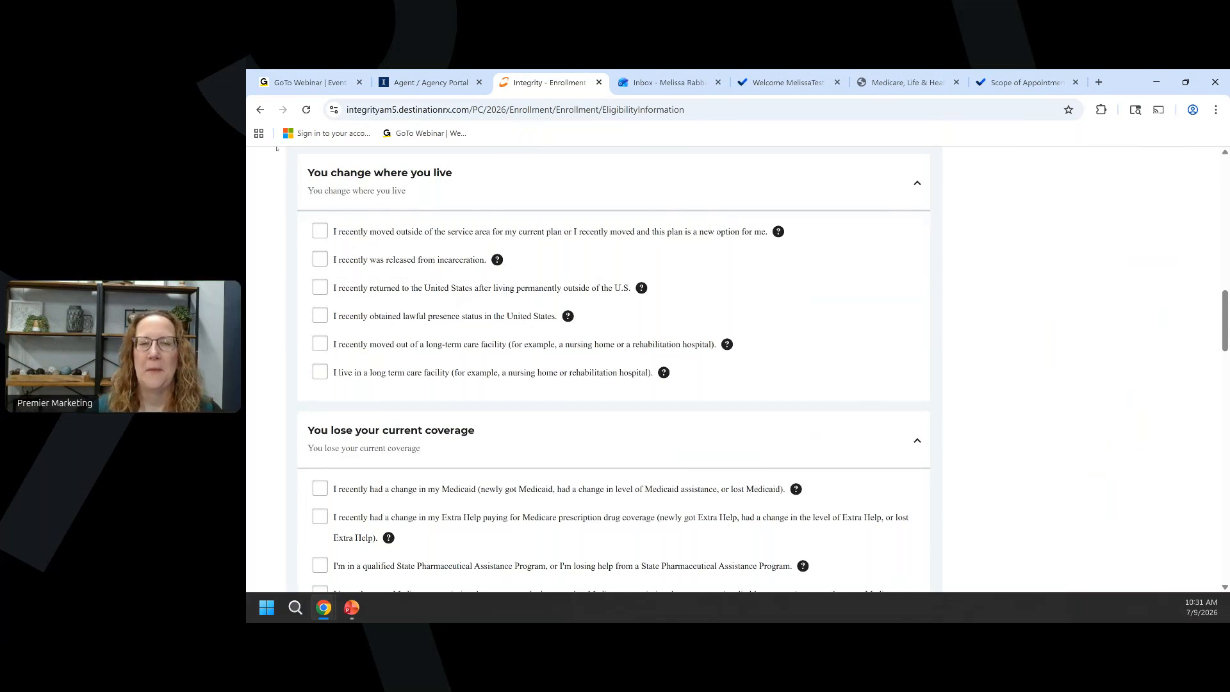
pyautogui.click(403, 200)
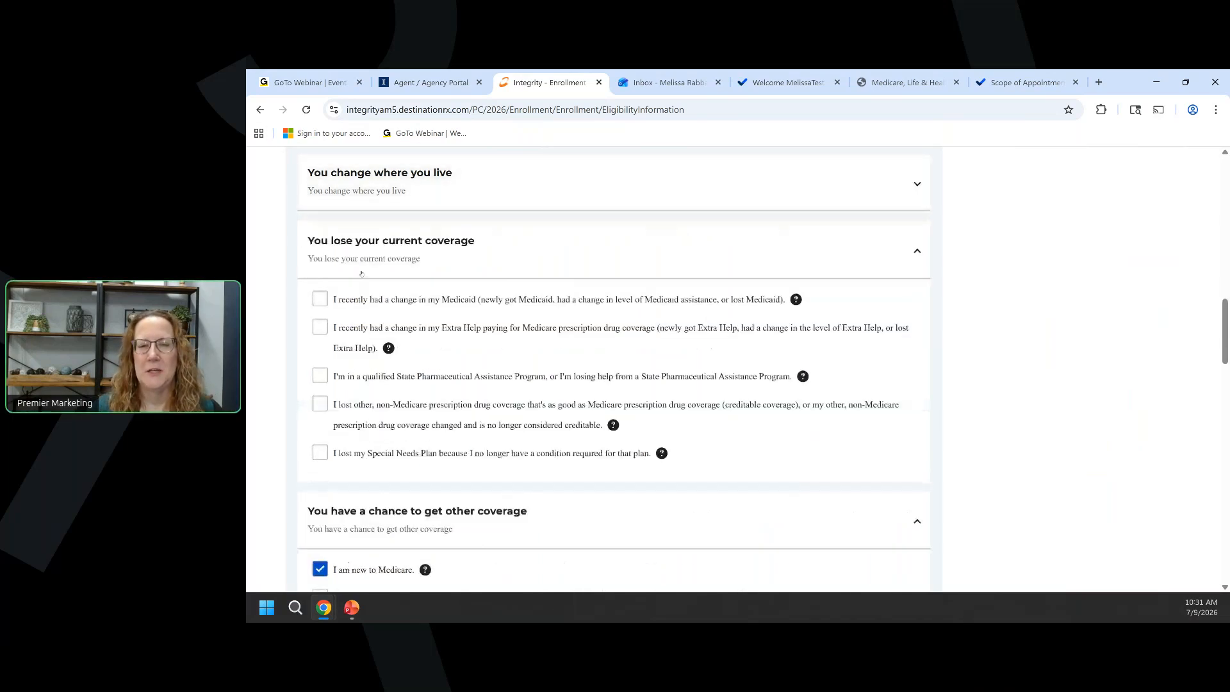
pyautogui.click(368, 261)
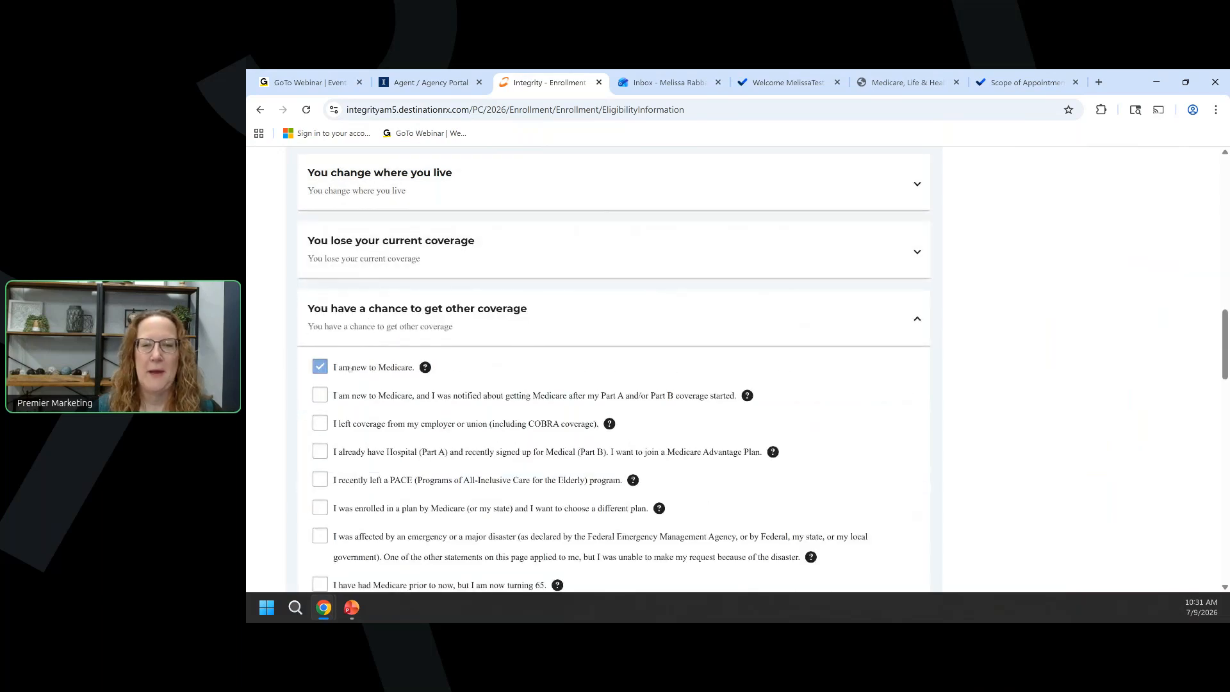
# Answer No to other prescription drug coverage and submit the eligibility page.
pyautogui.scroll(-2, 409, 309)
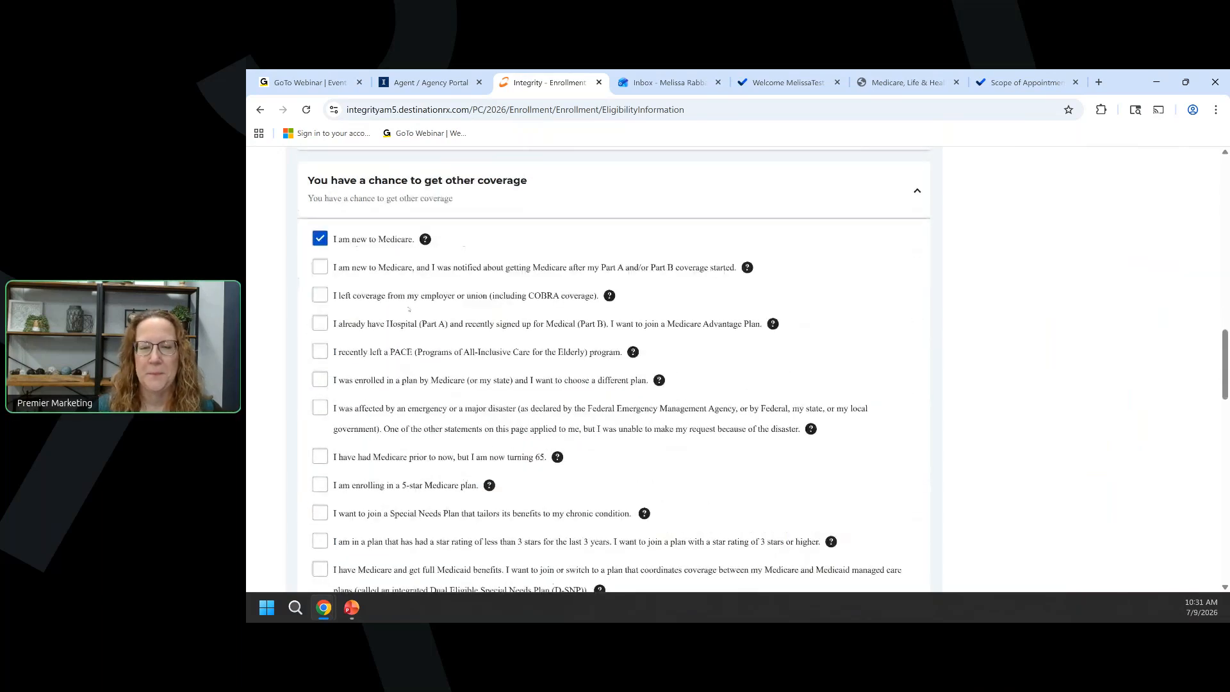
pyautogui.scroll(-2, 553, 460)
pyautogui.scroll(-3, 408, 309)
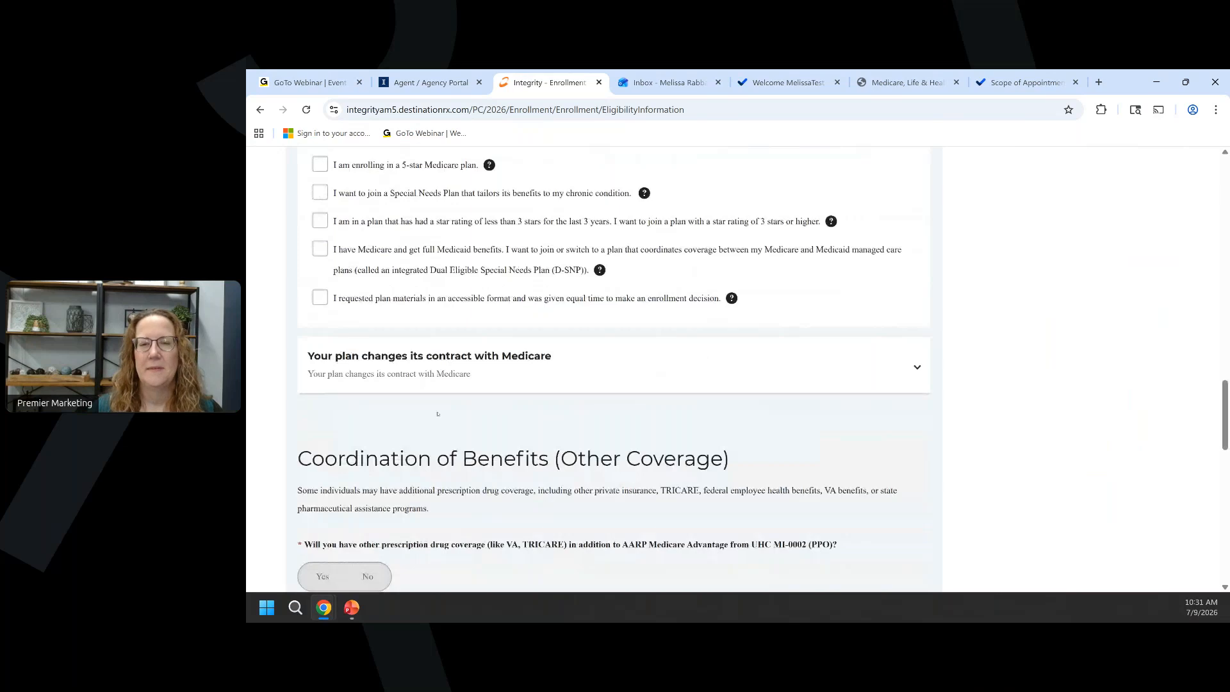
pyautogui.scroll(-3, 437, 414)
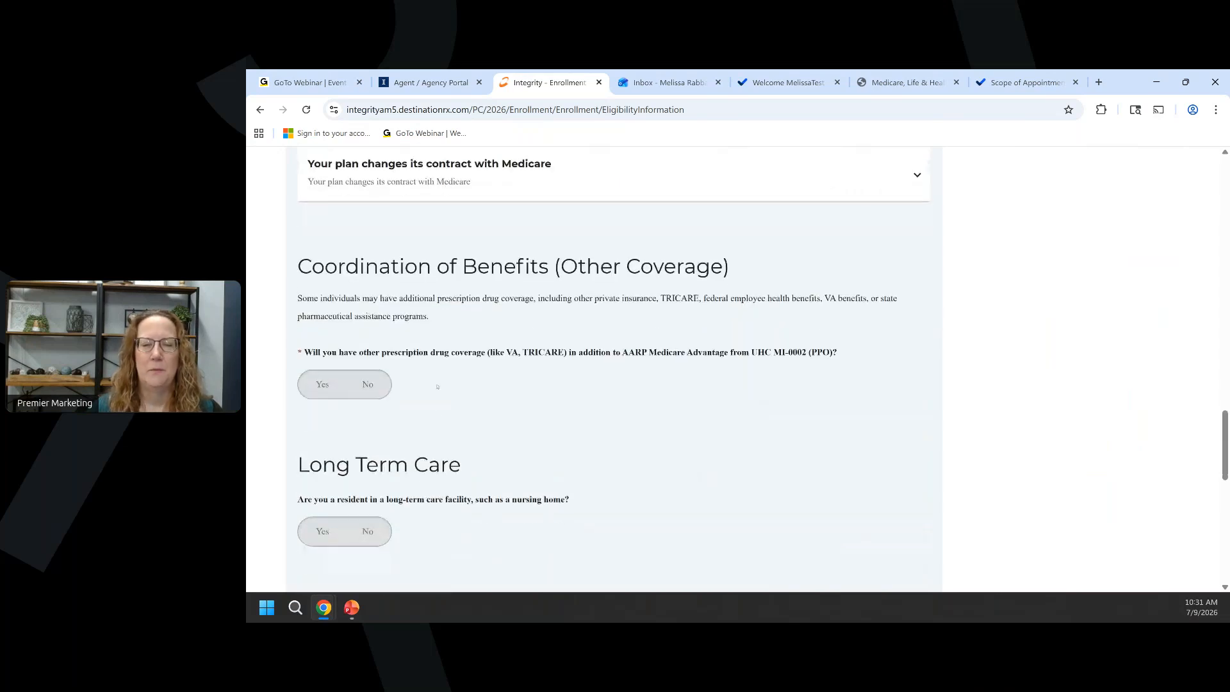
pyautogui.scroll(-1, 438, 386)
pyautogui.click(378, 317)
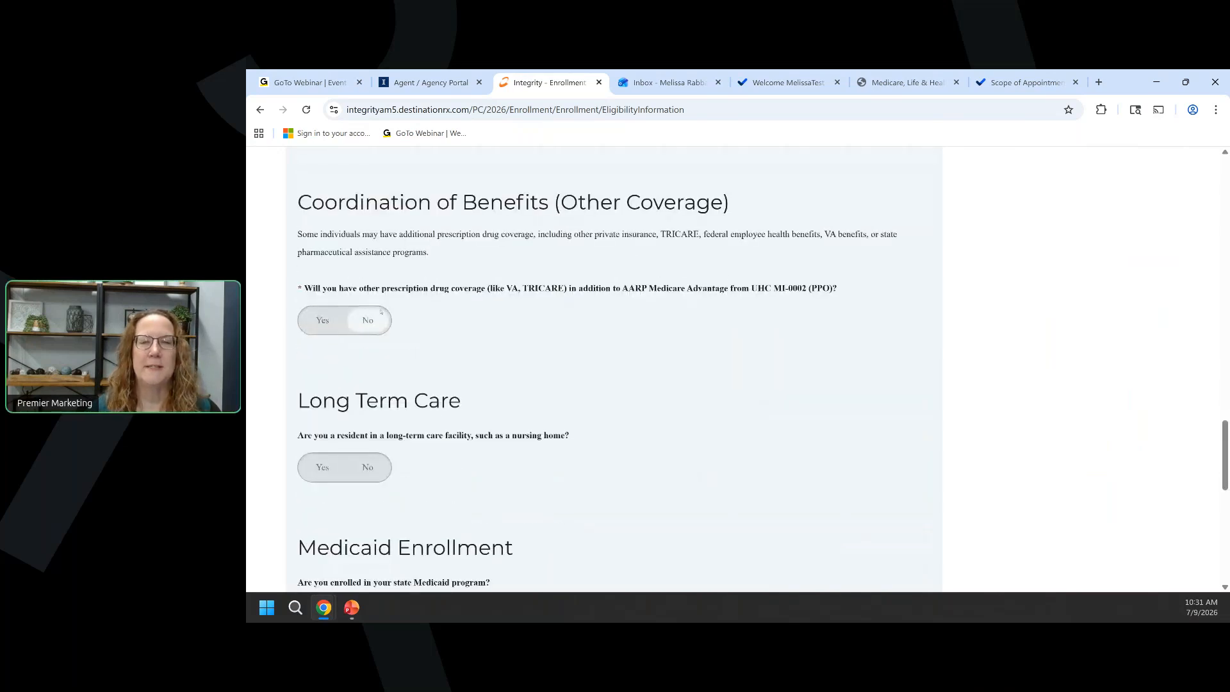
pyautogui.click(381, 311)
pyautogui.scroll(-1, 465, 372)
pyautogui.scroll(-2, 455, 371)
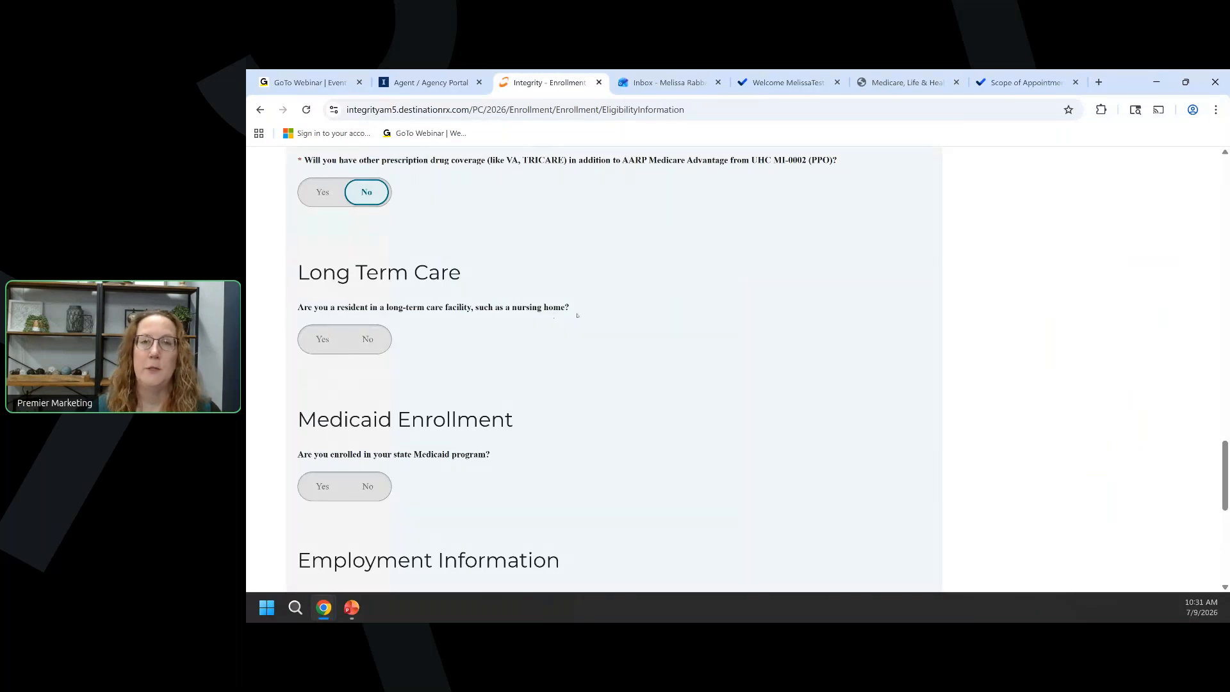
pyautogui.scroll(-2, 496, 328)
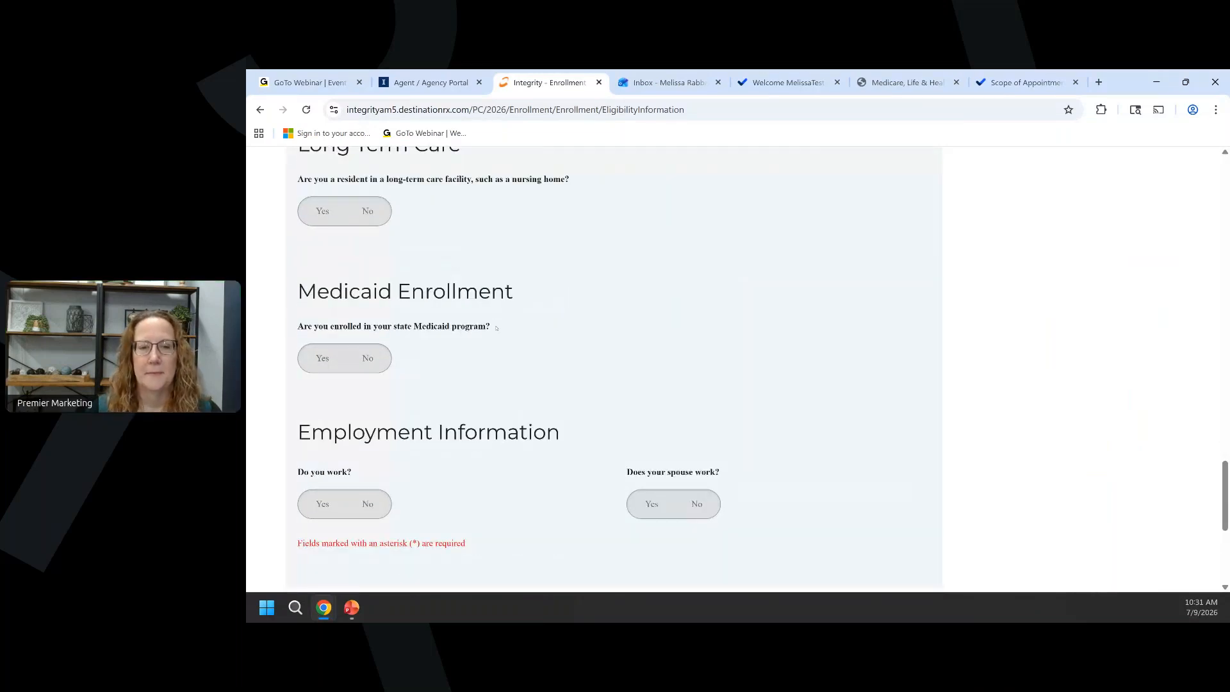
pyautogui.scroll(-2, 496, 328)
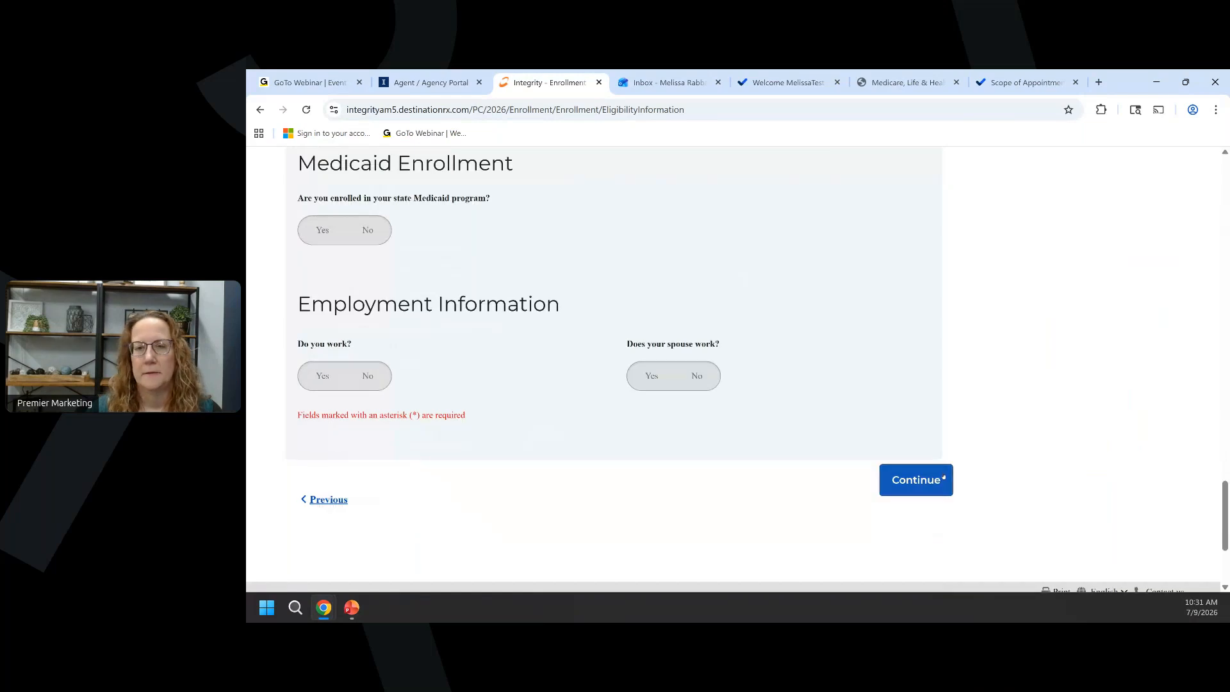
pyautogui.click(943, 476)
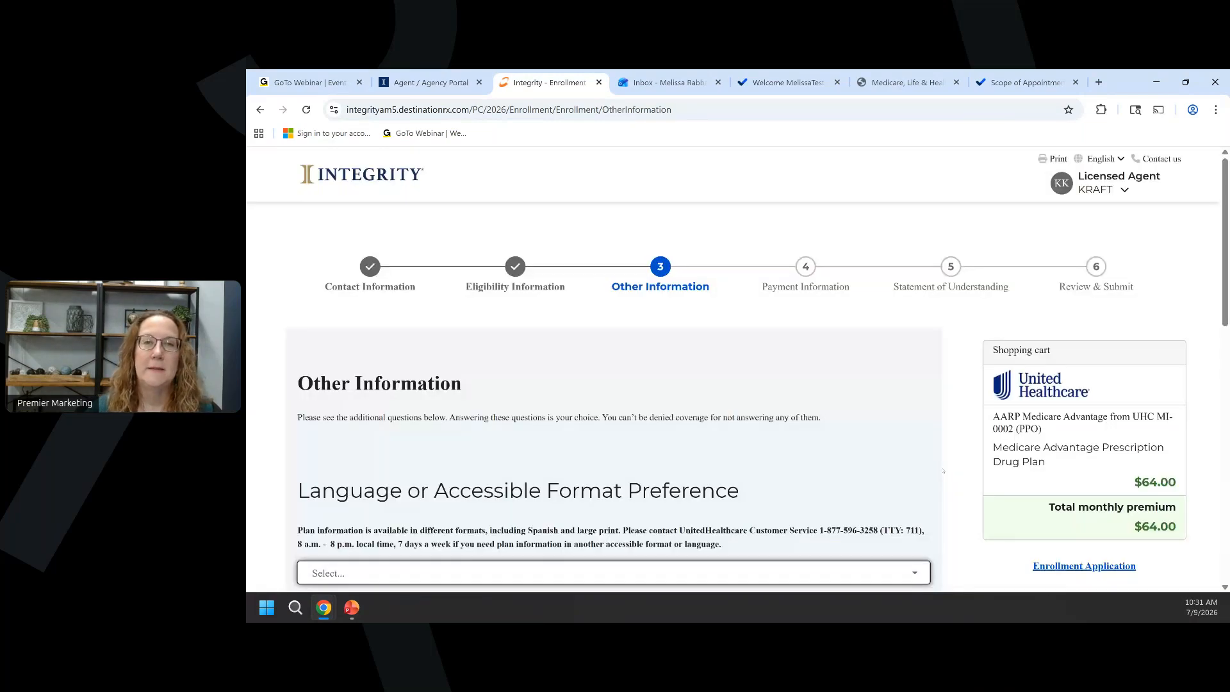
# Scroll through the Other Information page's optional language, format and physician questions.
pyautogui.scroll(-4, 559, 344)
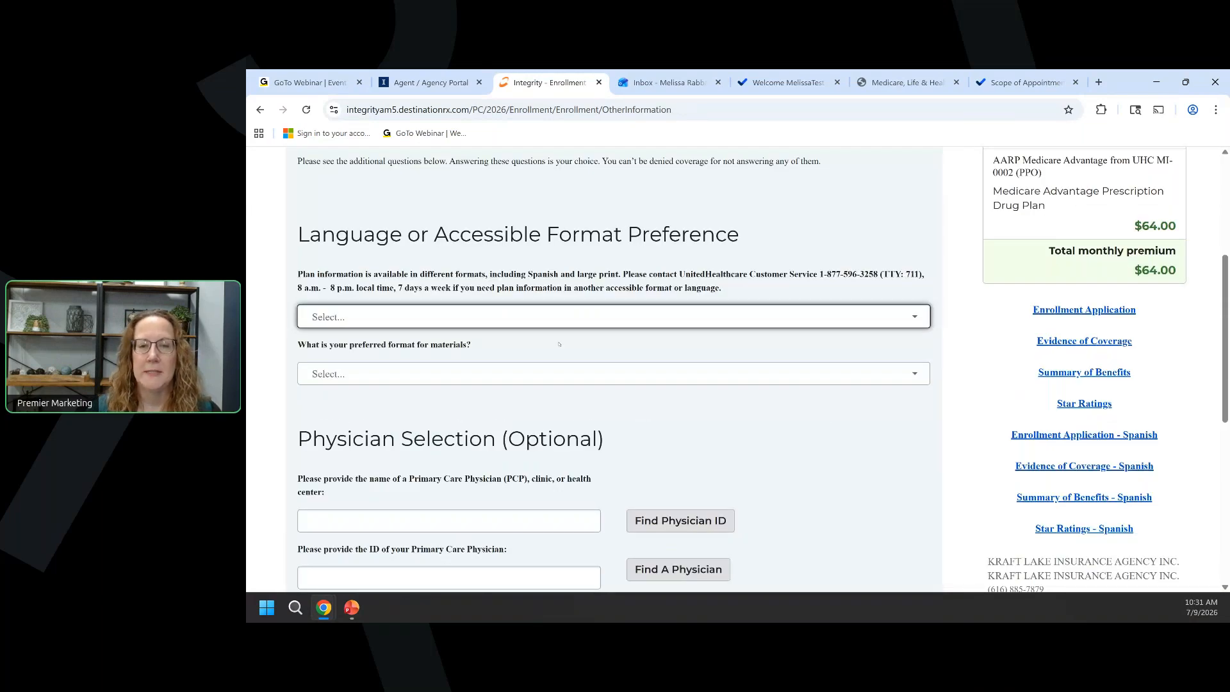
pyautogui.scroll(-3, 523, 321)
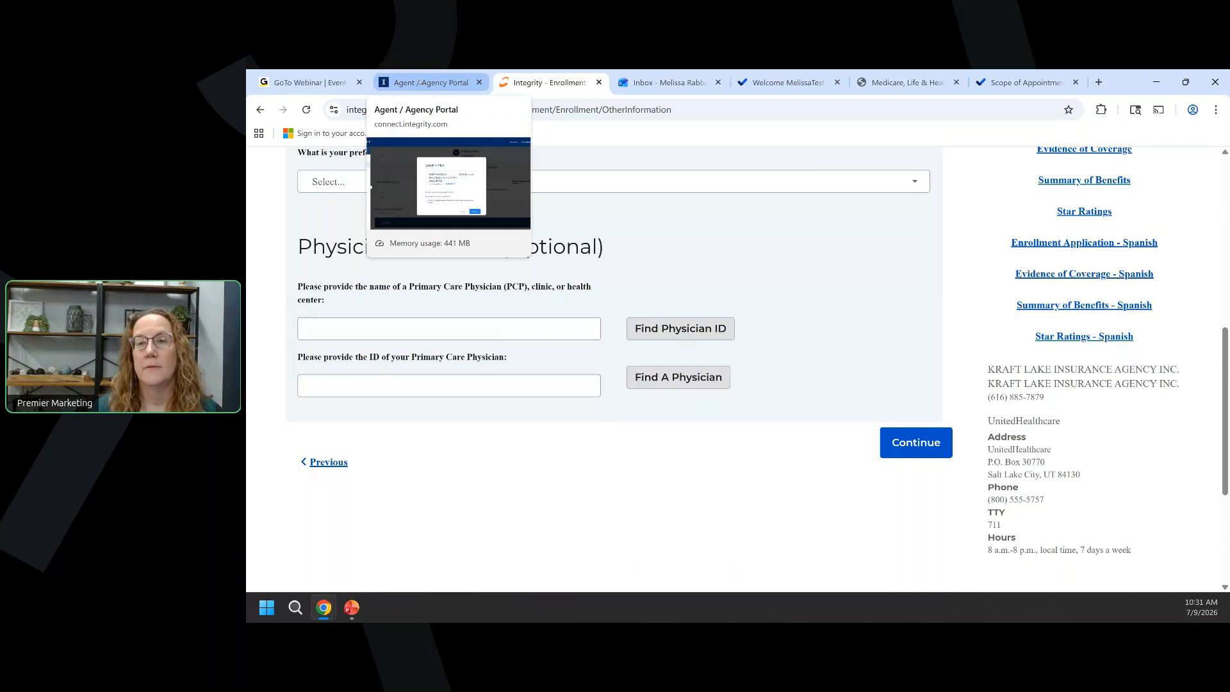
# Check which provider locations the MI-0001 plan covers in the agent portal.
pyautogui.click(420, 82)
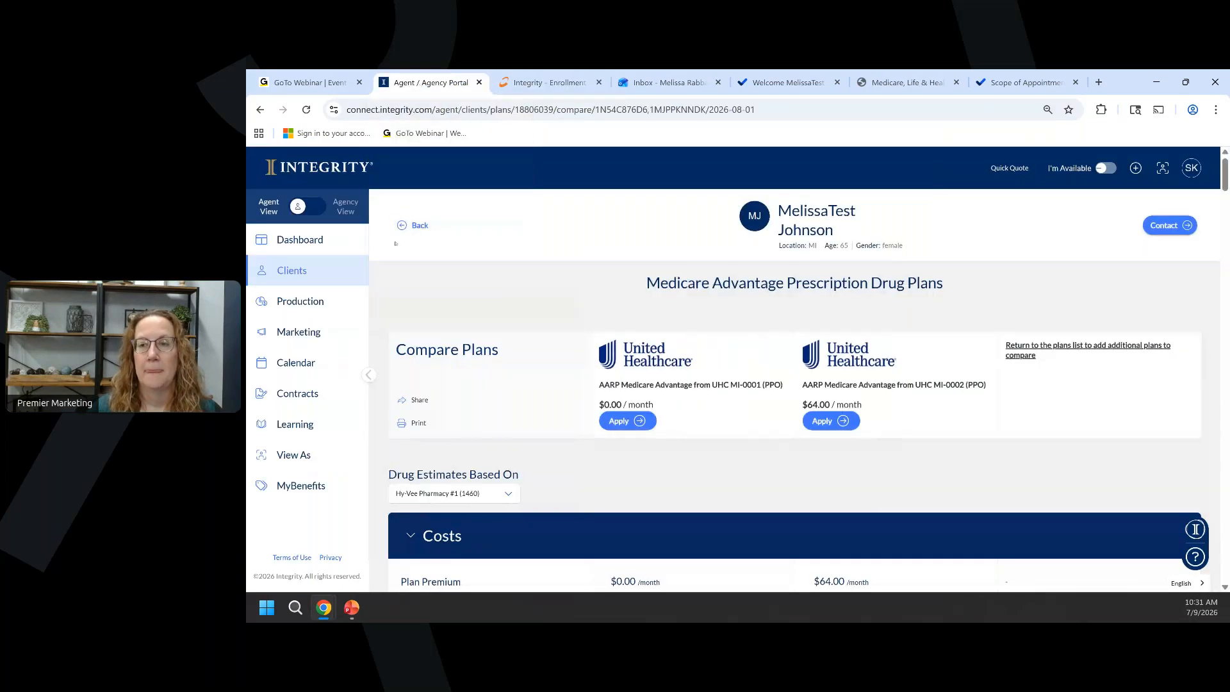
pyautogui.scroll(-8, 462, 353)
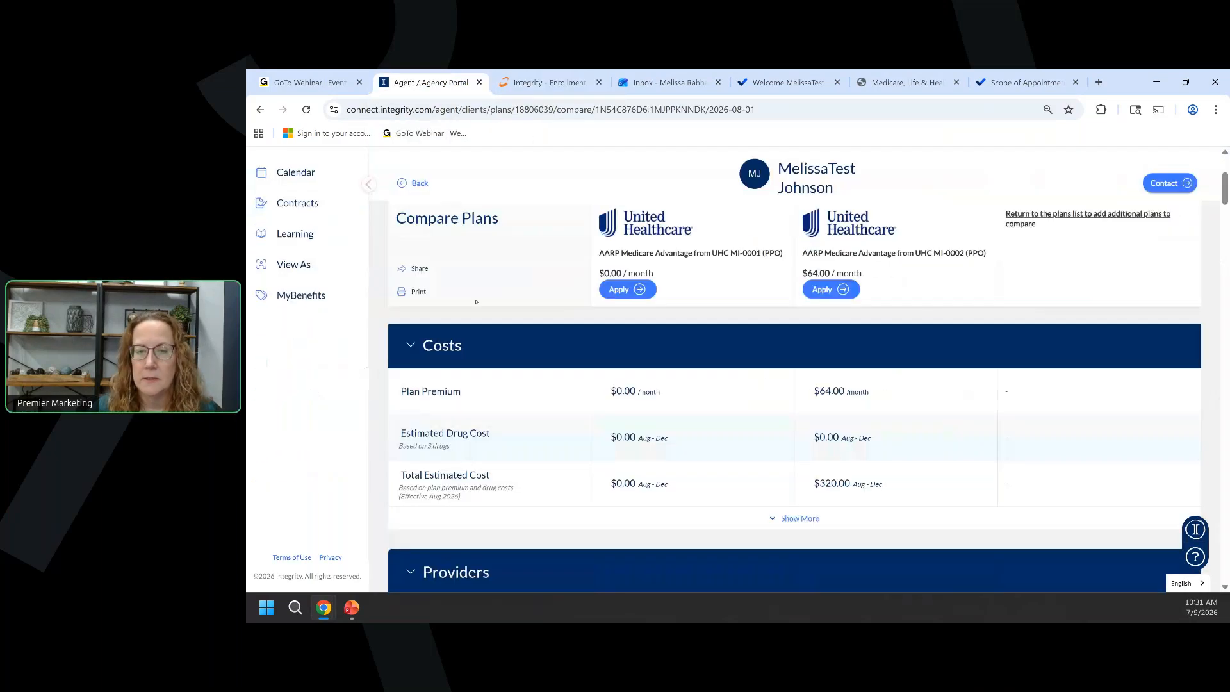
pyautogui.scroll(2, 462, 353)
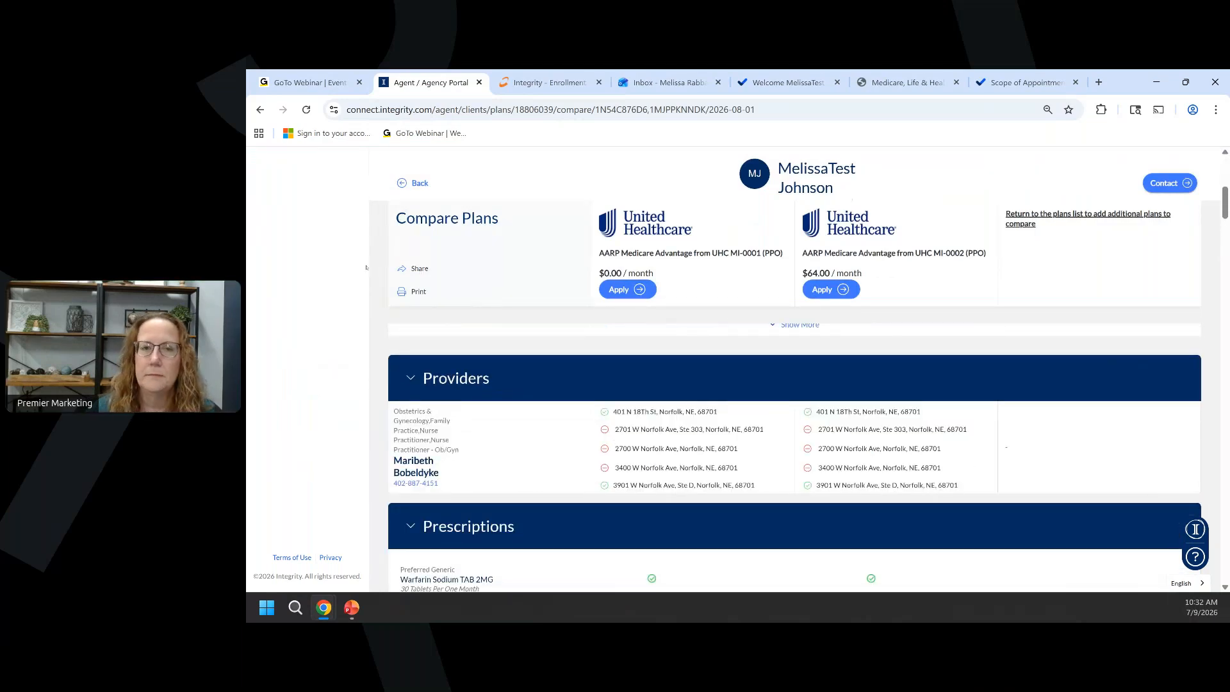
pyautogui.click(417, 183)
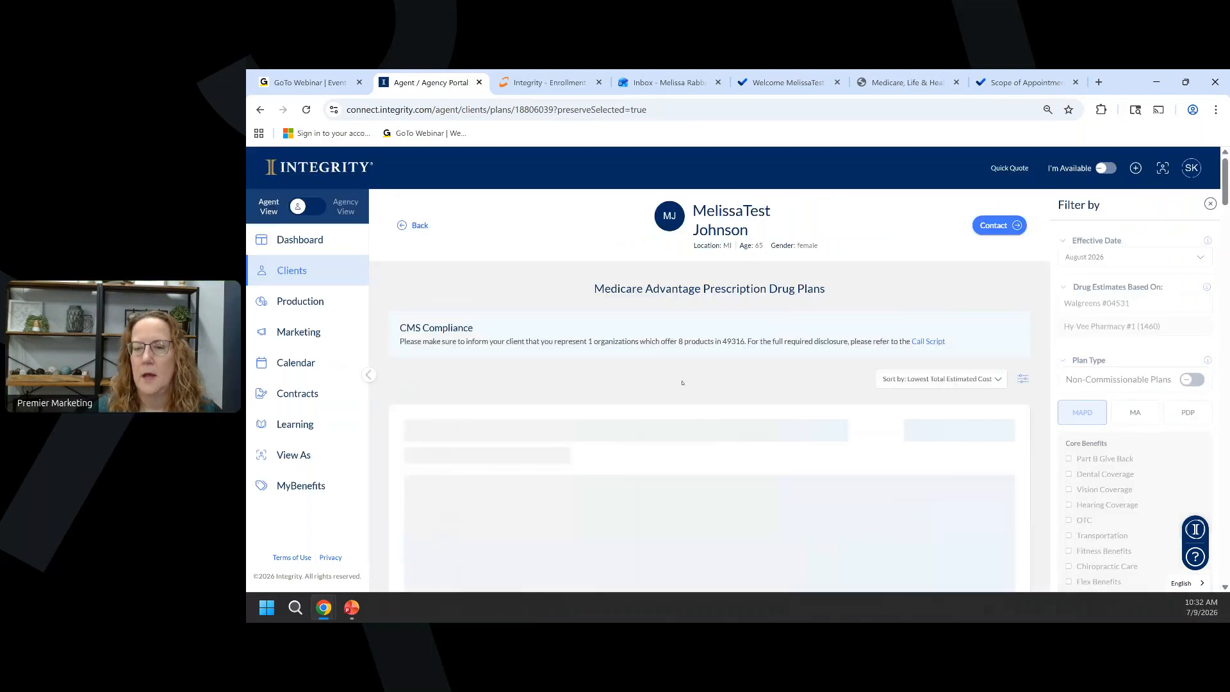
pyautogui.scroll(-2, 683, 382)
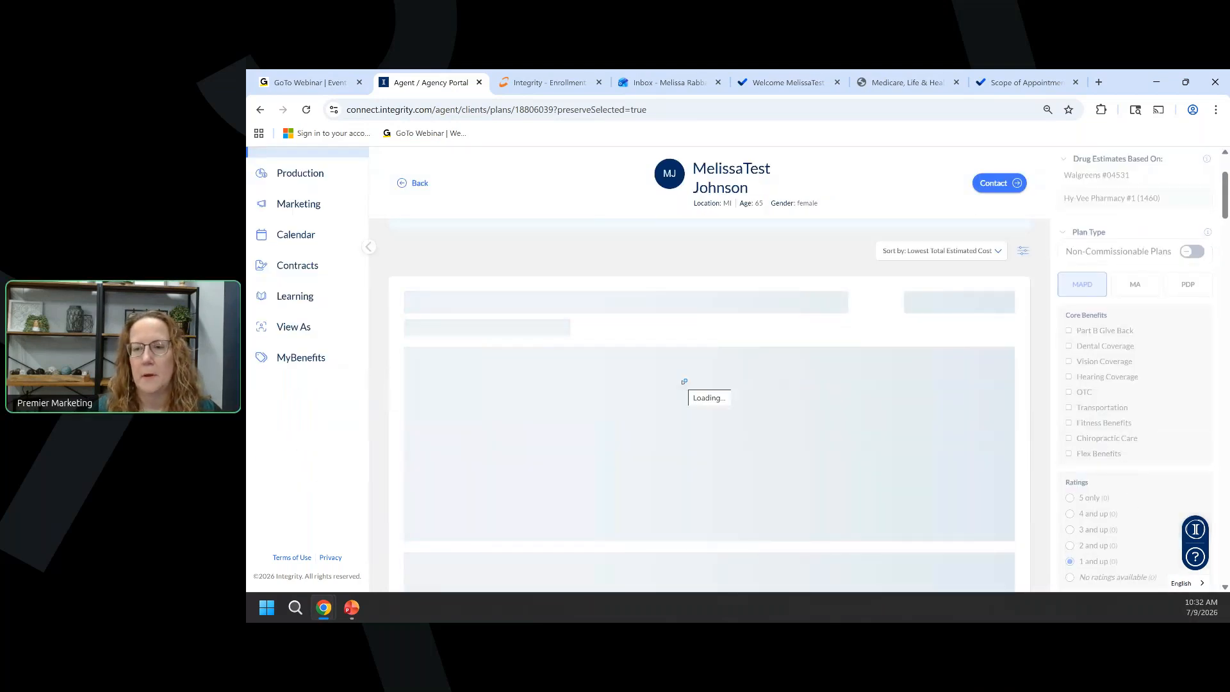
pyautogui.scroll(-2, 683, 382)
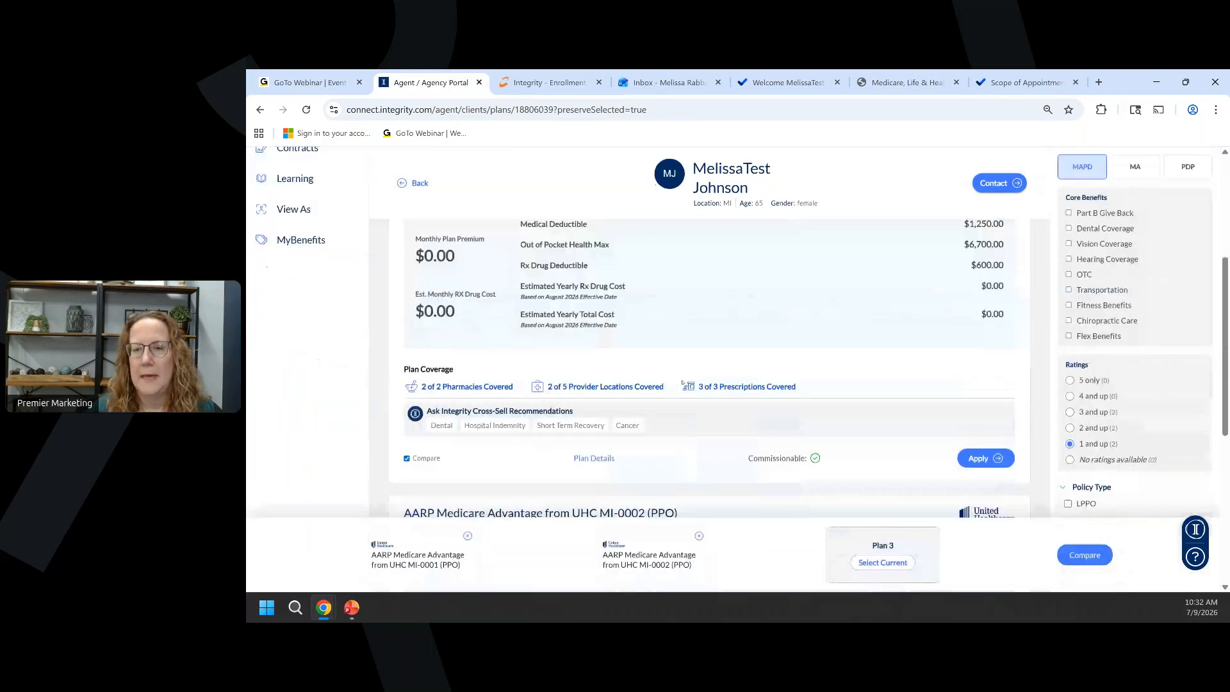
pyautogui.click(585, 375)
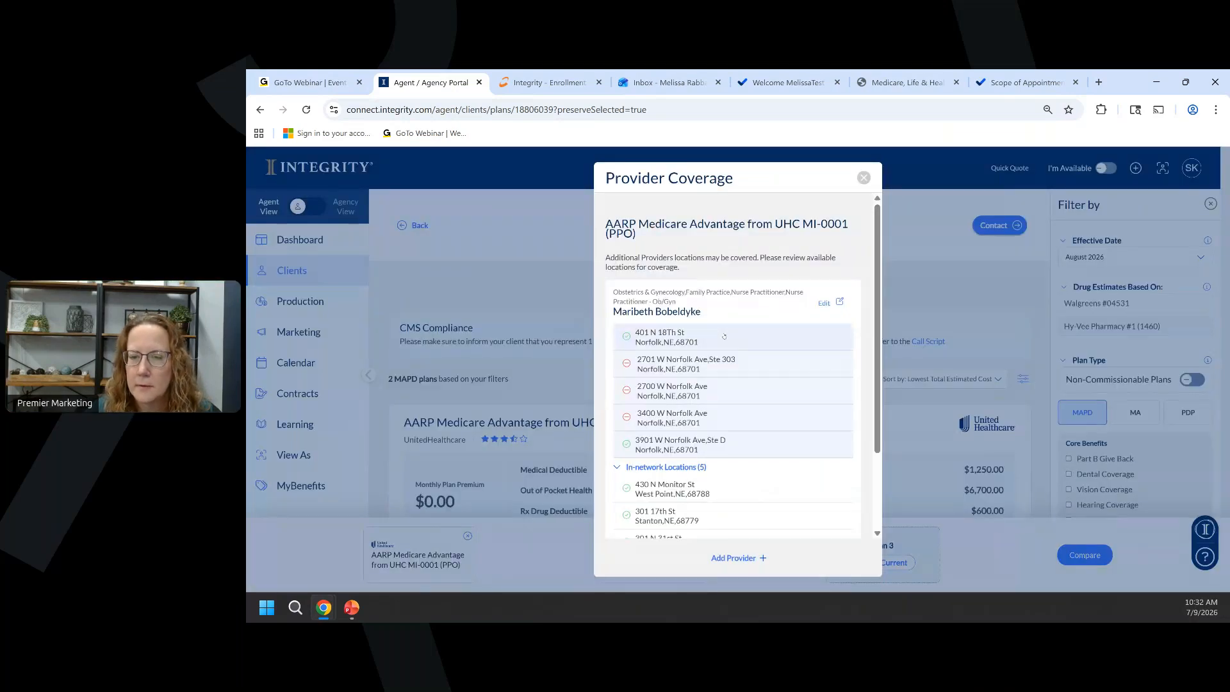
pyautogui.scroll(-3, 814, 232)
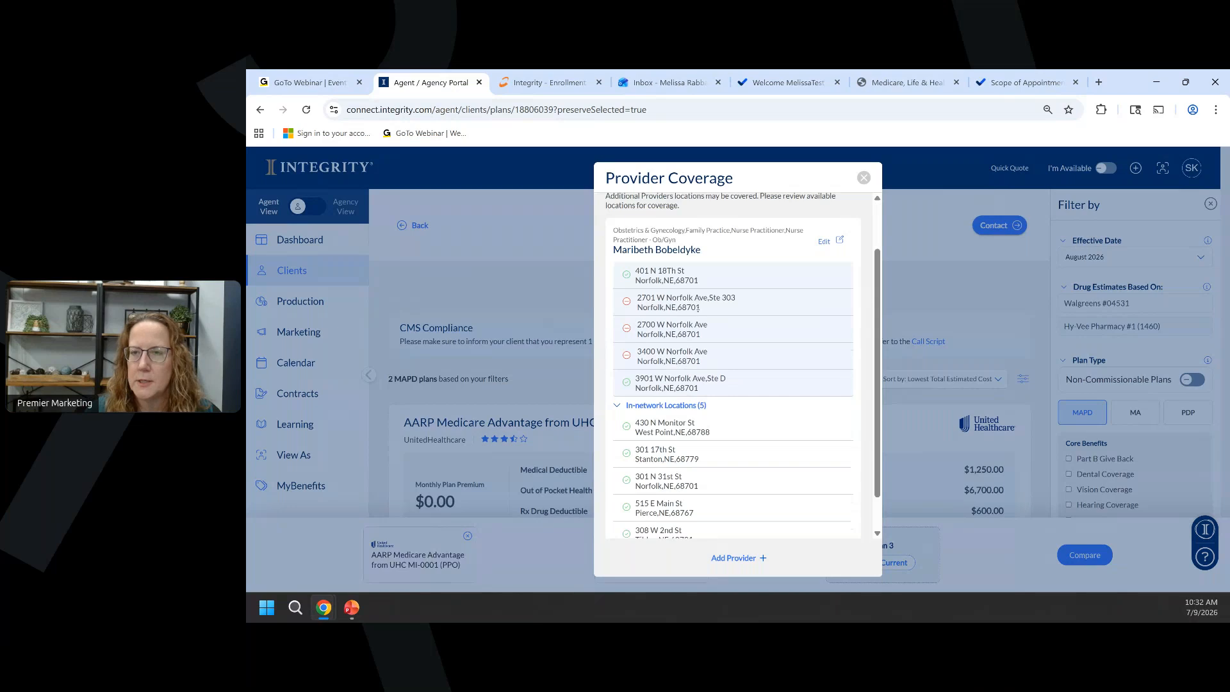
pyautogui.scroll(3, 814, 232)
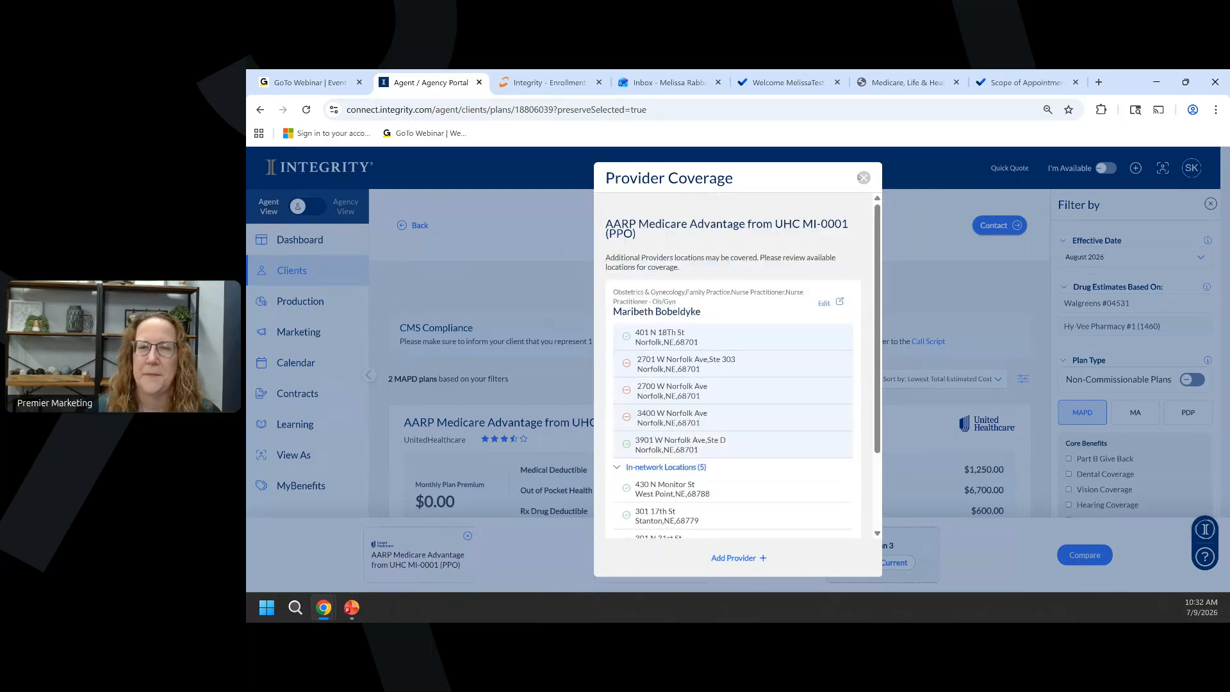
pyautogui.click(861, 177)
# Copy the OB/GYN provider's ID 797757 from the client's Medical Profile.
pyautogui.click(420, 227)
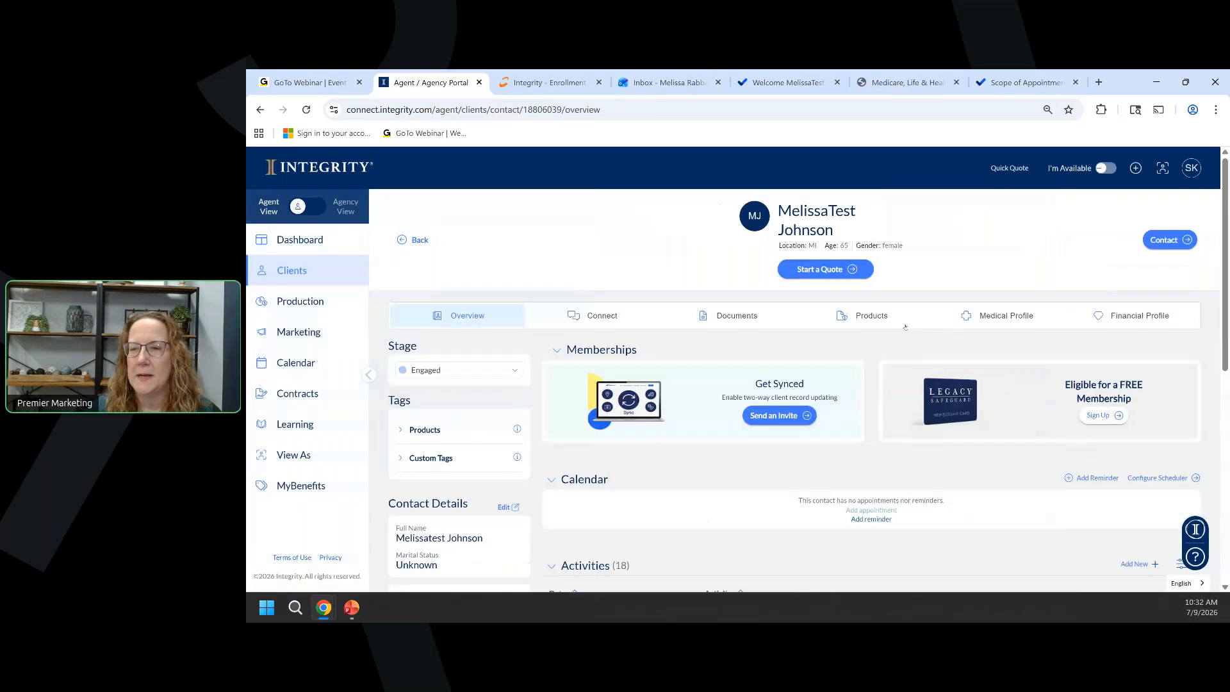
pyautogui.click(1024, 320)
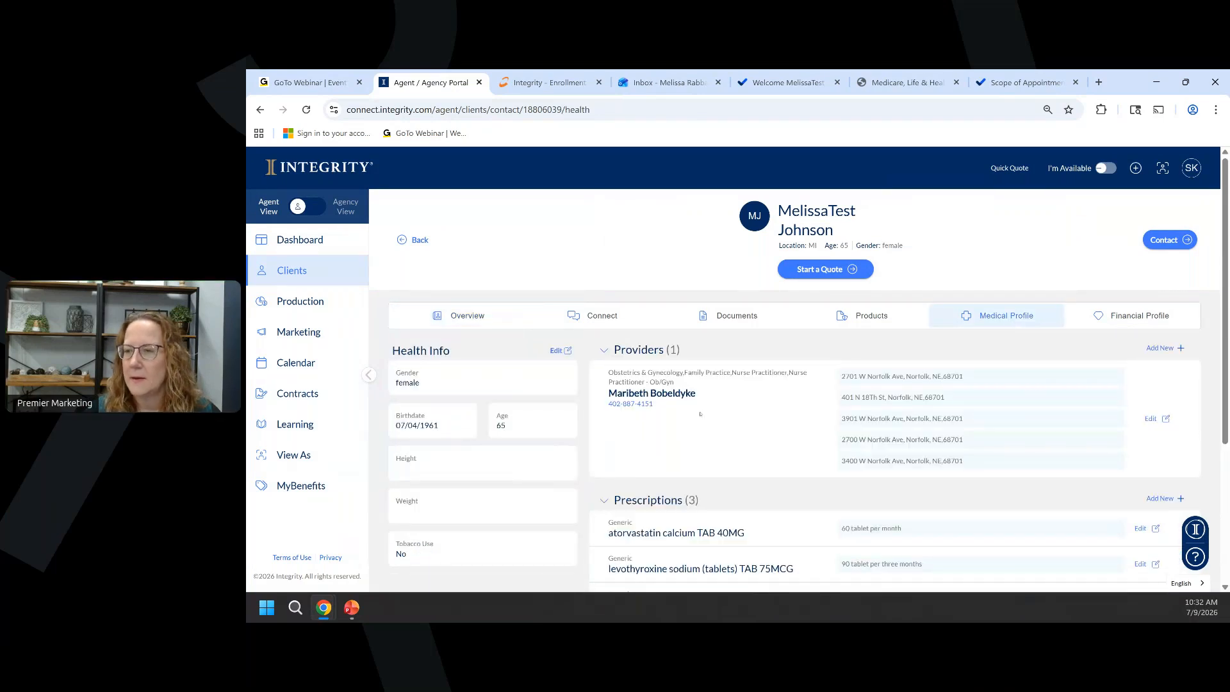
pyautogui.click(1151, 420)
pyautogui.doubleClick(625, 292)
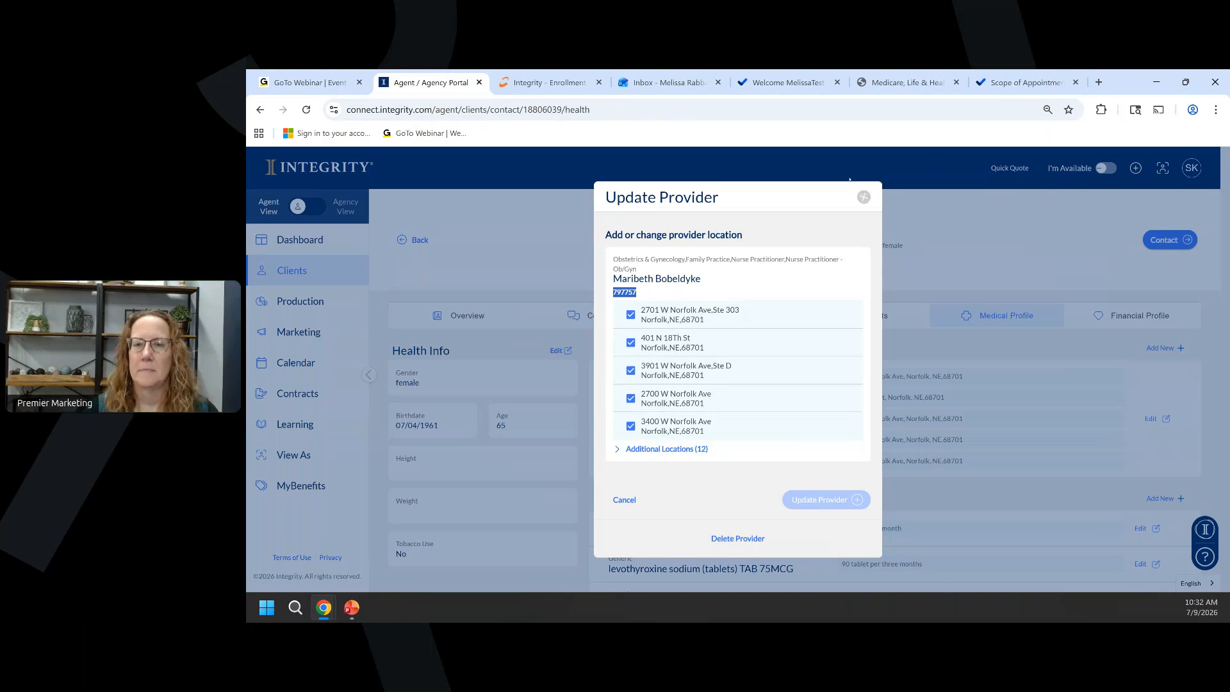
pyautogui.click(864, 196)
# Paste 797757 as the PCP ID and continue to payment information.
pyautogui.click(534, 82)
pyautogui.write('797757')
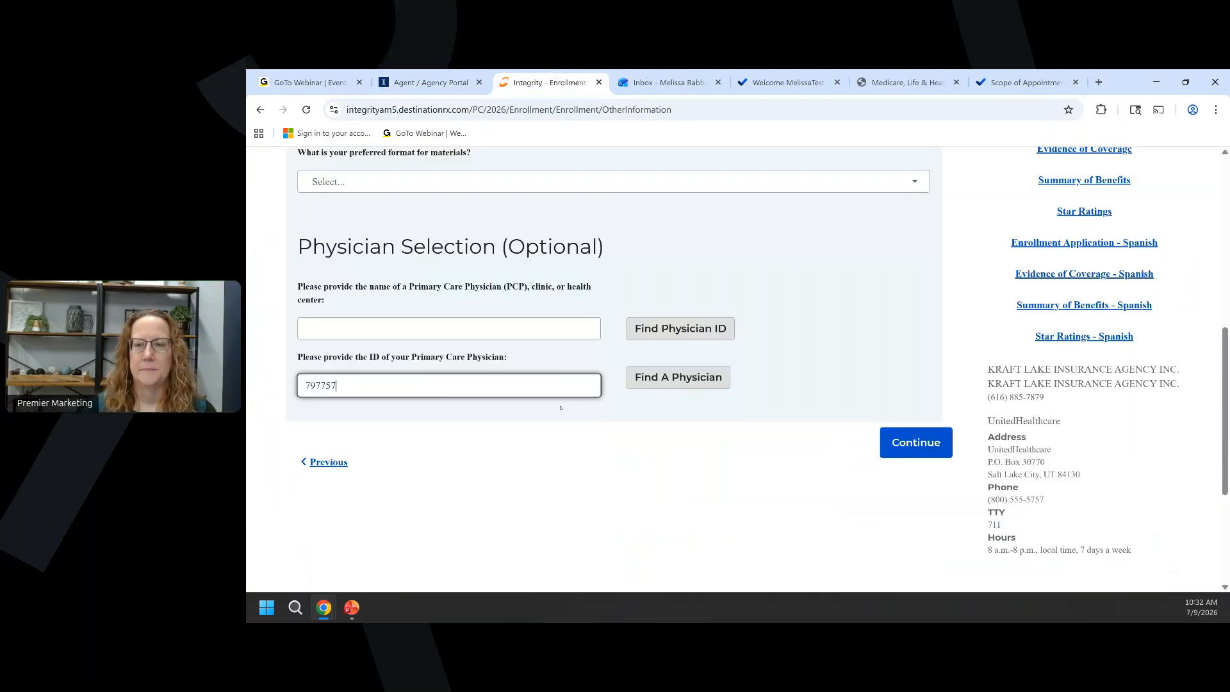
pyautogui.click(899, 446)
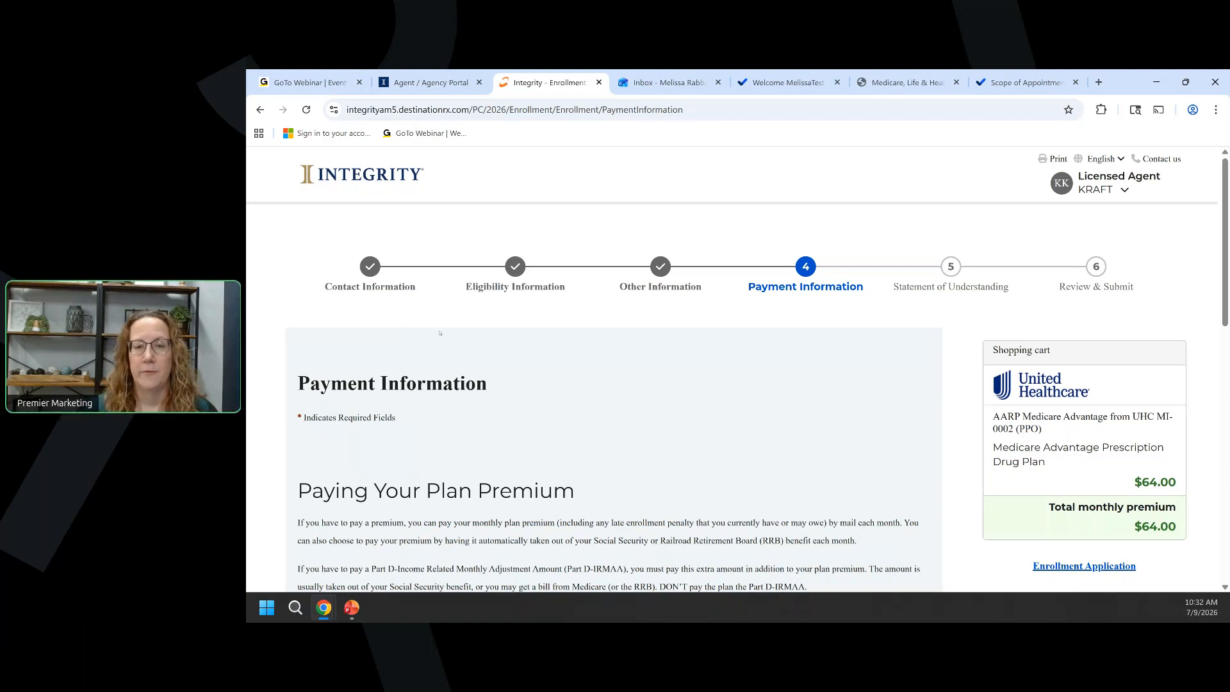
# Set premium payment to automatic deduction from Social Security benefits.
pyautogui.scroll(-4, 535, 190)
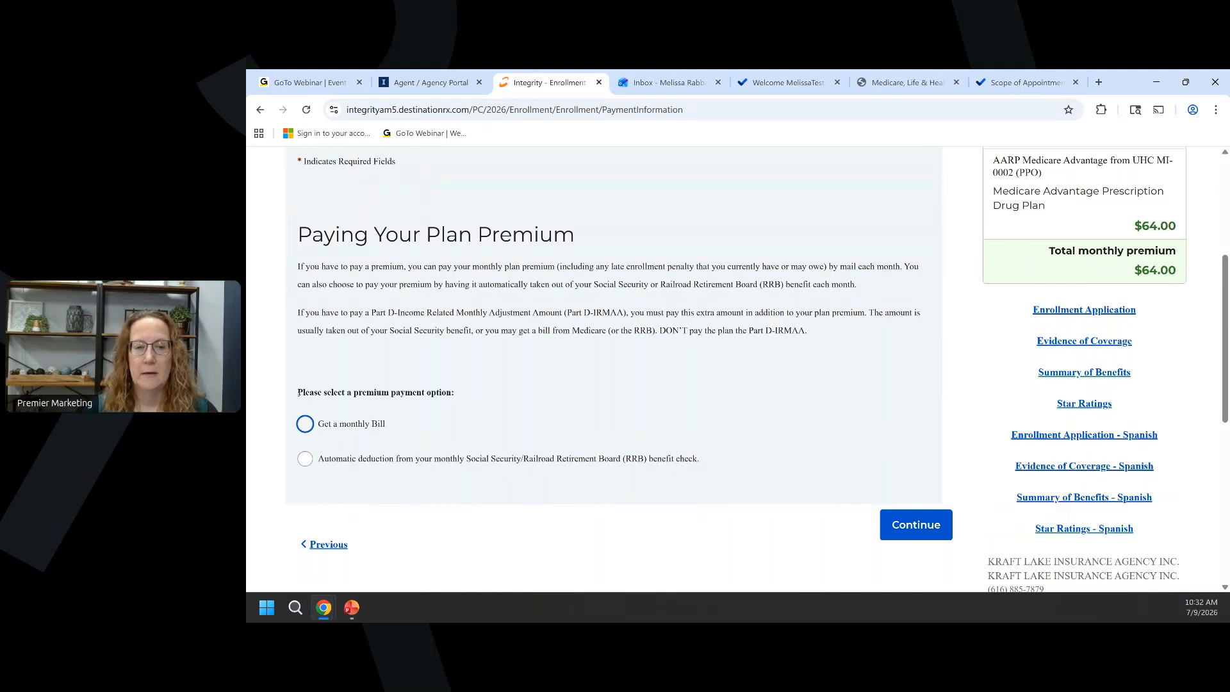
pyautogui.click(429, 423)
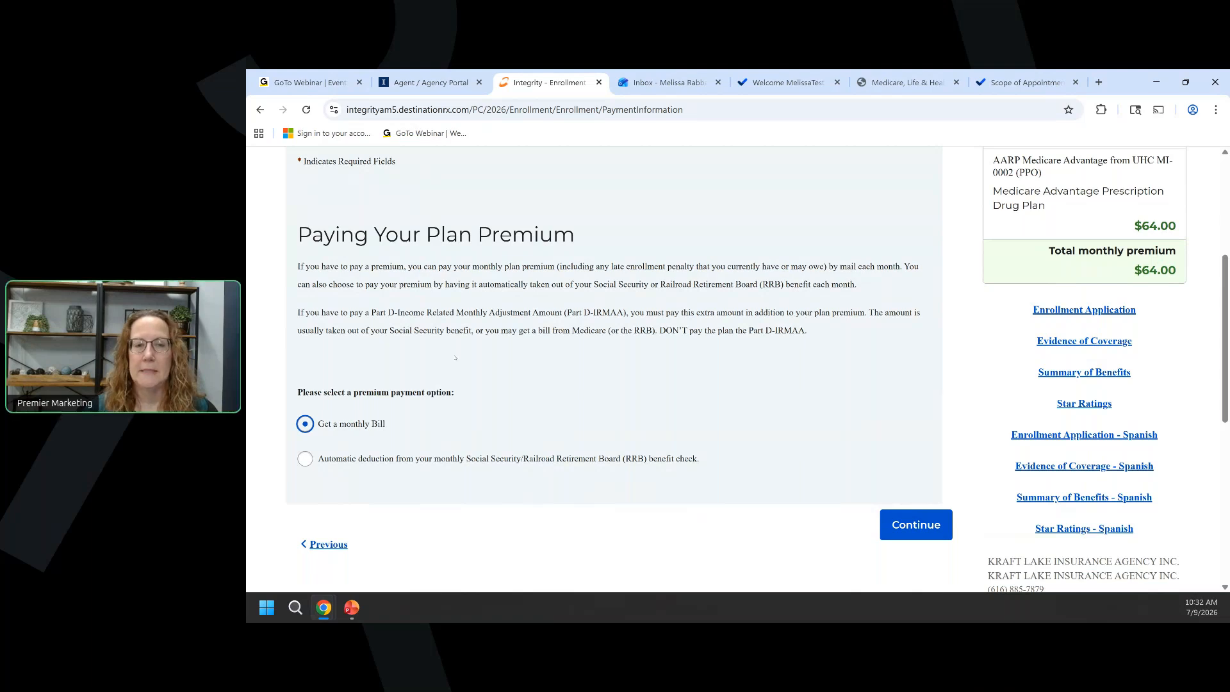
pyautogui.scroll(-2, 455, 357)
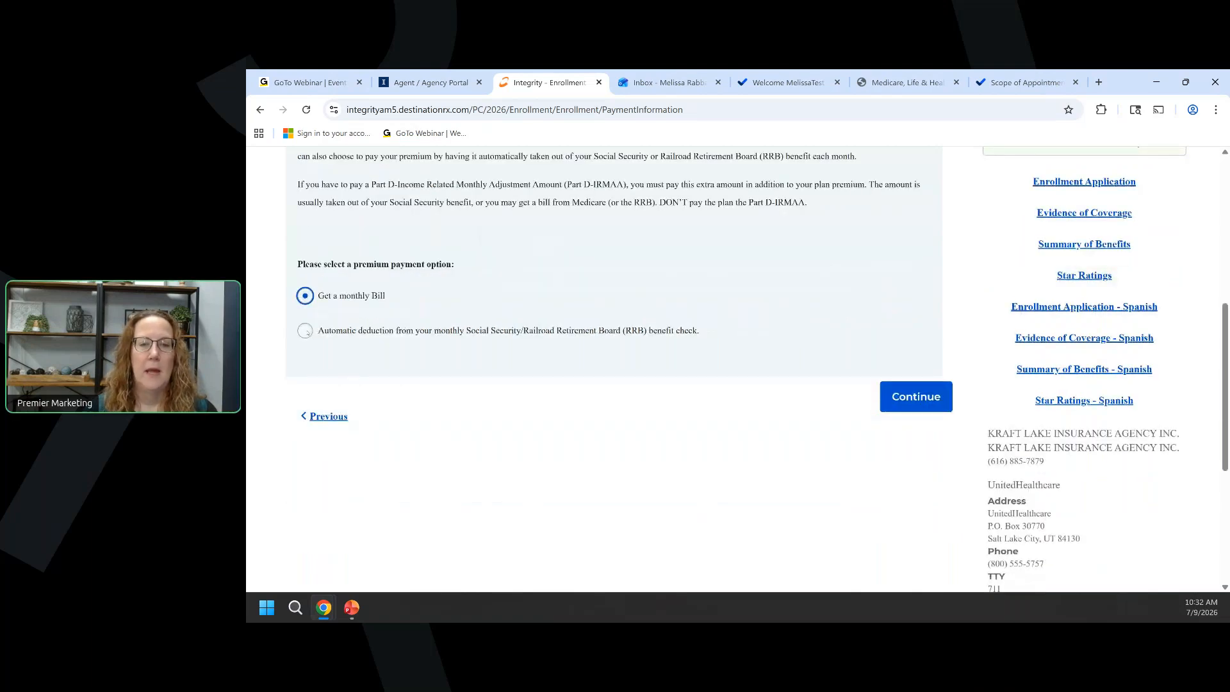
pyautogui.click(306, 331)
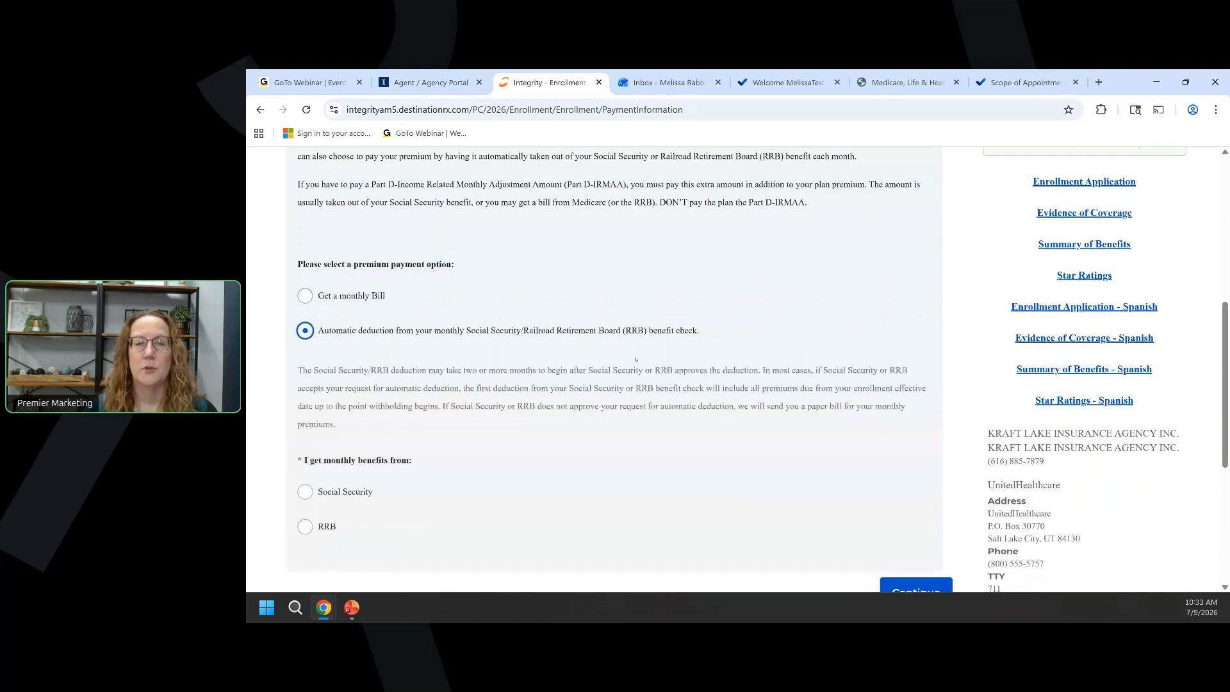
pyautogui.click(305, 493)
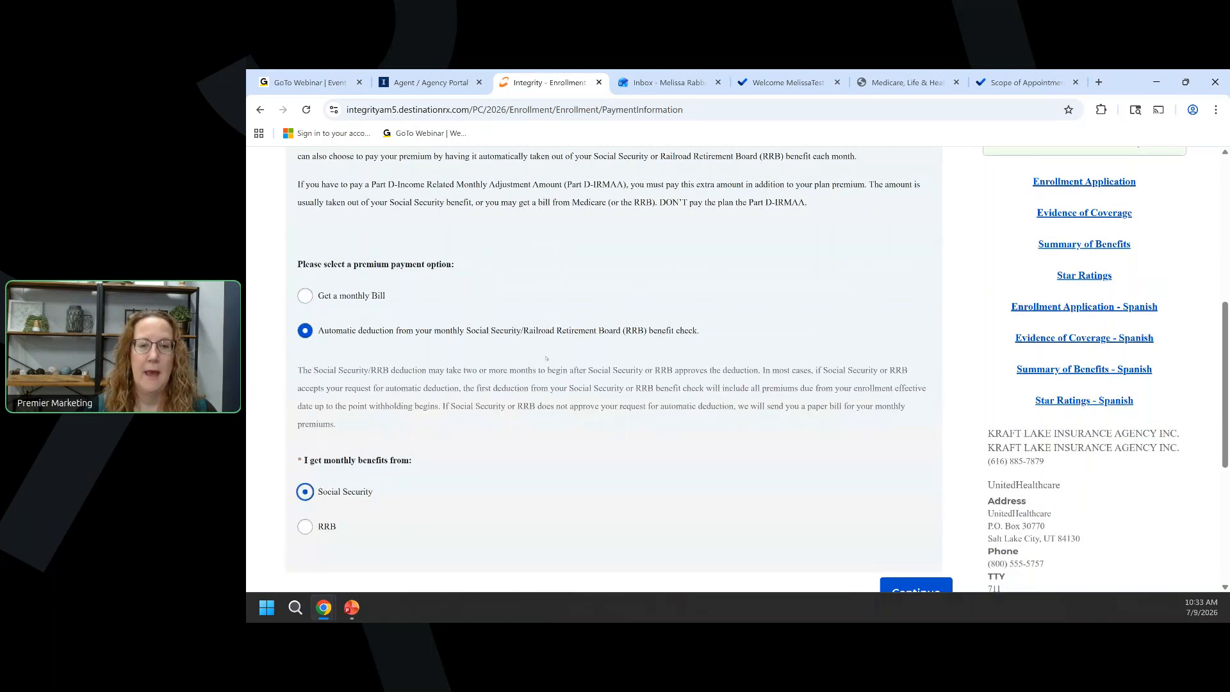
pyautogui.scroll(-2, 547, 358)
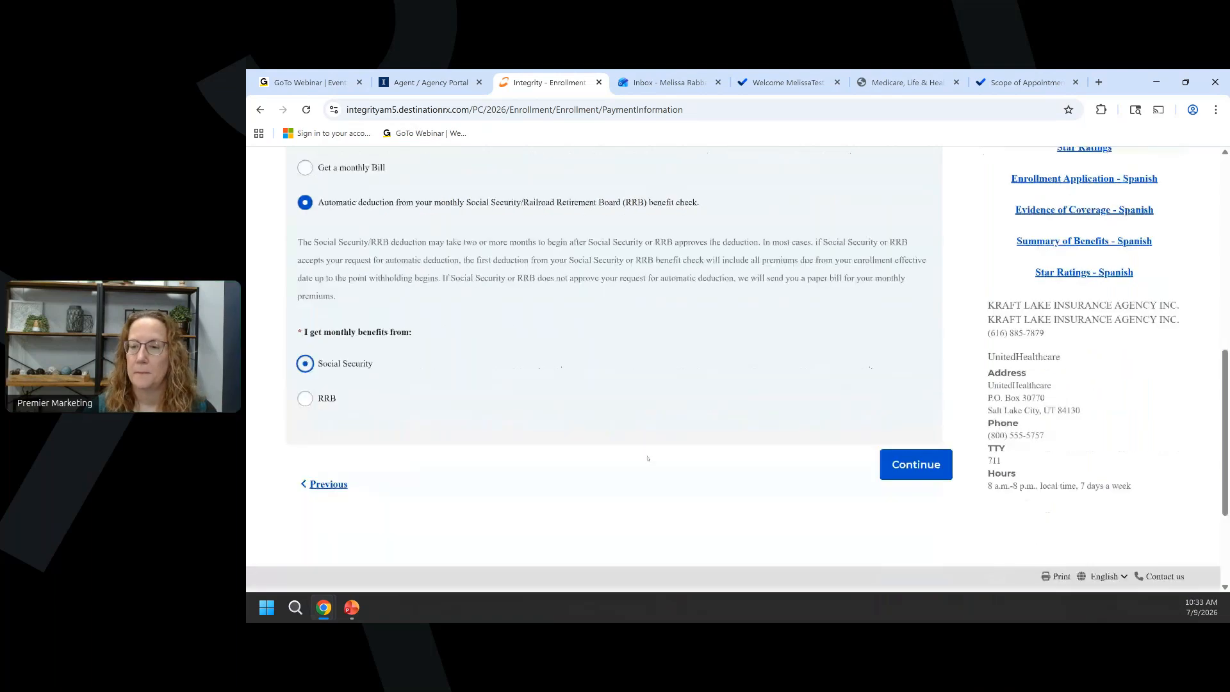
pyautogui.click(915, 468)
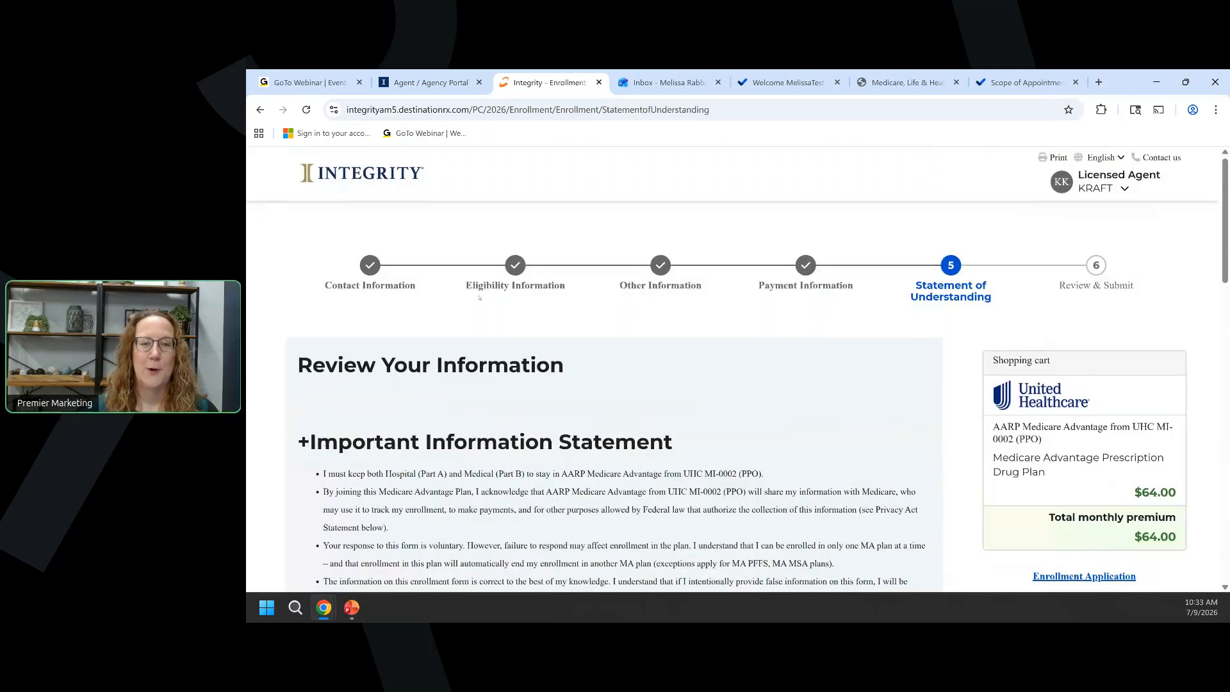
# Acknowledge the Statement of Understanding with 'I understand'.
pyautogui.scroll(-2, 480, 297)
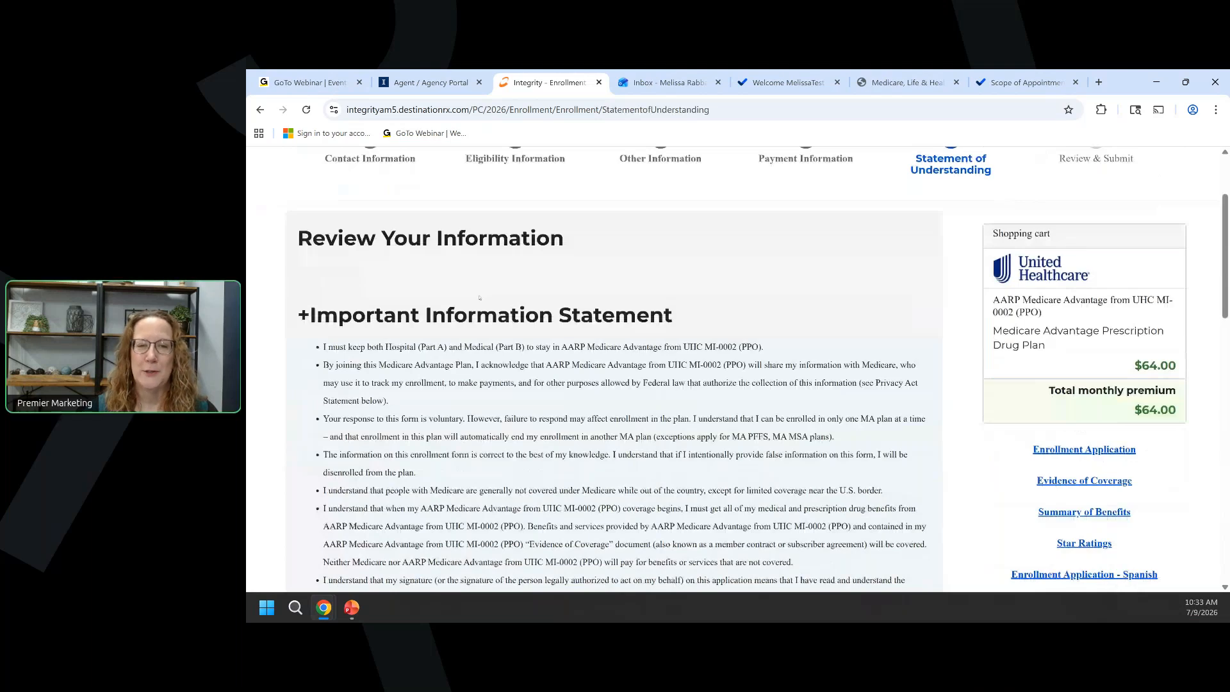
pyautogui.scroll(-5, 479, 298)
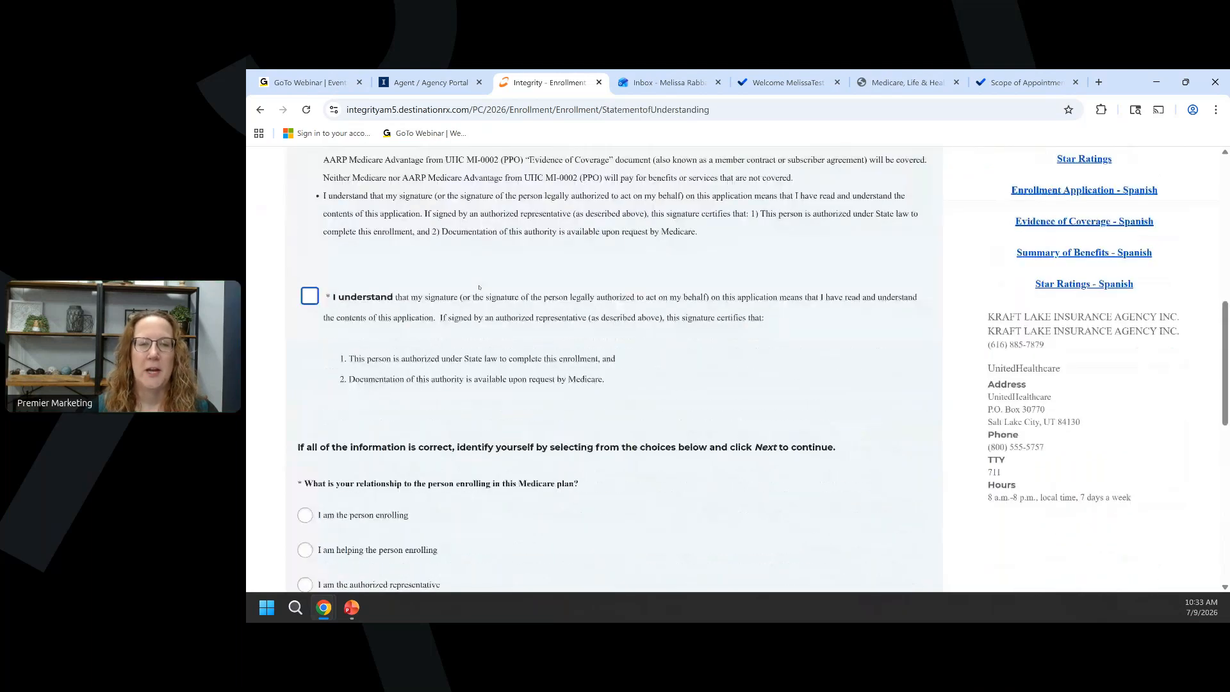
pyautogui.click(310, 297)
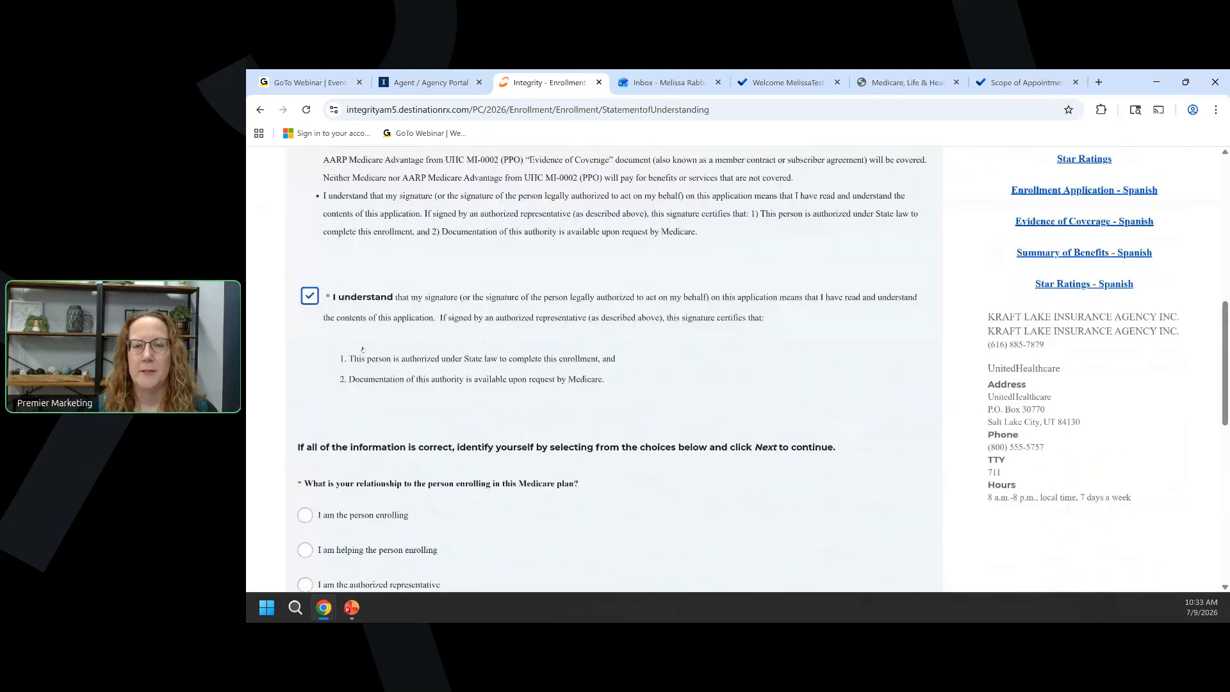
pyautogui.scroll(-1, 345, 321)
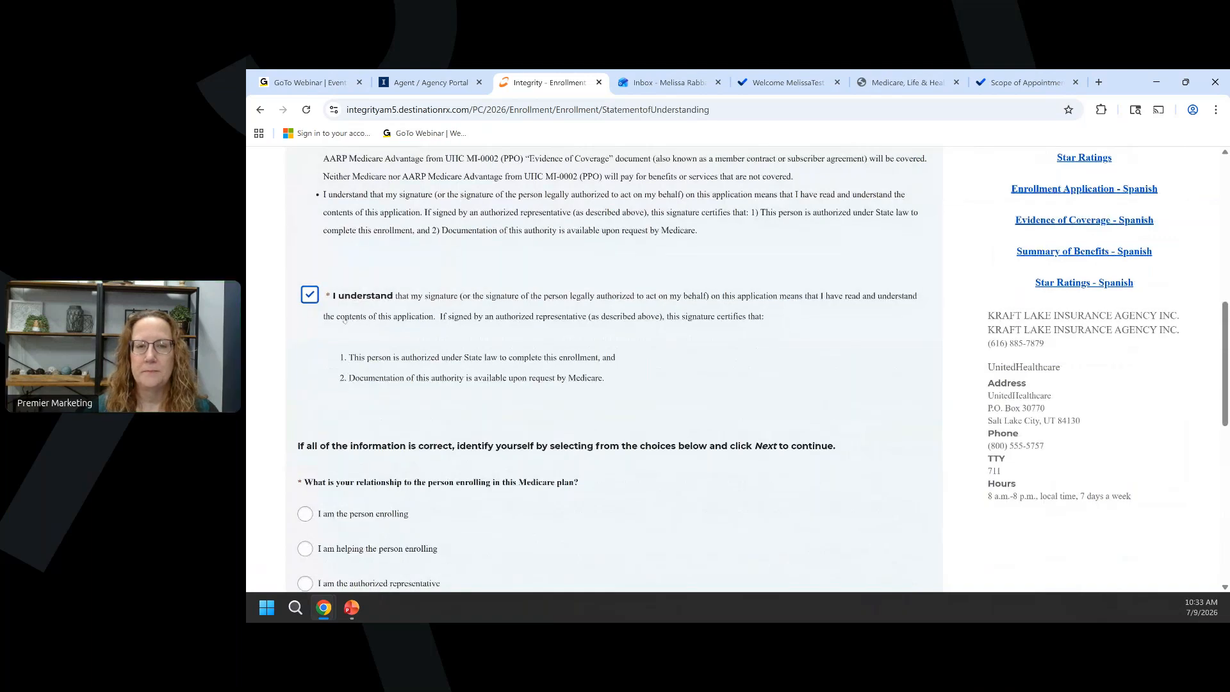
pyautogui.scroll(-3, 344, 320)
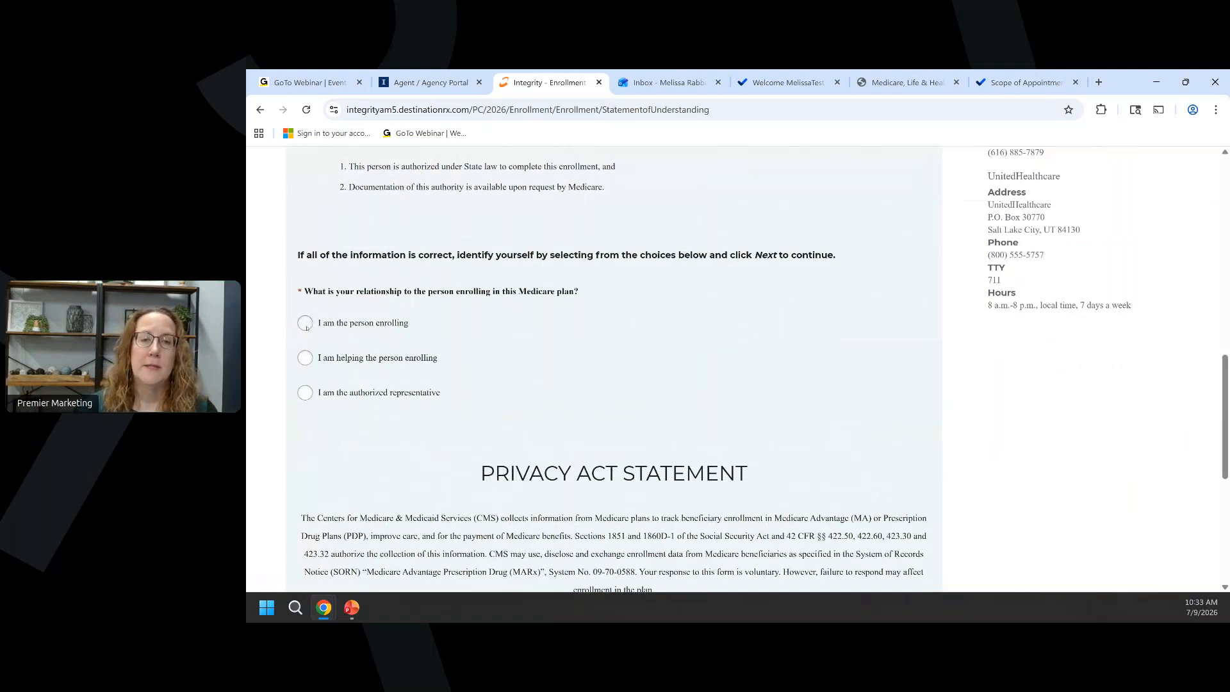
# Record the agent as helping the person enrolling and continue to Review & Submit.
pyautogui.click(305, 358)
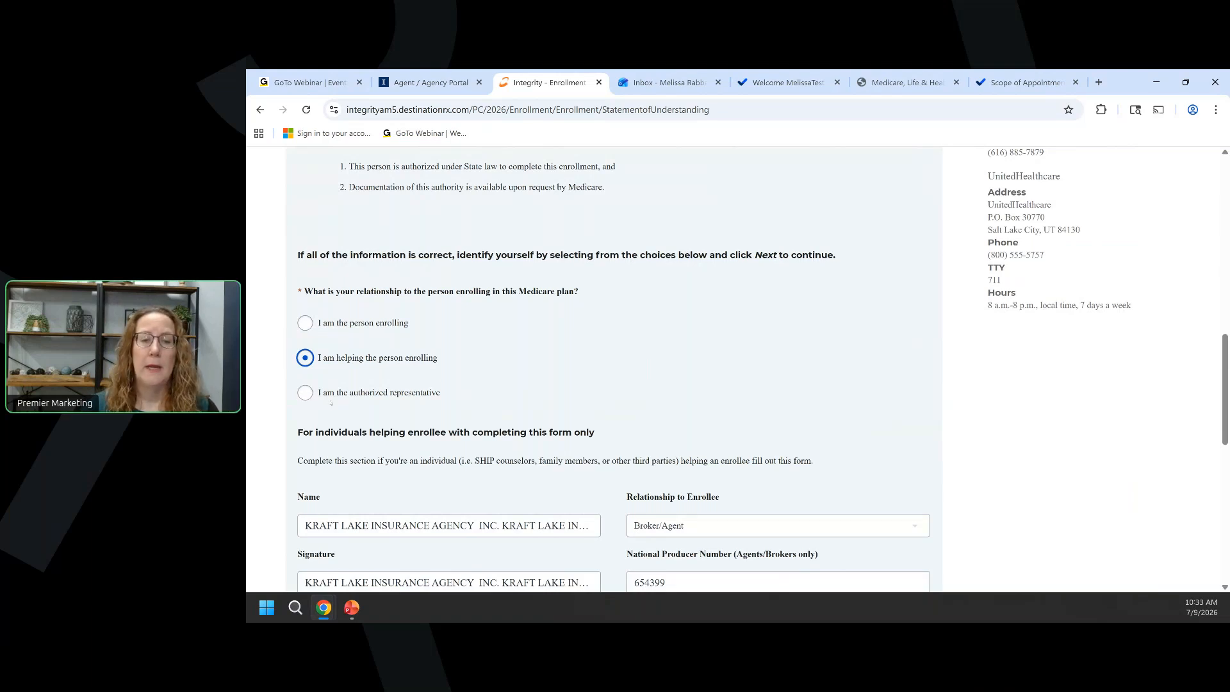
pyautogui.scroll(-1, 415, 374)
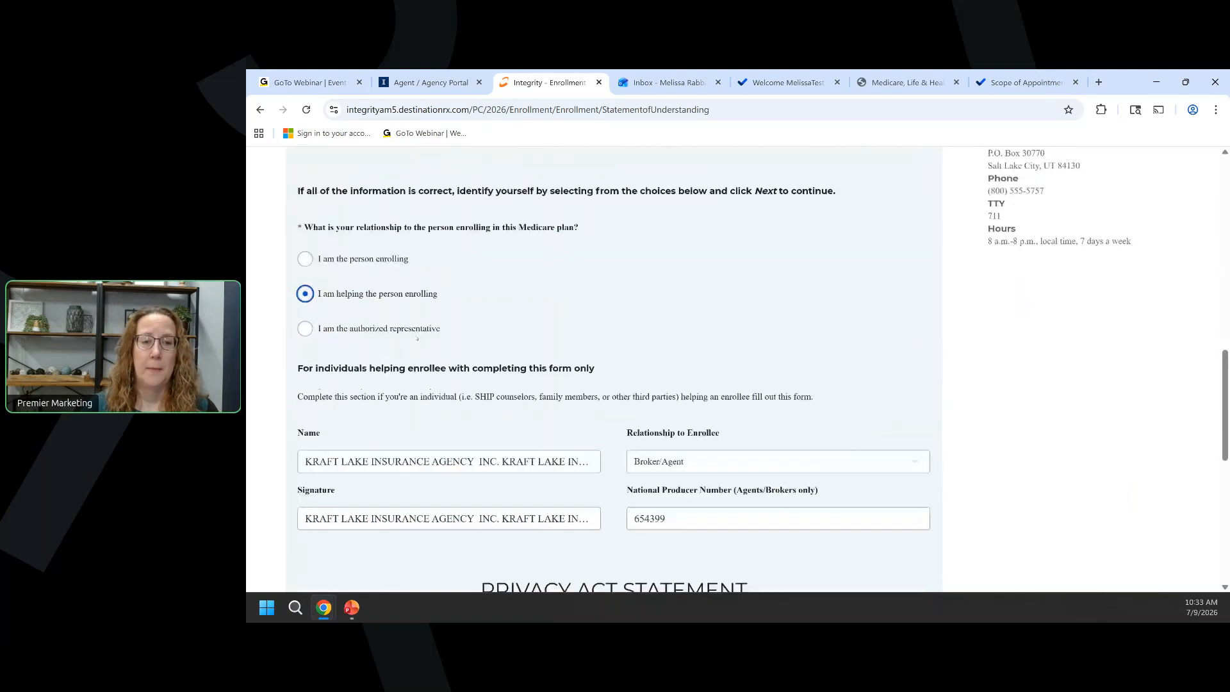
pyautogui.click(305, 329)
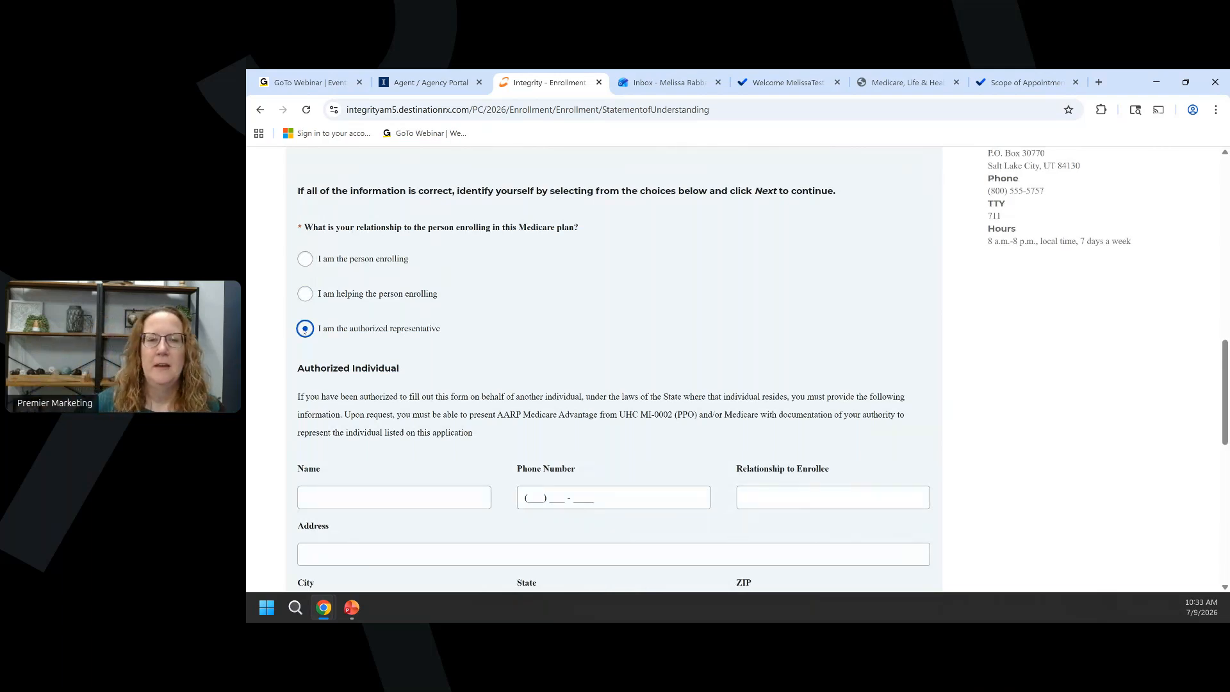
pyautogui.press('Up')
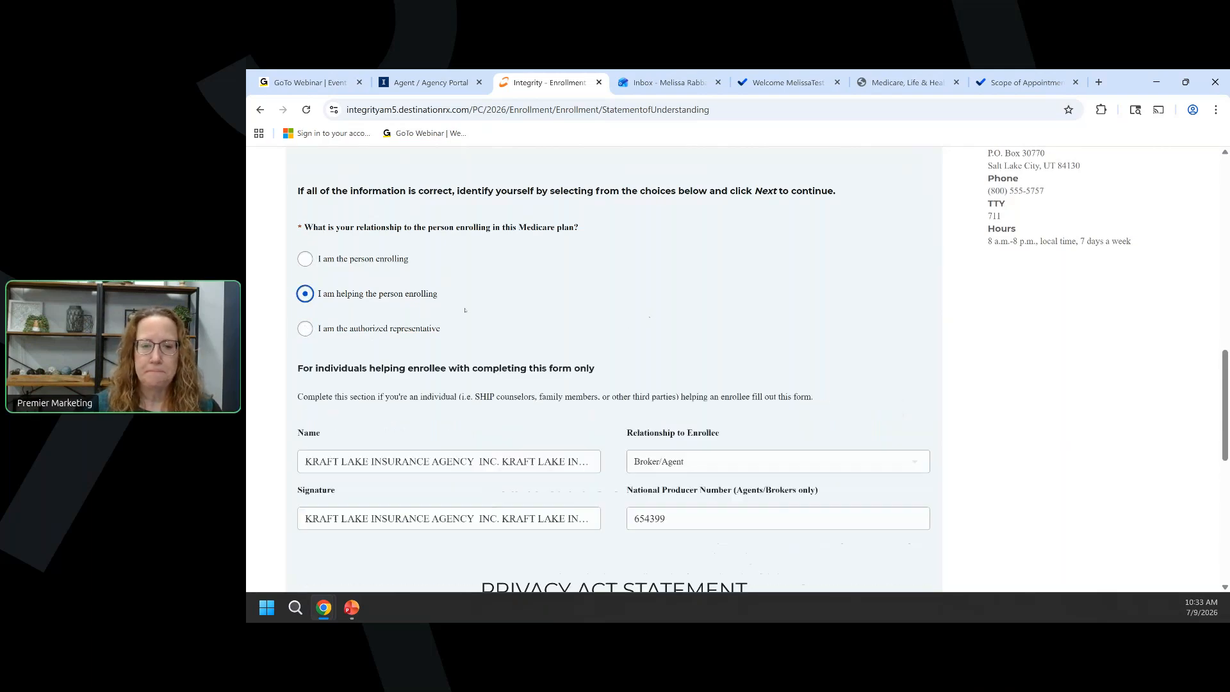
pyautogui.scroll(-1, 473, 306)
pyautogui.scroll(-1, 343, 376)
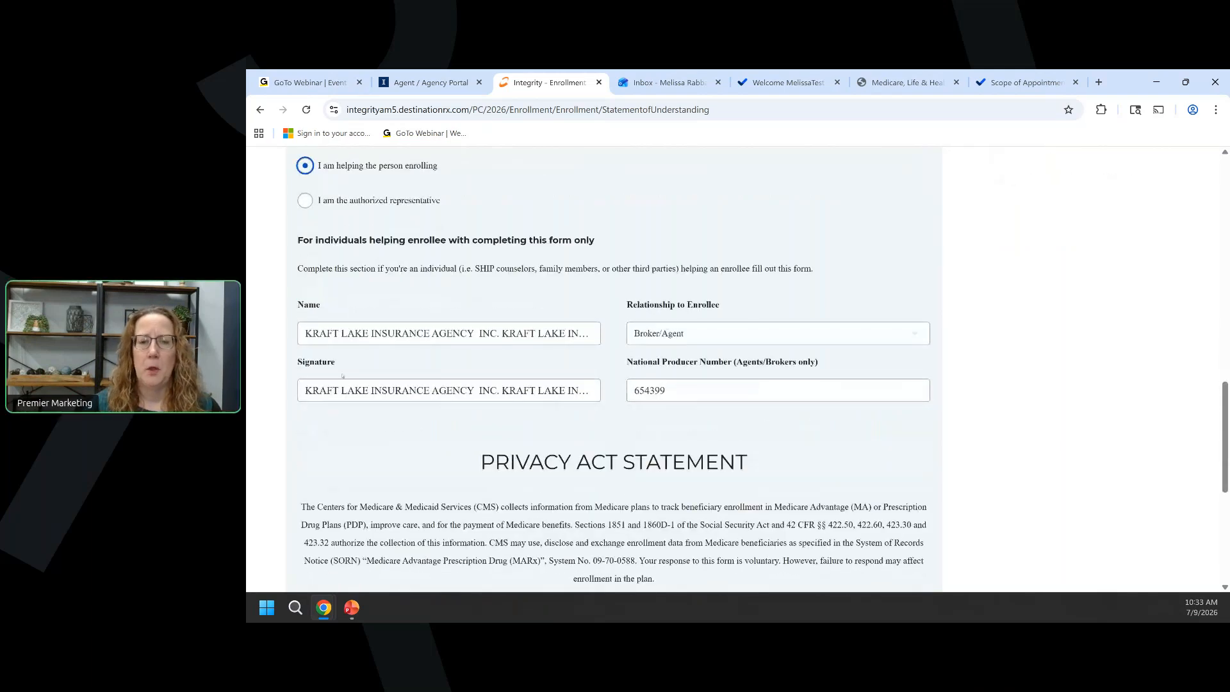
pyautogui.scroll(-3, 483, 423)
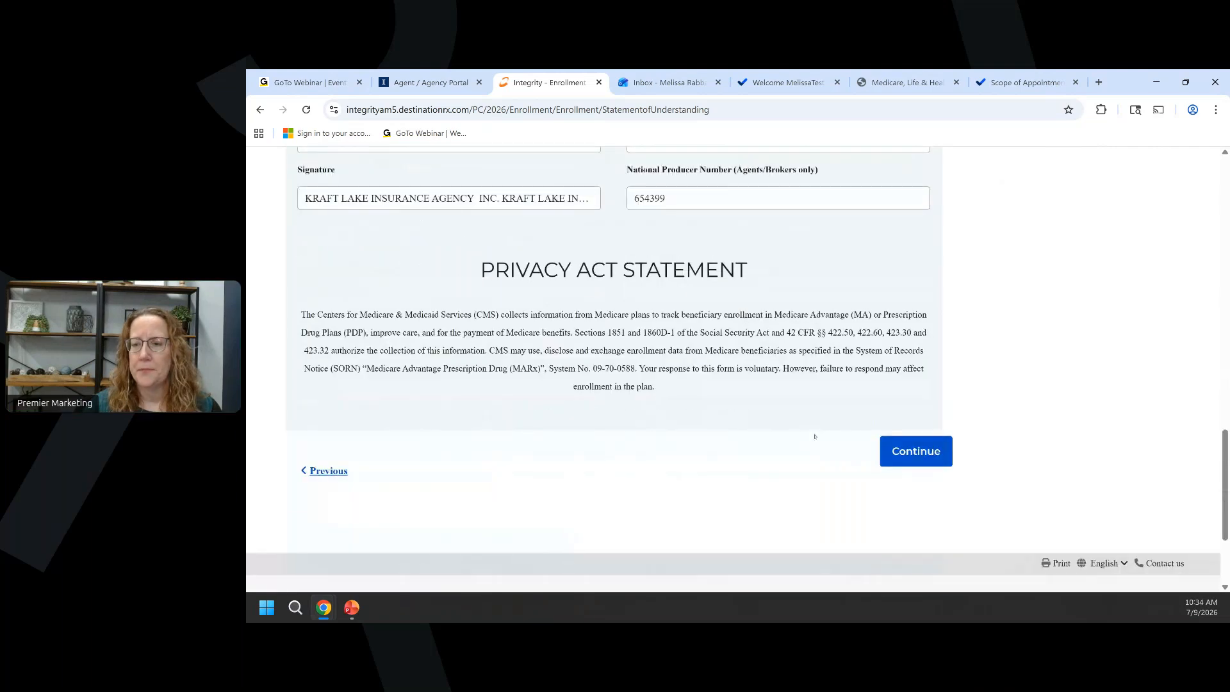
pyautogui.click(923, 451)
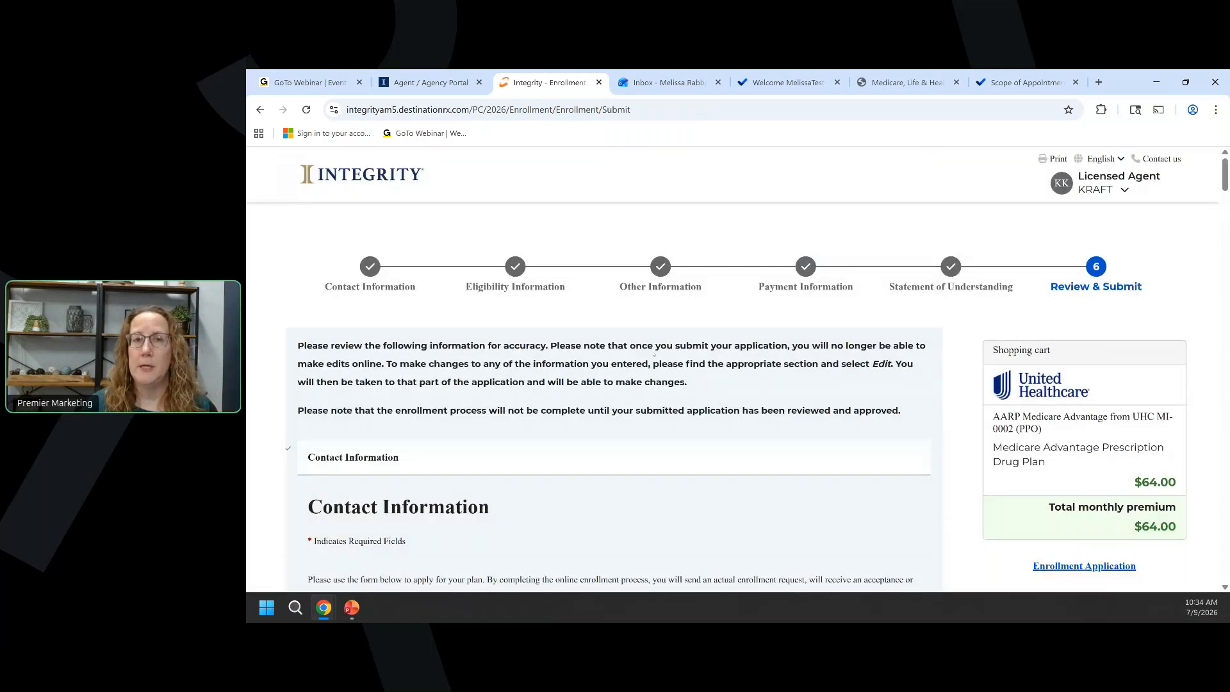
# Choose to send the application to the beneficiary by Email.
pyautogui.scroll(-5, 654, 355)
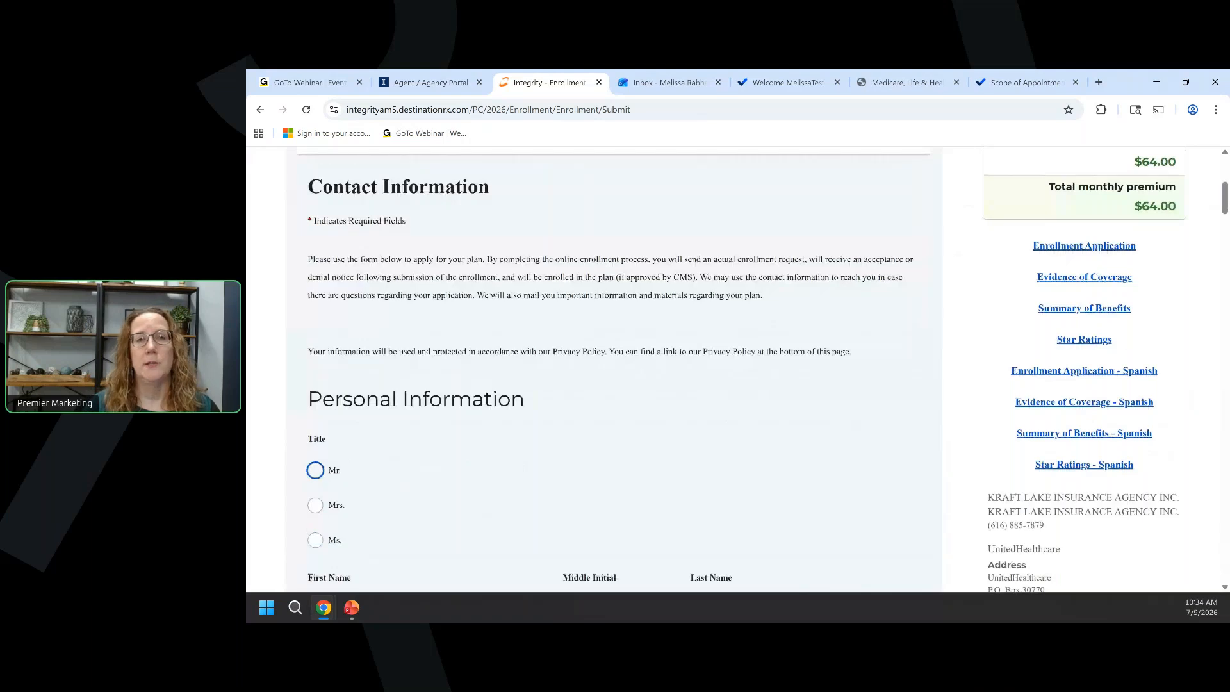
pyautogui.scroll(-6, 449, 352)
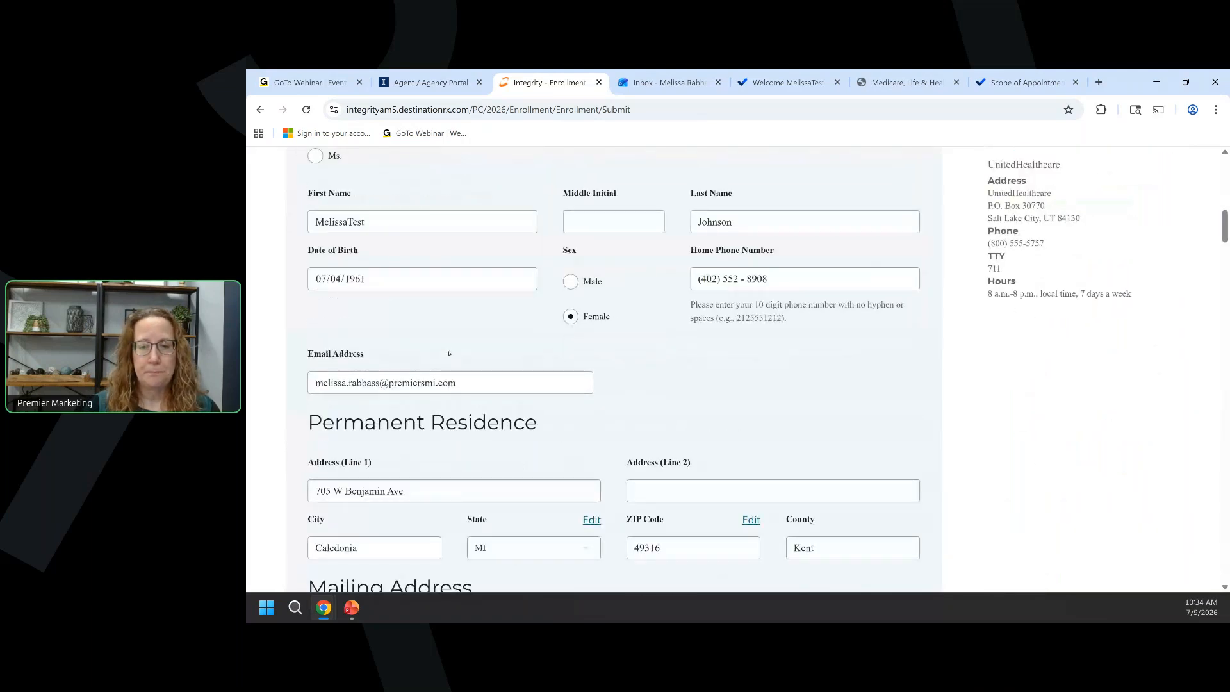
pyautogui.scroll(-10, 449, 353)
pyautogui.scroll(-8, 449, 353)
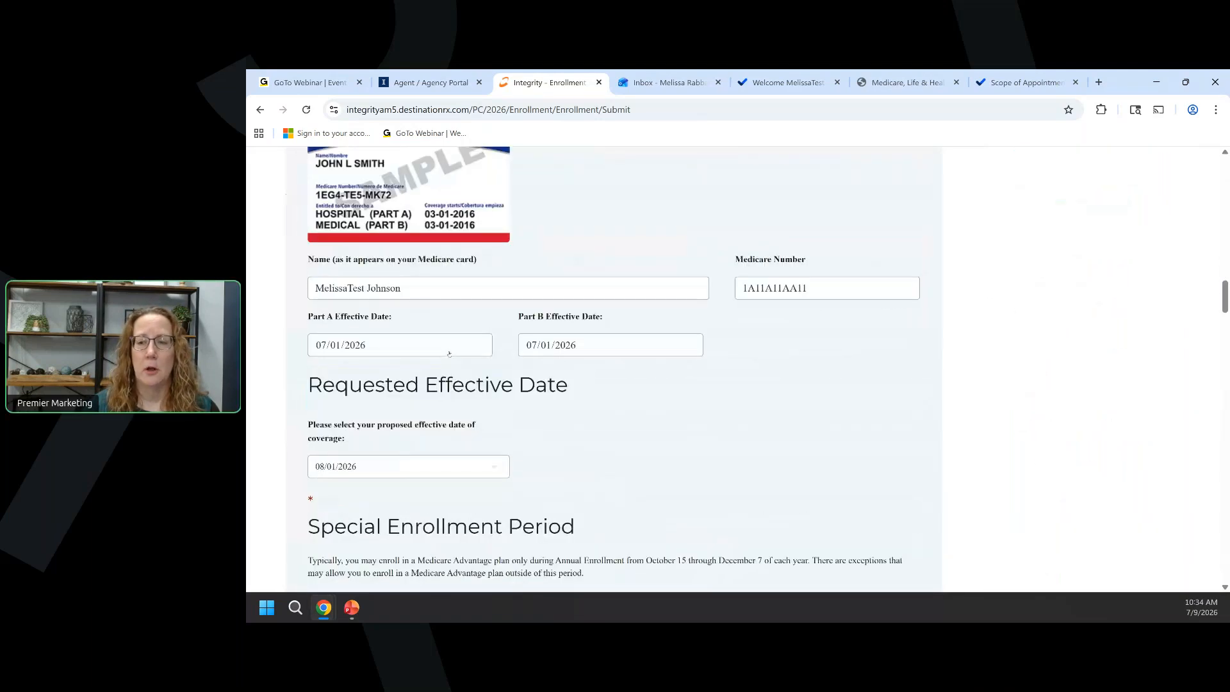
pyautogui.scroll(-15, 449, 353)
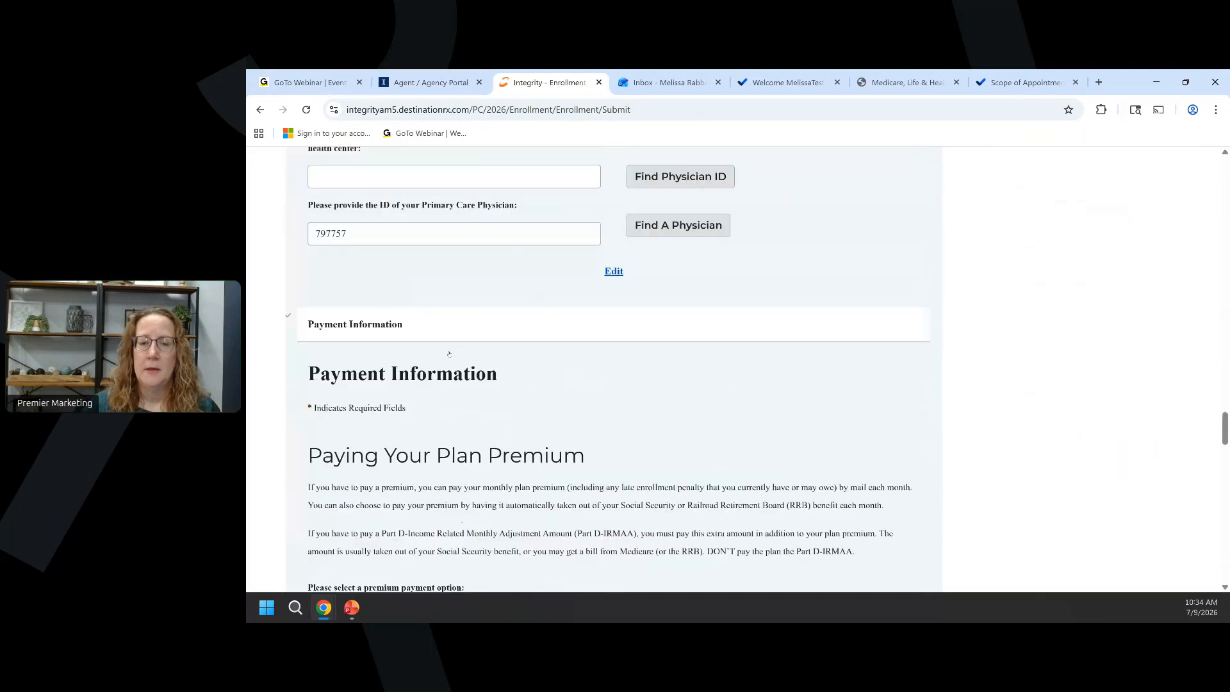
pyautogui.scroll(-10, 449, 353)
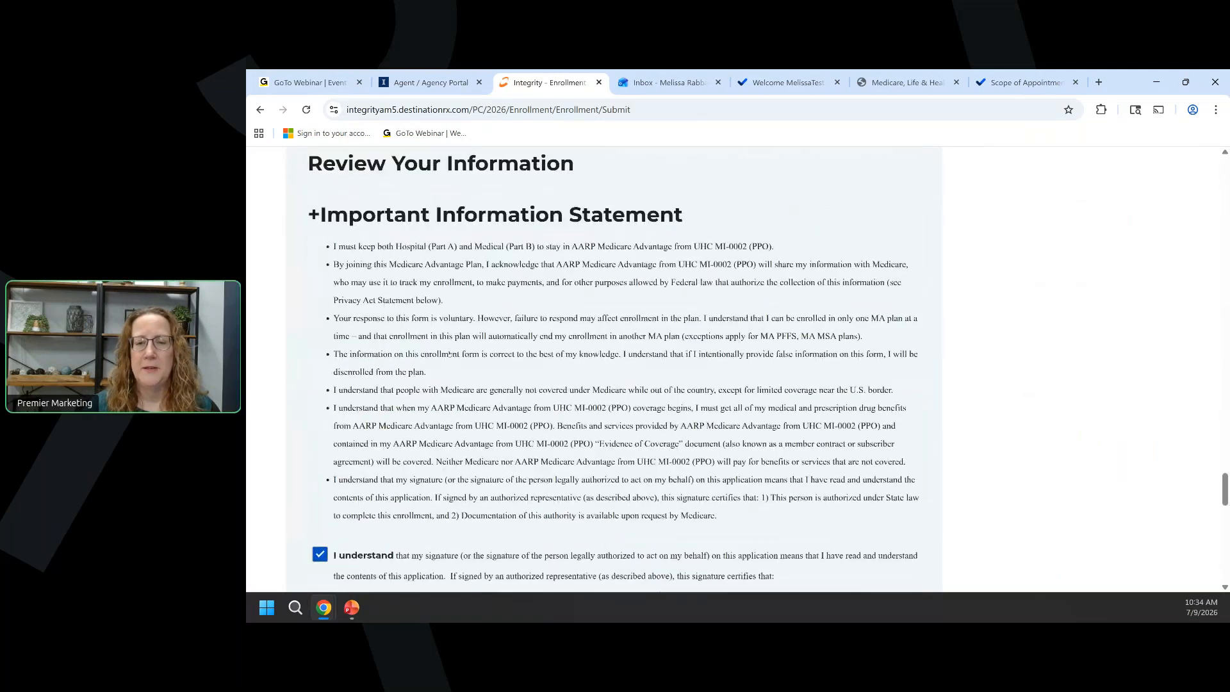
pyautogui.scroll(-15, 450, 353)
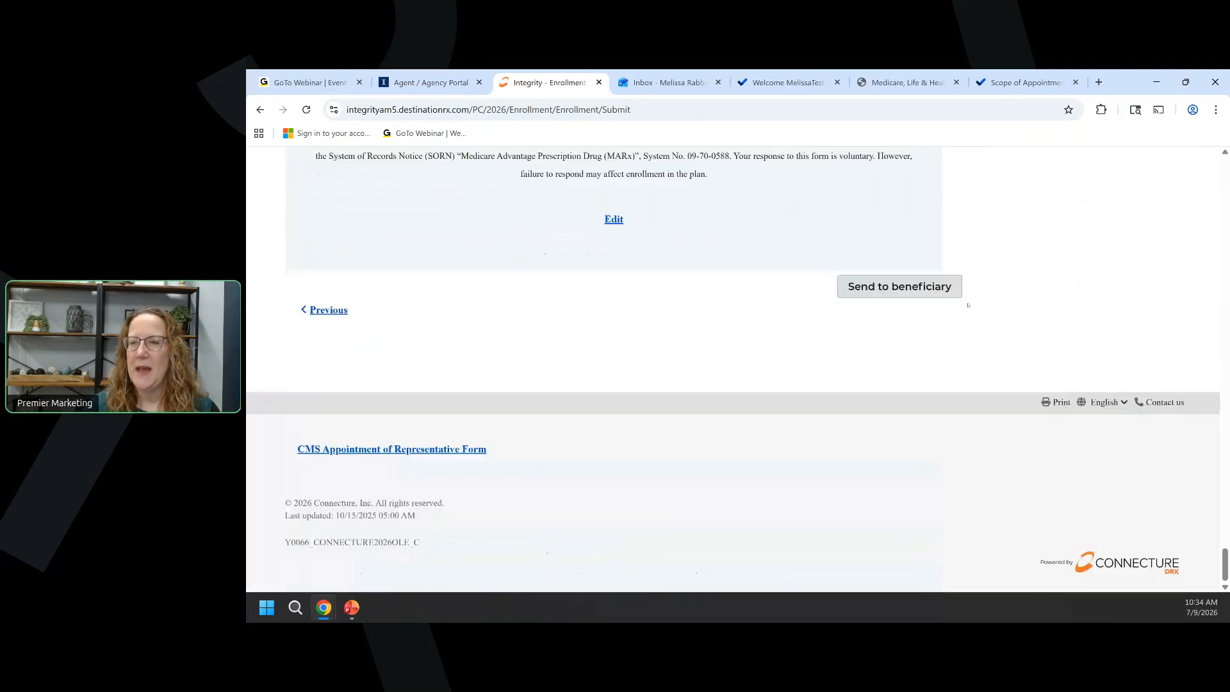
pyautogui.click(930, 292)
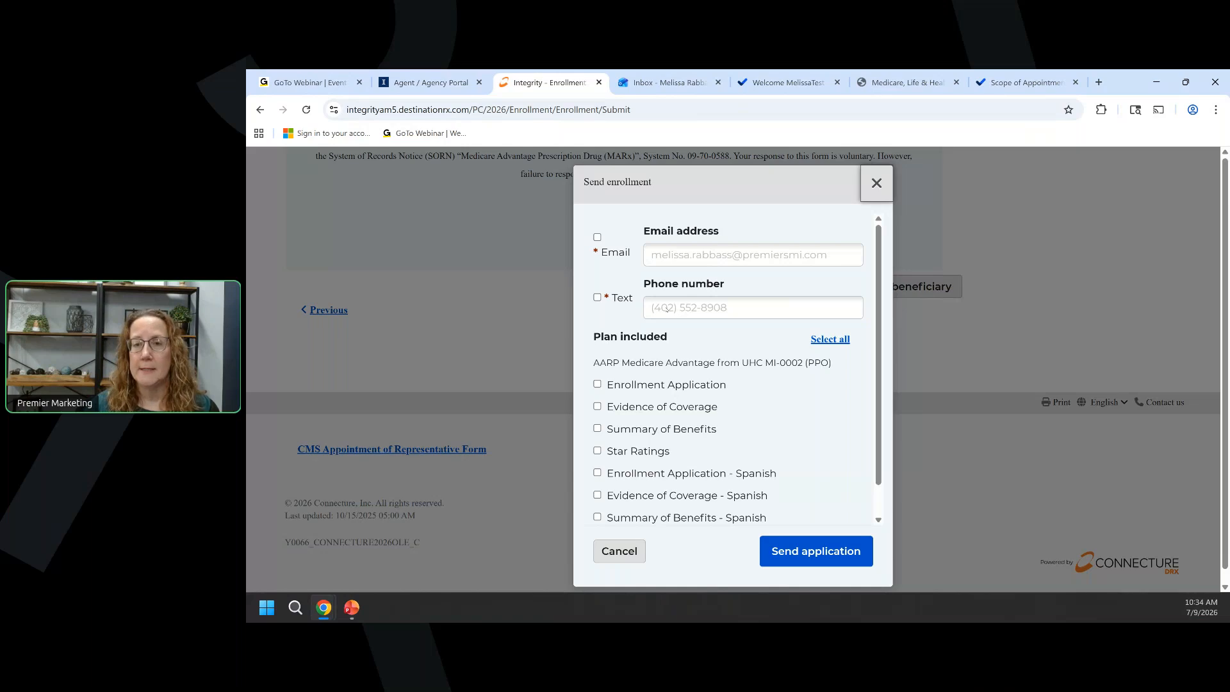
pyautogui.click(598, 237)
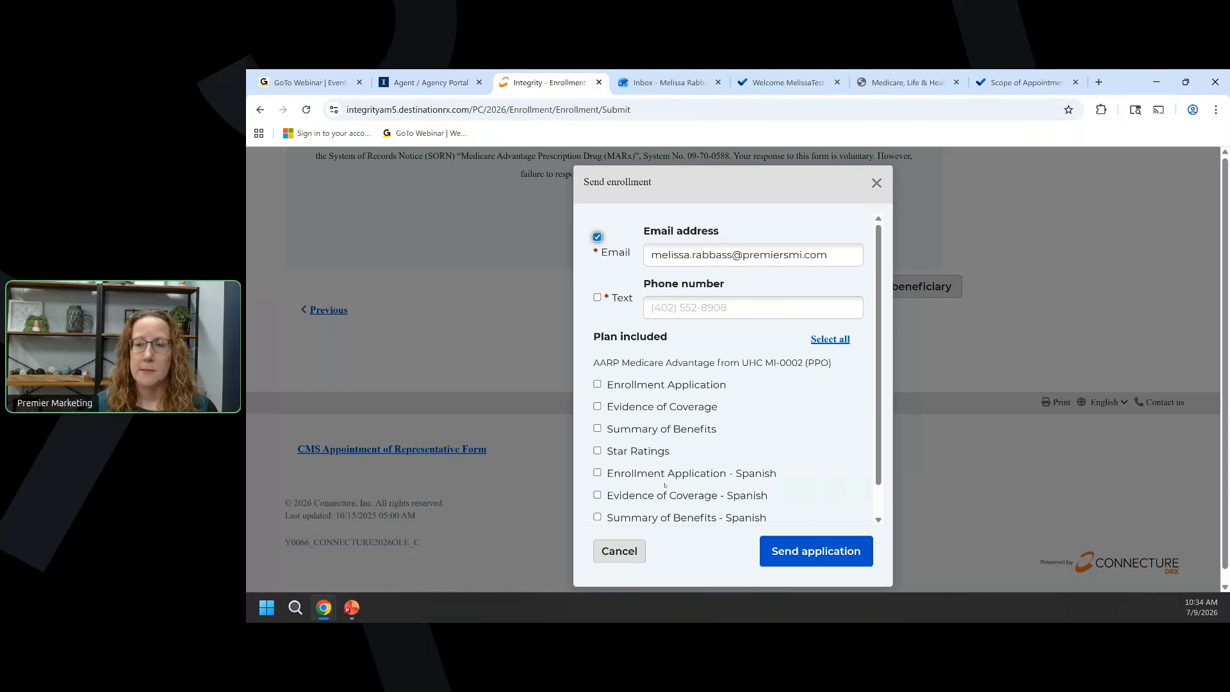
# Attach all plan documents except the Spanish ones and the Enrollment Application, then send.
pyautogui.click(824, 341)
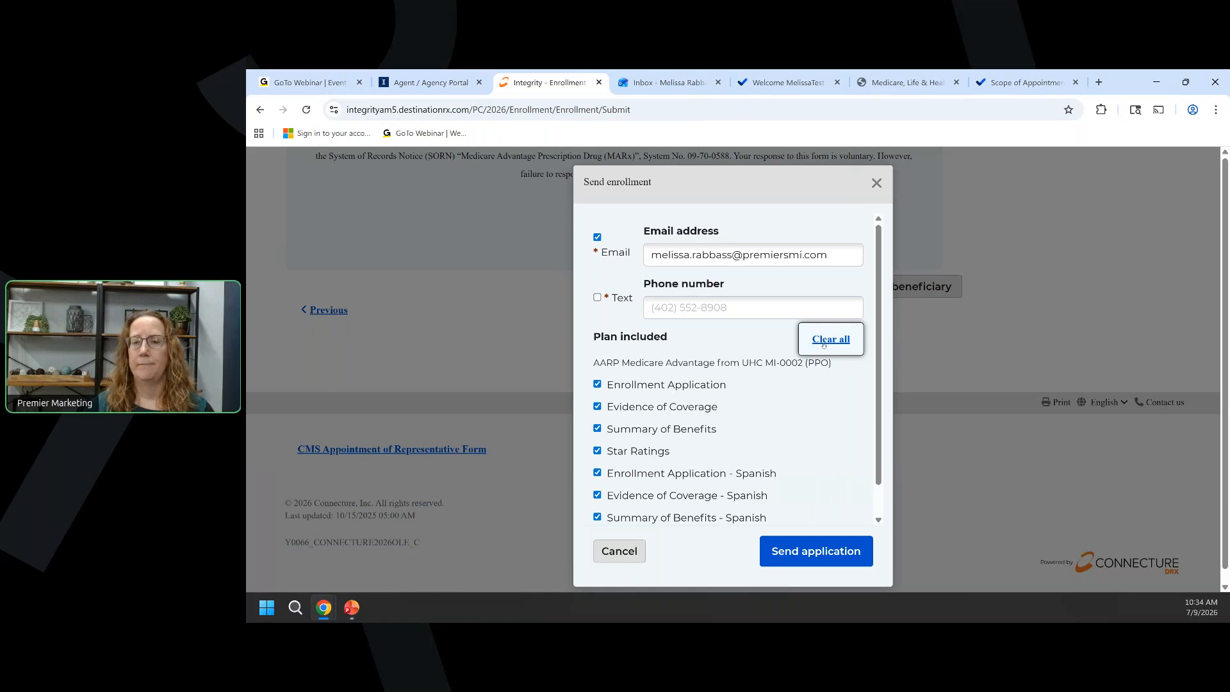
pyautogui.click(597, 473)
pyautogui.click(598, 494)
pyautogui.click(597, 517)
pyautogui.click(597, 384)
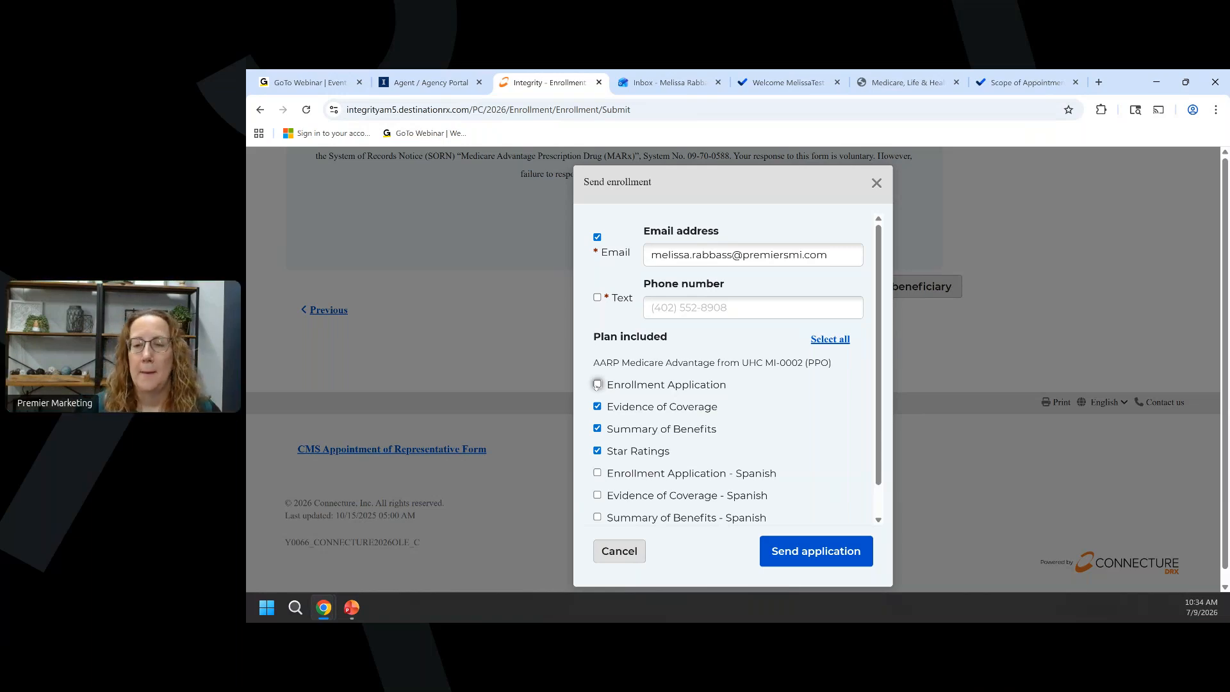
pyautogui.click(816, 554)
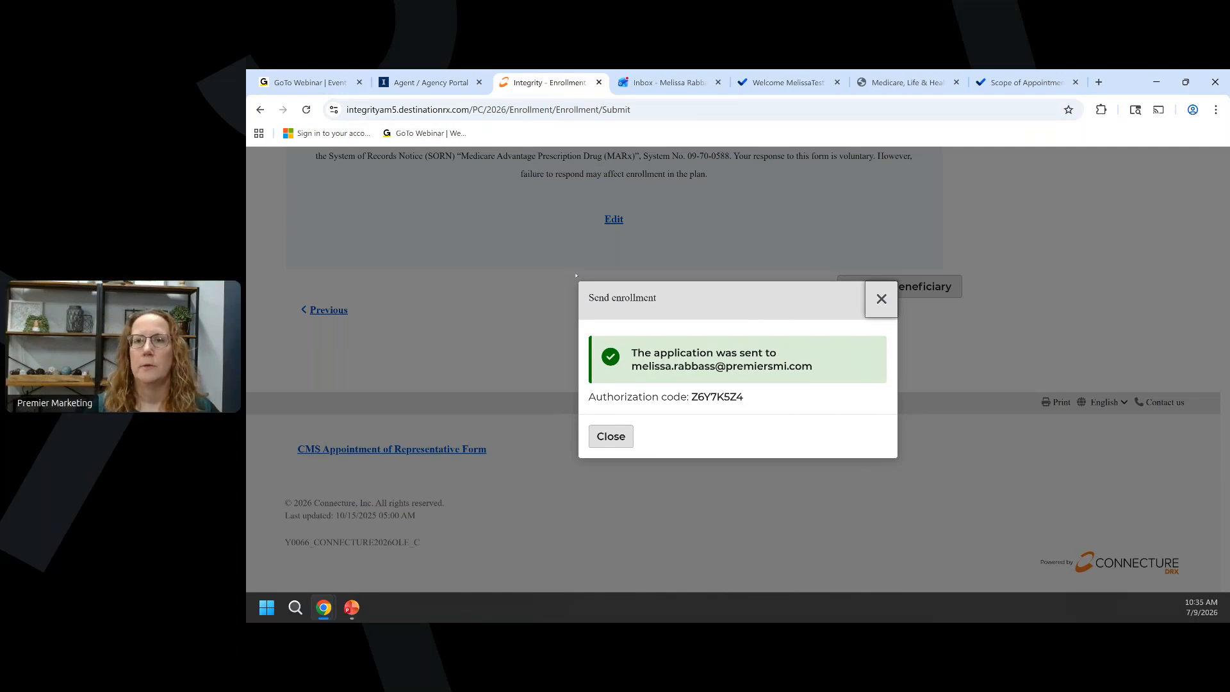
# Open the authorization code email, trust the sender, and copy the code.
pyautogui.click(657, 84)
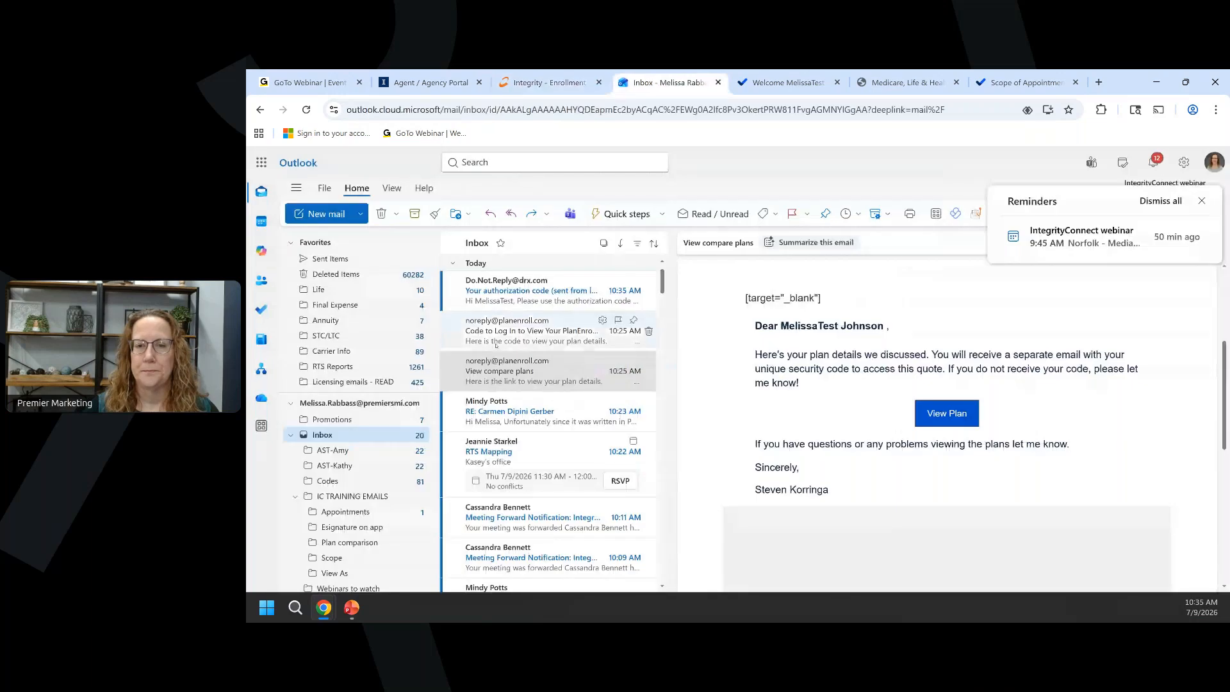
pyautogui.click(519, 300)
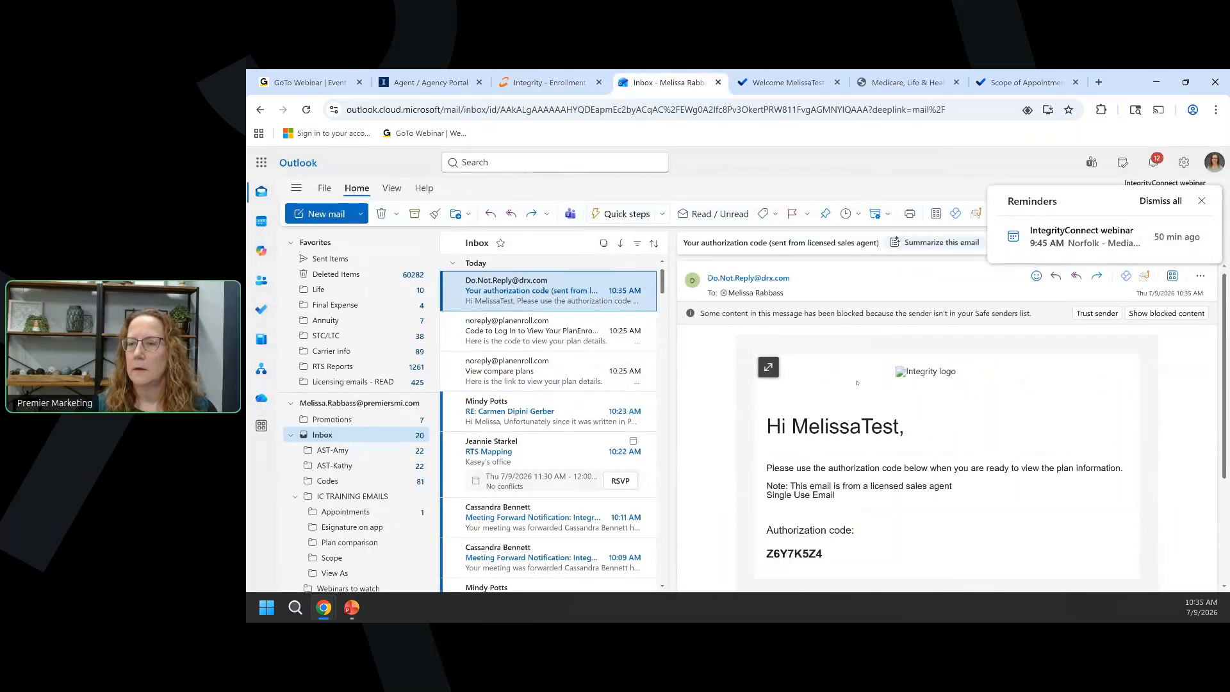
pyautogui.click(849, 312)
pyautogui.click(1097, 313)
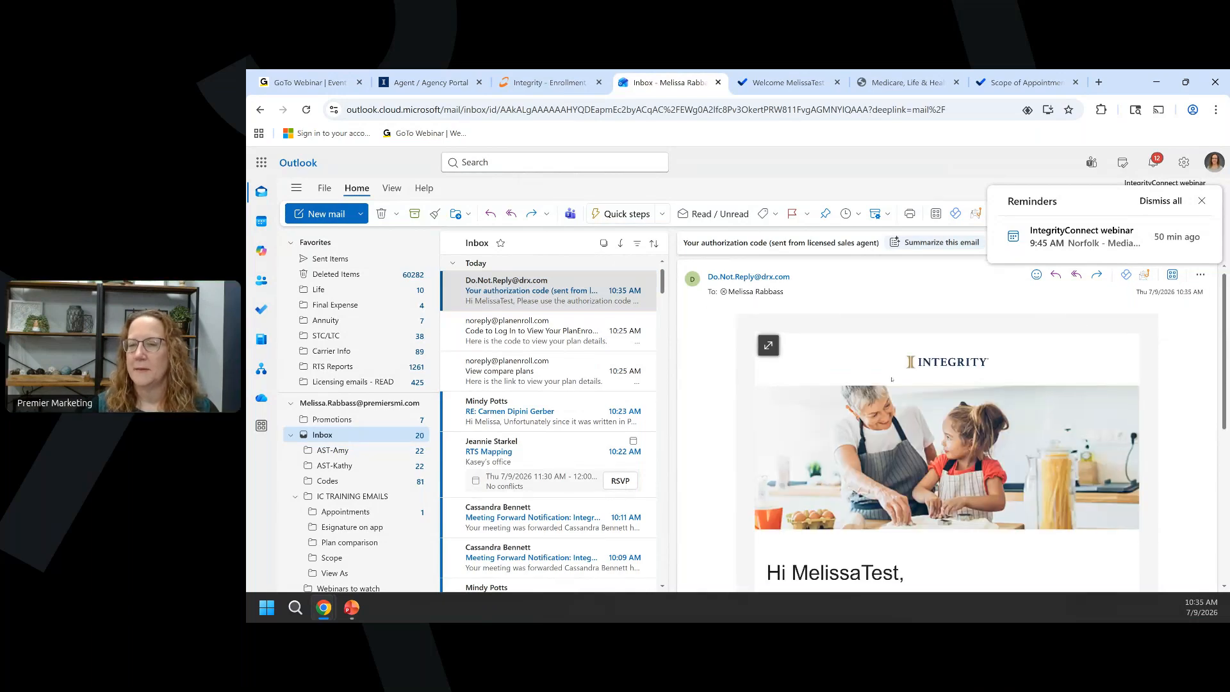
pyautogui.scroll(-3, 892, 378)
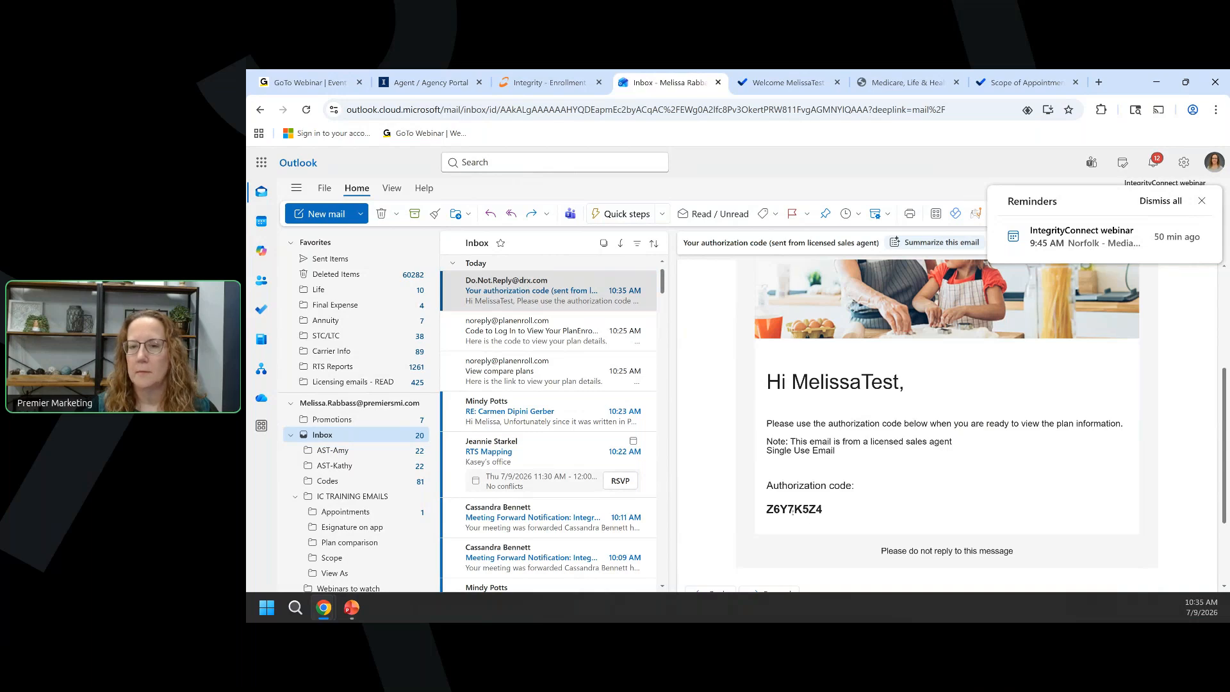
pyautogui.doubleClick(792, 510)
pyautogui.hotkey('ctrl', 'c')
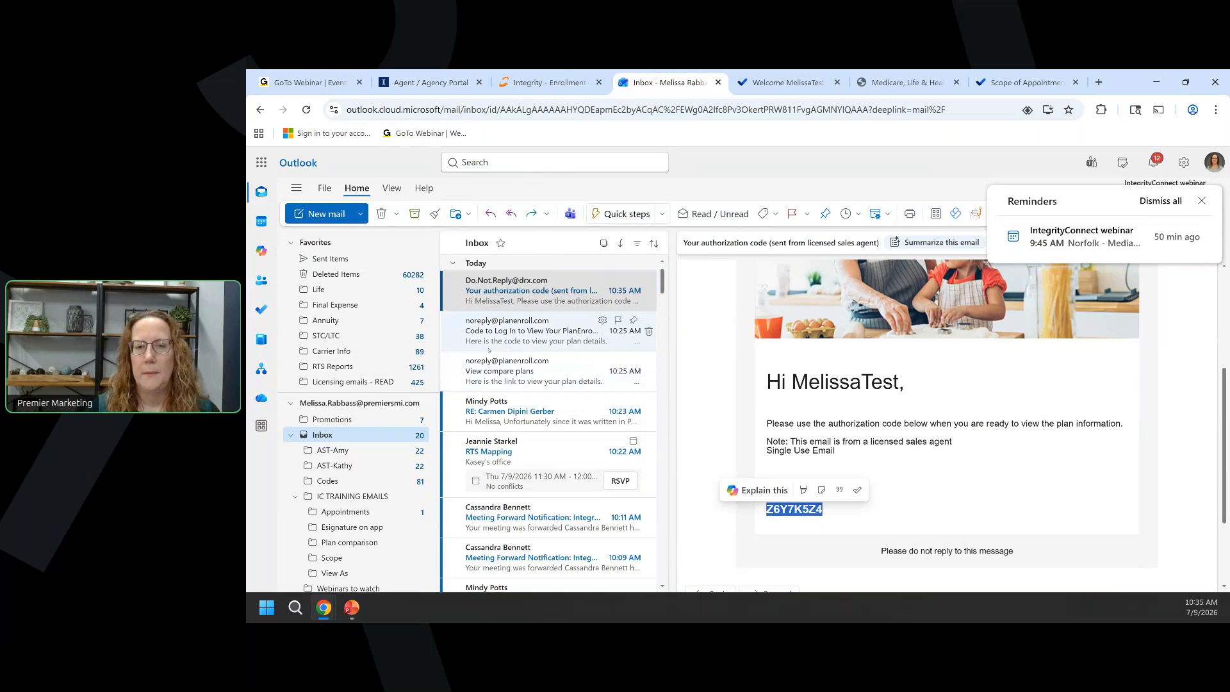
# Dismiss the reminders and open View application from the new plan email.
pyautogui.click(1202, 202)
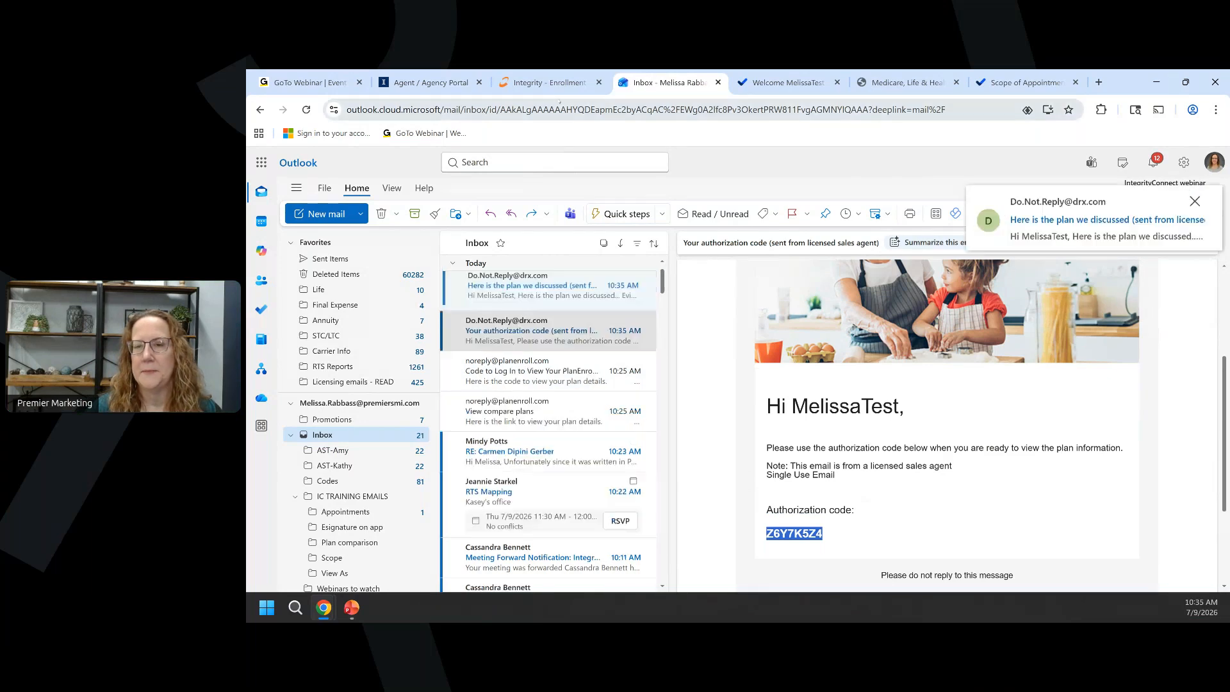
pyautogui.click(564, 291)
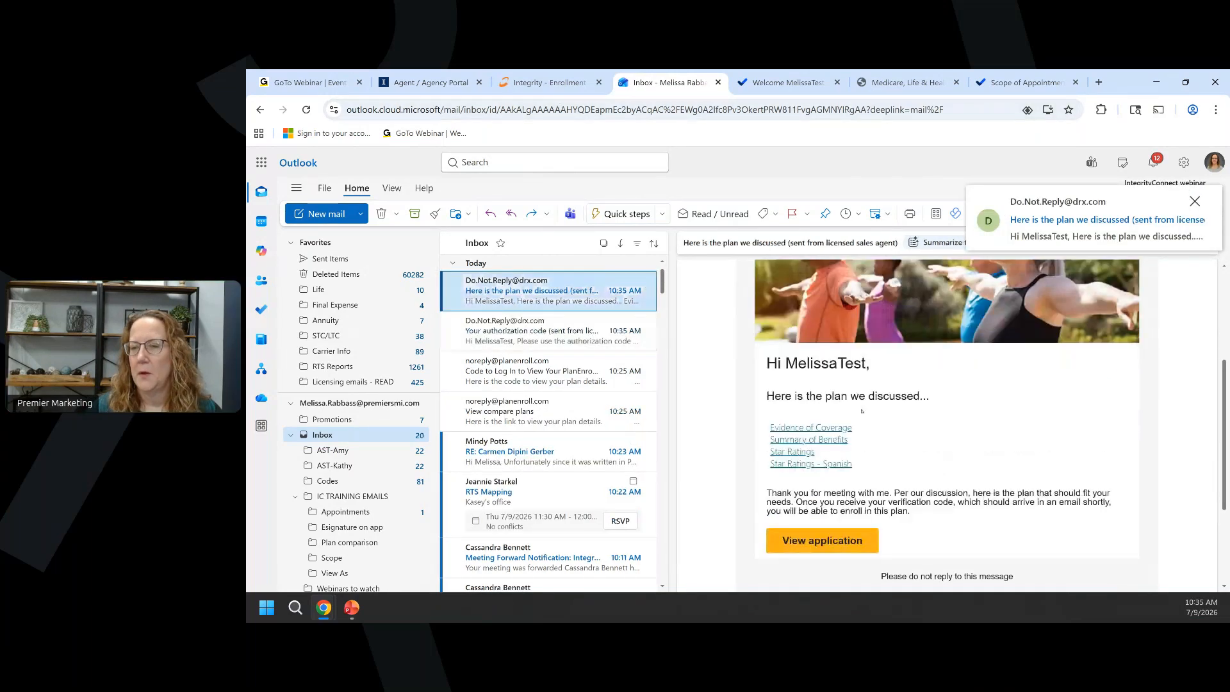
pyautogui.scroll(-1, 843, 468)
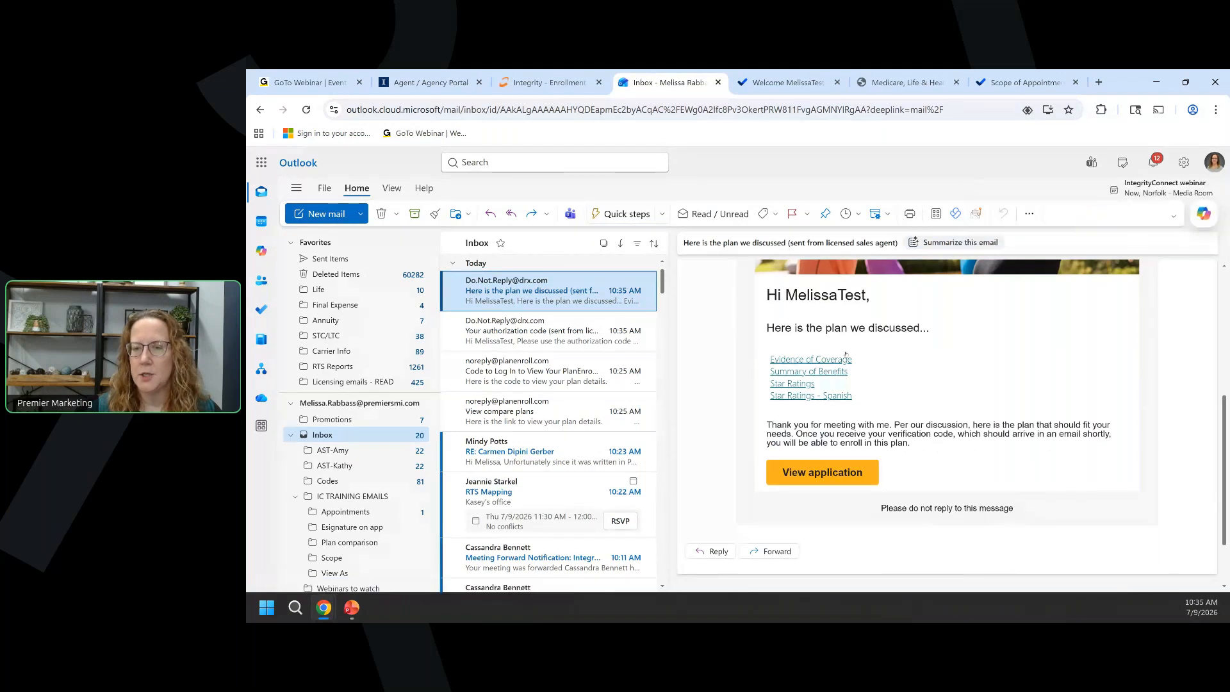
pyautogui.click(827, 474)
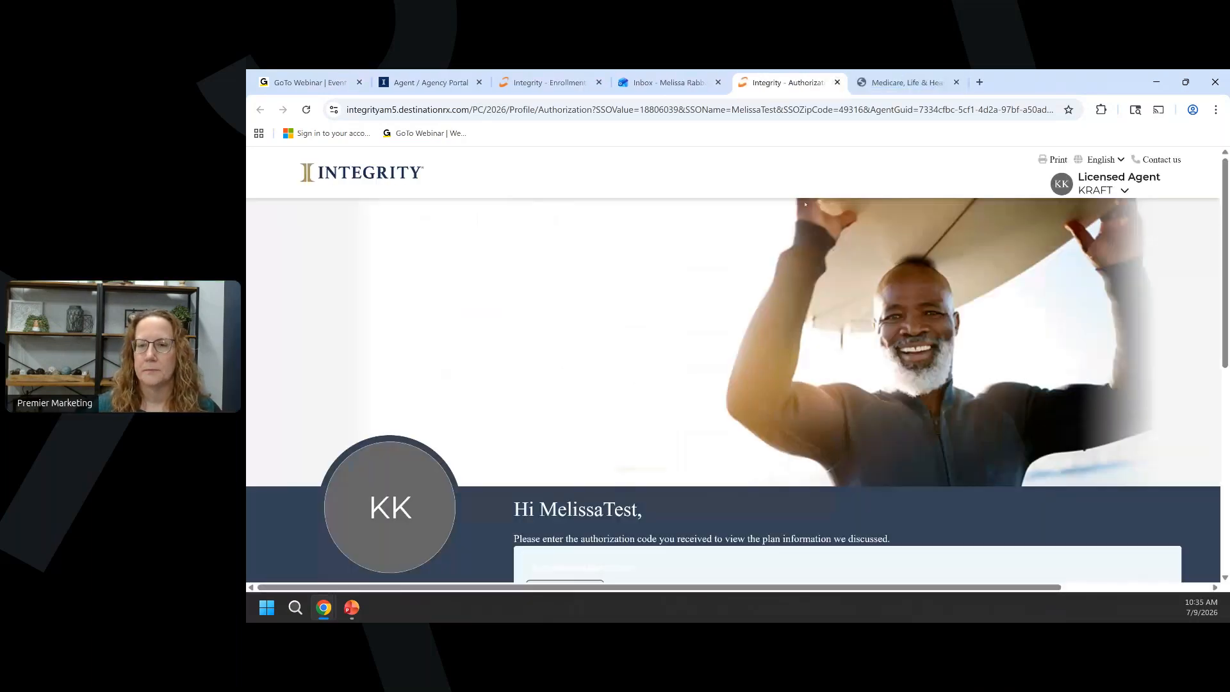
# Paste the copied authorization code and submit it.
pyautogui.scroll(-3, 805, 205)
pyautogui.hotkey('ctrl', 'v')
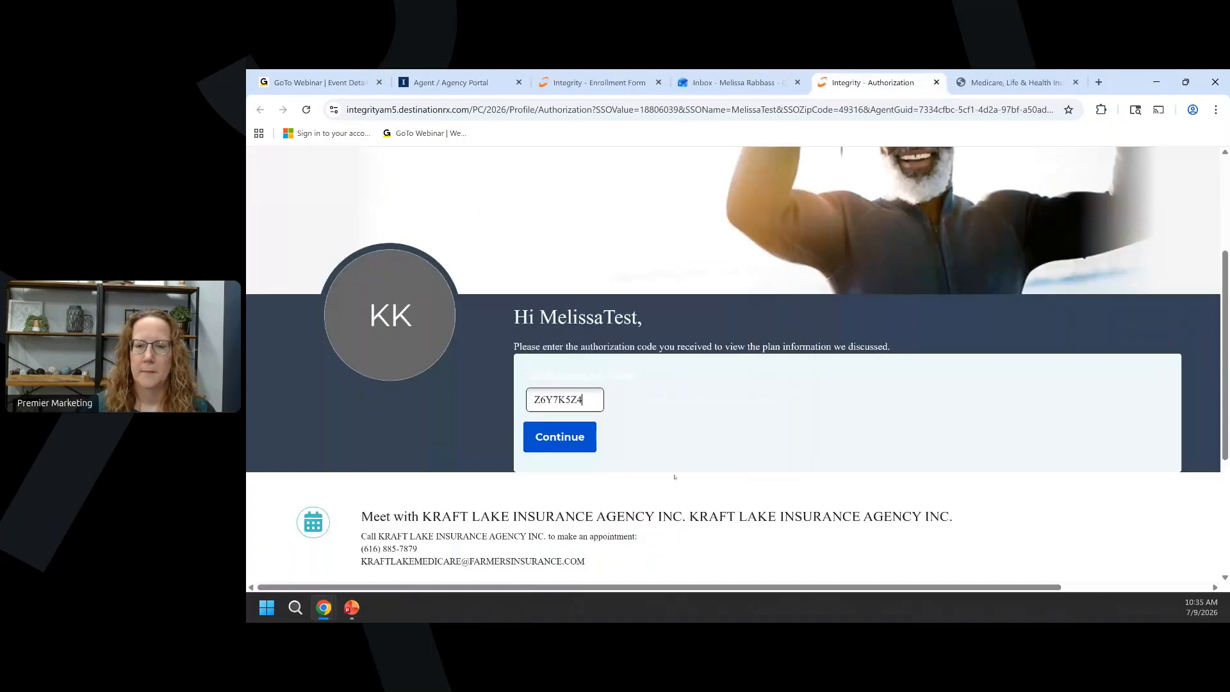
pyautogui.press('Return')
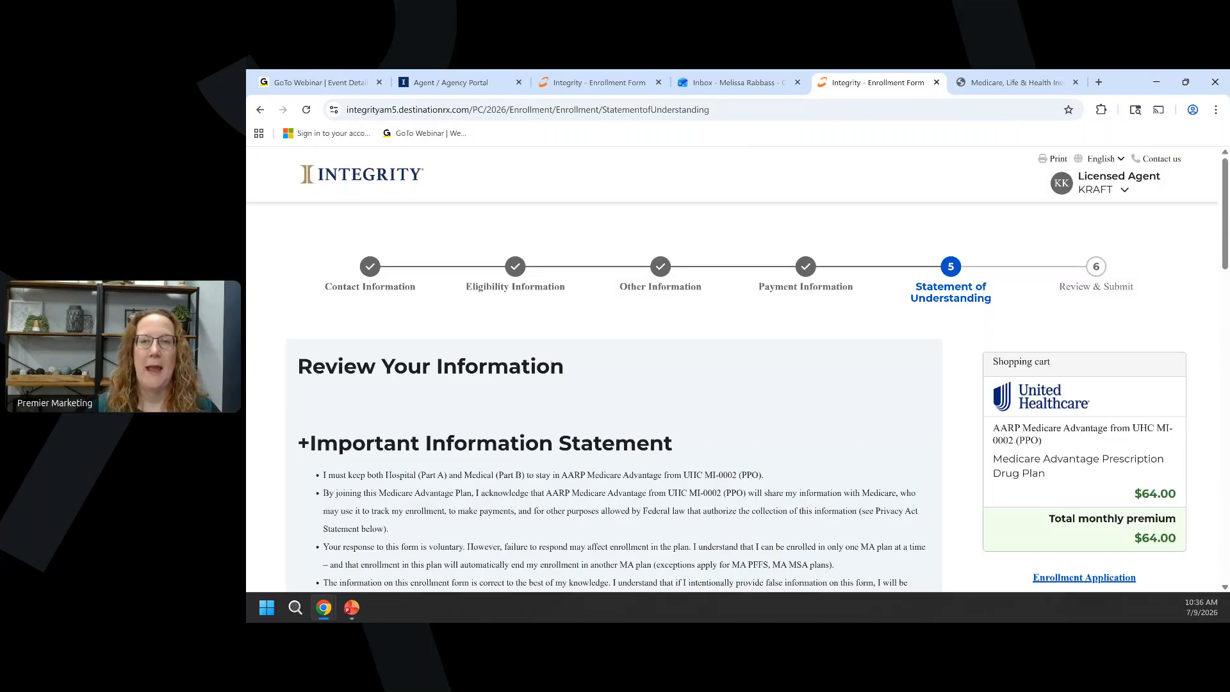
# Read through the Statement of Understanding and continue to Review & Submit.
pyautogui.scroll(-2, 467, 365)
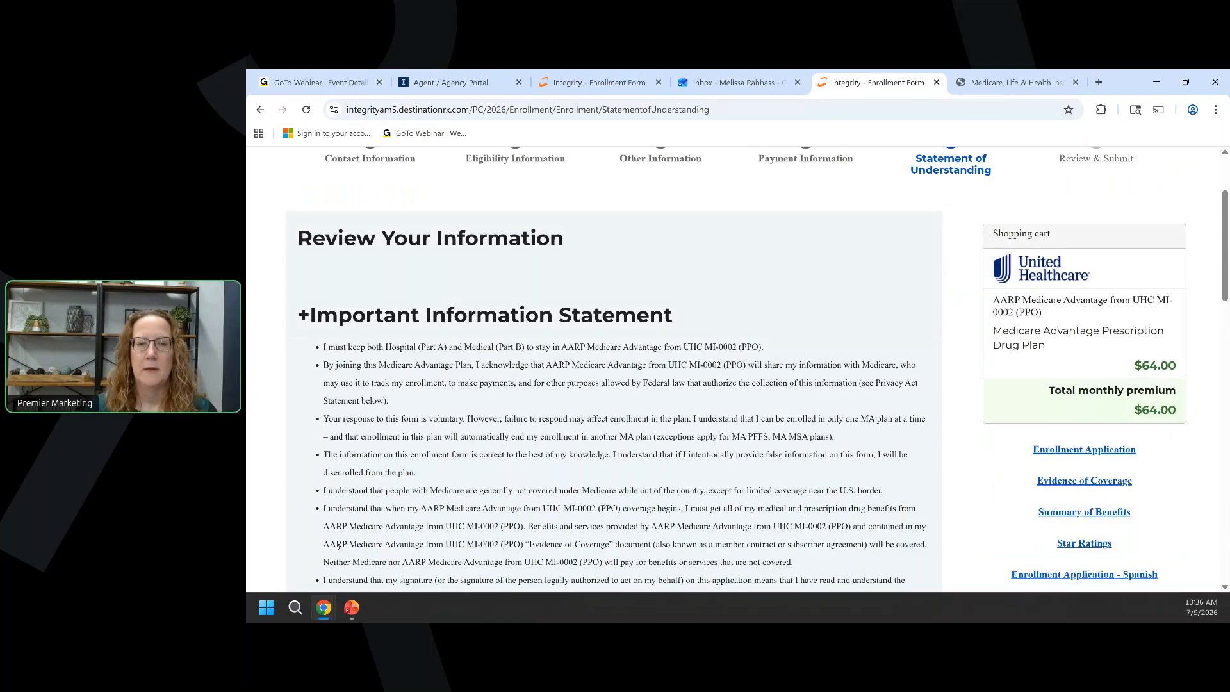
pyautogui.scroll(-4, 444, 383)
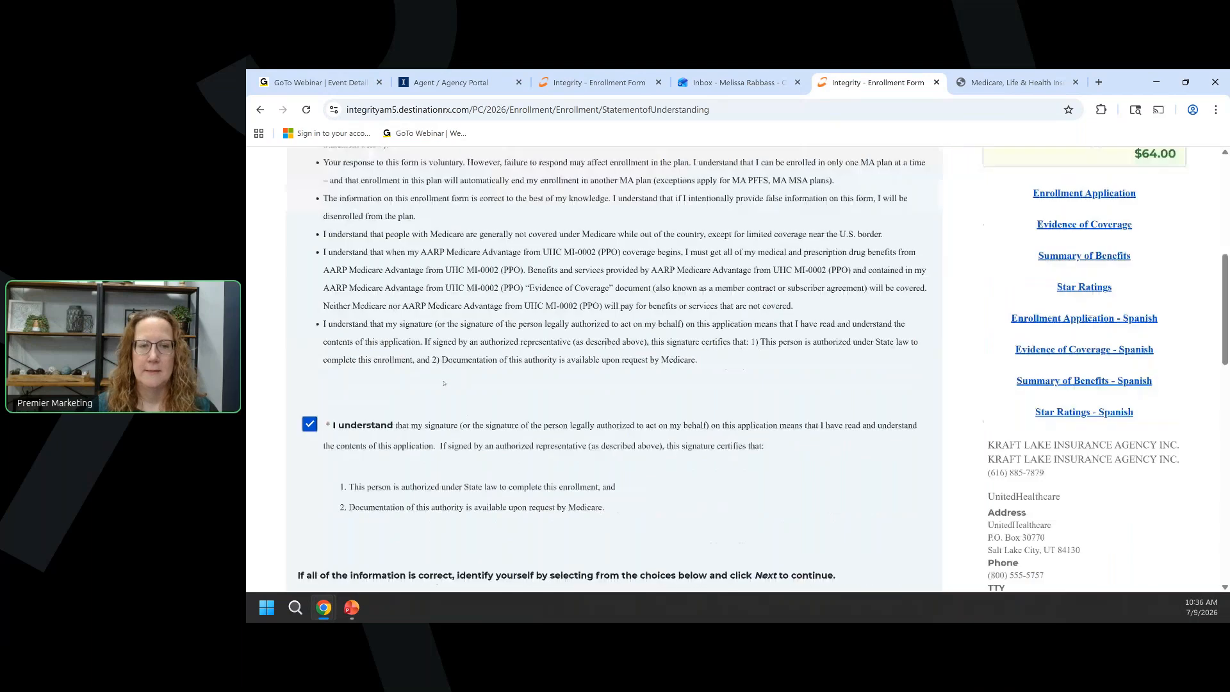
pyautogui.scroll(-5, 444, 383)
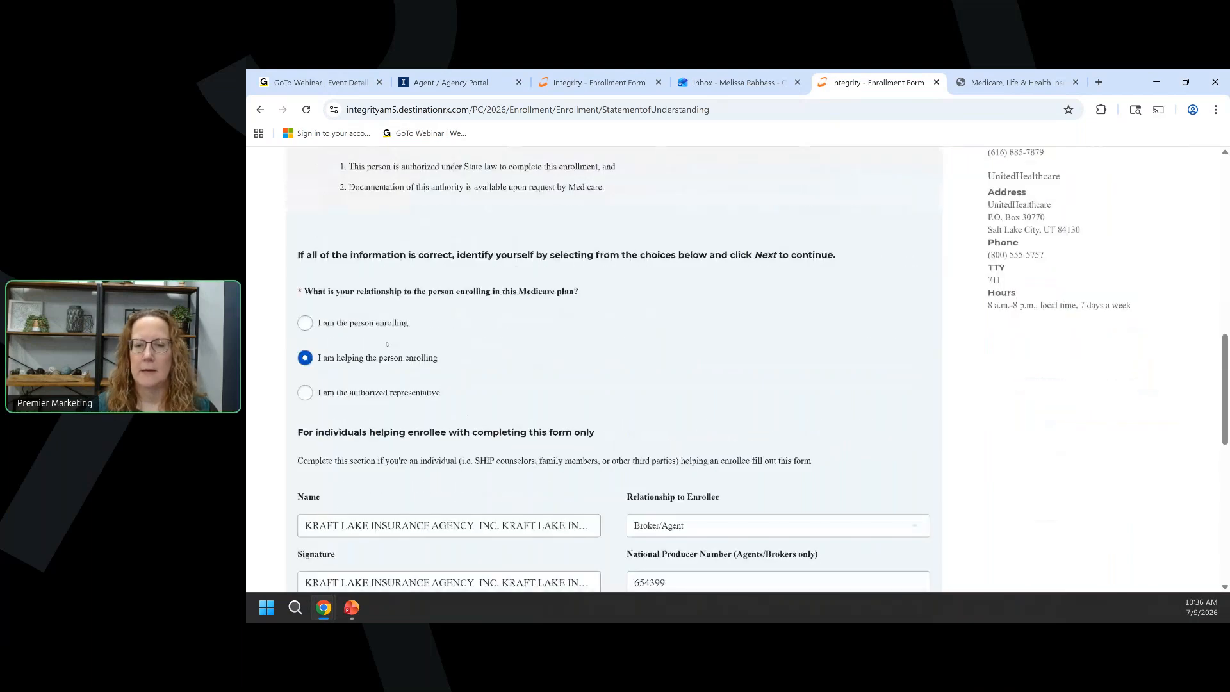
pyautogui.scroll(-8, 387, 344)
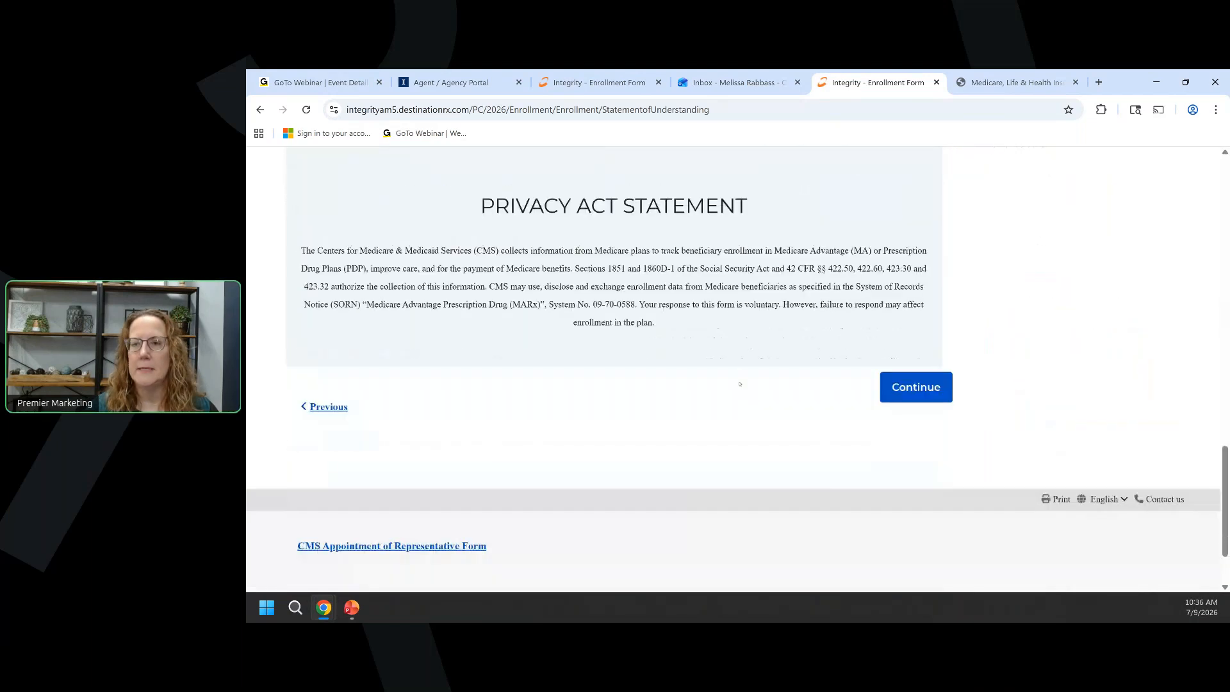
pyautogui.click(898, 391)
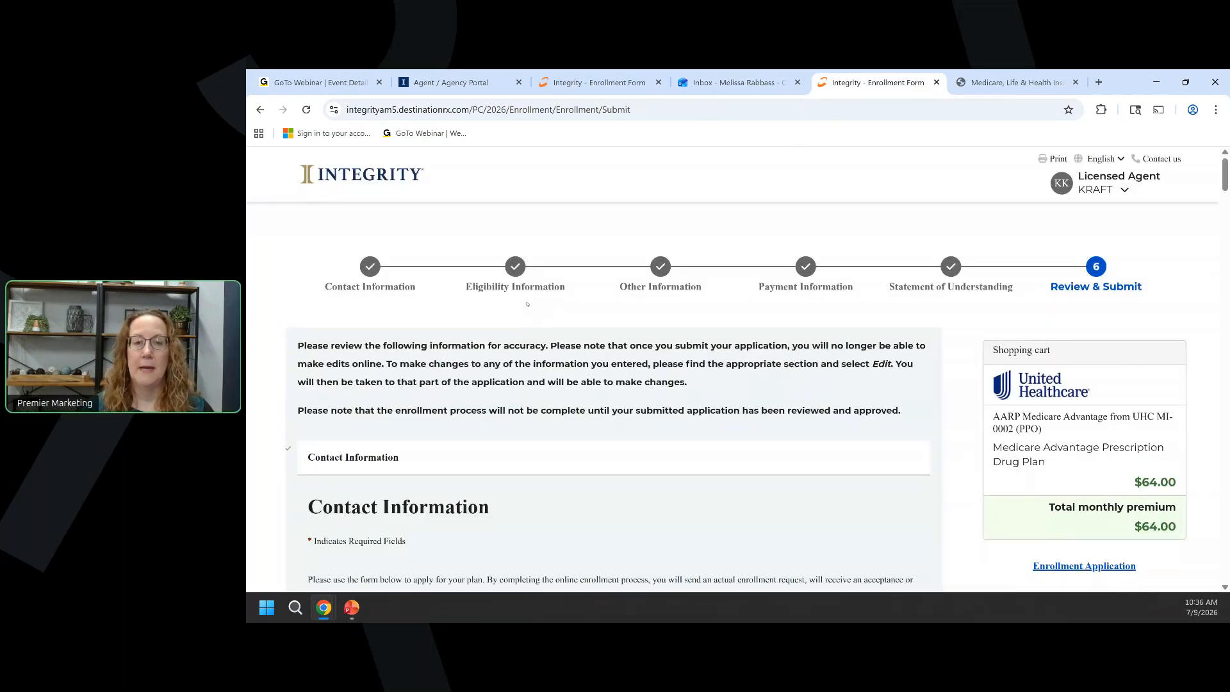
# In Contact Information, change the Home Phone number's last digit to 9 and save.
pyautogui.scroll(-5, 527, 303)
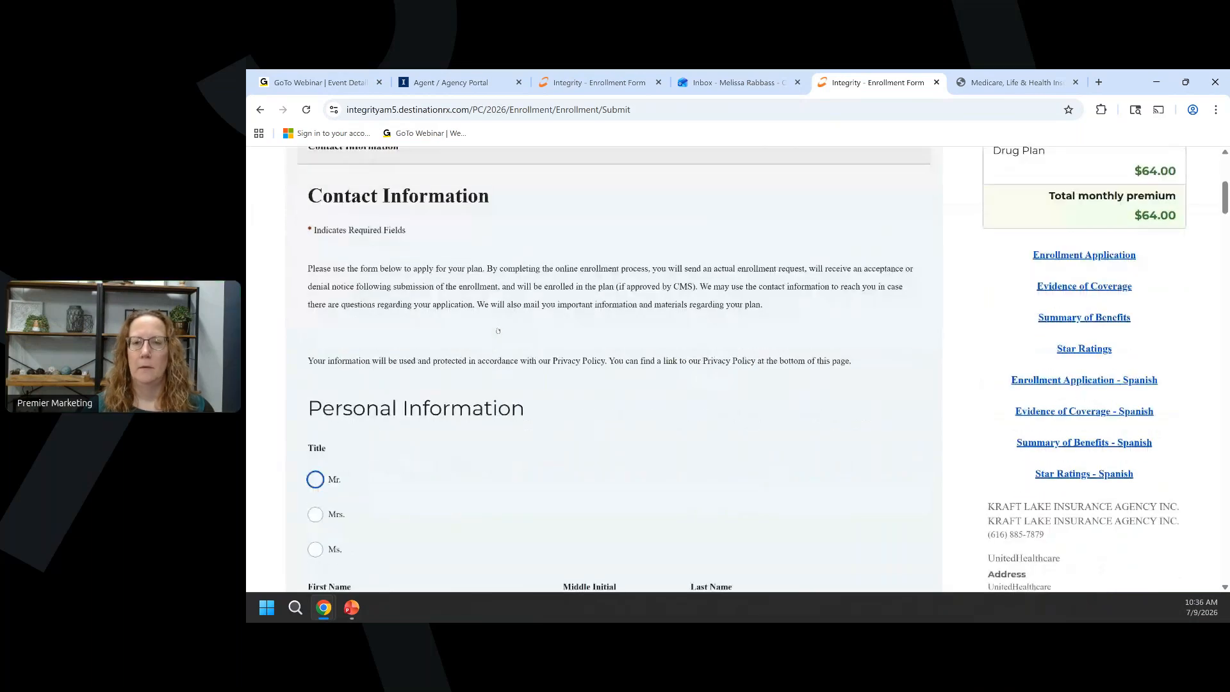
pyautogui.scroll(-5, 497, 330)
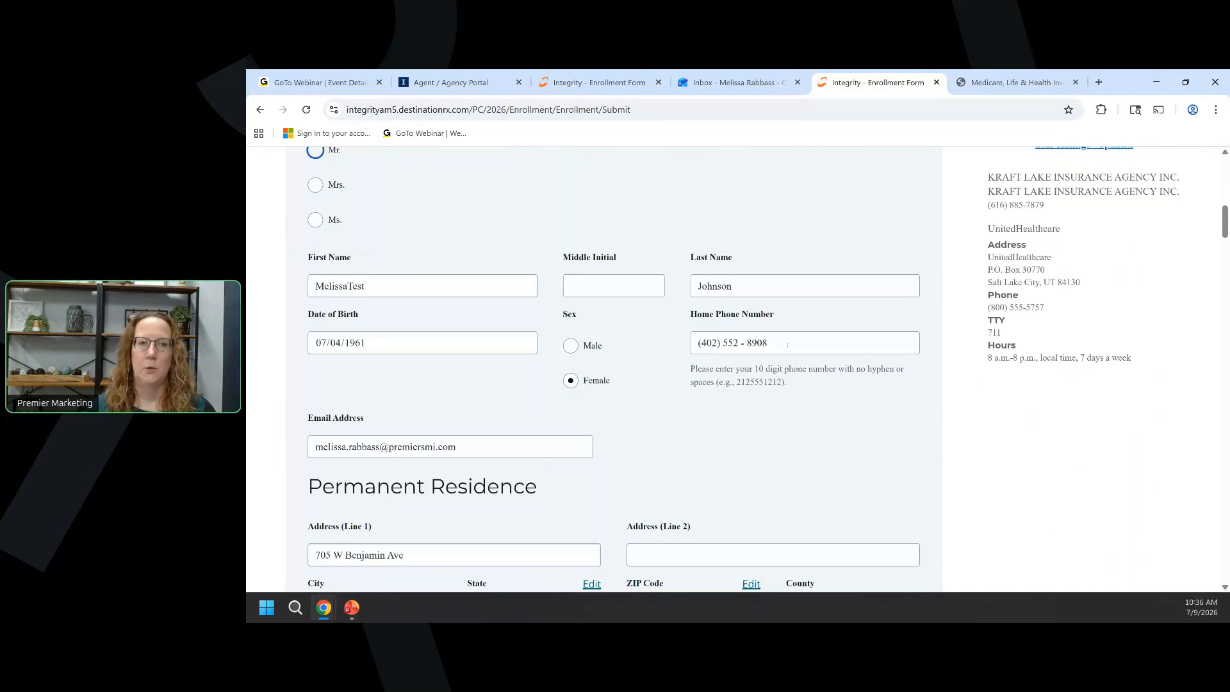
pyautogui.scroll(-7, 787, 344)
pyautogui.scroll(-8, 788, 345)
pyautogui.scroll(8, 769, 348)
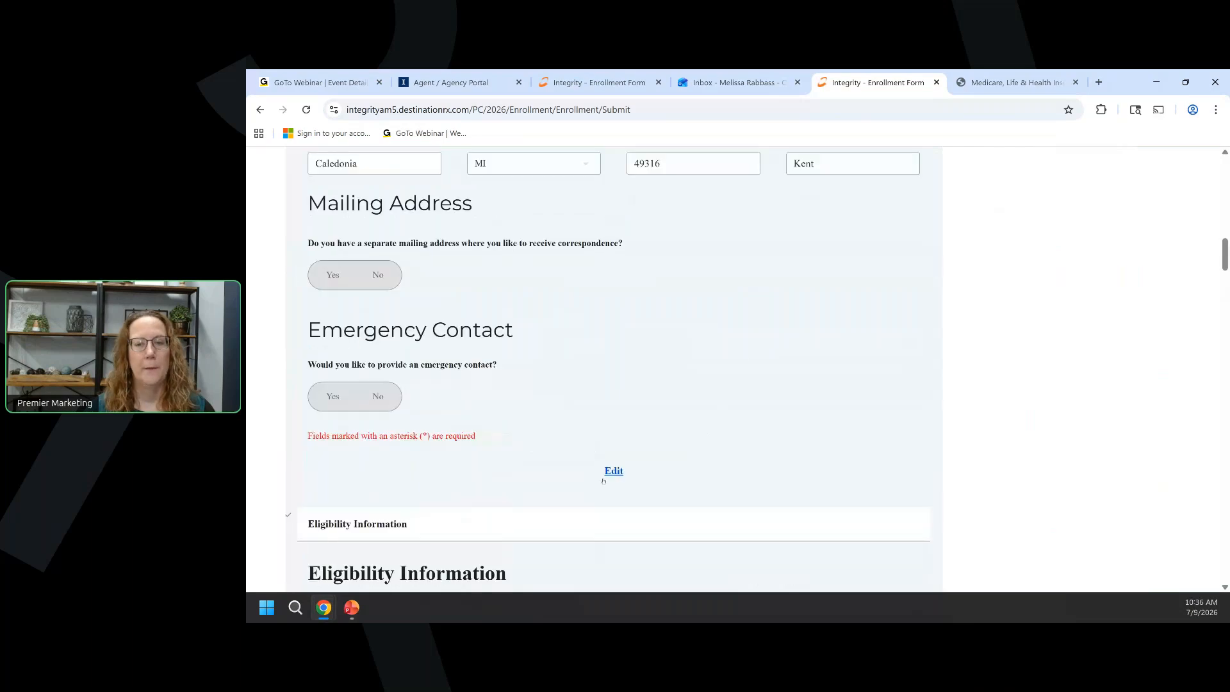
pyautogui.click(614, 472)
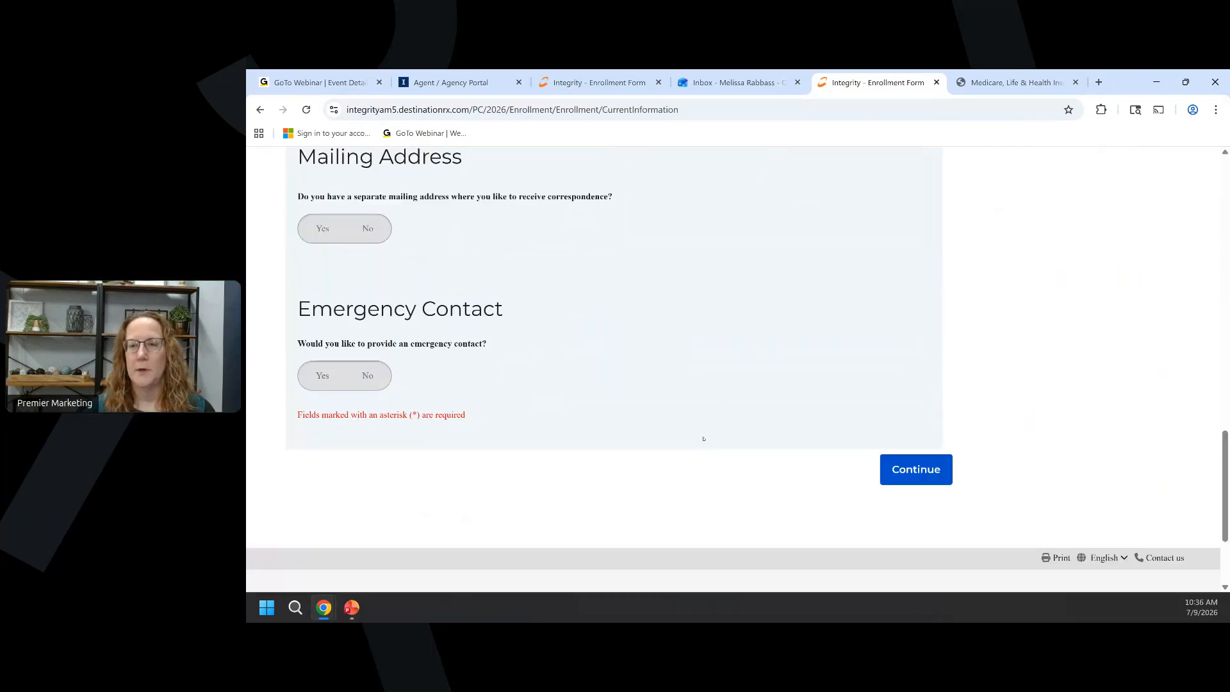
pyautogui.scroll(-8, 731, 426)
pyautogui.click(805, 312)
pyautogui.press('BackSpace')
pyautogui.write('9')
pyautogui.scroll(-9, 773, 319)
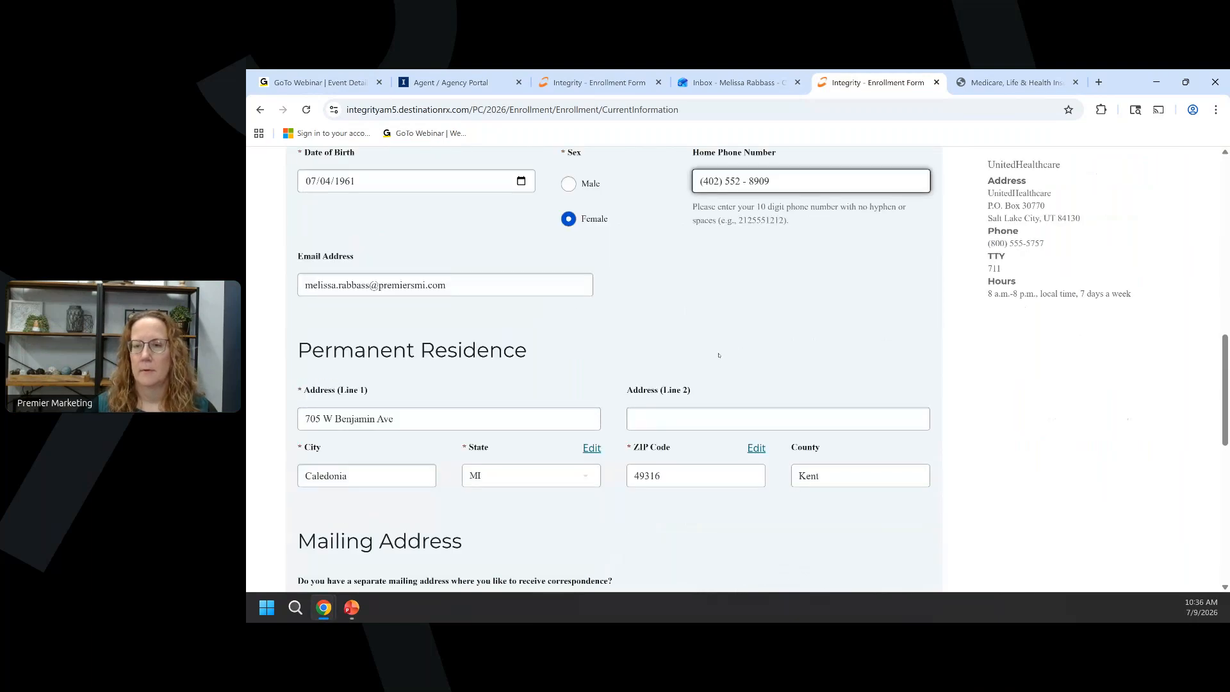
pyautogui.click(909, 408)
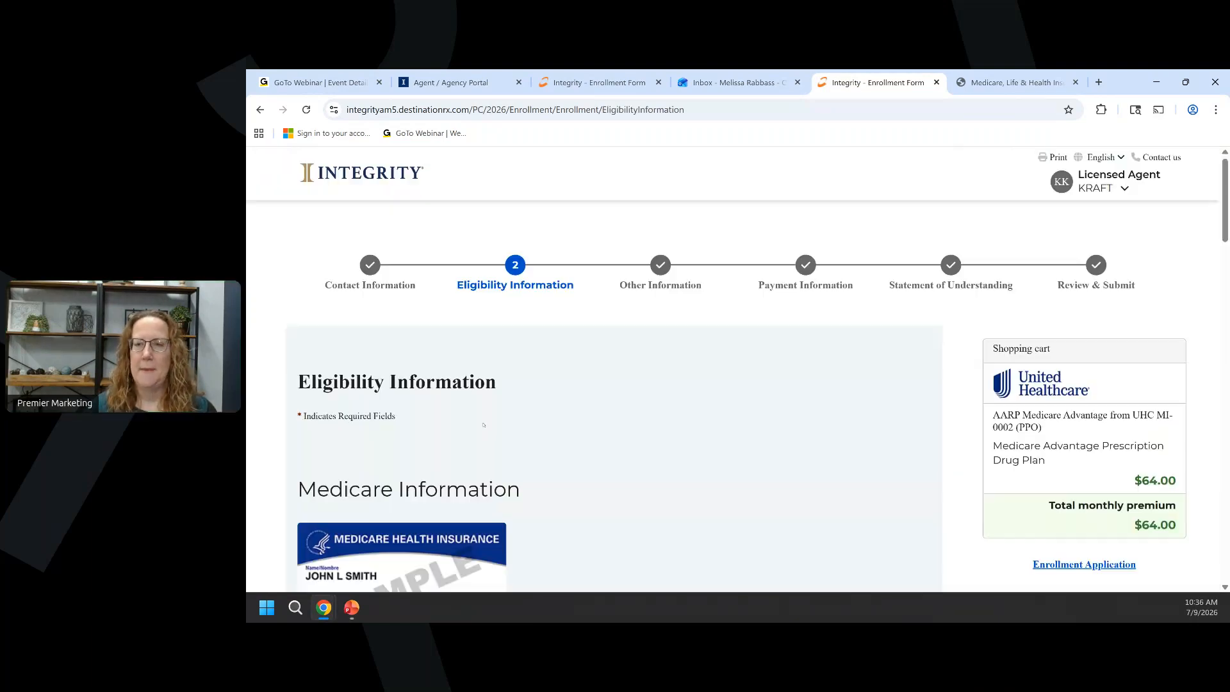
# Continue through the Eligibility, Other, Payment and Statement of Understanding pages to review.
pyautogui.scroll(-20, 483, 425)
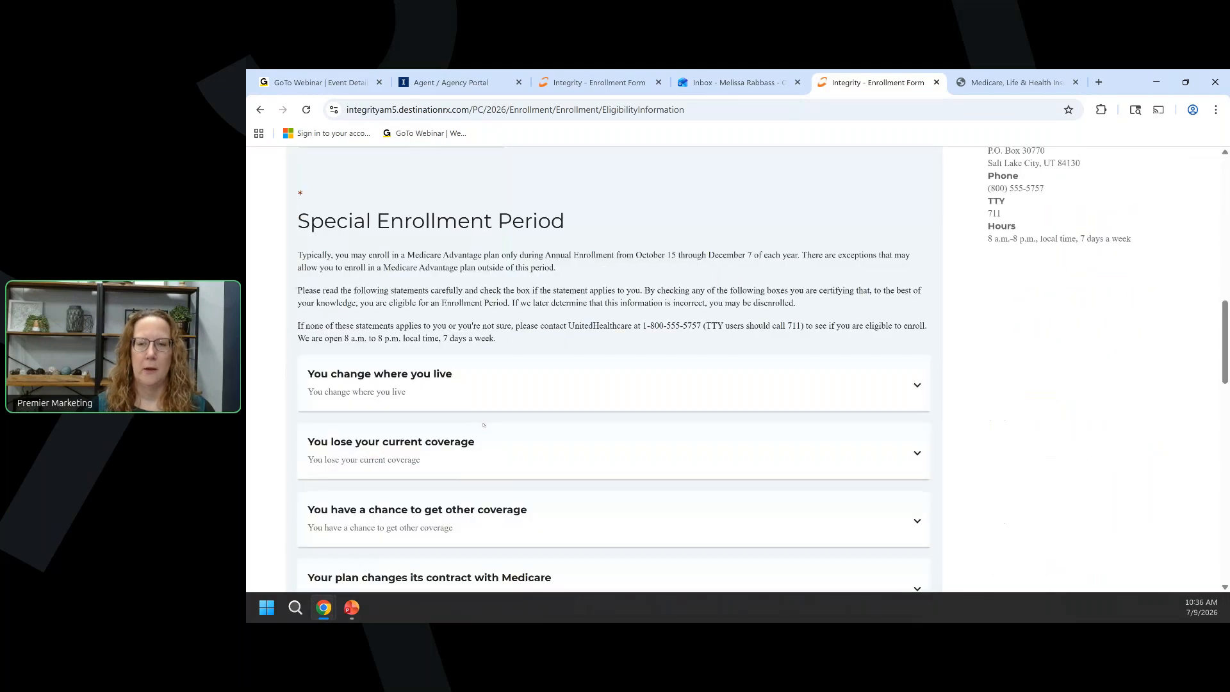
pyautogui.scroll(-3, 483, 424)
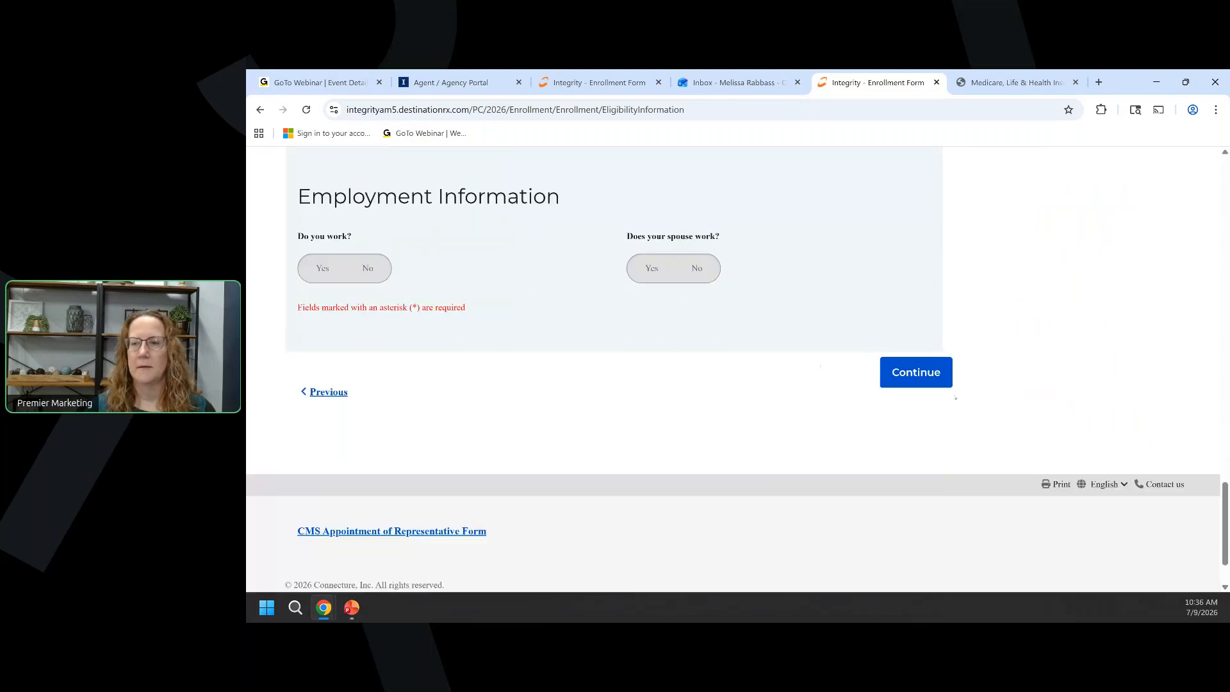
pyautogui.click(923, 375)
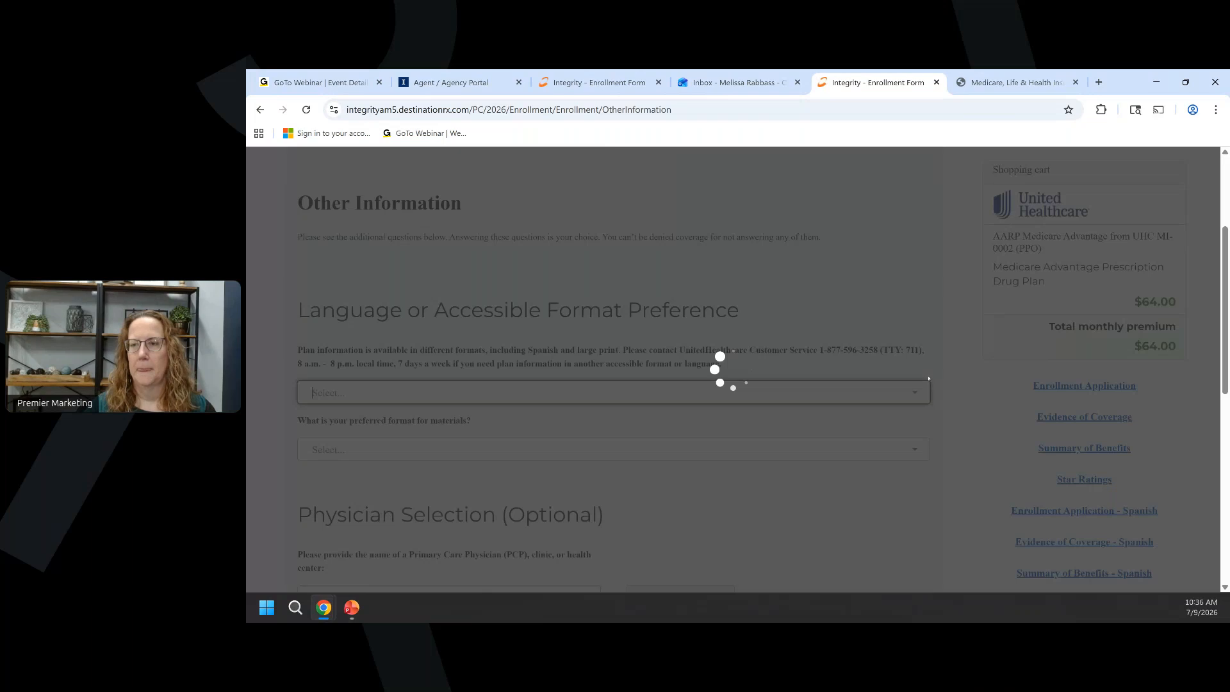
pyautogui.scroll(-20, 929, 379)
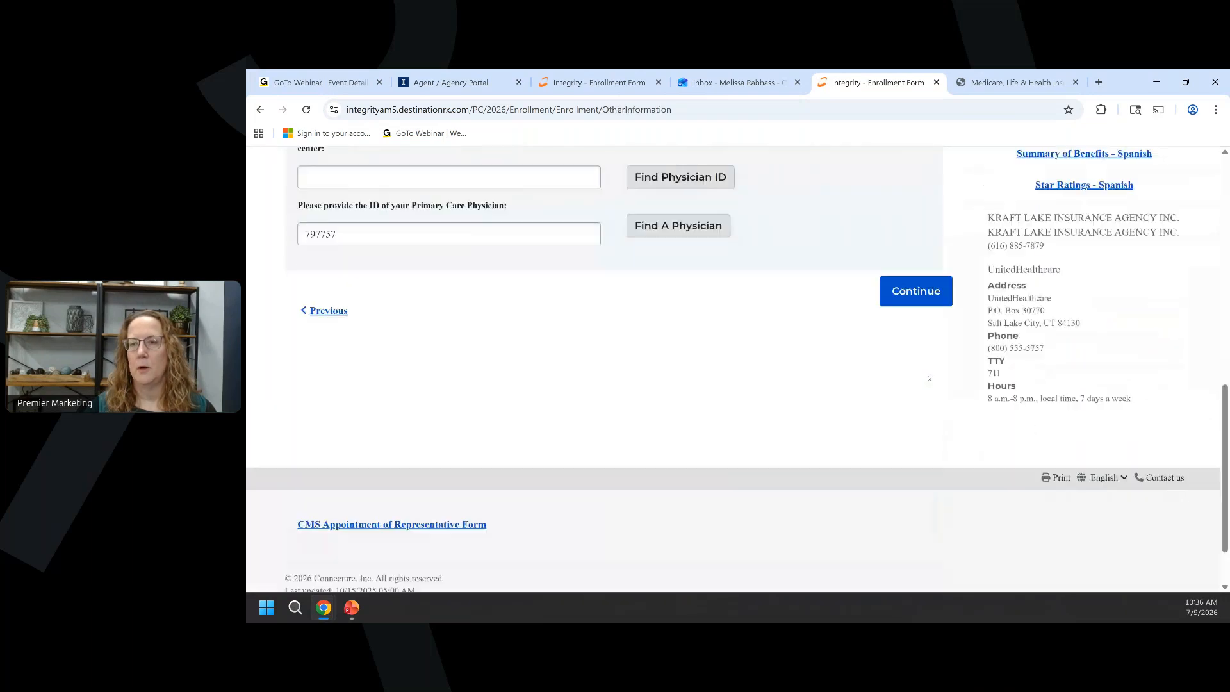
pyautogui.click(907, 218)
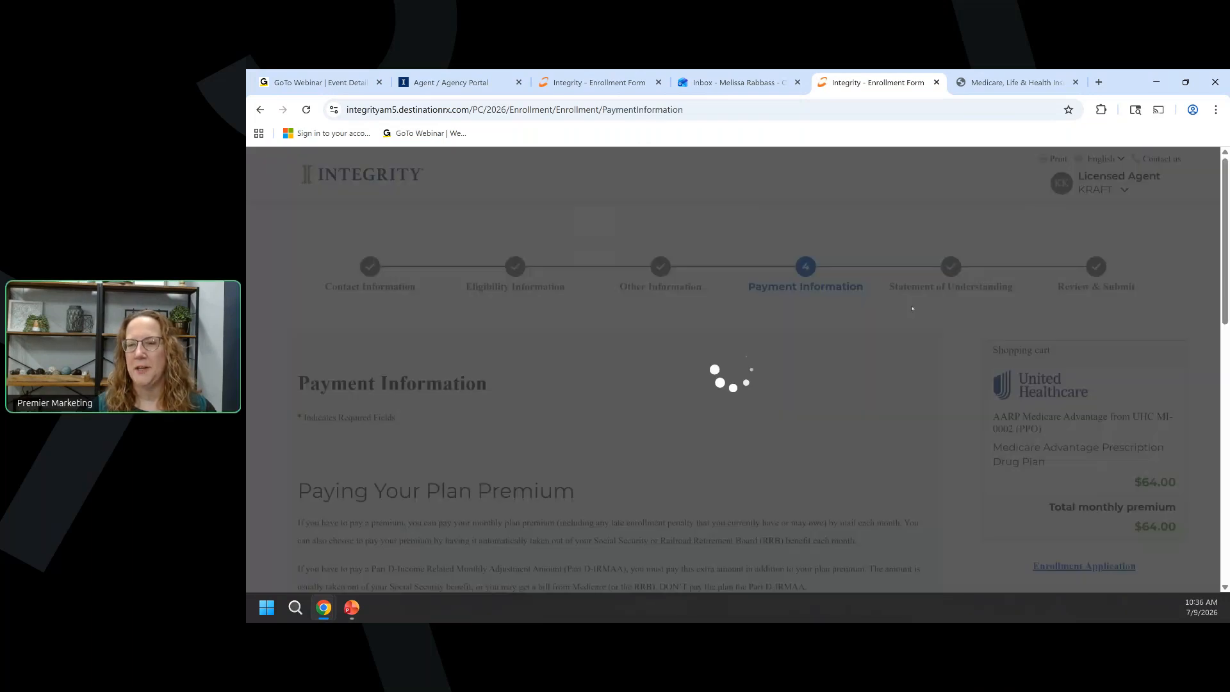
pyautogui.scroll(-20, 912, 308)
pyautogui.click(911, 292)
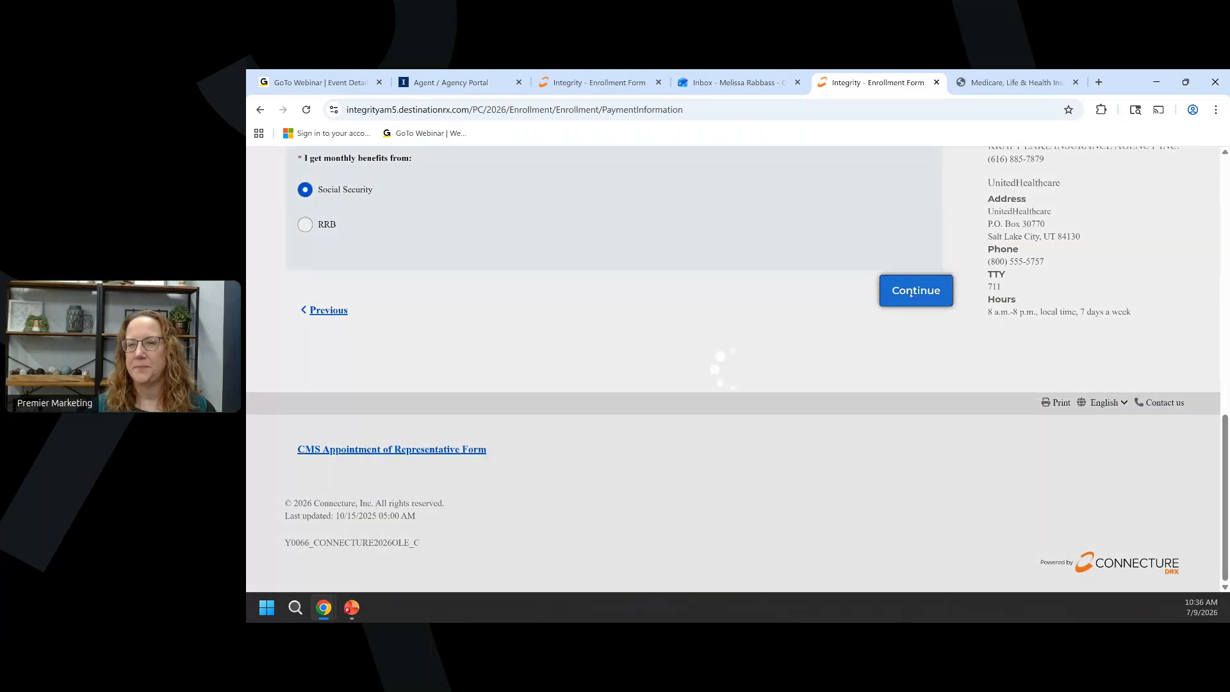
pyautogui.scroll(-20, 913, 340)
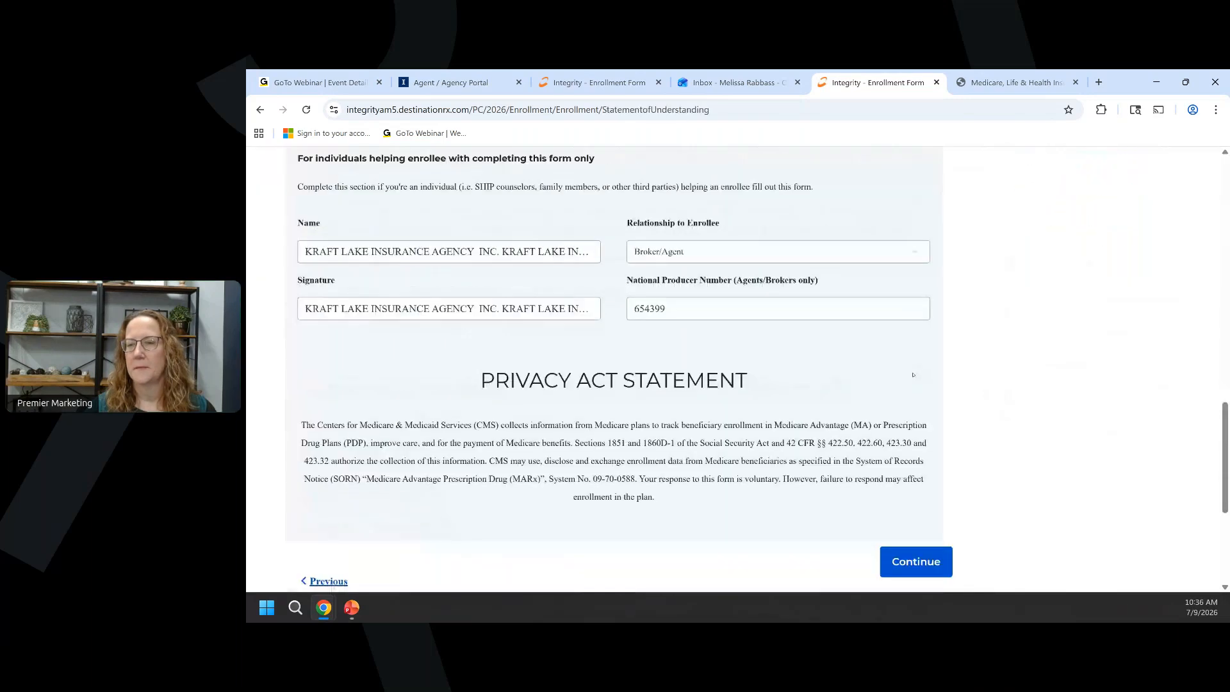
pyautogui.click(915, 387)
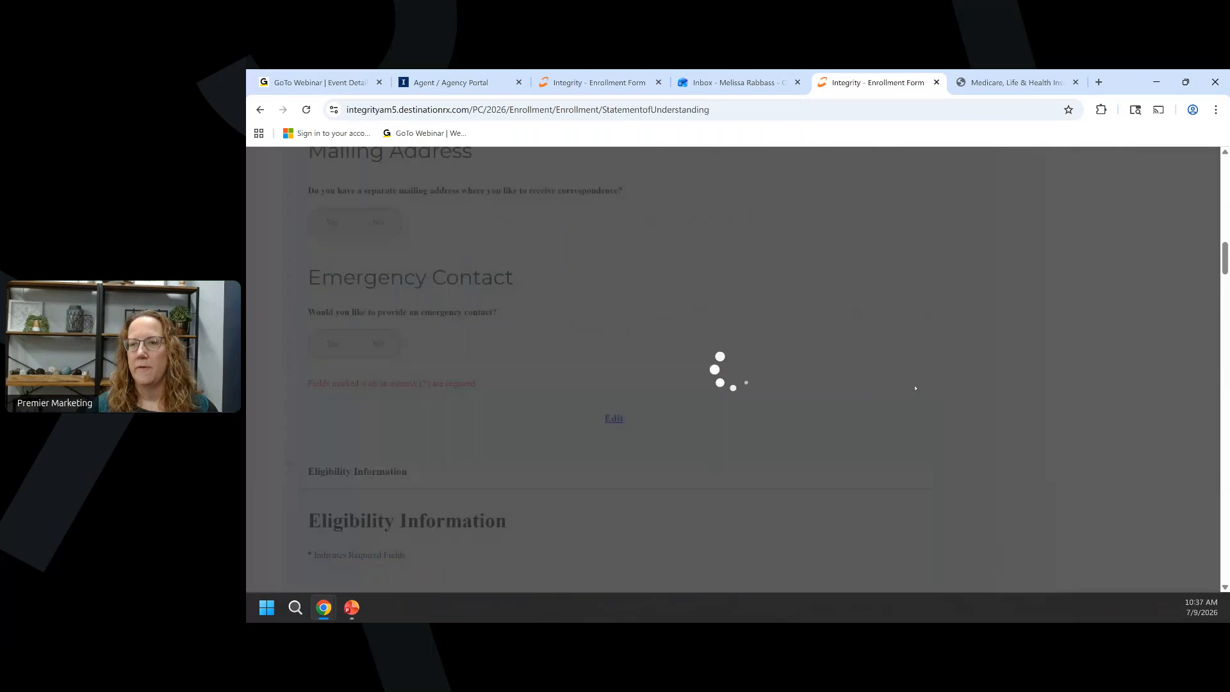
pyautogui.scroll(-10, 722, 405)
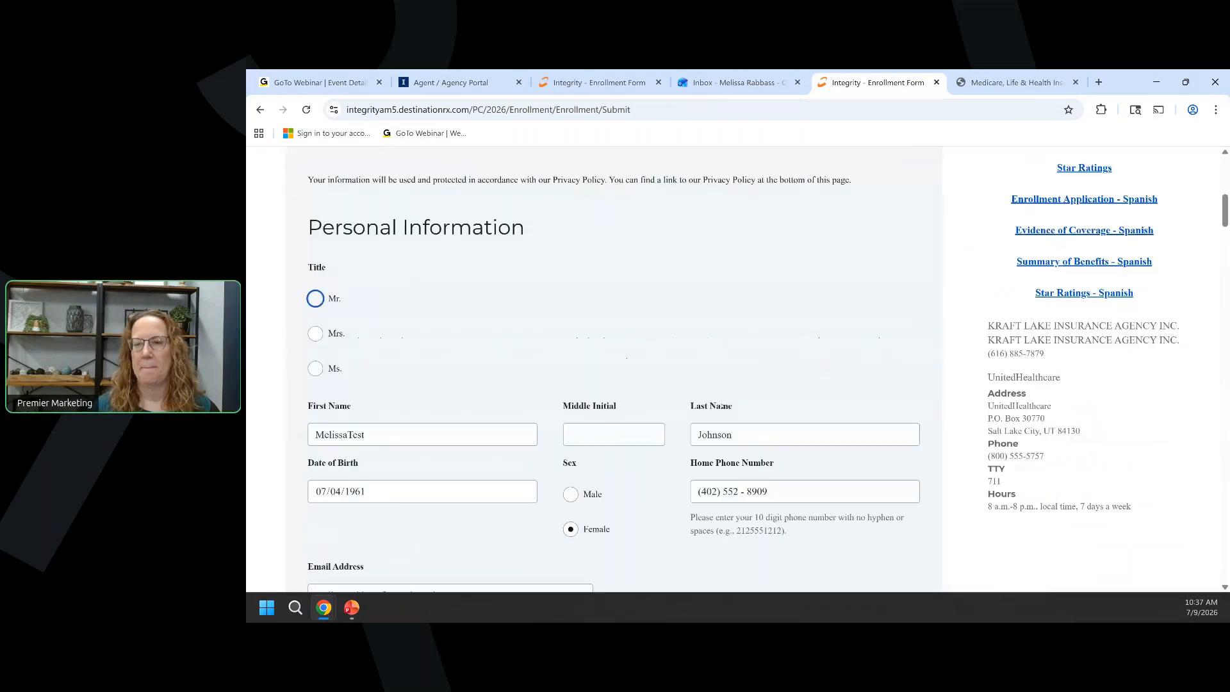
pyautogui.scroll(-20, 722, 405)
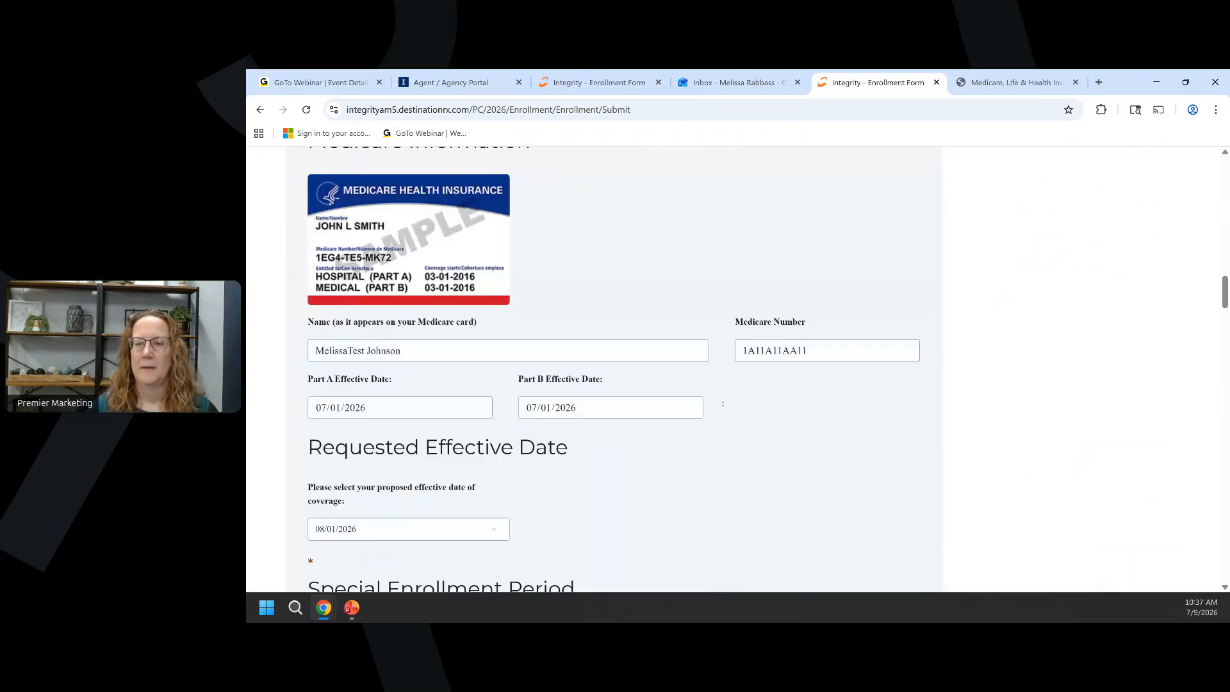
pyautogui.scroll(-20, 723, 404)
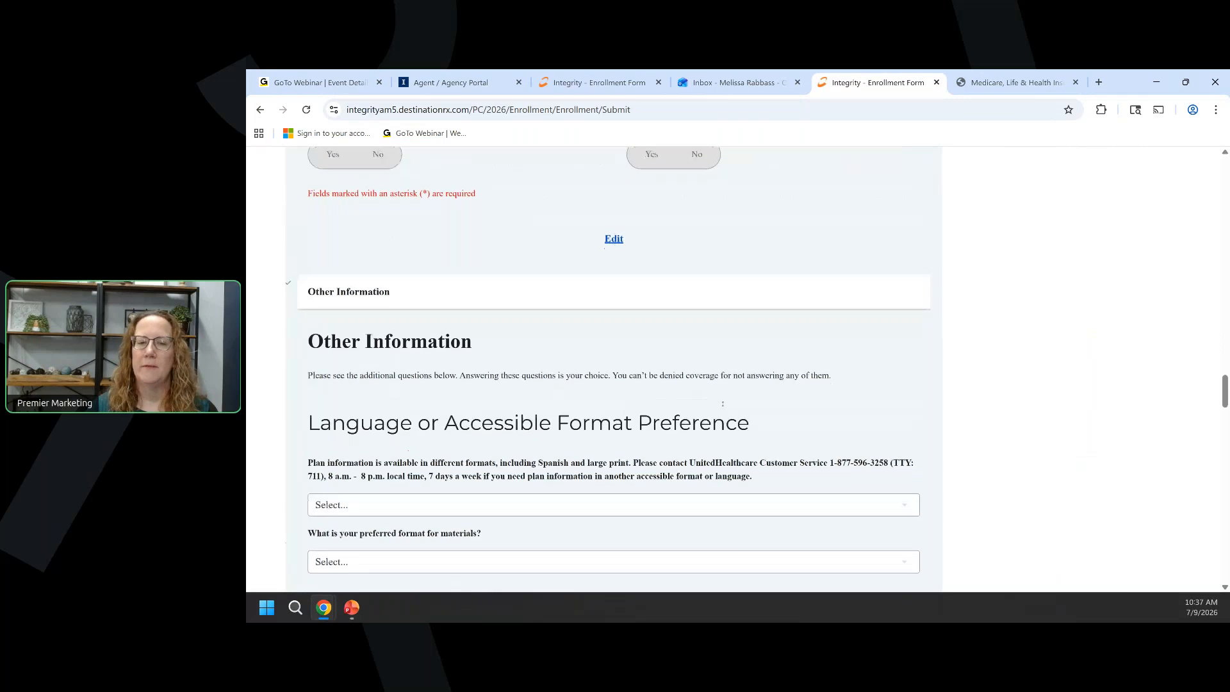
pyautogui.scroll(-20, 722, 404)
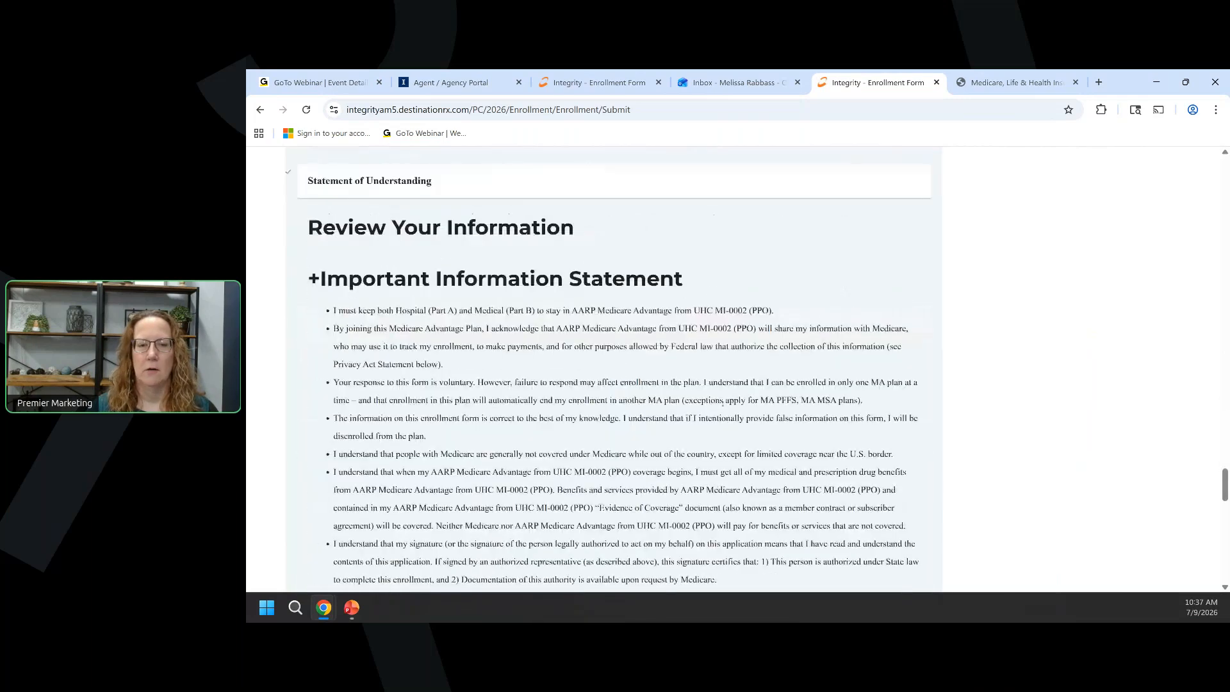
pyautogui.scroll(-10, 723, 404)
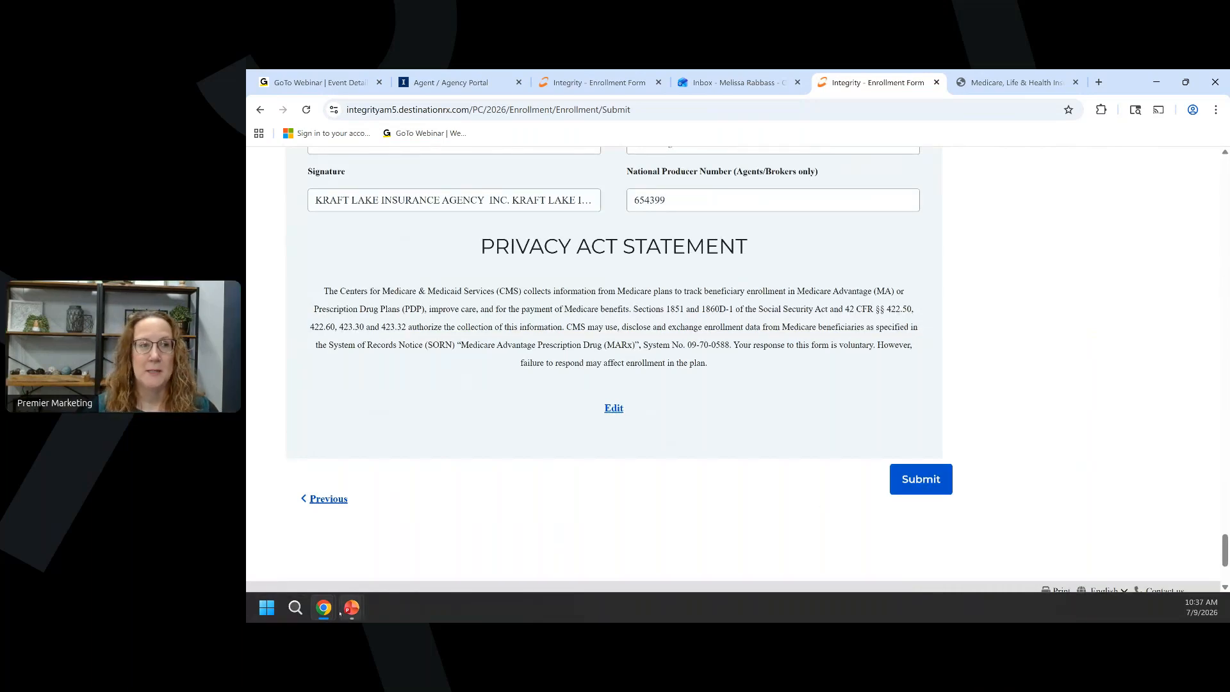
pyautogui.moveTo(340, 614)
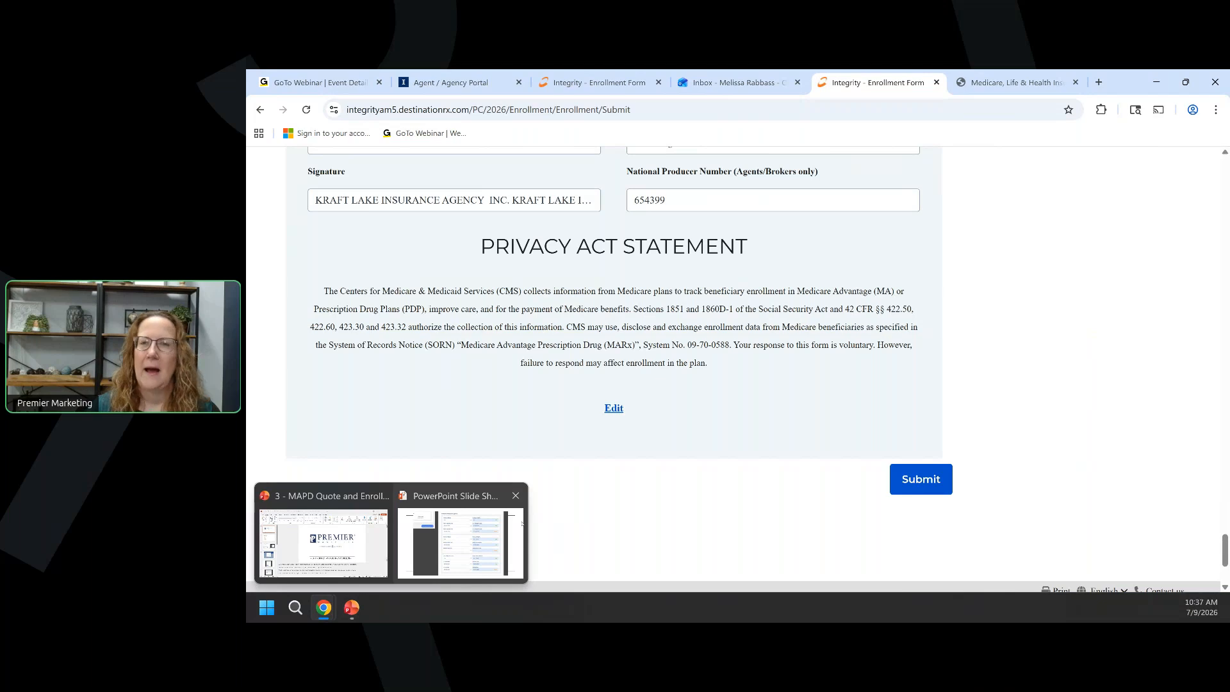
# Step the slide show through the Application Submitted, Activities and application details slides.
pyautogui.click(460, 543)
pyautogui.click(635, 372)
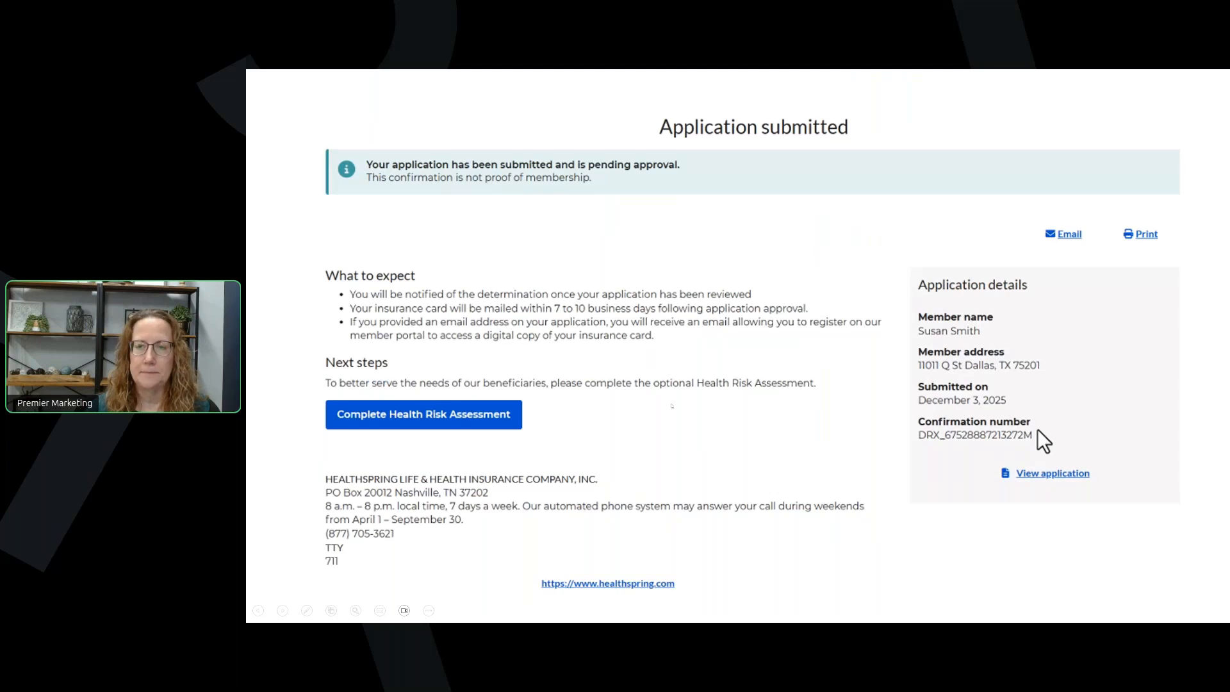
pyautogui.press('Right')
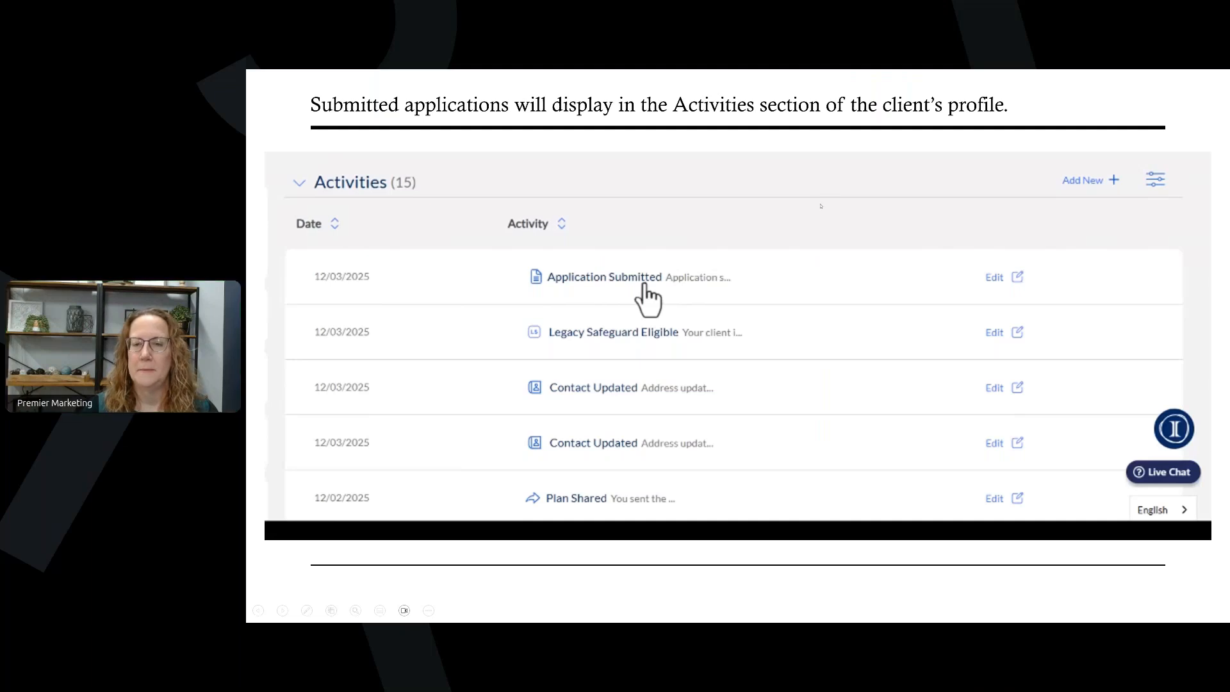
pyautogui.click(771, 435)
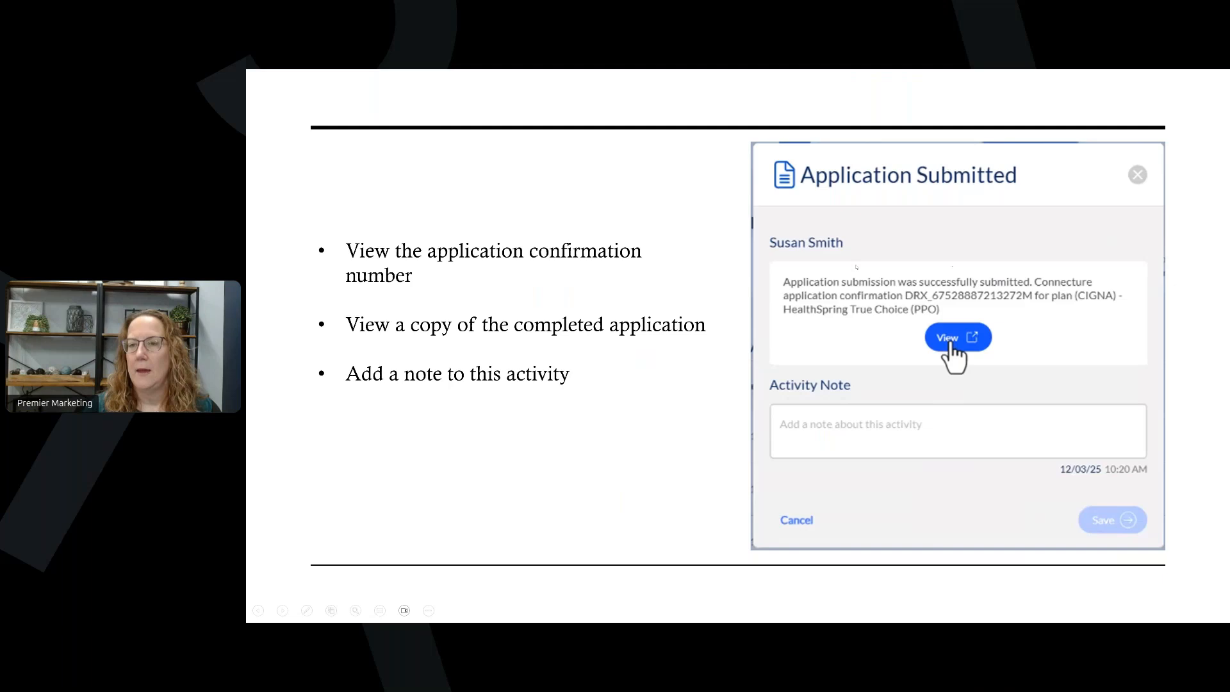
pyautogui.press('Left')
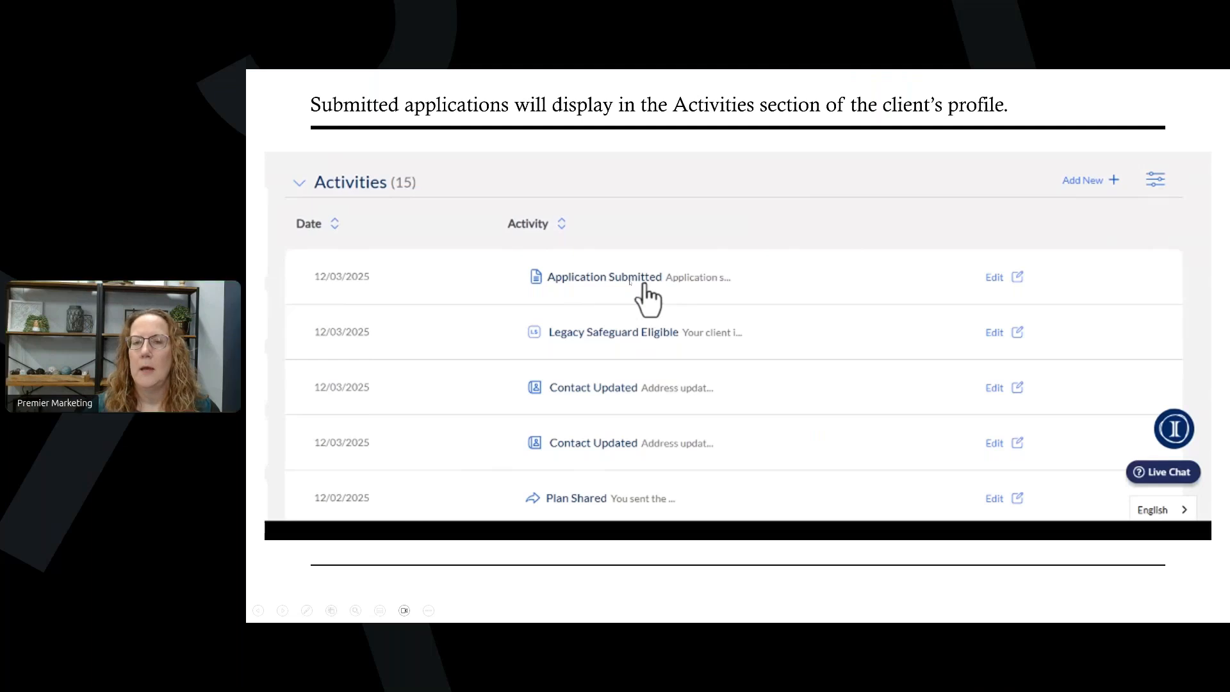
pyautogui.press('Right')
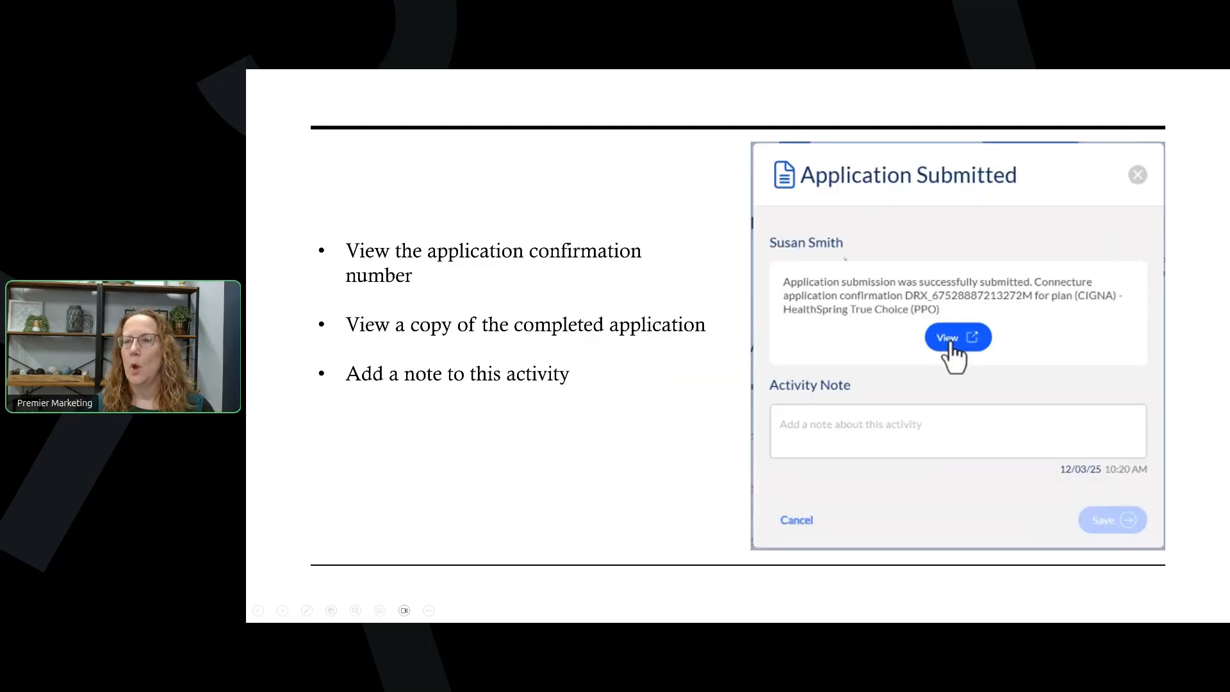
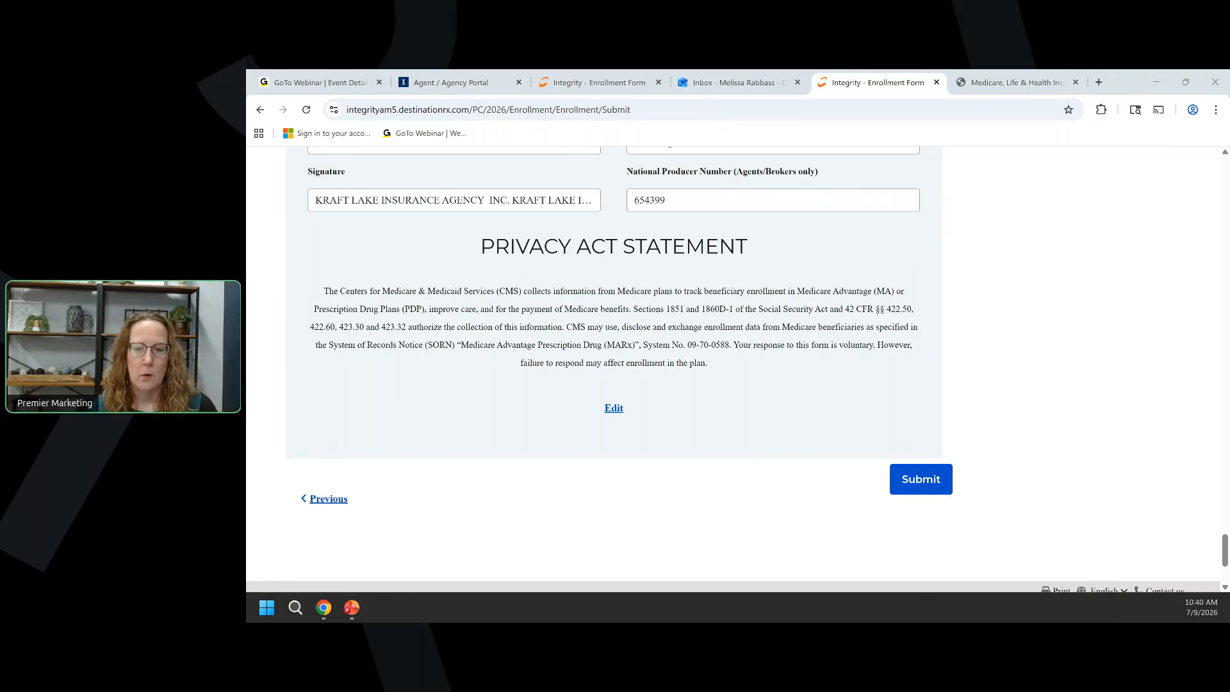
# Close the finished and earlier enrollment forms to return to the client profile.
pyautogui.scroll(1, 582, 272)
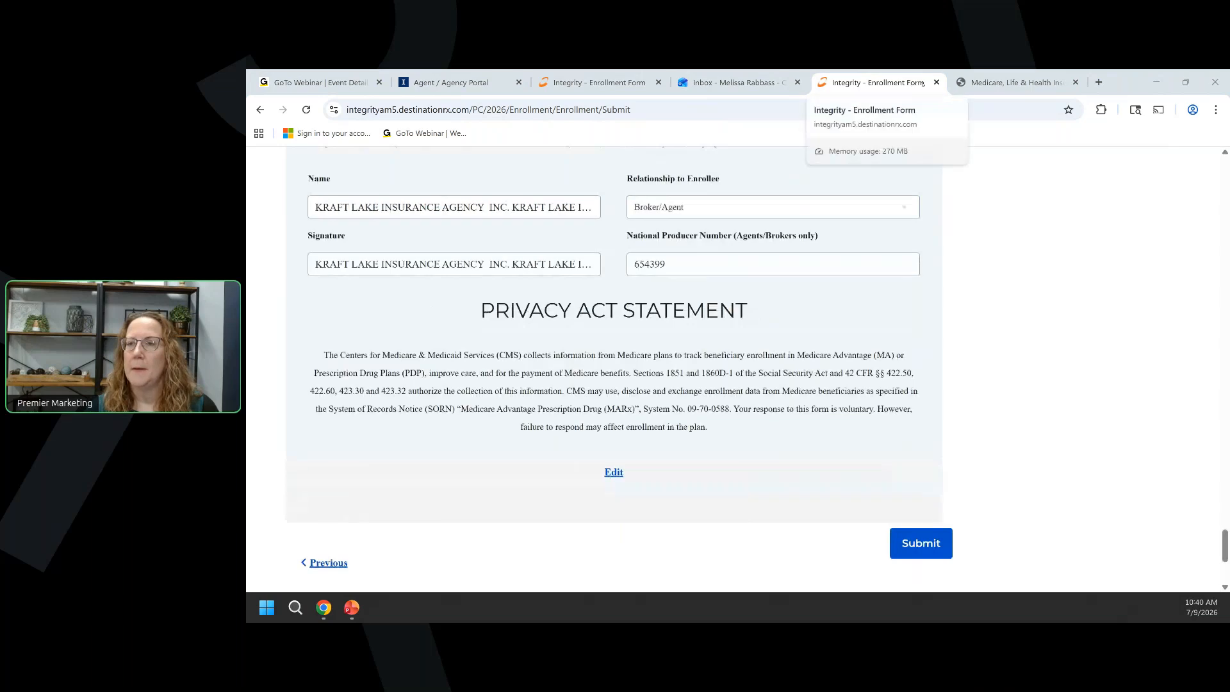
pyautogui.click(936, 82)
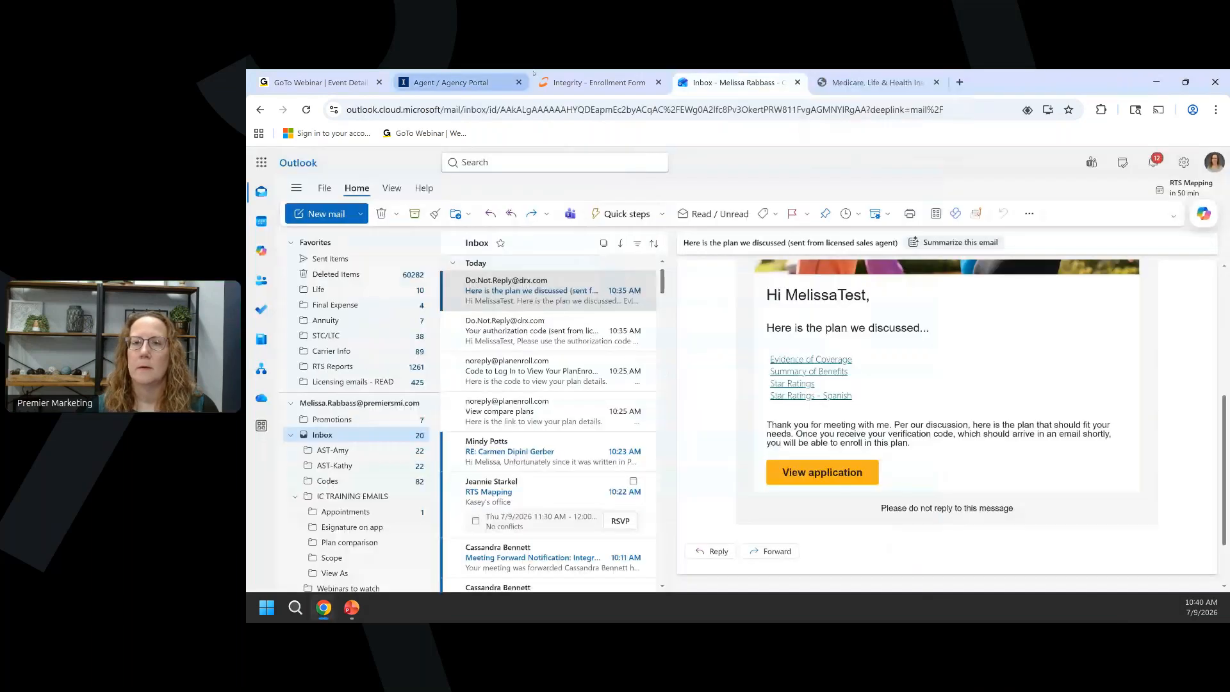
pyautogui.click(580, 82)
pyautogui.click(610, 436)
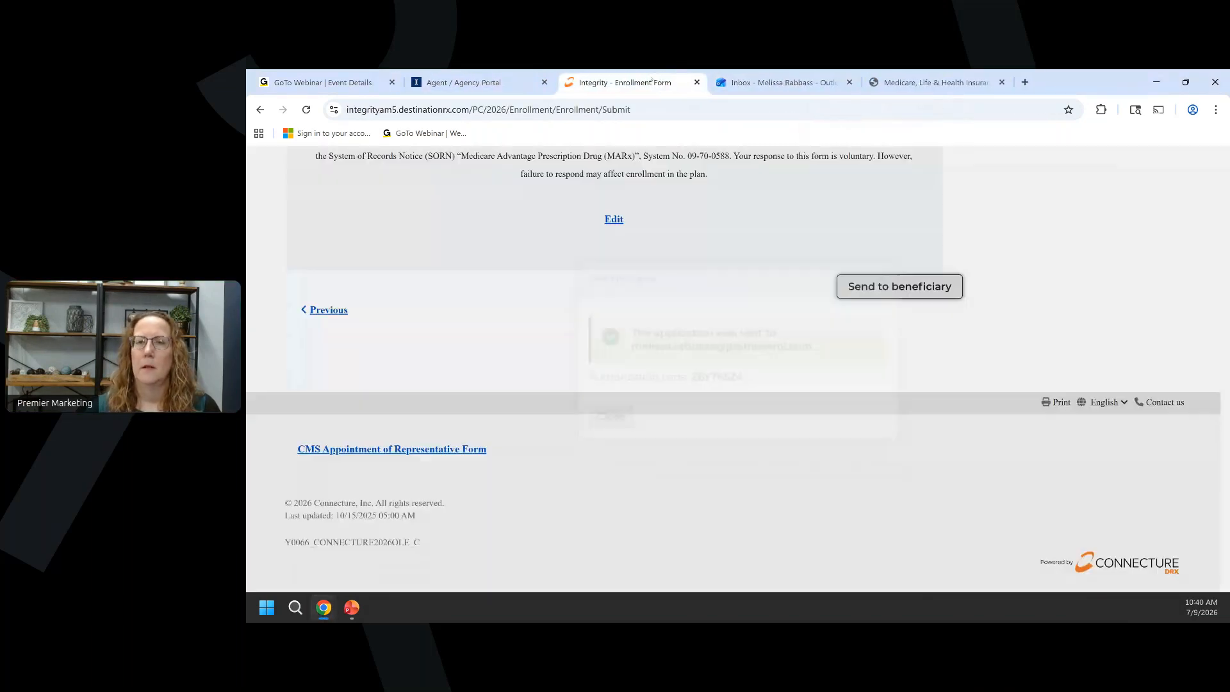
pyautogui.click(697, 82)
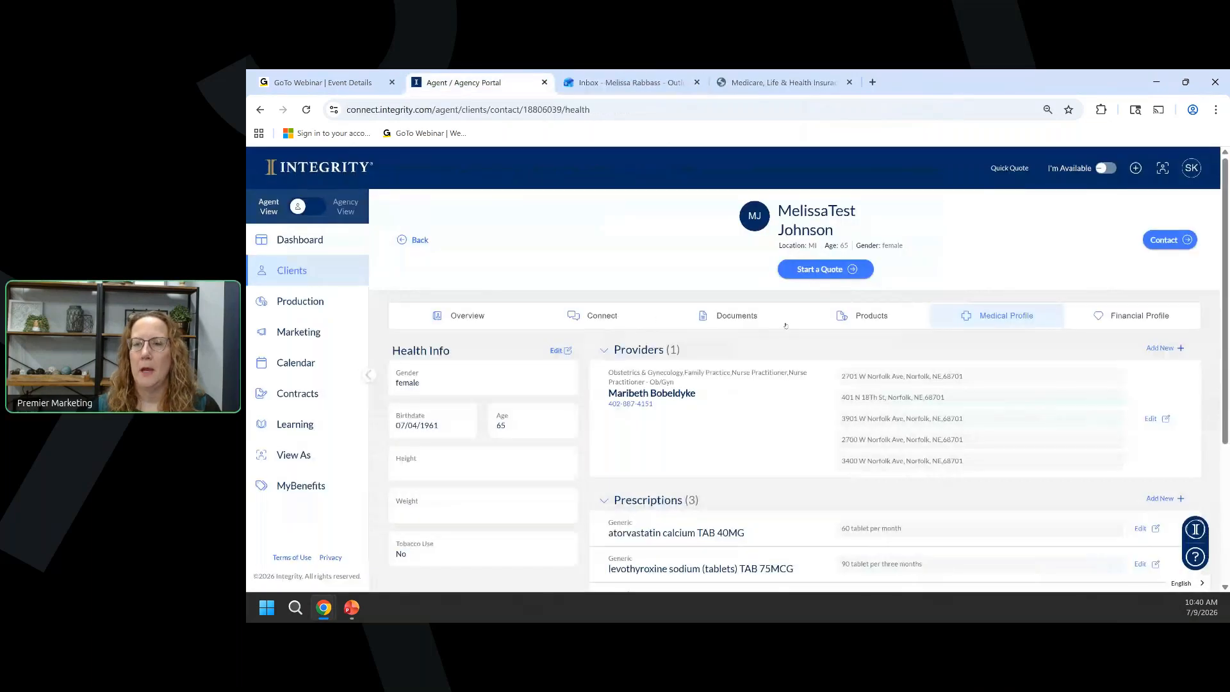
# Quote and apply for AARP Medicare Advantage from UHC MI-0001 (PPO) using Face-to-Face/Voice Signature.
pyautogui.click(822, 270)
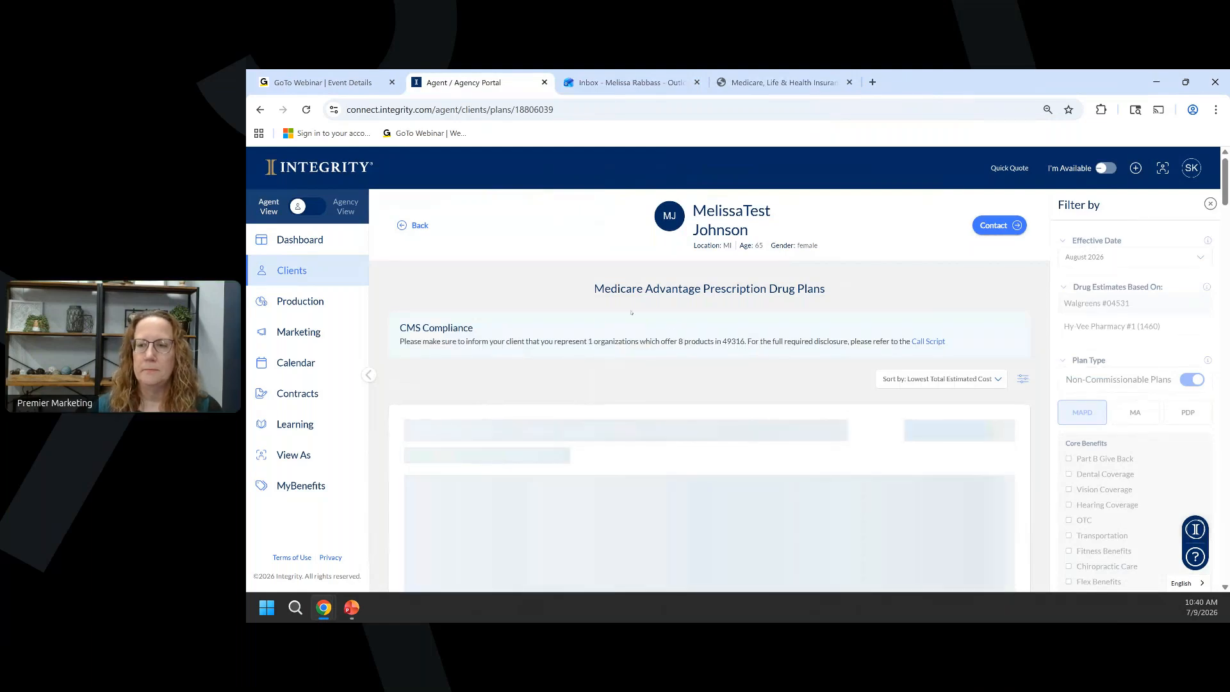
pyautogui.scroll(-1, 634, 313)
pyautogui.scroll(-2, 633, 312)
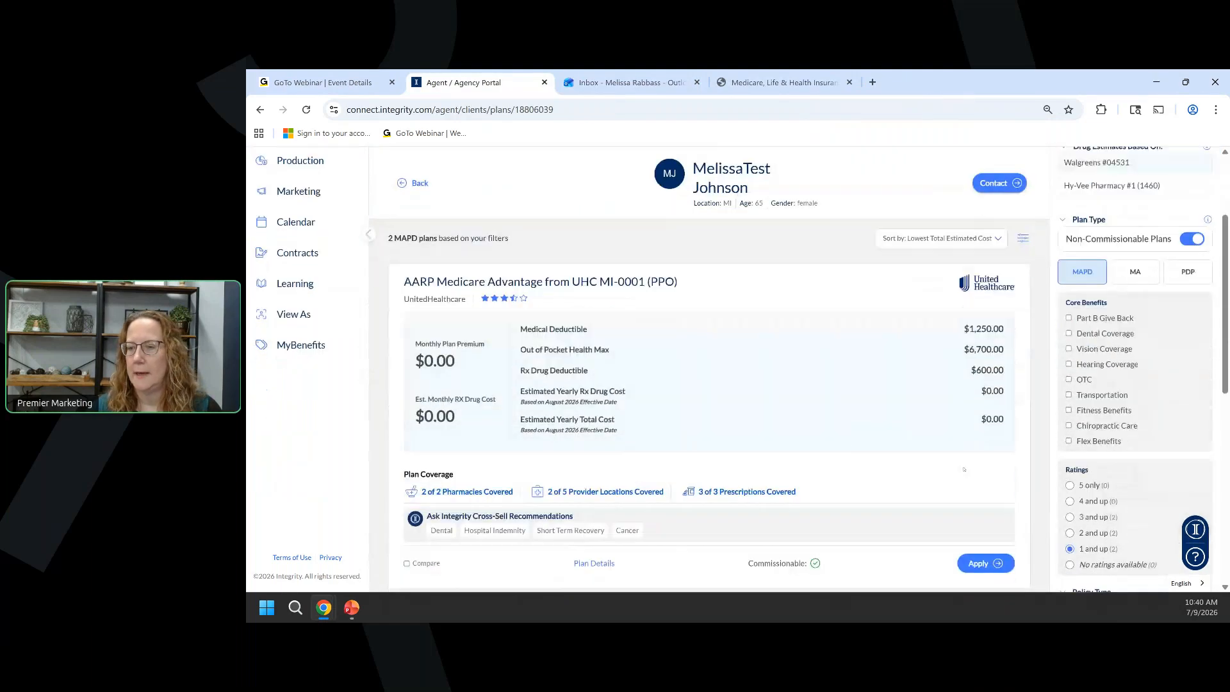
pyautogui.click(985, 512)
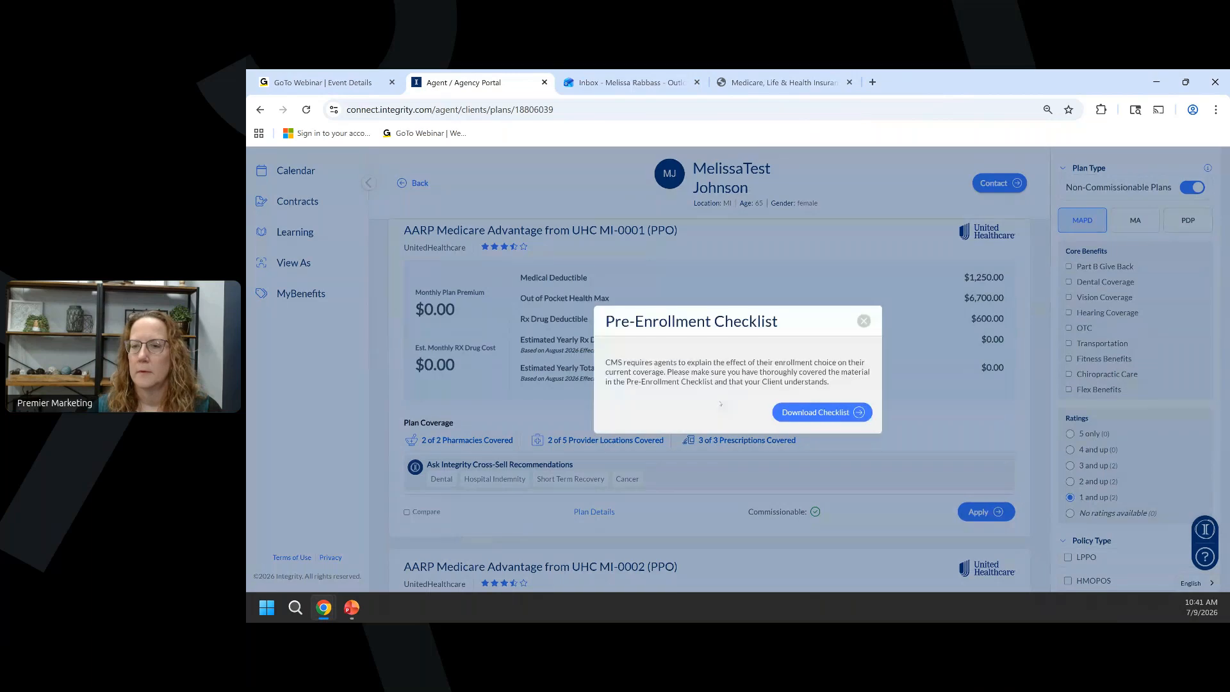
pyautogui.click(862, 321)
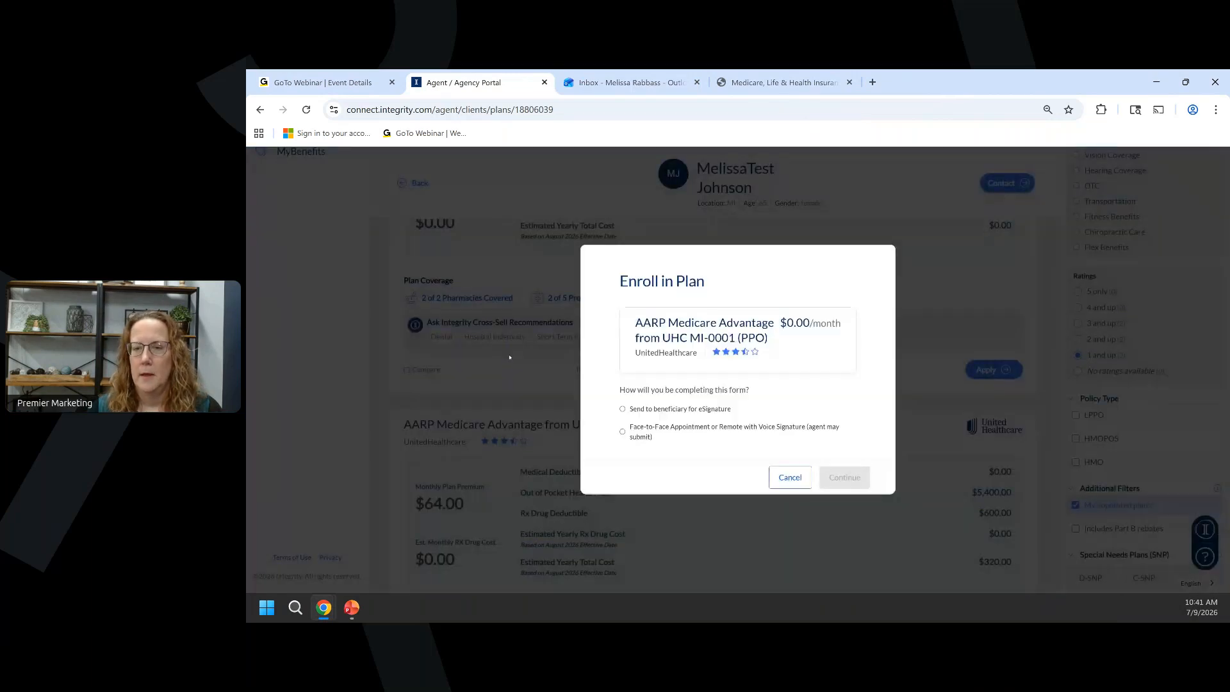
pyautogui.click(623, 431)
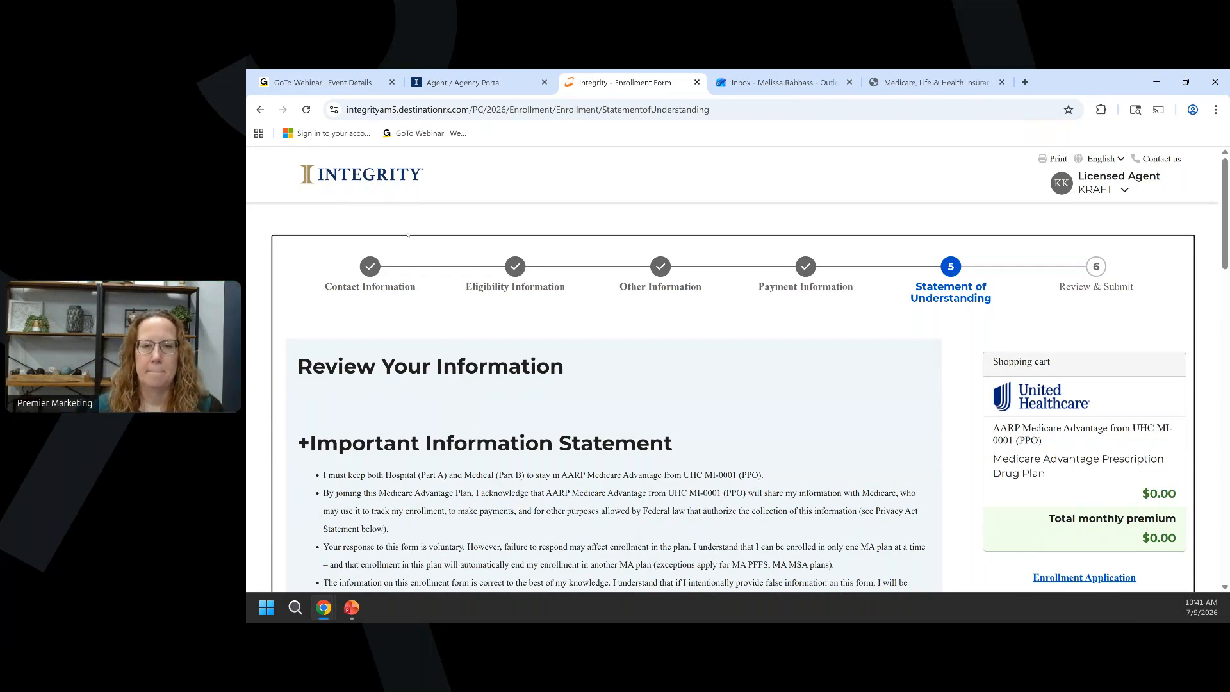
# Review the Contact Information page and continue to Eligibility.
pyautogui.click(370, 270)
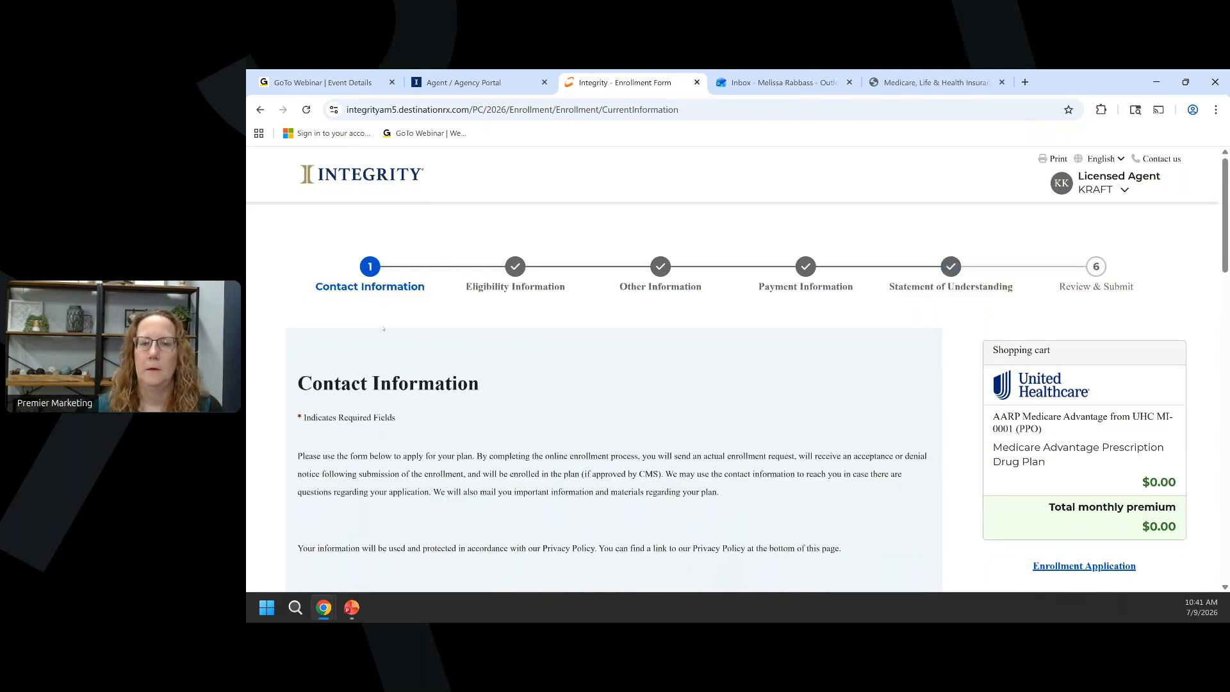
pyautogui.scroll(-4, 383, 329)
pyautogui.scroll(-3, 379, 295)
pyautogui.scroll(-2, 454, 299)
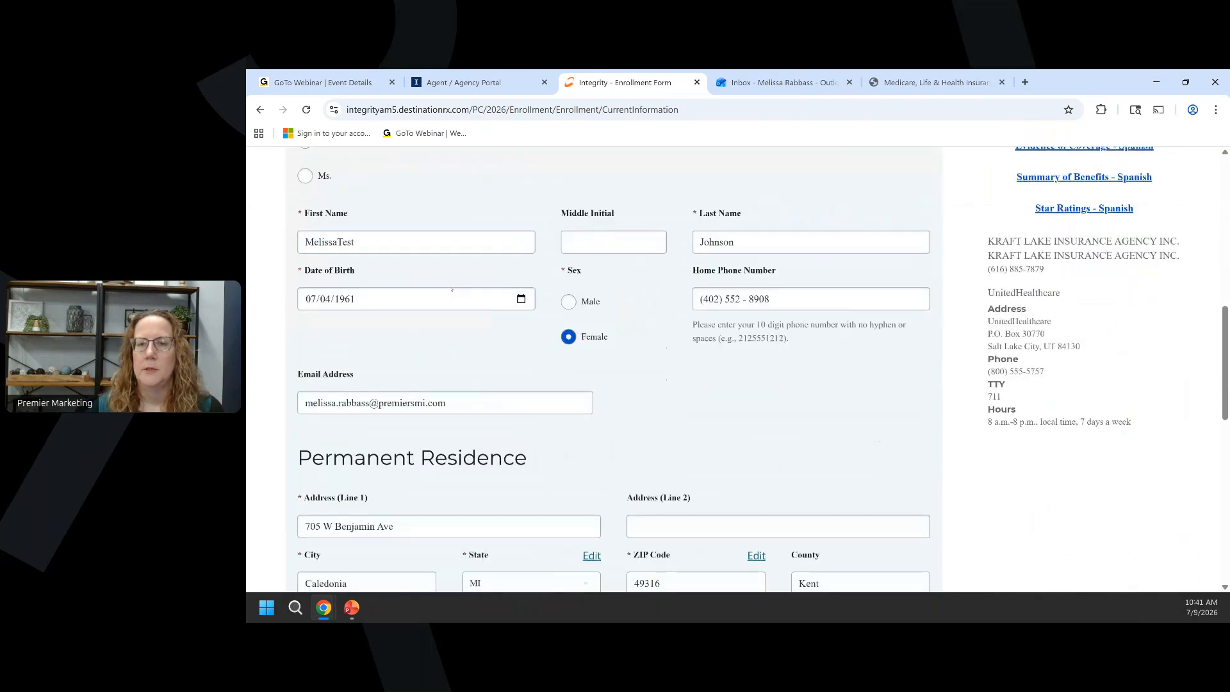
pyautogui.scroll(-1, 758, 336)
pyautogui.scroll(-4, 748, 324)
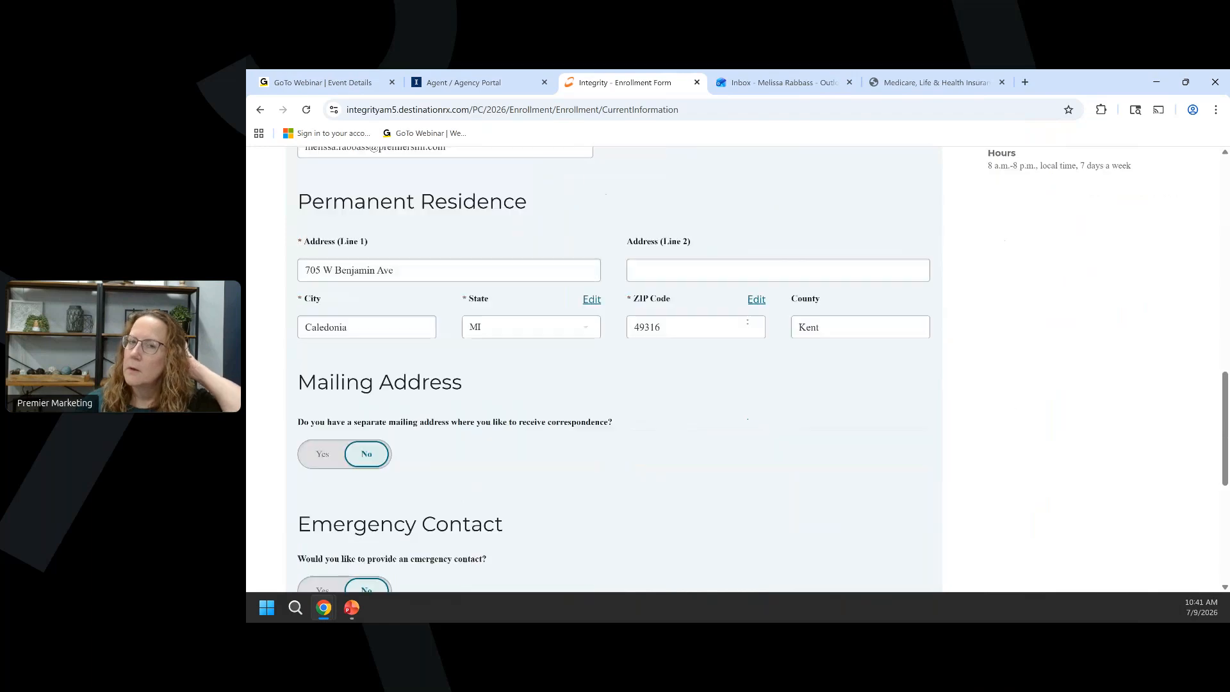
pyautogui.scroll(-4, 748, 322)
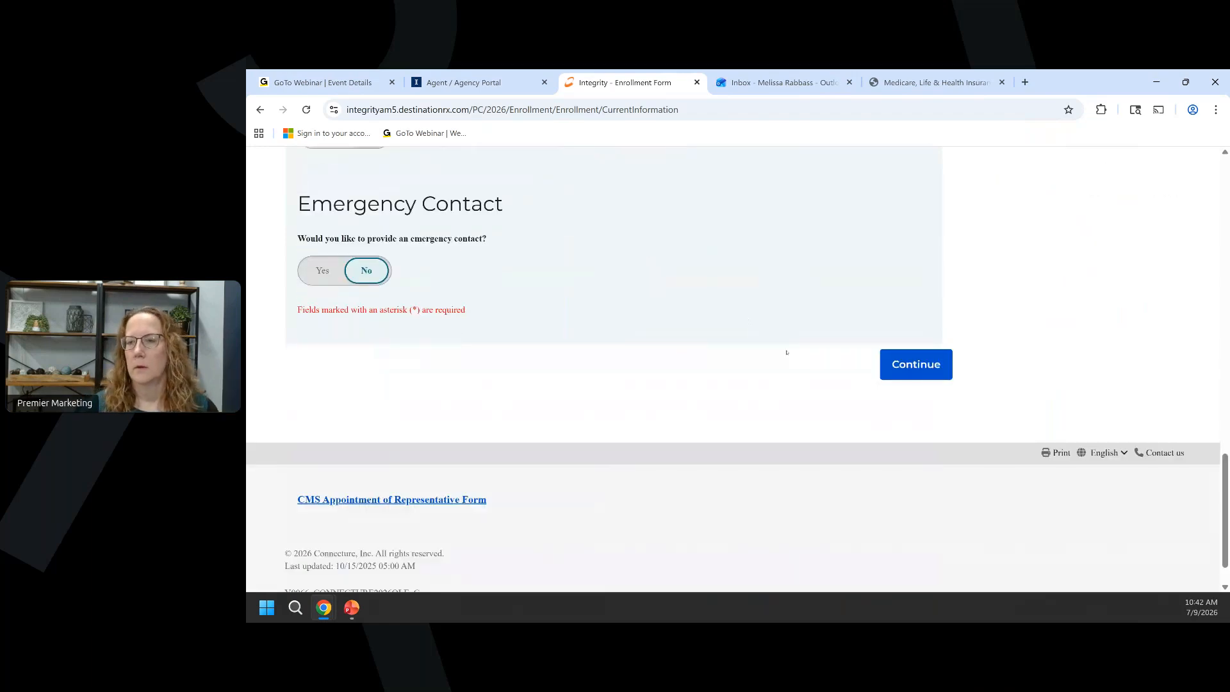
pyautogui.click(898, 367)
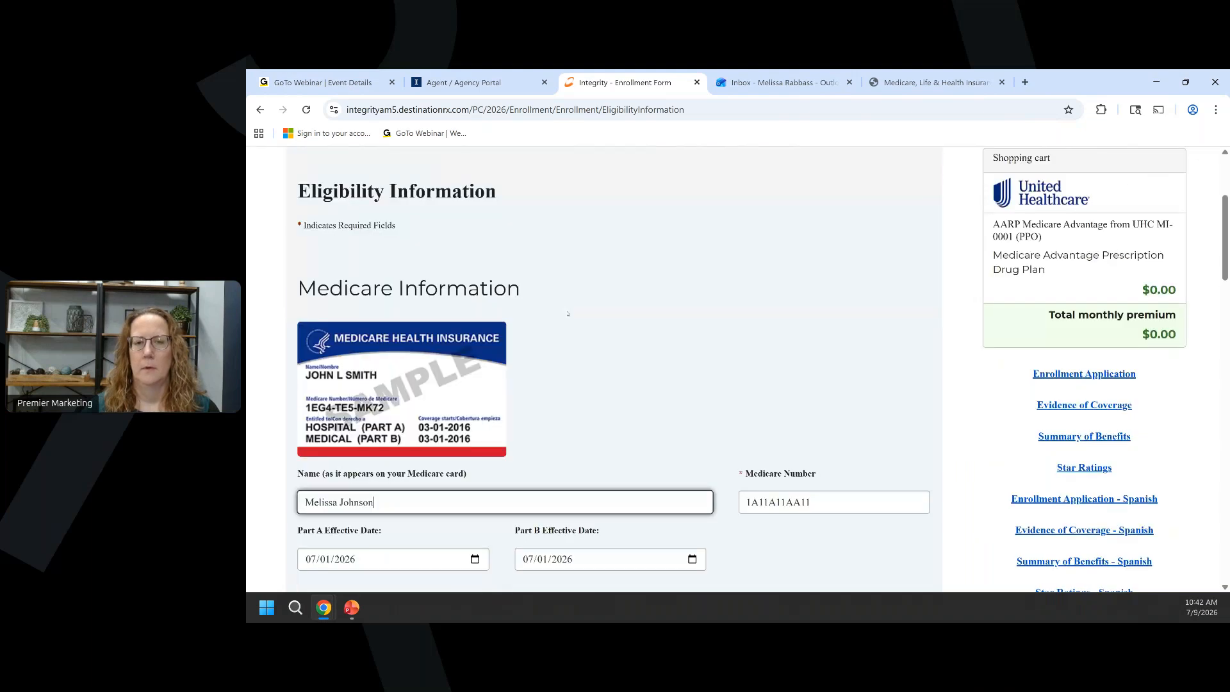
# Review the Eligibility and Payment pages, then read through the Statement of Understanding.
pyautogui.scroll(-10, 567, 313)
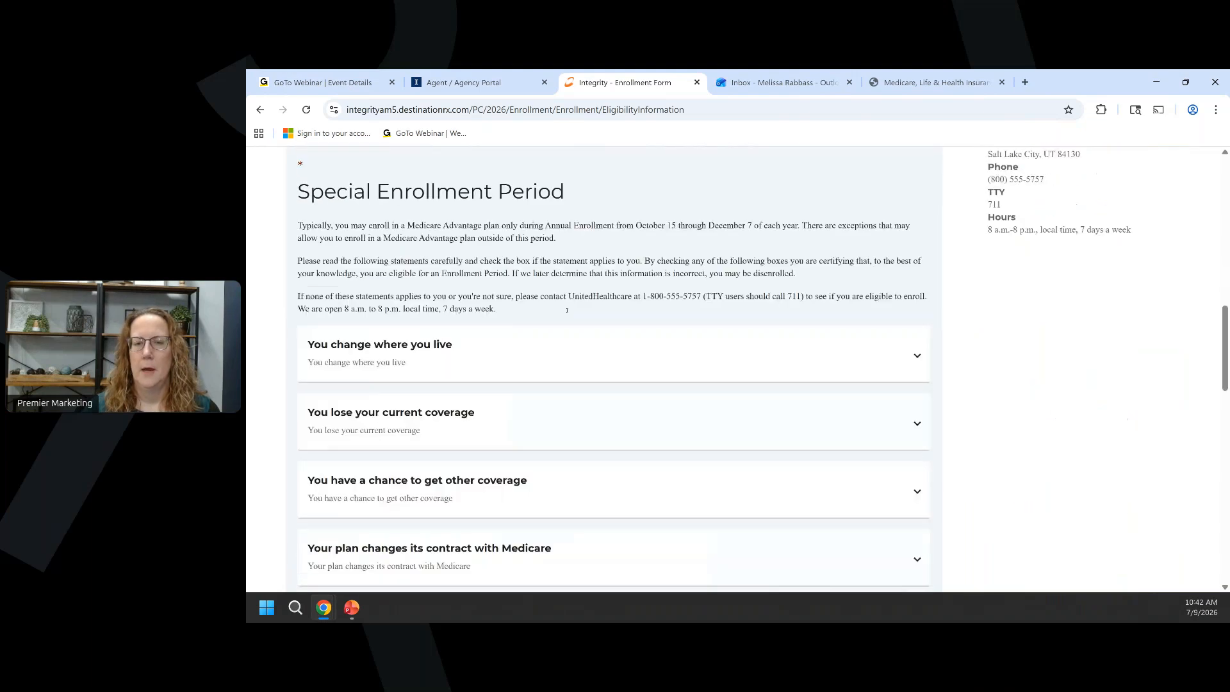
pyautogui.scroll(-15, 567, 310)
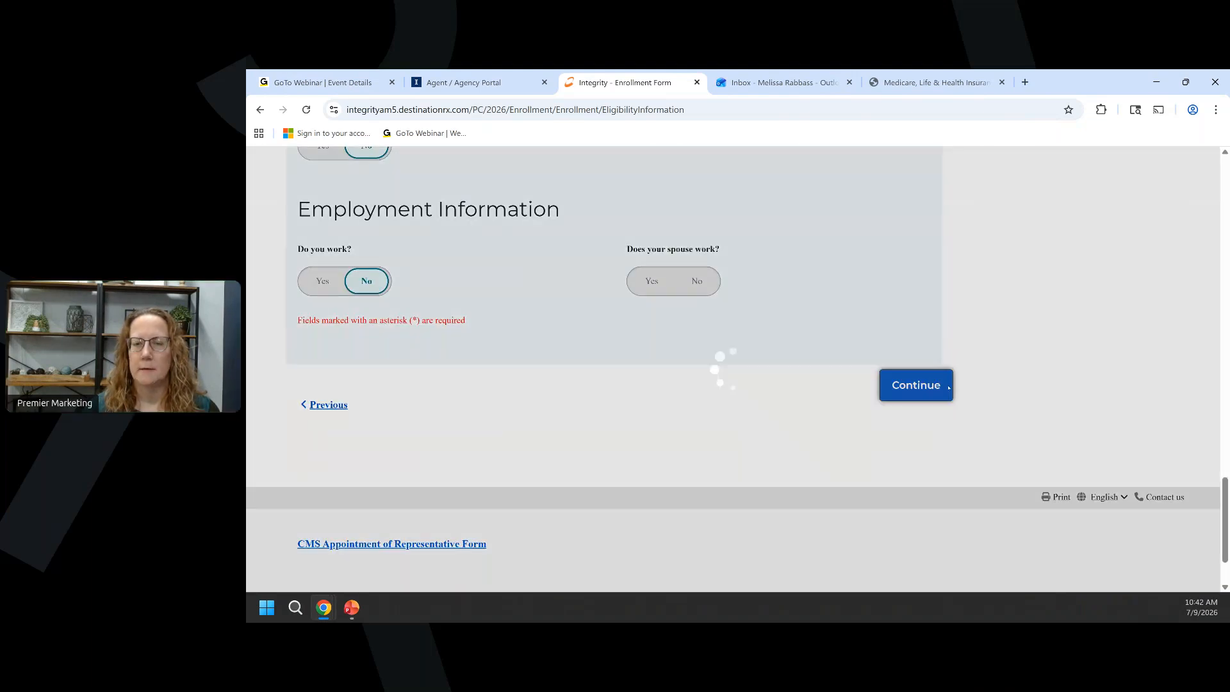
pyautogui.scroll(-7, 643, 349)
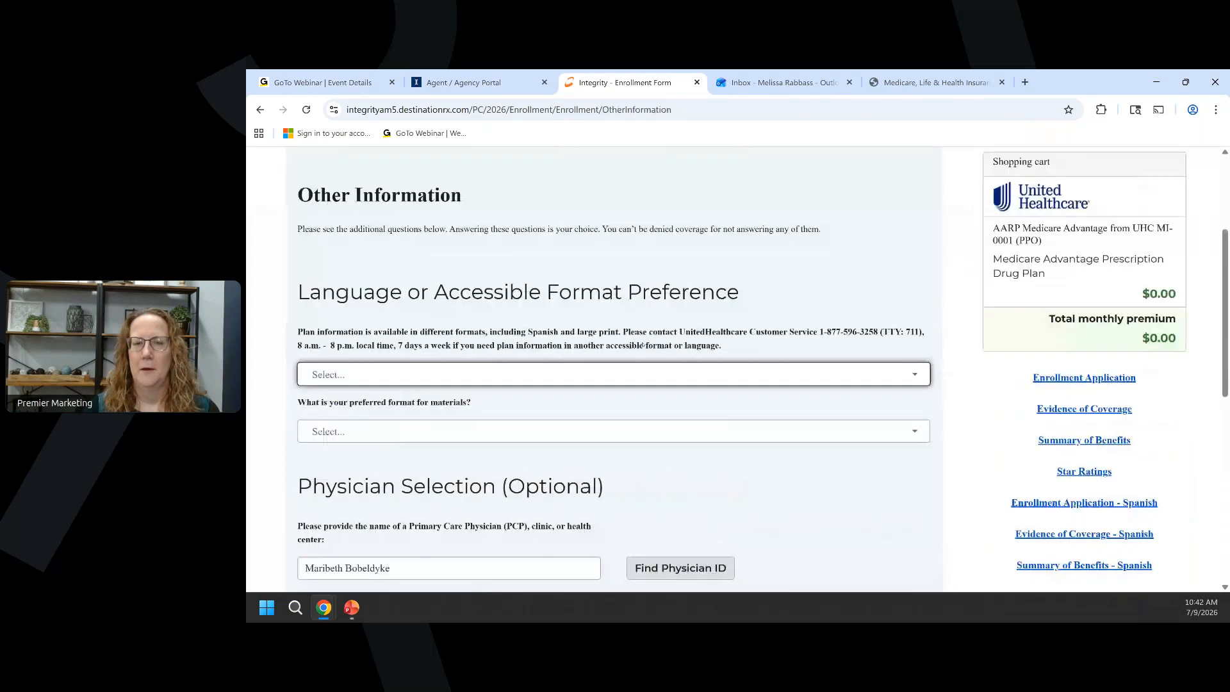
pyautogui.click(907, 423)
pyautogui.scroll(-6, 614, 358)
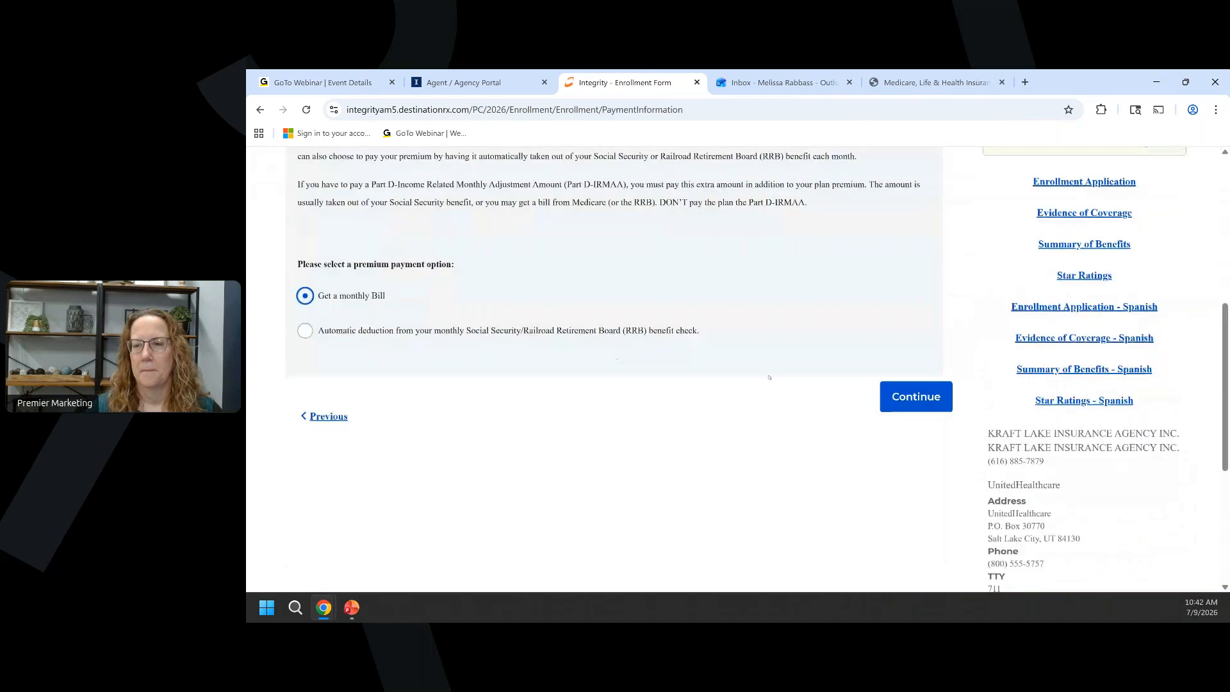
pyautogui.click(929, 396)
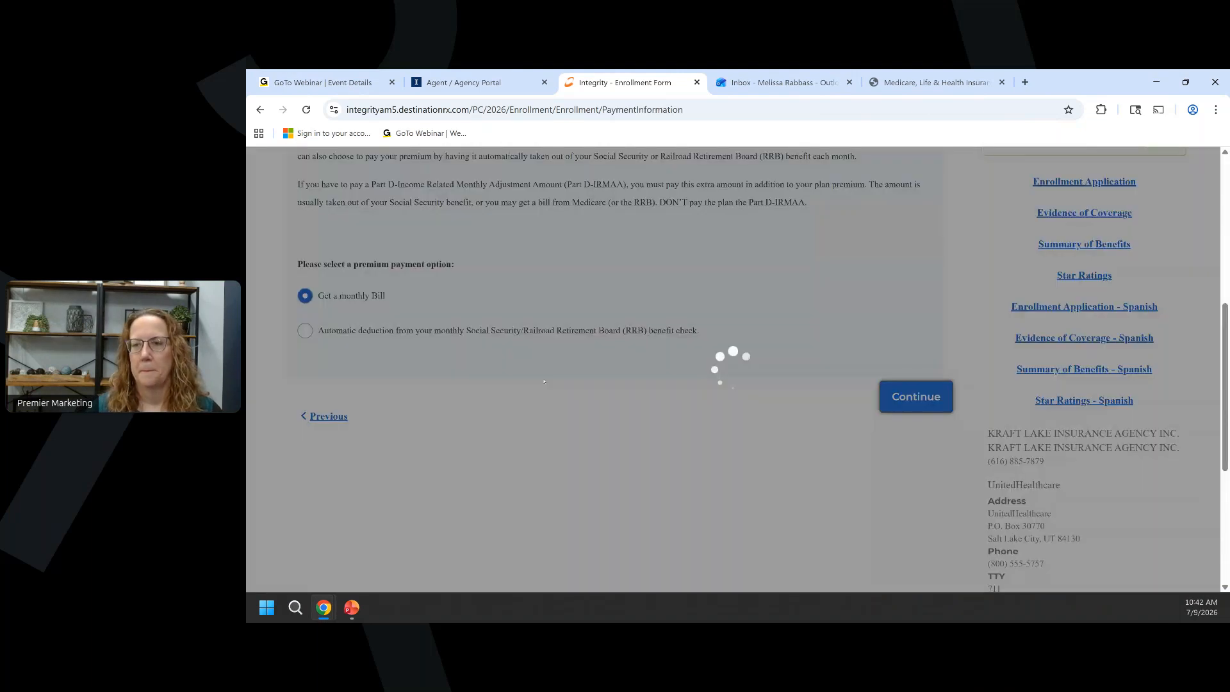
pyautogui.scroll(-3, 562, 373)
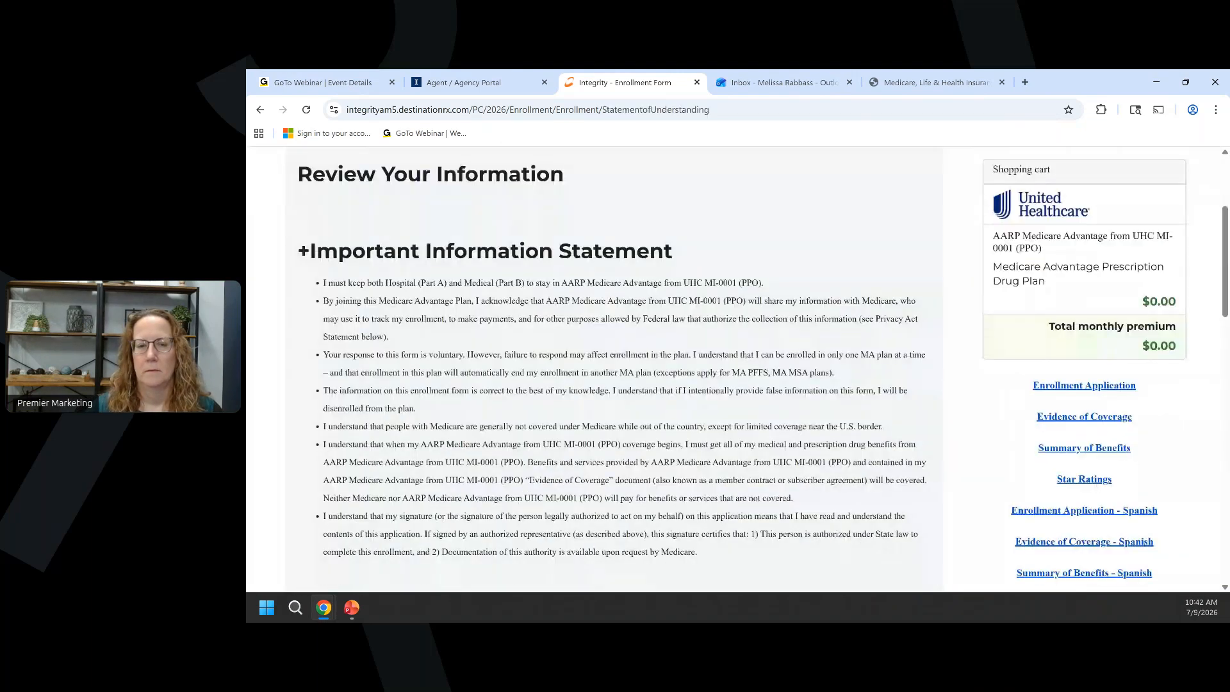
pyautogui.scroll(-5, 562, 374)
pyautogui.scroll(-10, 562, 375)
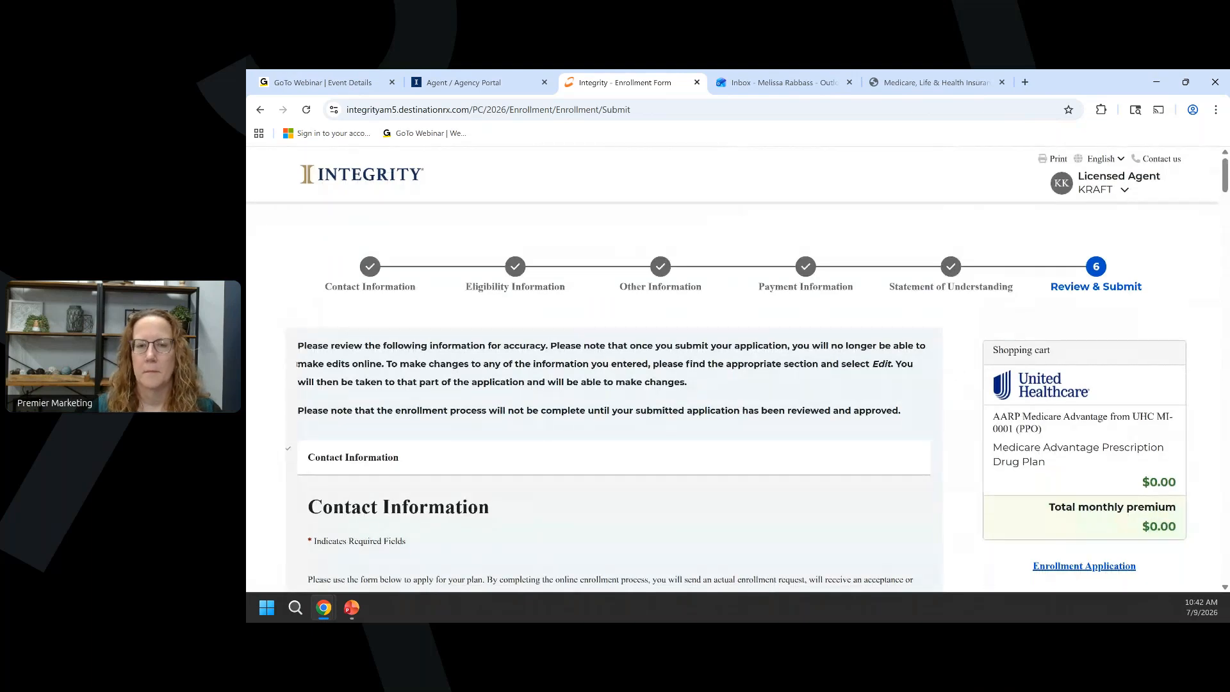
# Scroll past Payment Information and Review Your Information to the Privacy Act Statement and Submit button.
pyautogui.scroll(-1, 297, 363)
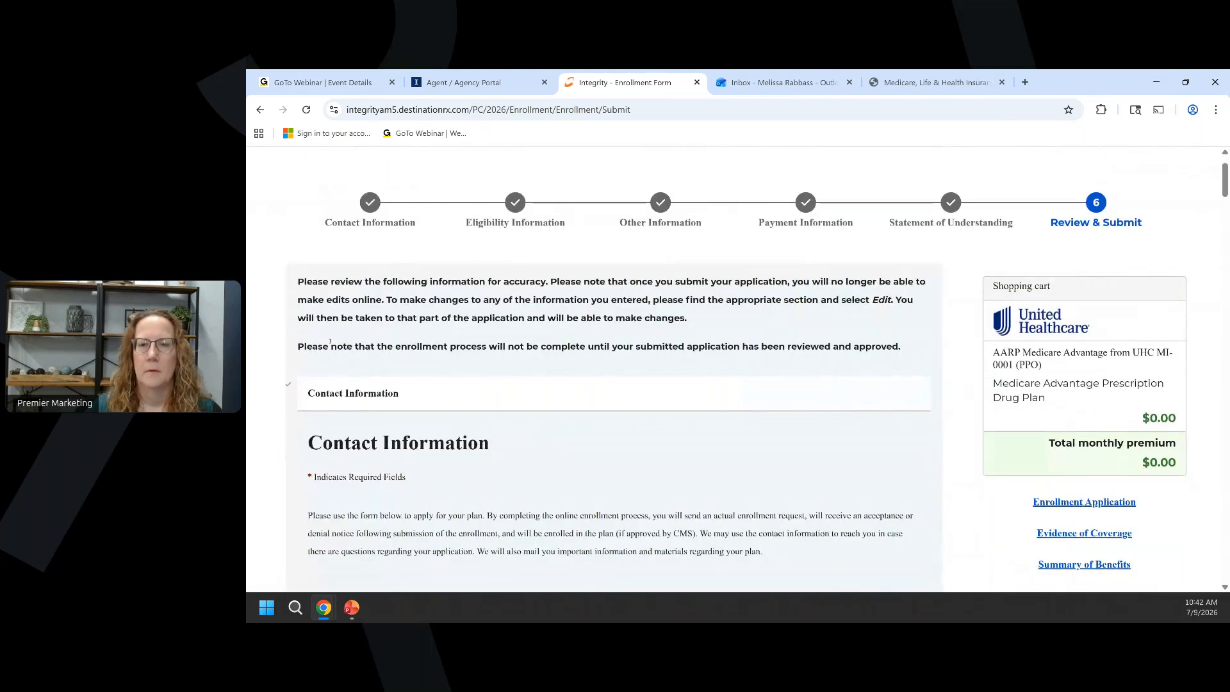
pyautogui.scroll(-1, 330, 342)
pyautogui.scroll(-1, 330, 342)
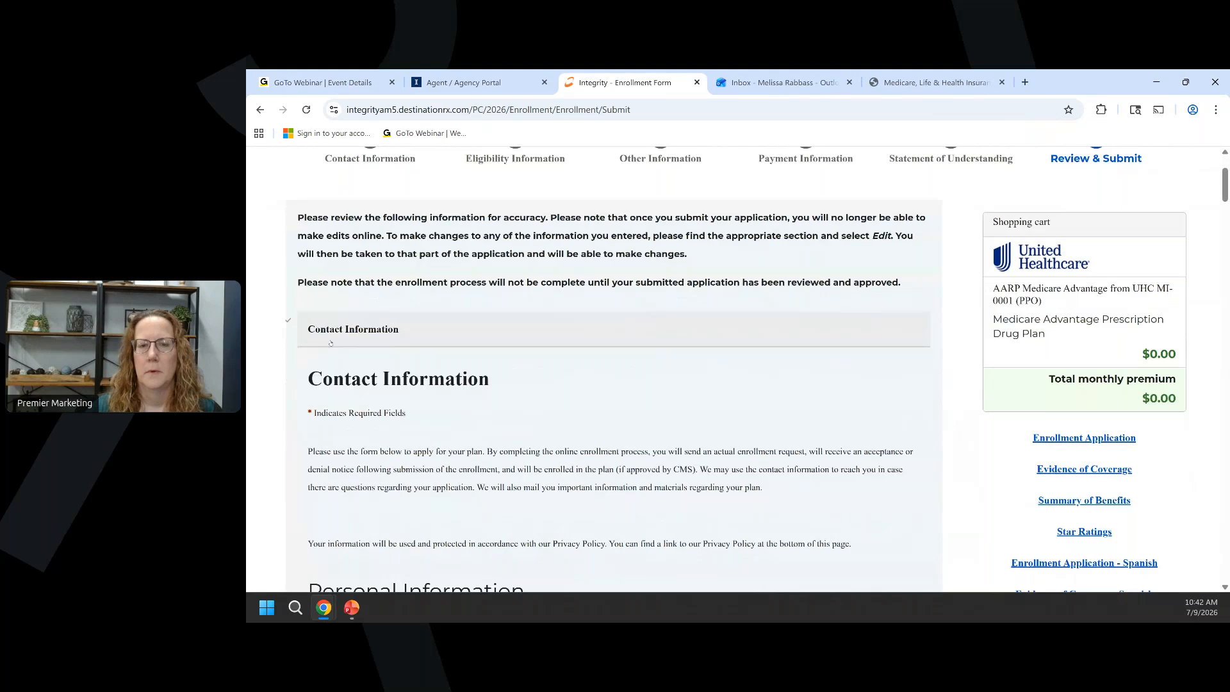
pyautogui.scroll(-10, 396, 356)
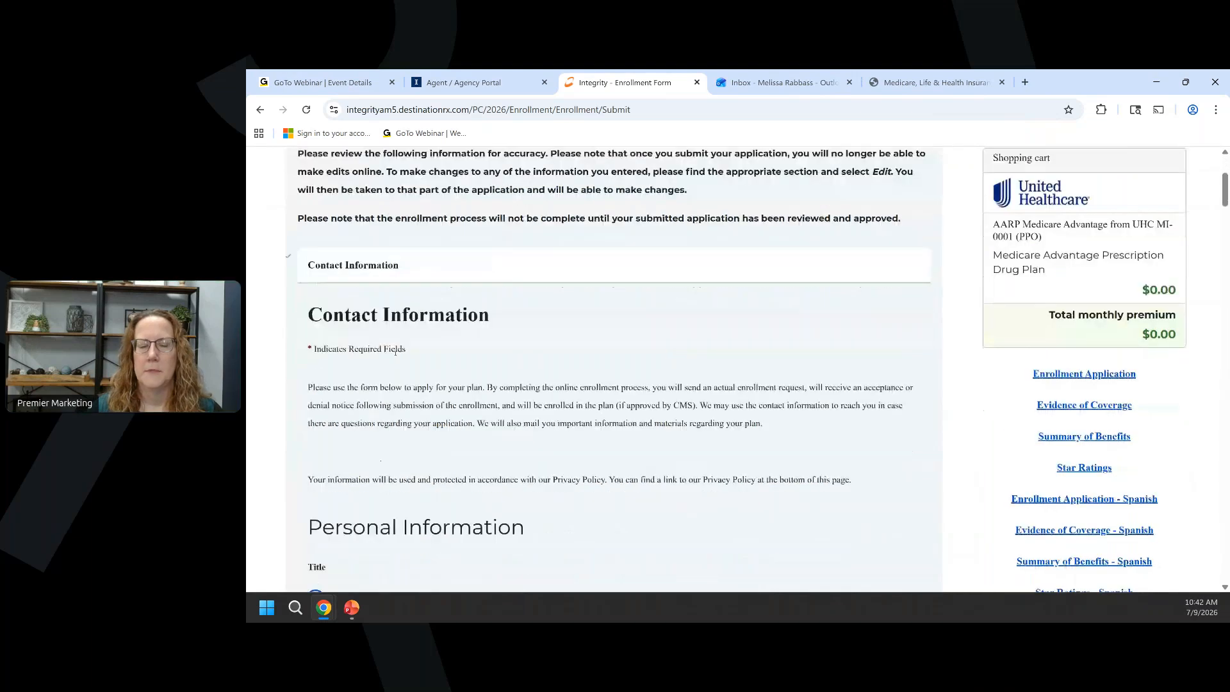
pyautogui.scroll(-20, 396, 353)
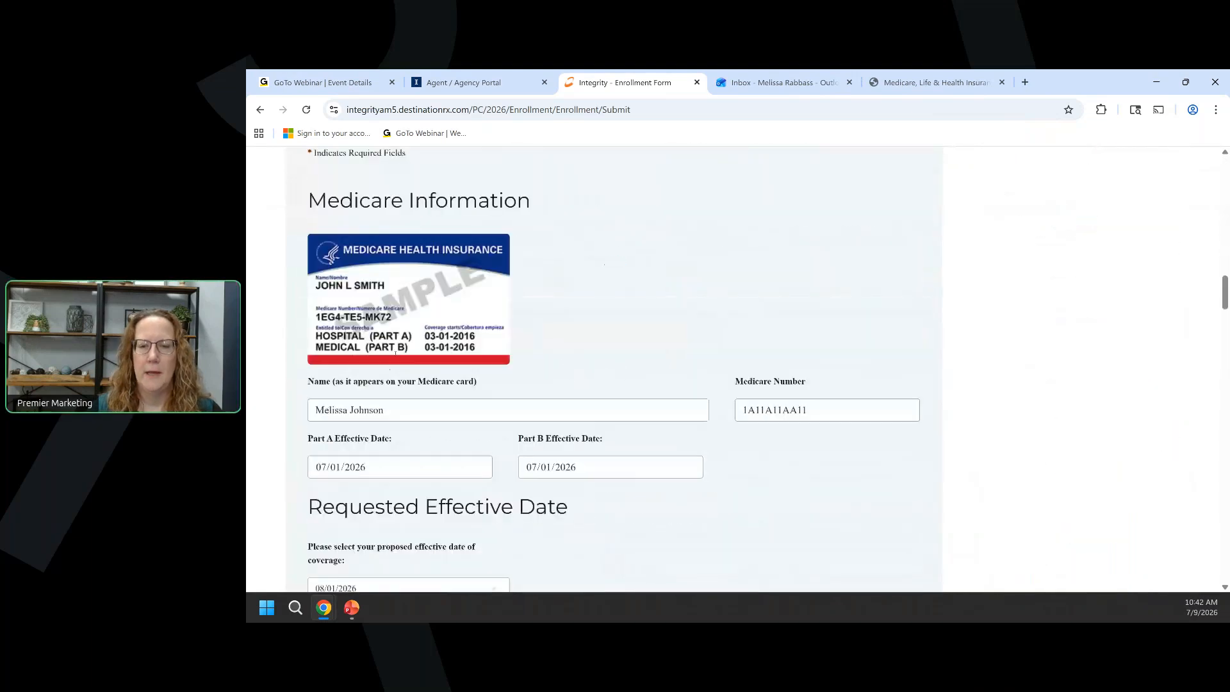
pyautogui.scroll(-20, 396, 353)
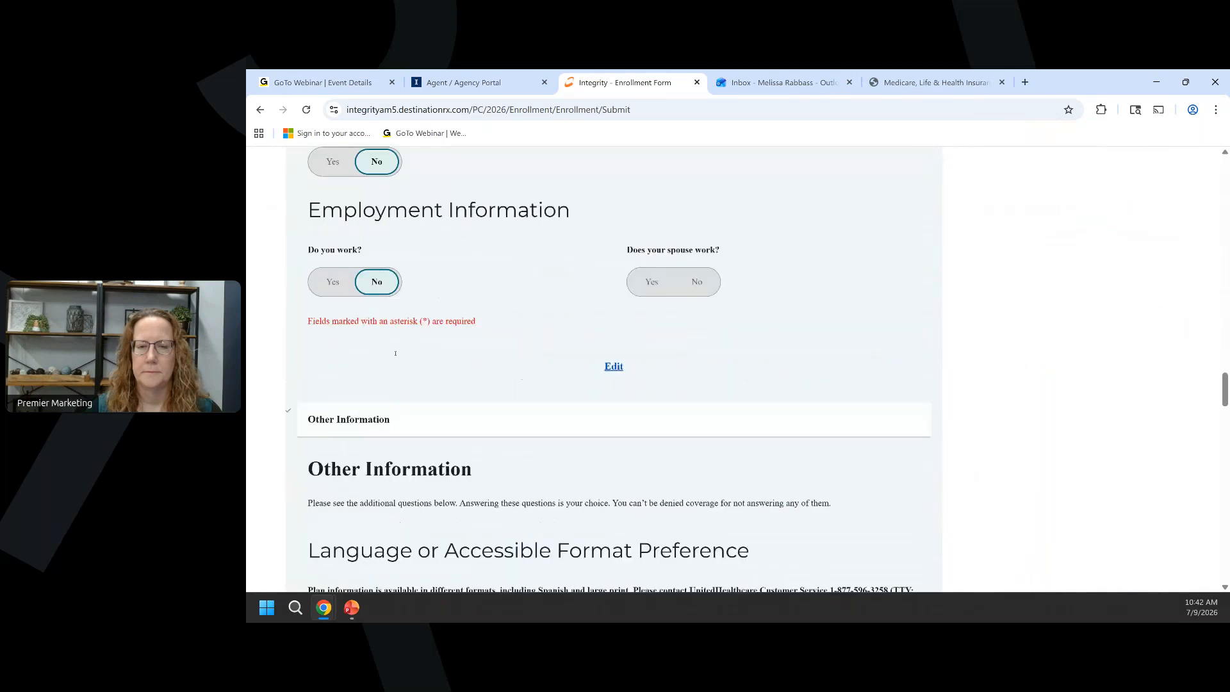
pyautogui.scroll(-20, 395, 353)
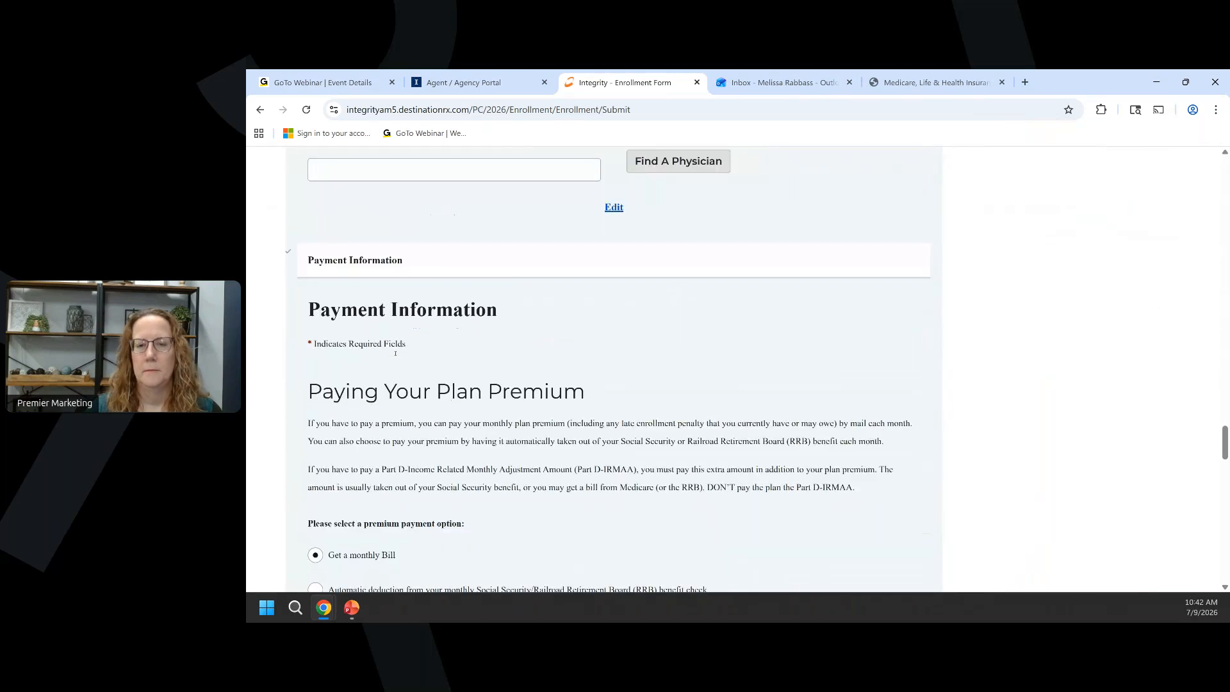
pyautogui.scroll(-4, 395, 353)
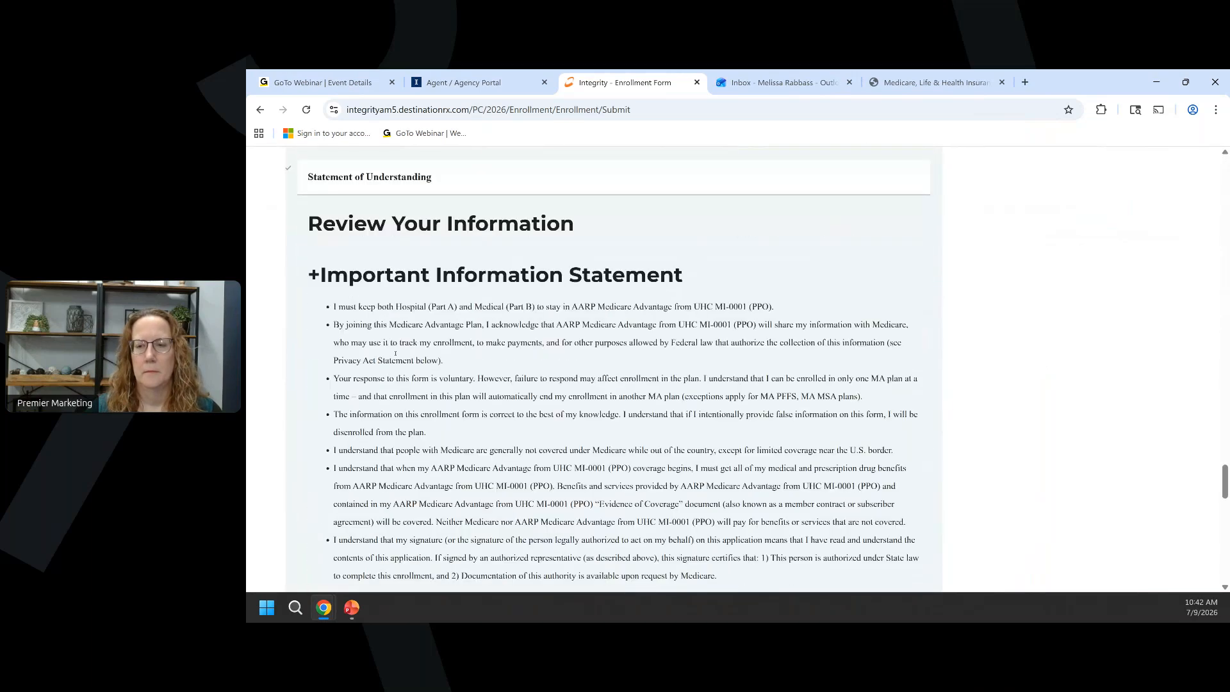
pyautogui.scroll(-10, 395, 353)
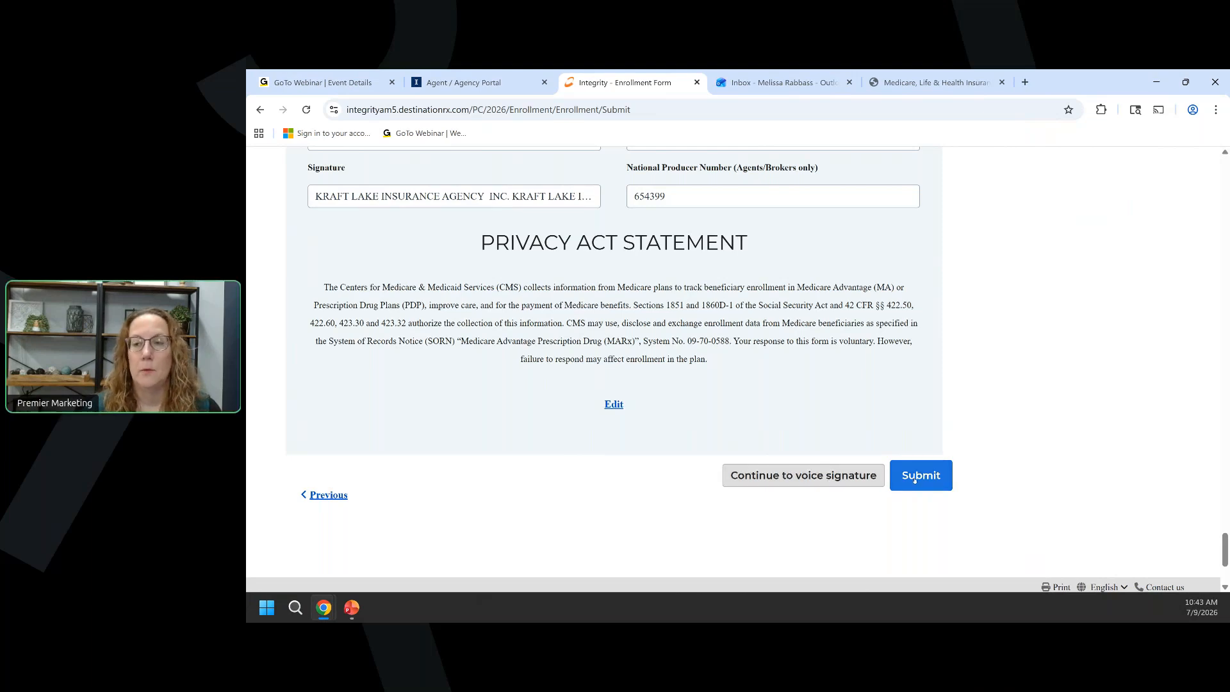
# Record the client's voice signature with agreement to enroll, then continue applying.
pyautogui.click(838, 477)
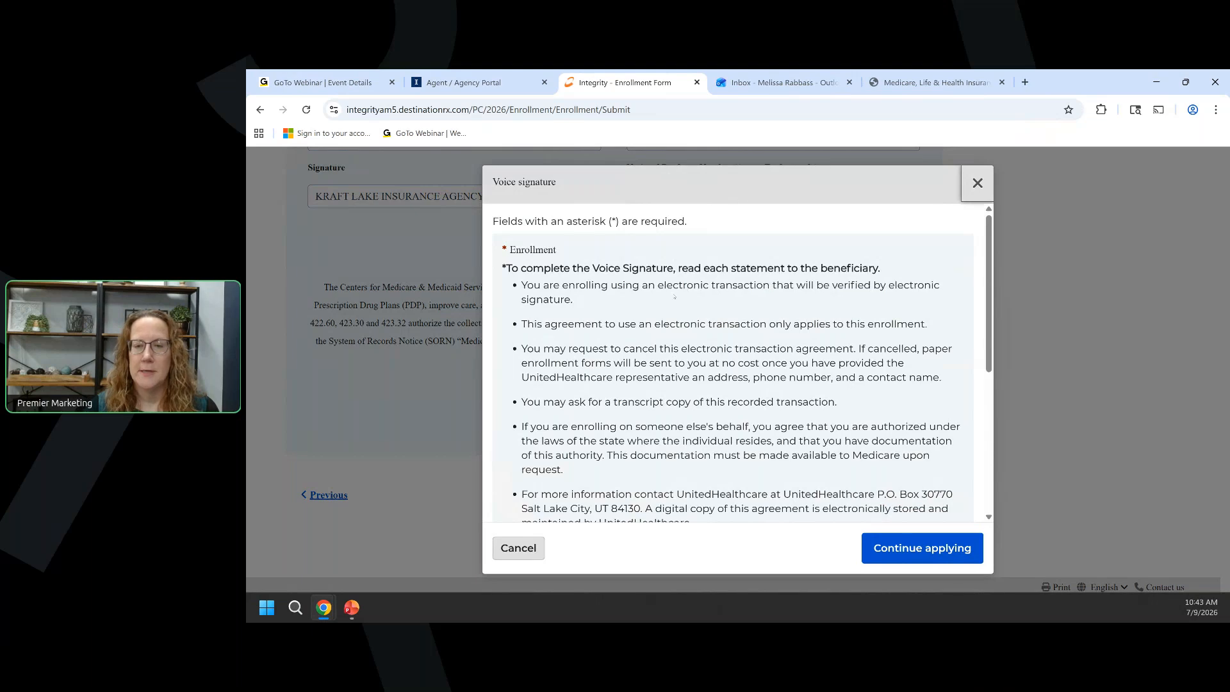
pyautogui.scroll(-4, 675, 297)
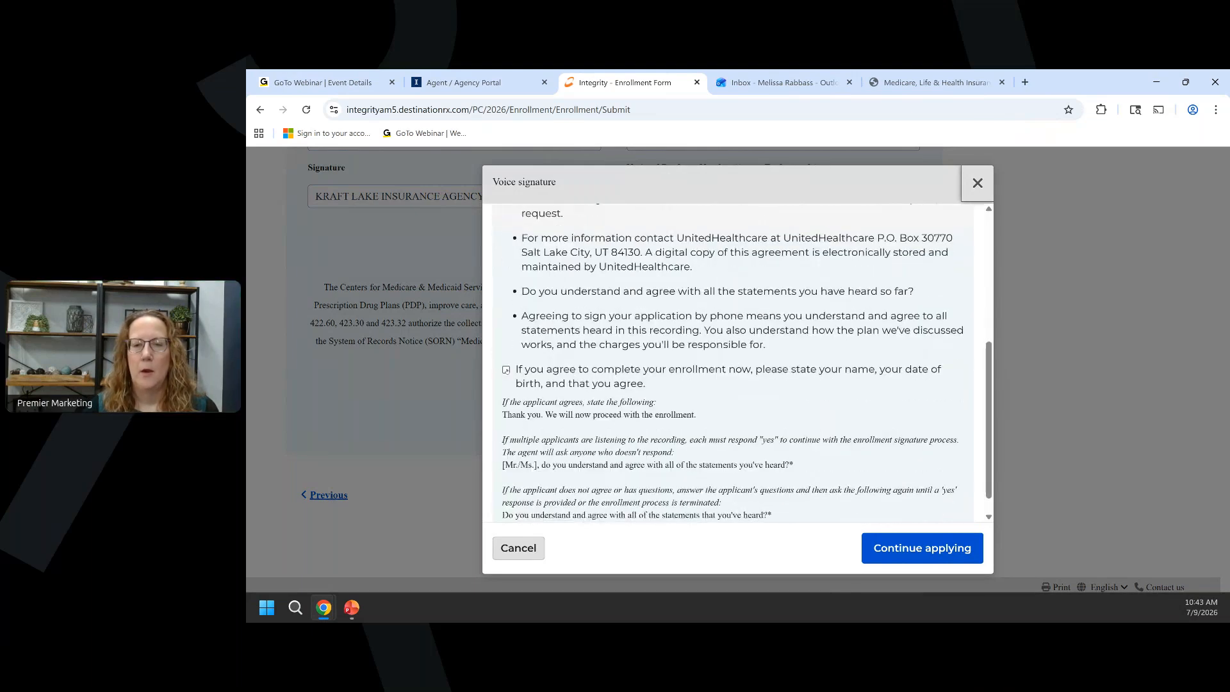
pyautogui.click(506, 369)
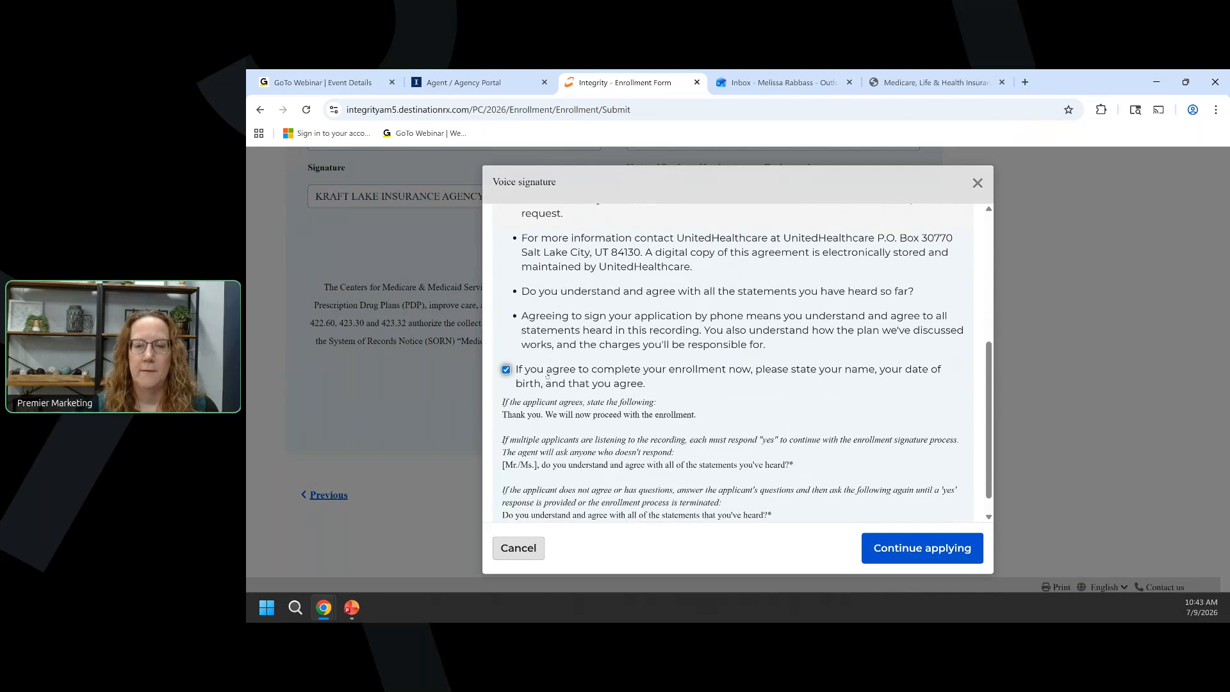
pyautogui.scroll(-1, 555, 372)
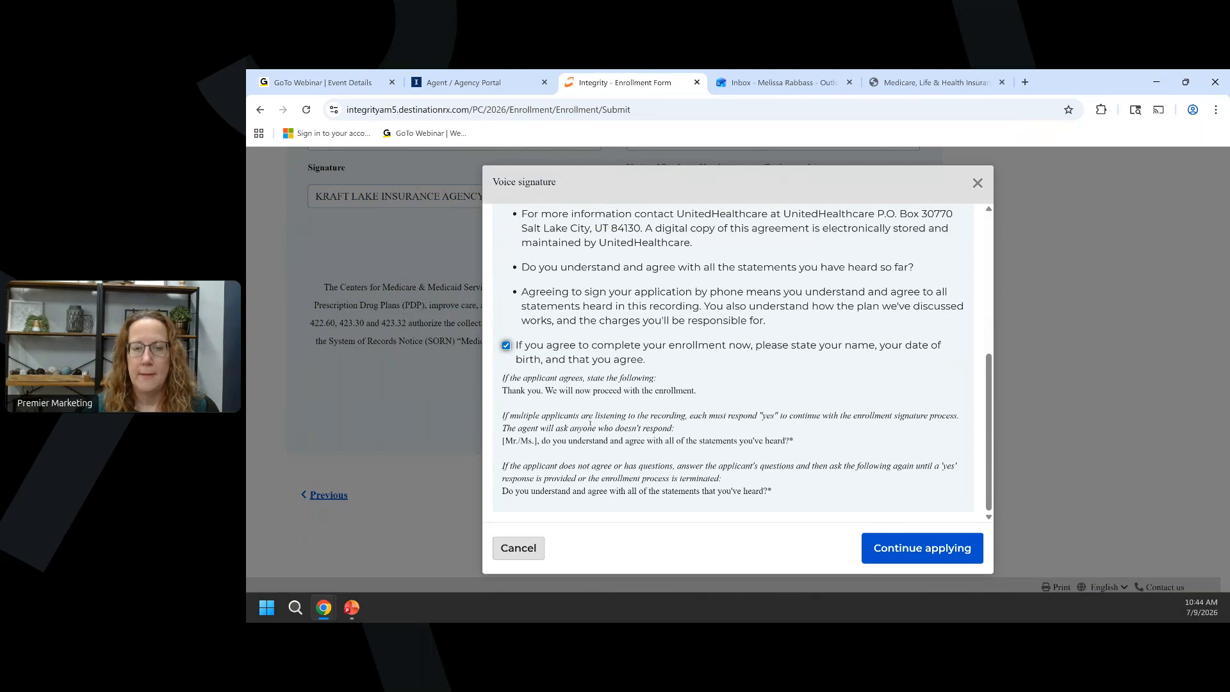
pyautogui.click(925, 551)
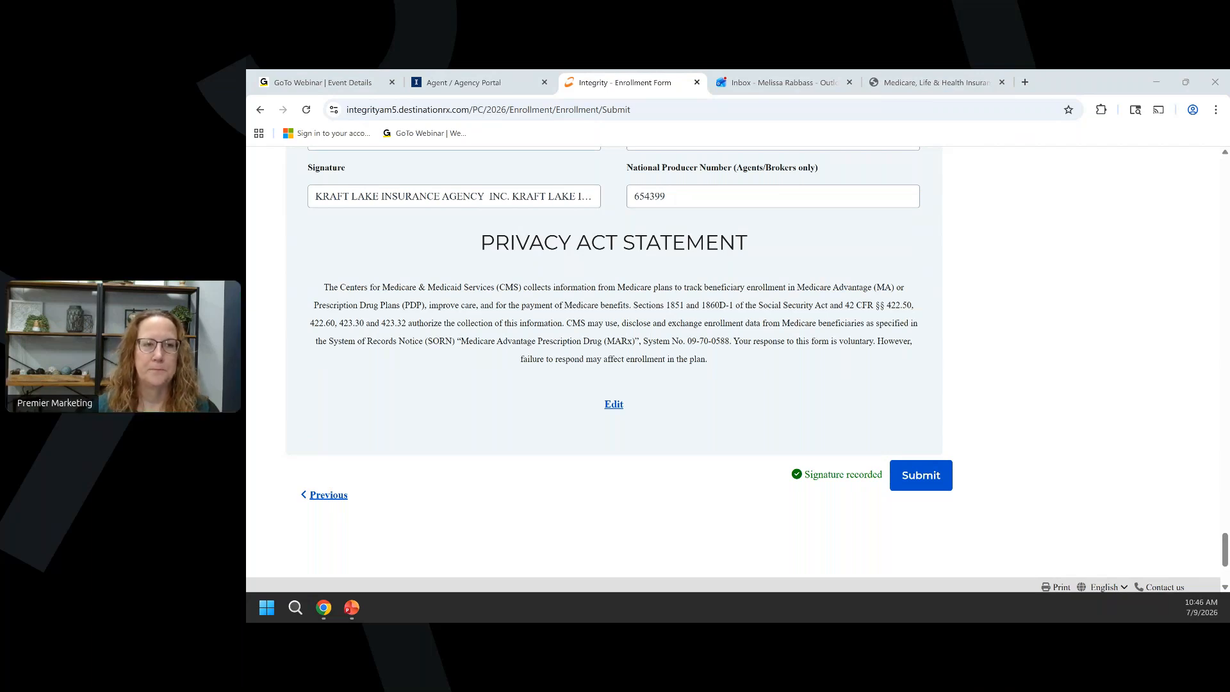
# In the Agent / Agency Portal, open Import from the Clients list.
pyautogui.scroll(12, 686, 418)
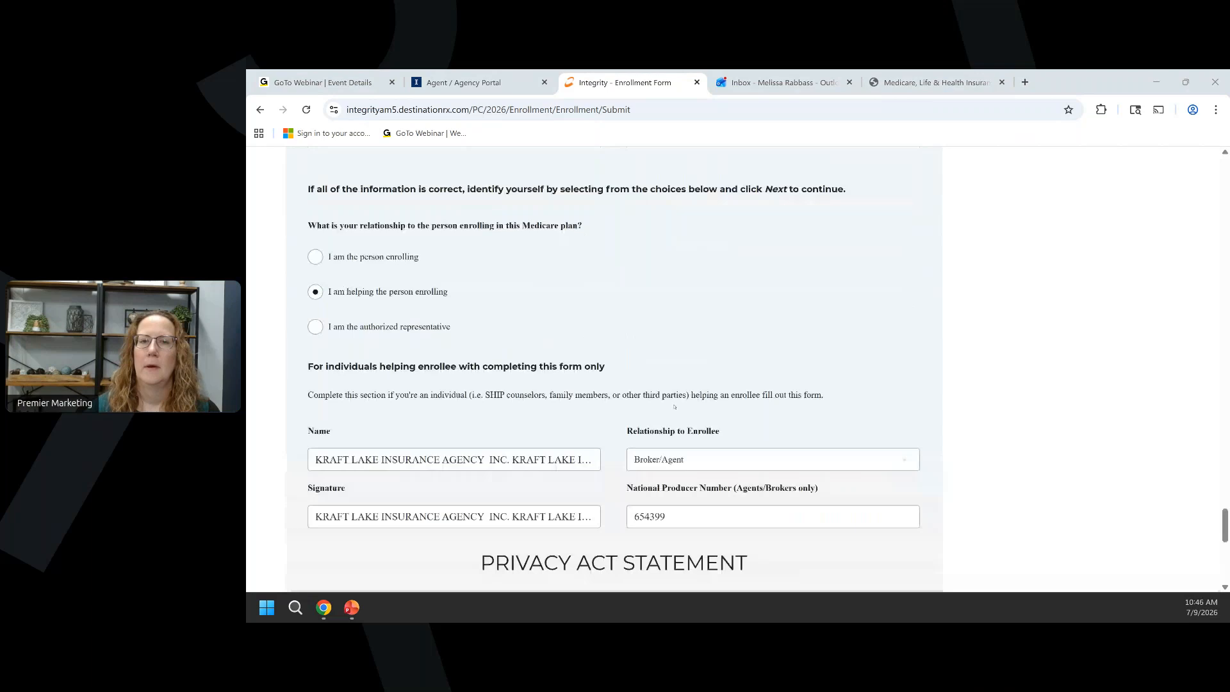
pyautogui.click(478, 83)
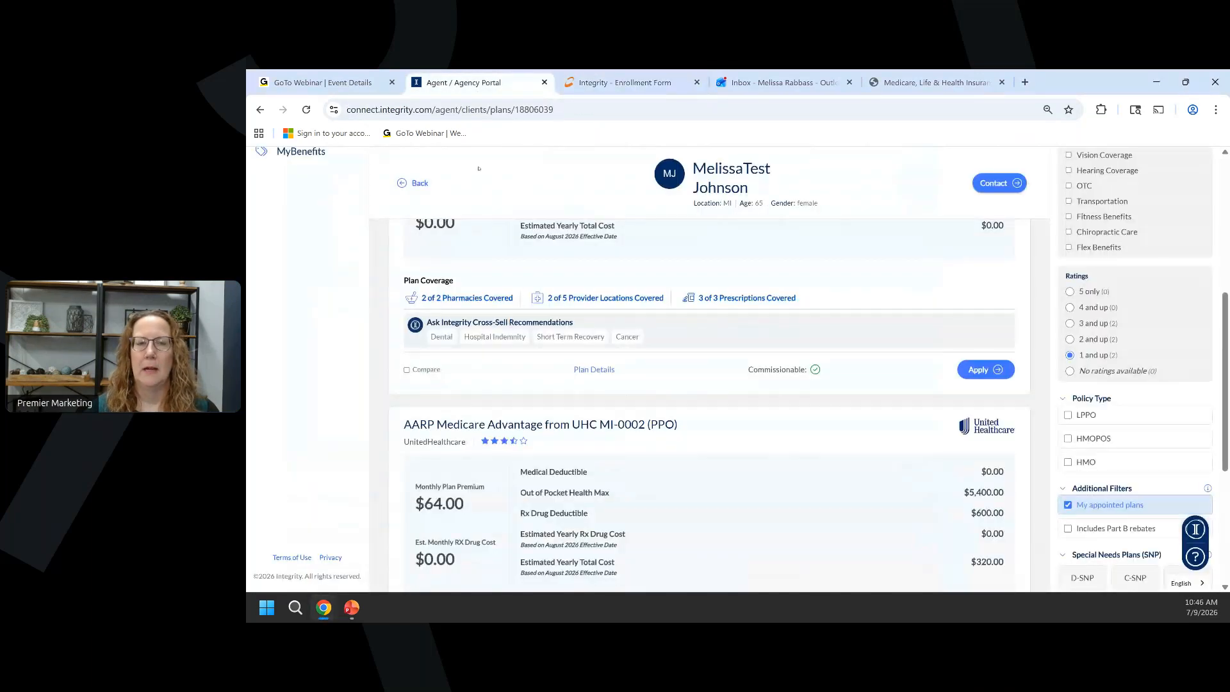
pyautogui.click(306, 194)
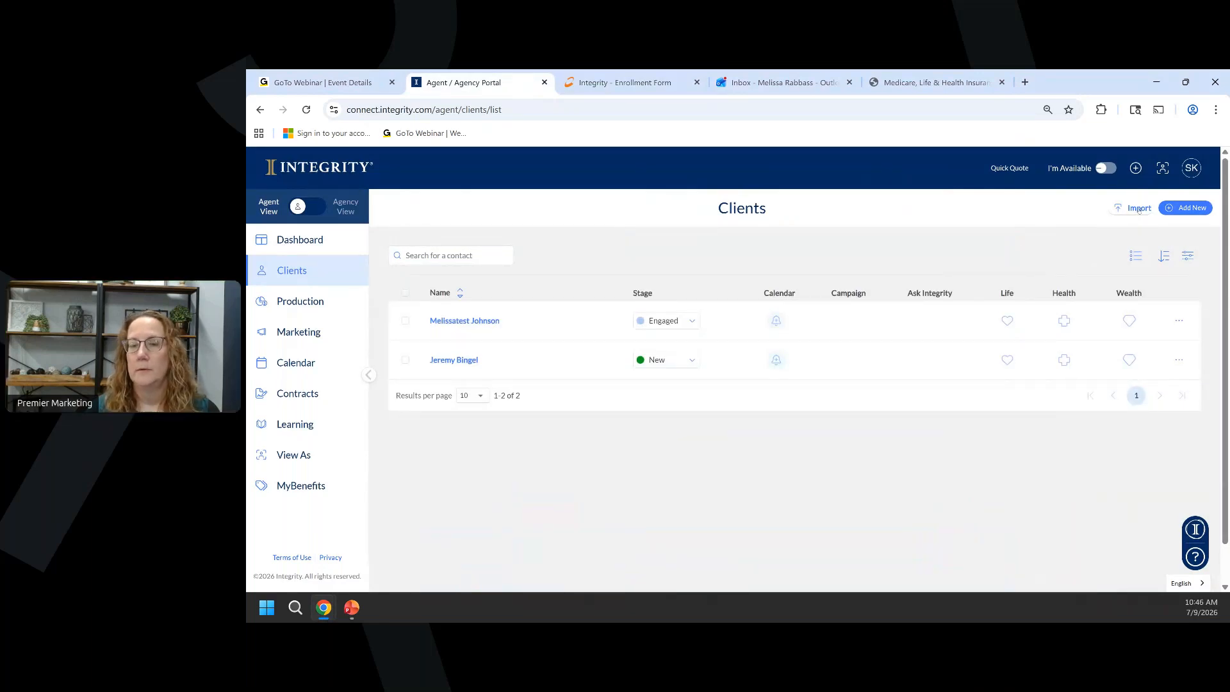
pyautogui.click(1138, 209)
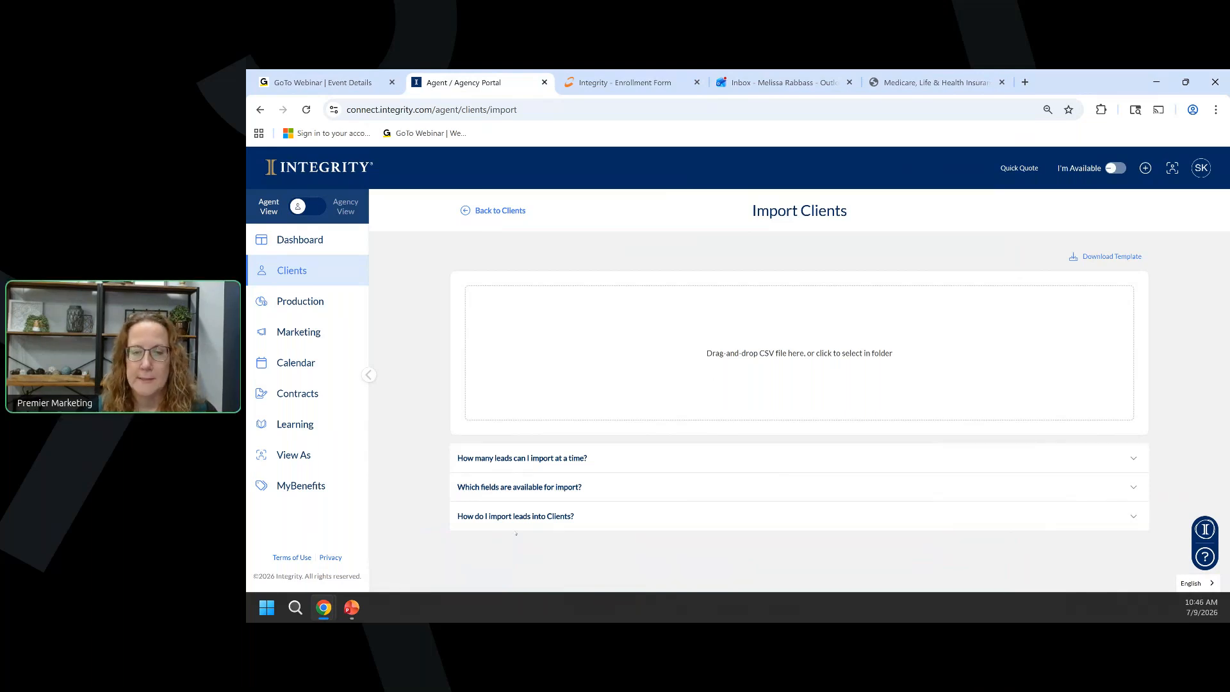
# Read 'How do I import leads into Clients?', then download and open the CSV template.
pyautogui.click(538, 516)
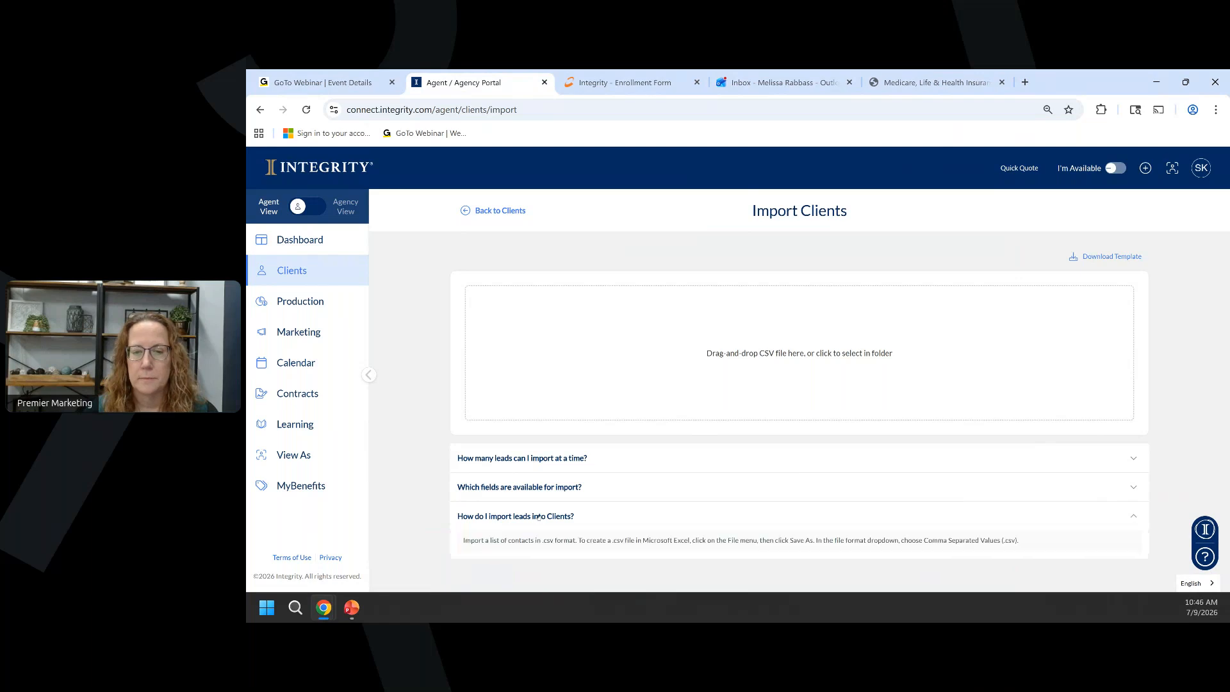
pyautogui.click(1126, 256)
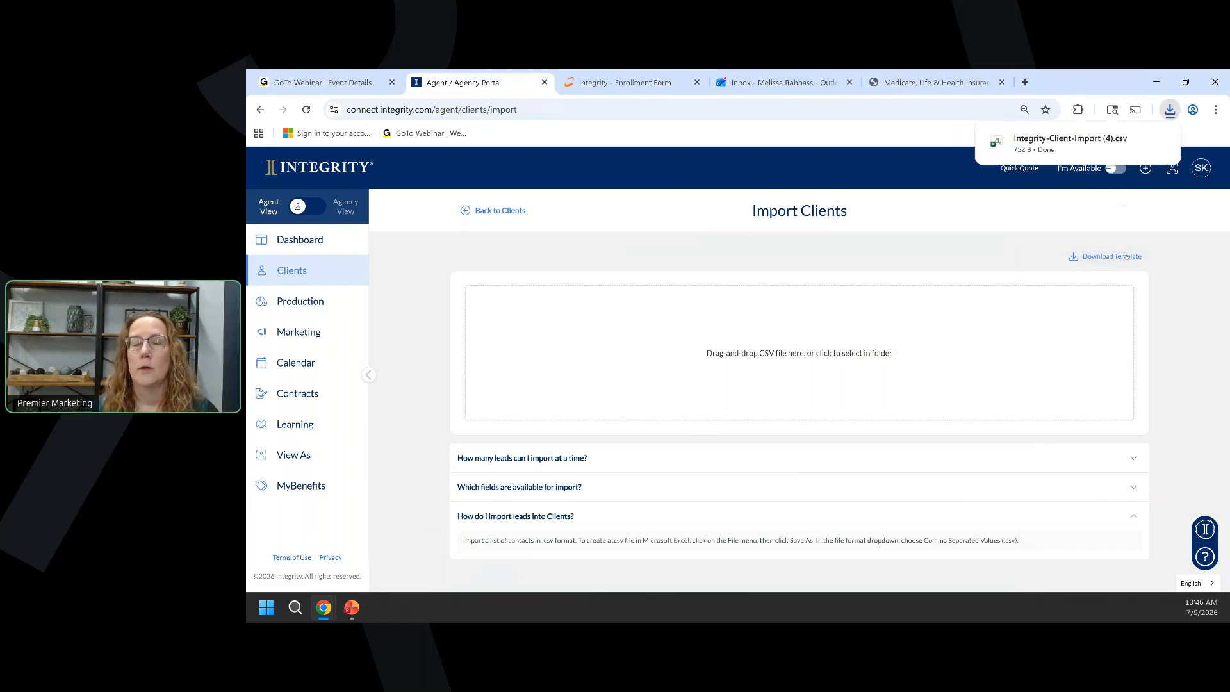
pyautogui.moveTo(1046, 149)
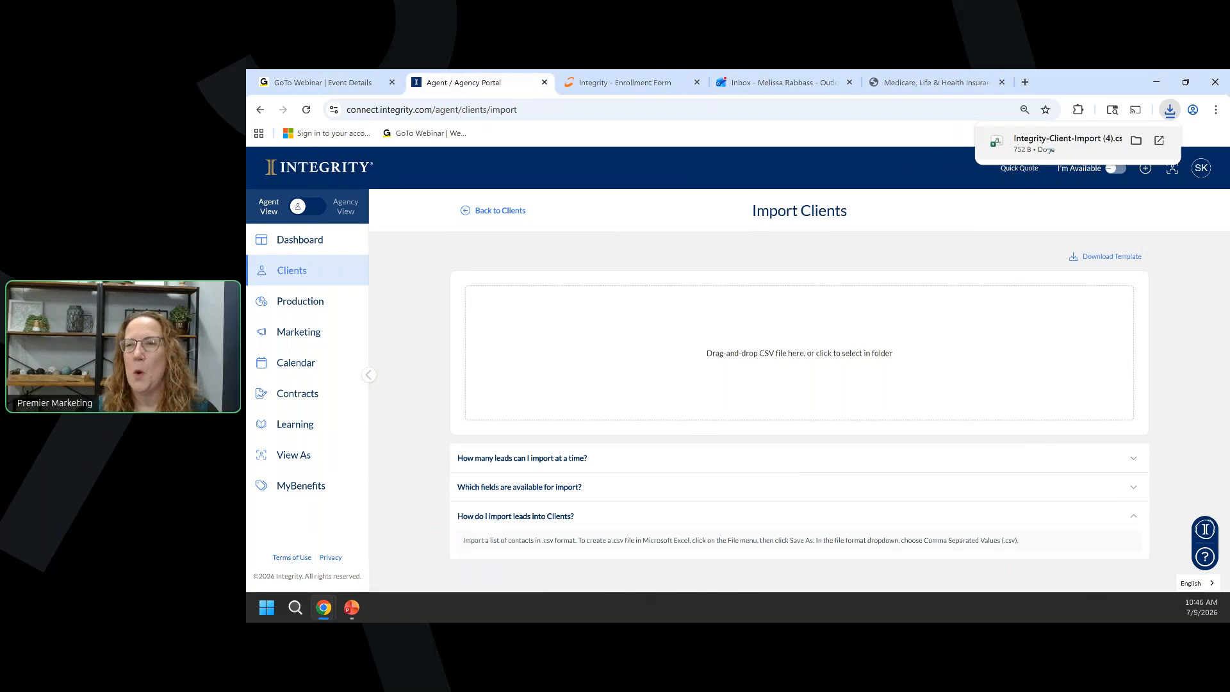
pyautogui.click(1064, 154)
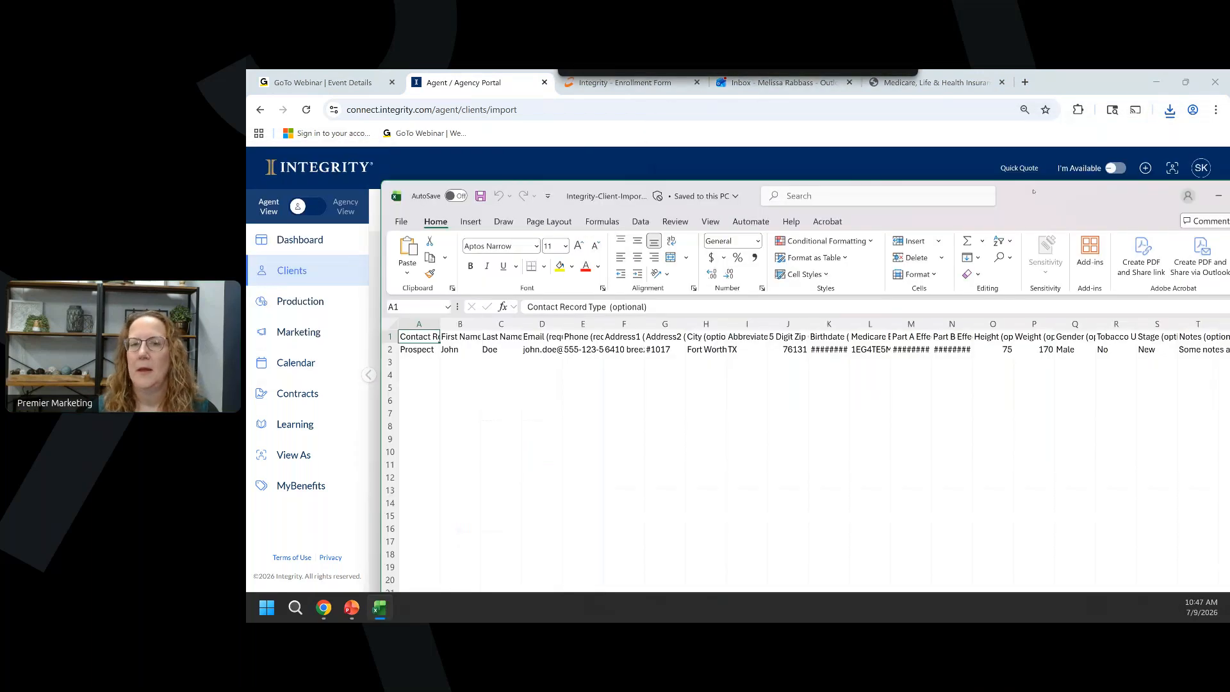
# Maximize Excel, check the Phone, City, 5 Digit Zip Code and Birthdate headings, then close the workbook.
pyautogui.moveTo(1034, 192); pyautogui.dragTo(964, 156)
pyautogui.click(1181, 160)
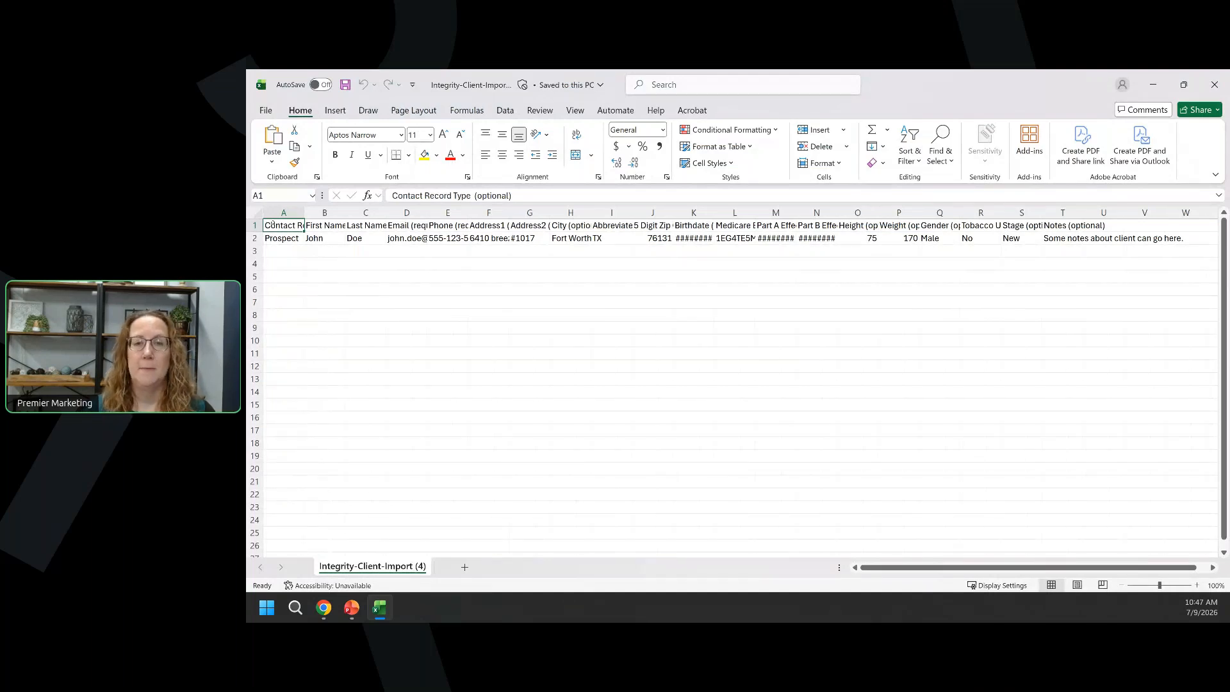
pyautogui.press('Right')
pyautogui.press('Right')
pyautogui.press('Right')
pyautogui.press('Right')
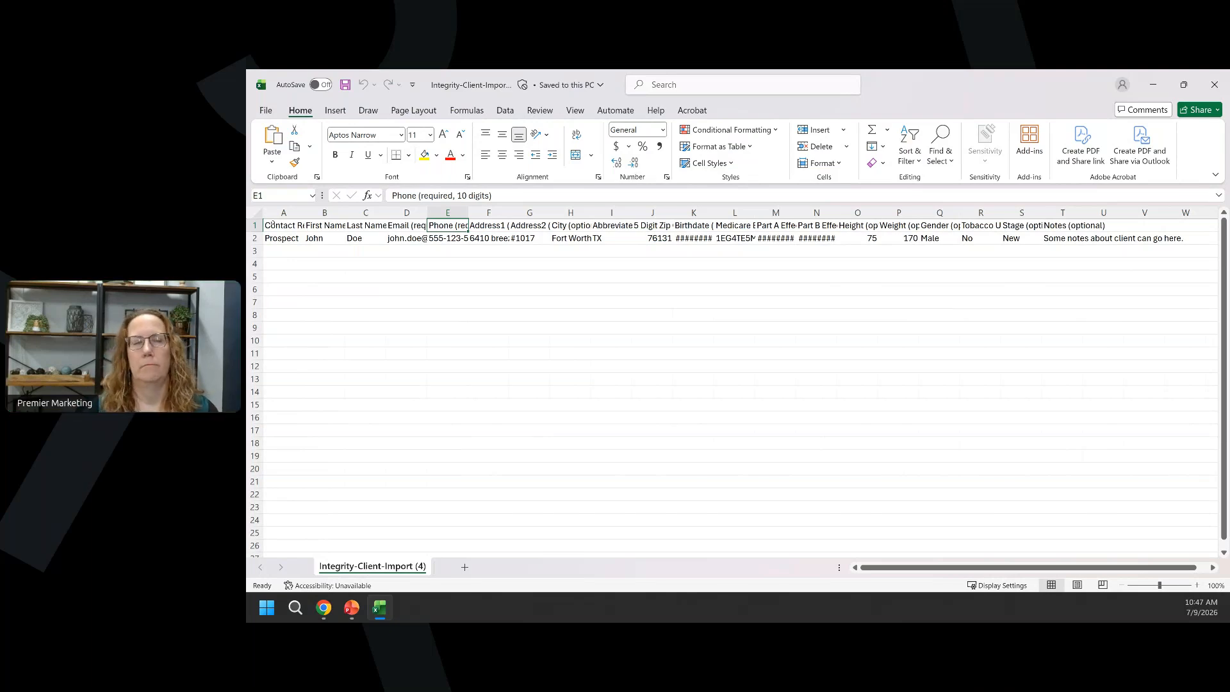
pyautogui.press('Right')
pyautogui.press('Right')
pyautogui.press('Right')
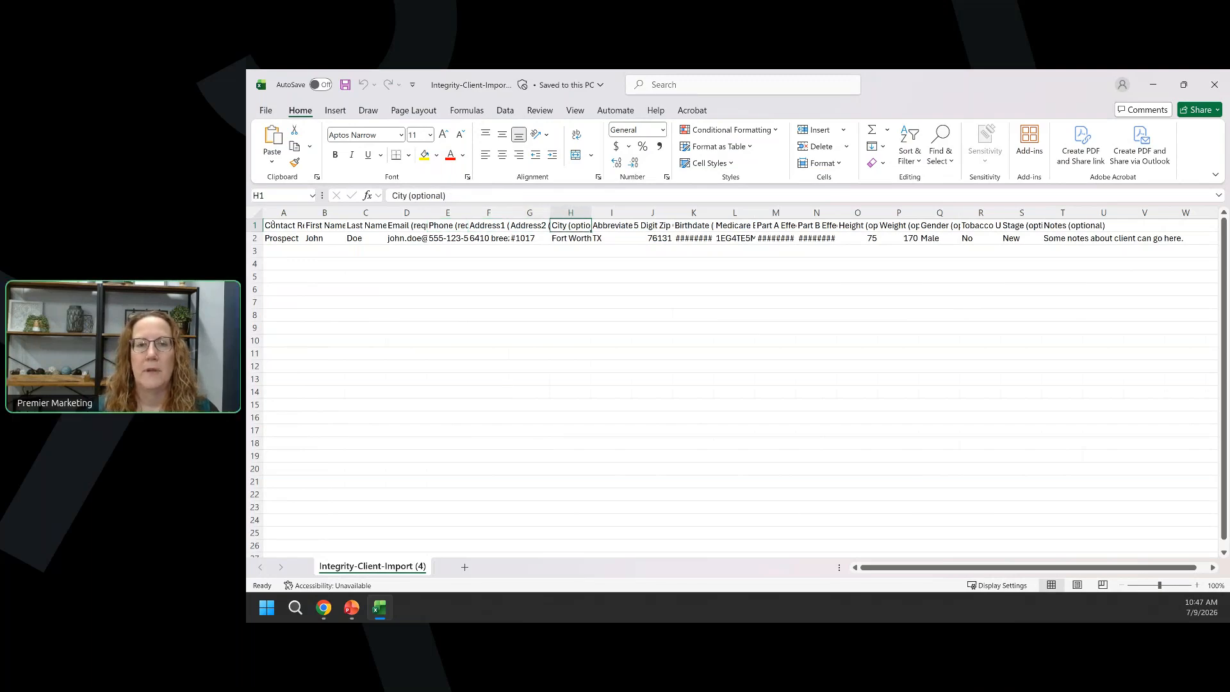
pyautogui.press('Right')
pyautogui.press('Right')
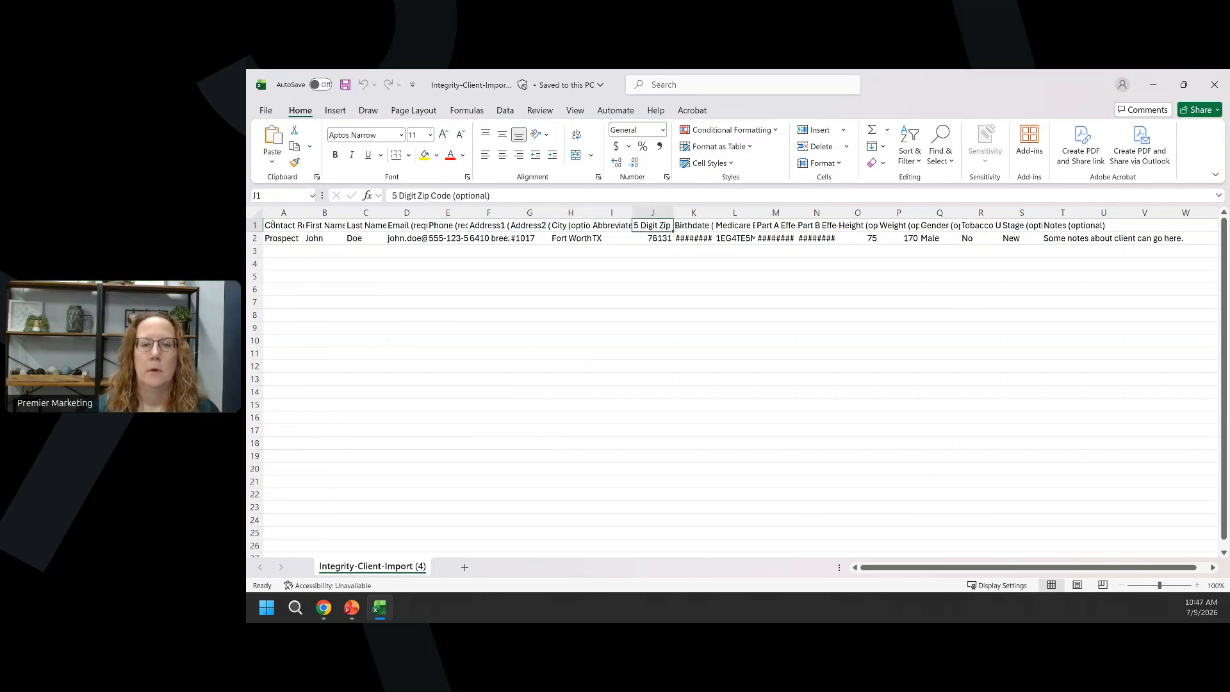
pyautogui.press('Right')
pyautogui.press('Right')
pyautogui.press('Left')
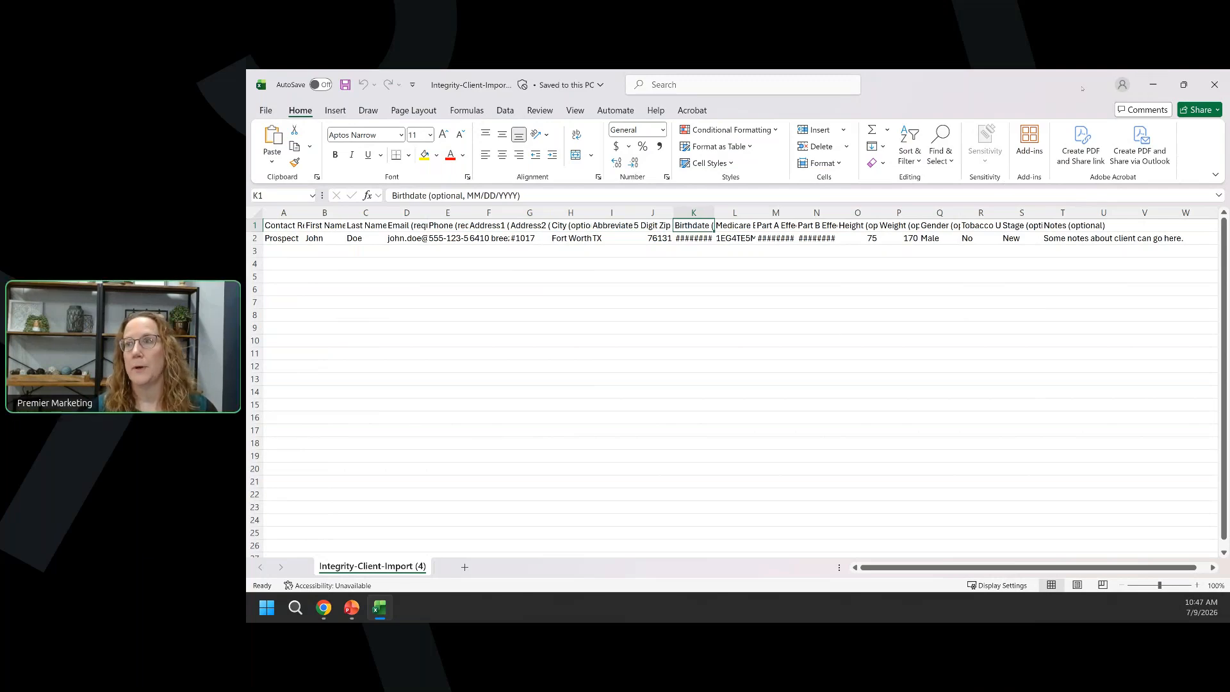
pyautogui.click(1215, 84)
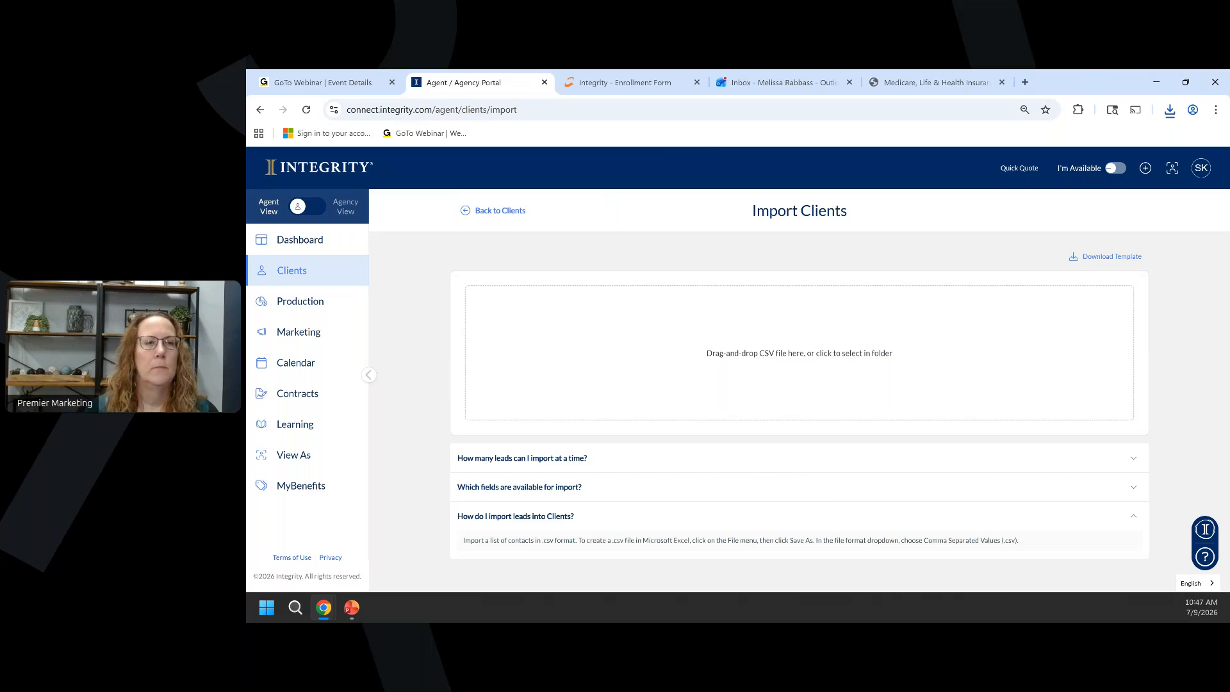
# Return to the Clients list showing the Engaged and New contacts.
pyautogui.click(294, 272)
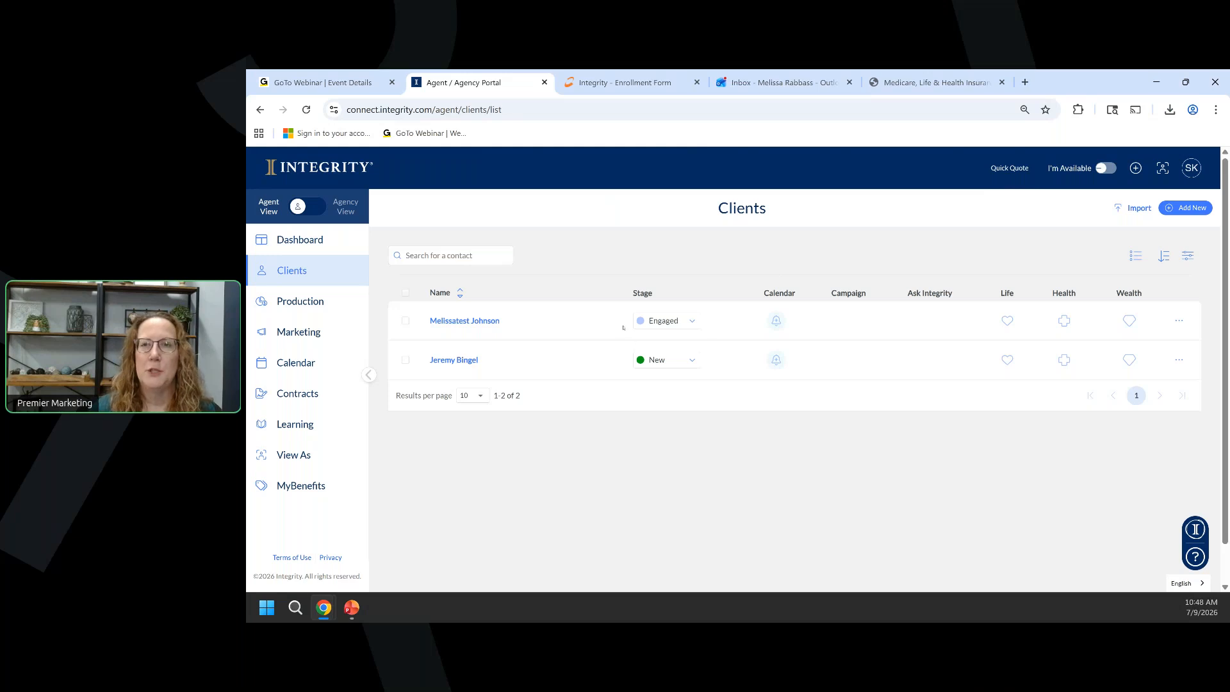
pyautogui.moveTo(351, 607)
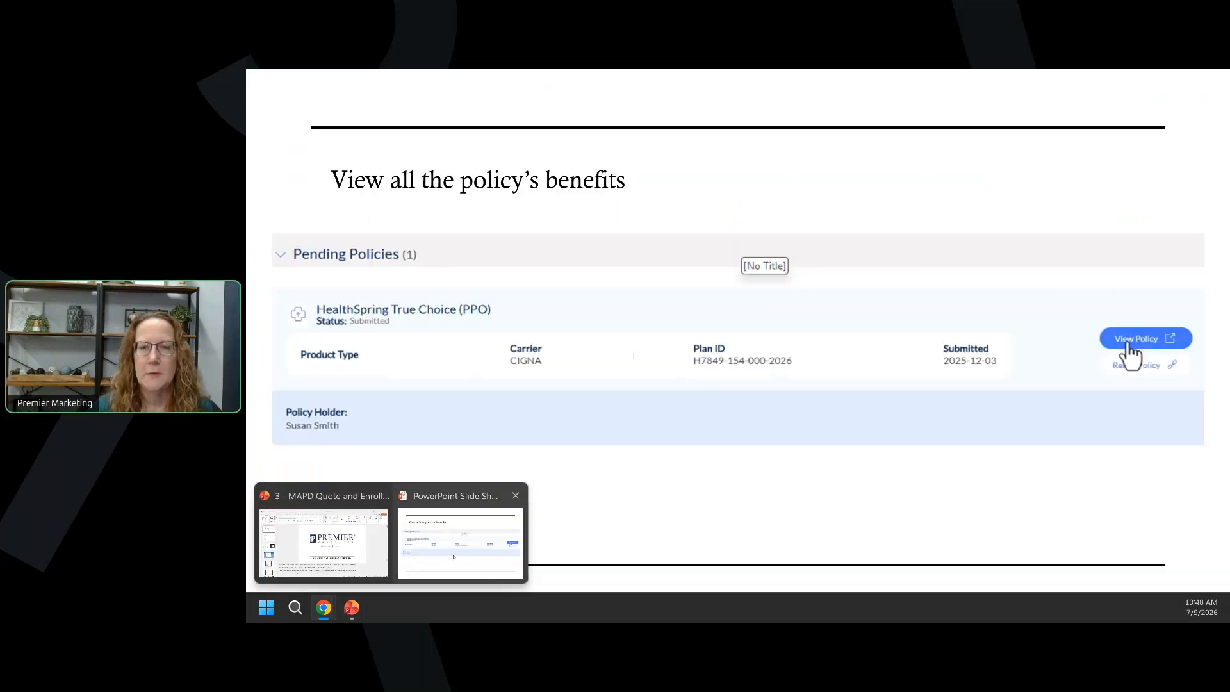
pyautogui.click(451, 557)
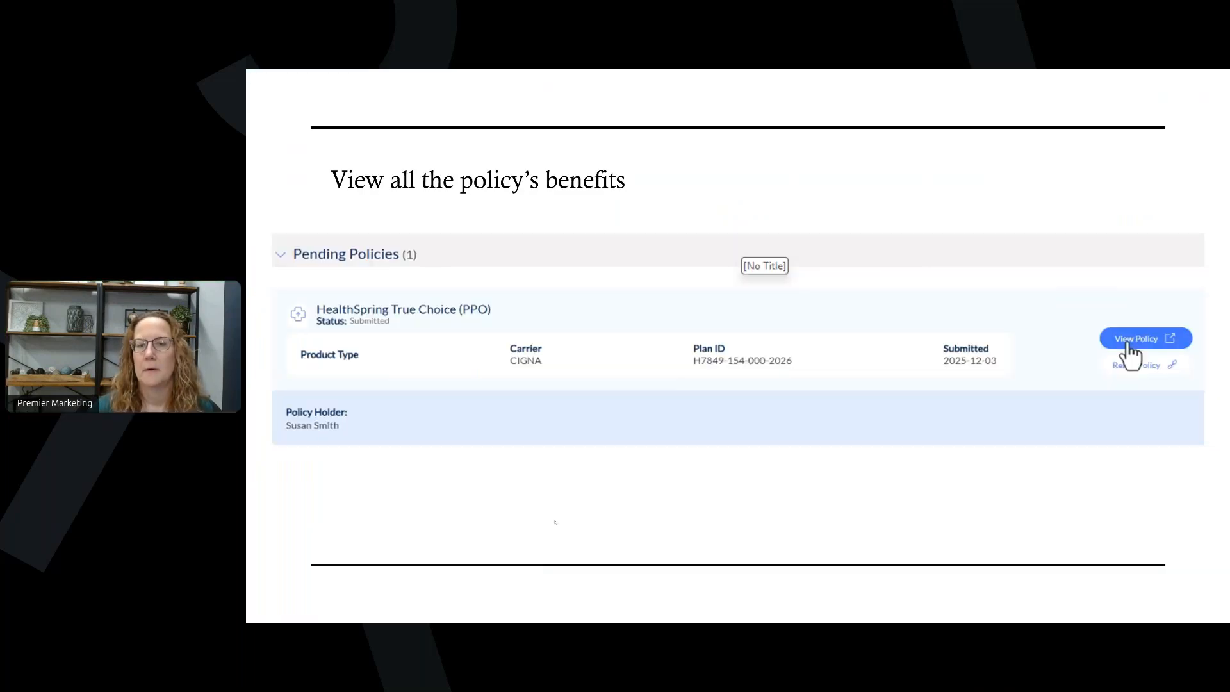
pyautogui.click(642, 429)
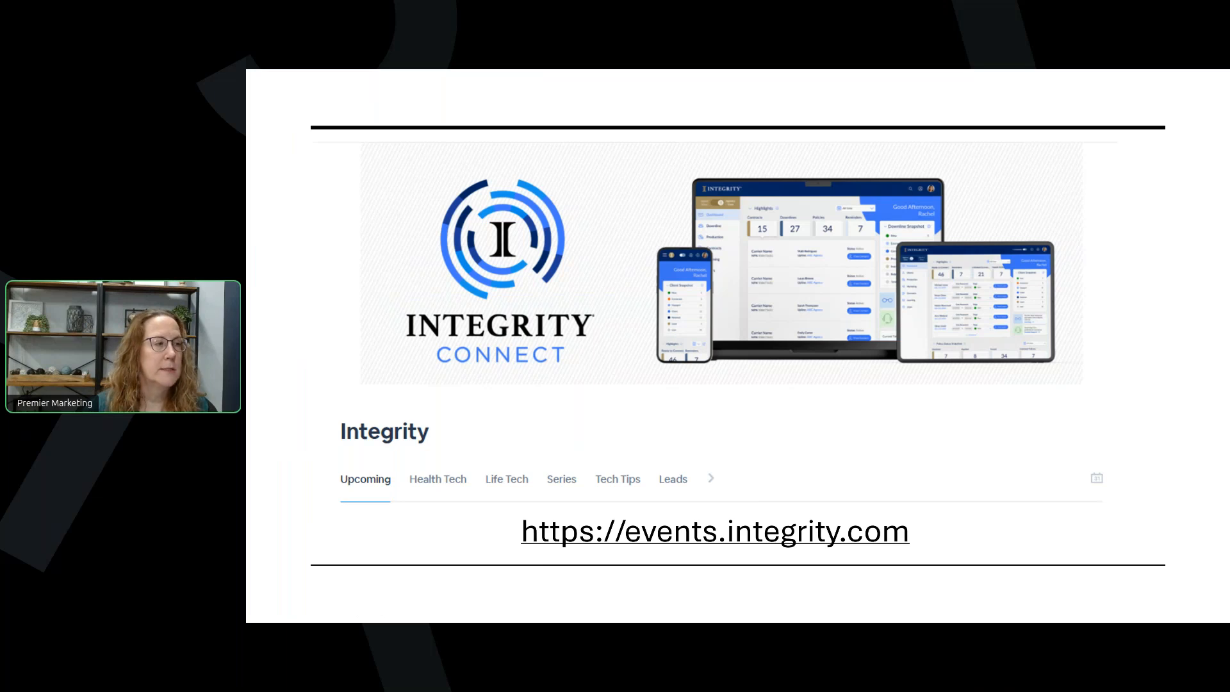
pyautogui.hotkey('alt', 'Tab')
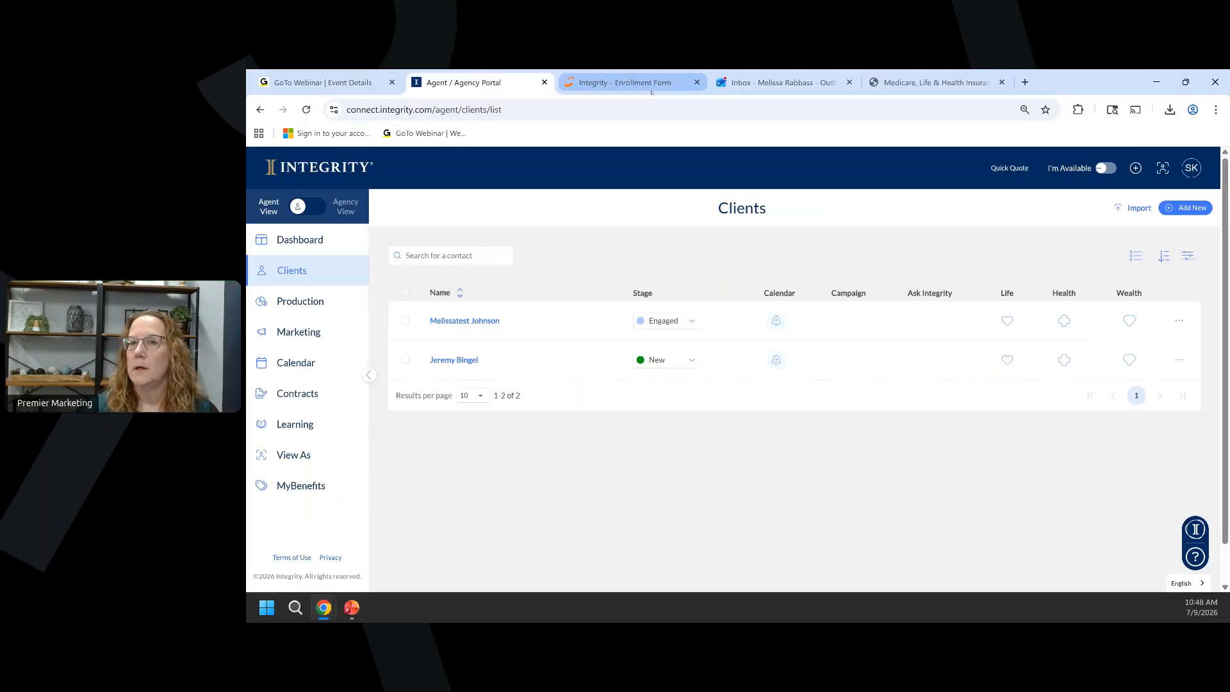
# Load events.integrity.com by entering 'event' in the address bar and browse the Upcoming sessions.
pyautogui.click(895, 84)
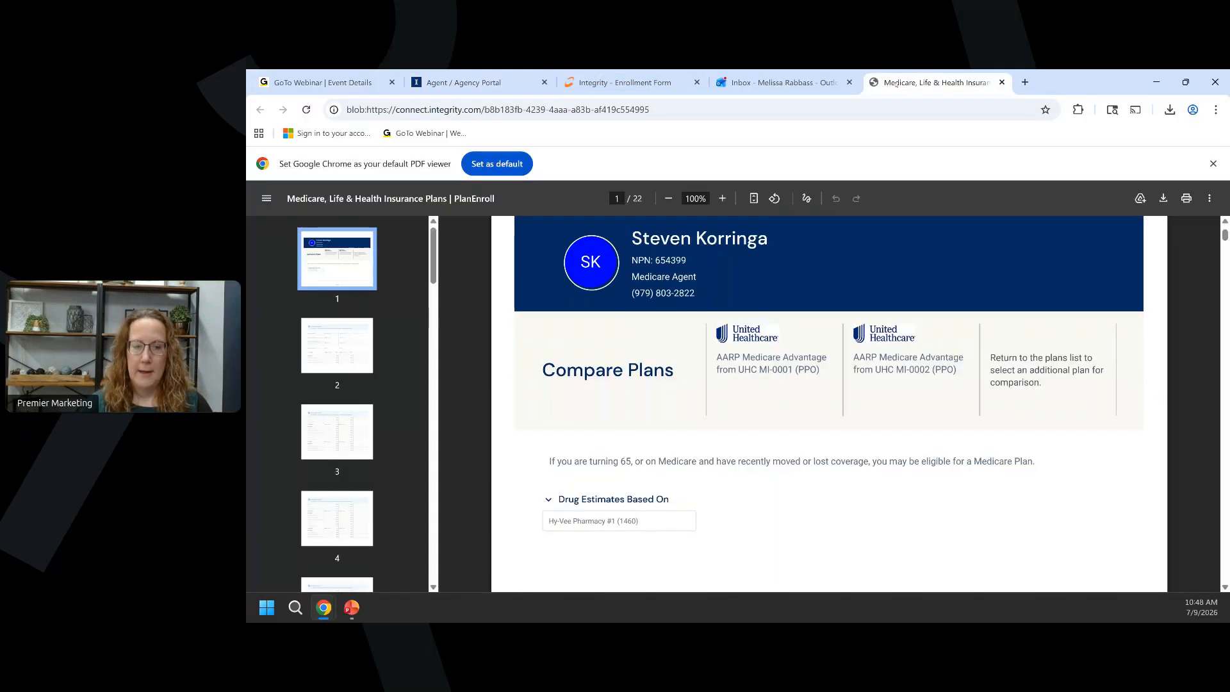
pyautogui.click(864, 112)
pyautogui.write('event')
pyautogui.press('Return')
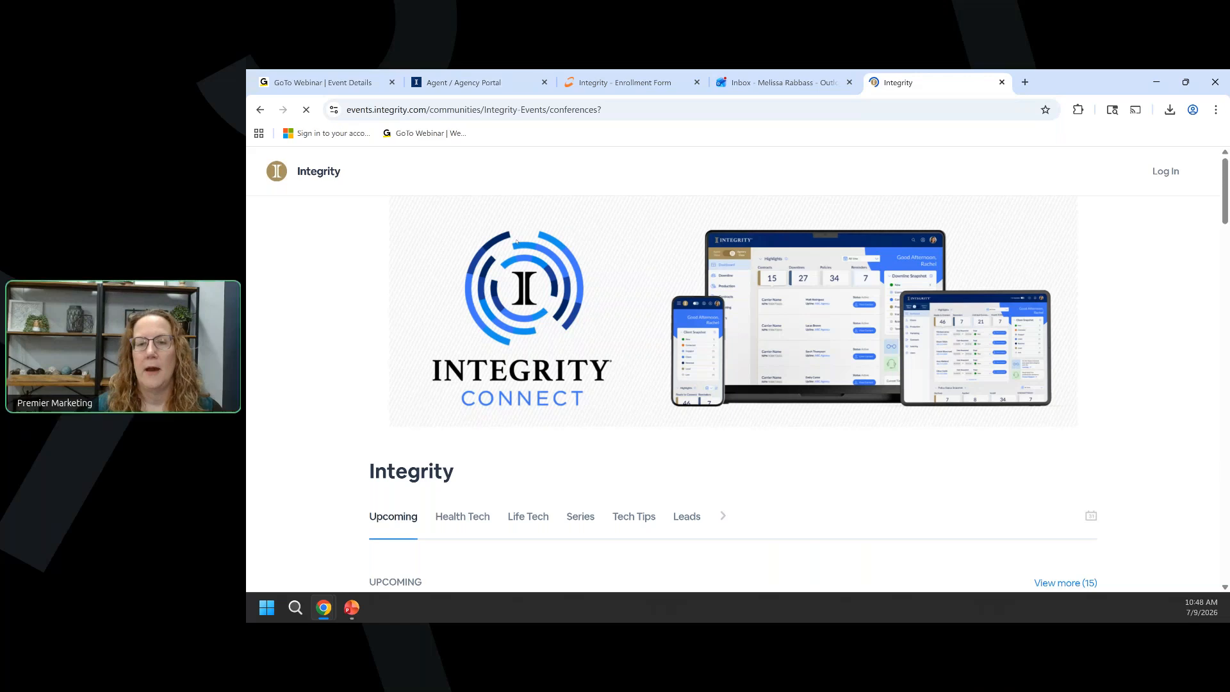
pyautogui.scroll(-5, 455, 310)
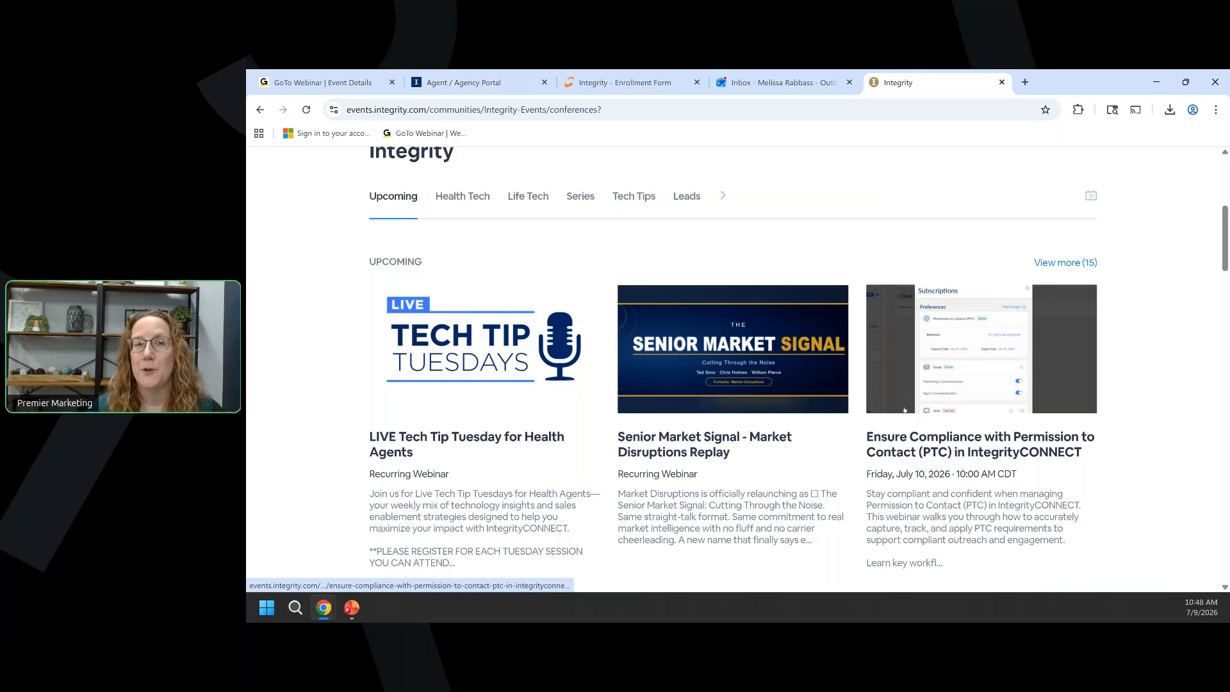
pyautogui.scroll(-2, 905, 409)
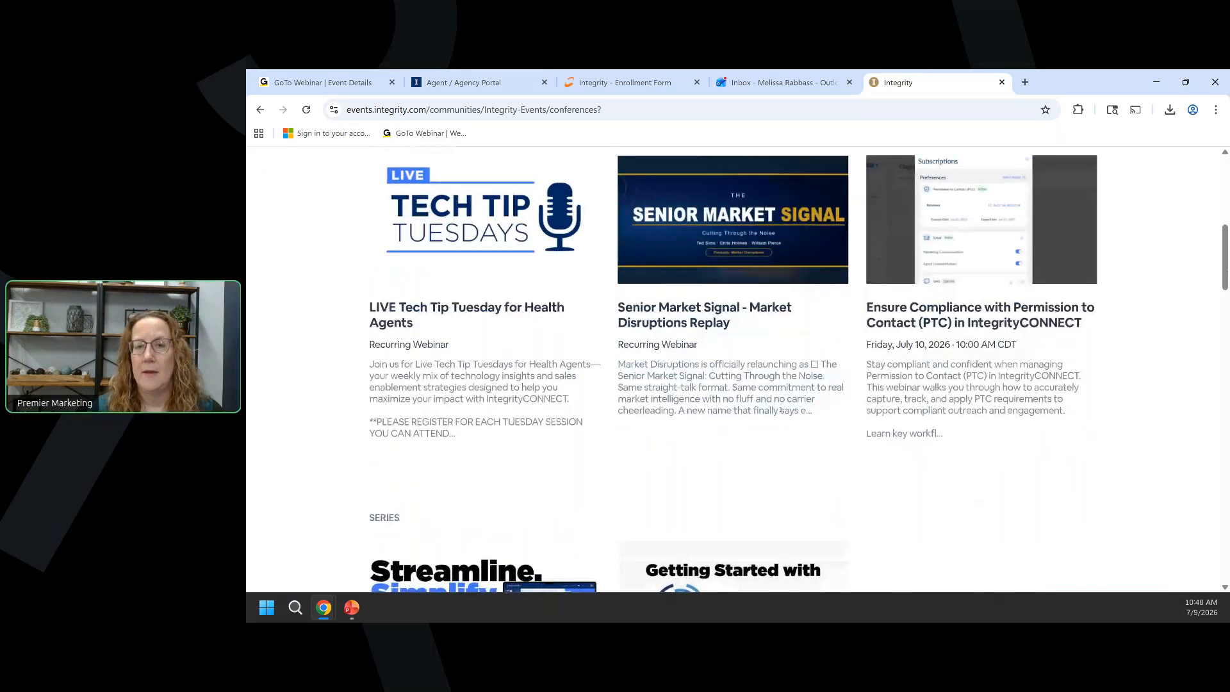
pyautogui.scroll(1, 637, 361)
pyautogui.scroll(2, 637, 360)
# Browse the sessions listed under the Health Tech category.
pyautogui.click(469, 260)
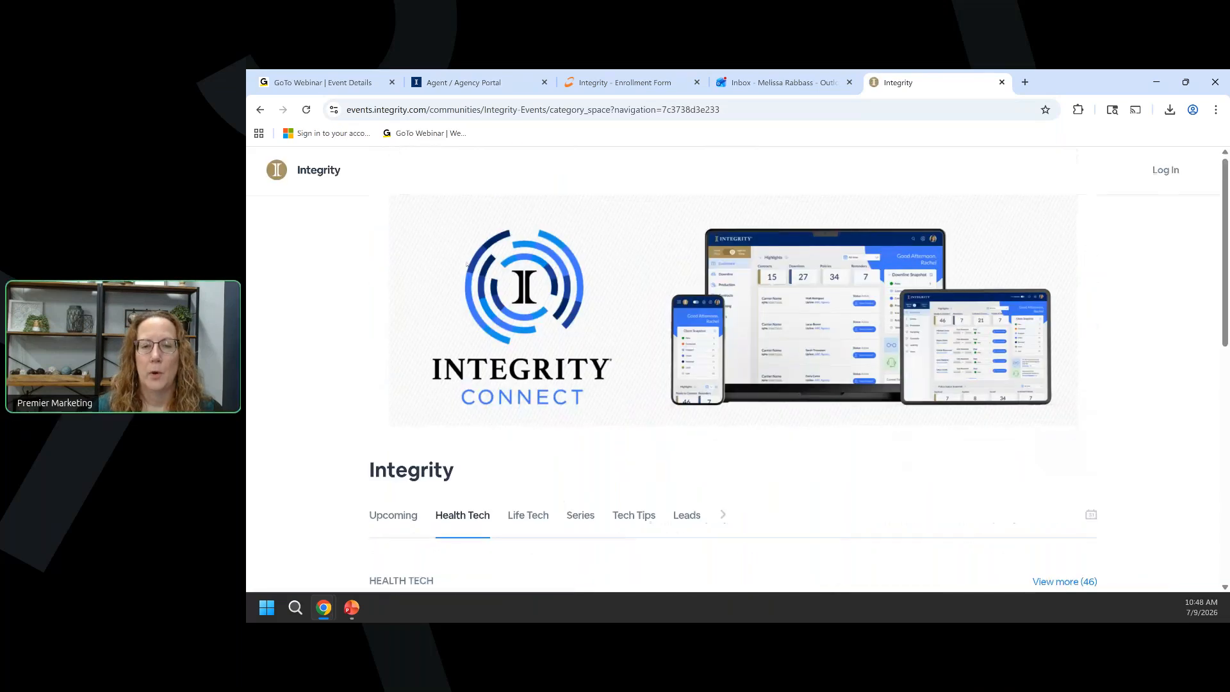
pyautogui.scroll(-1, 466, 263)
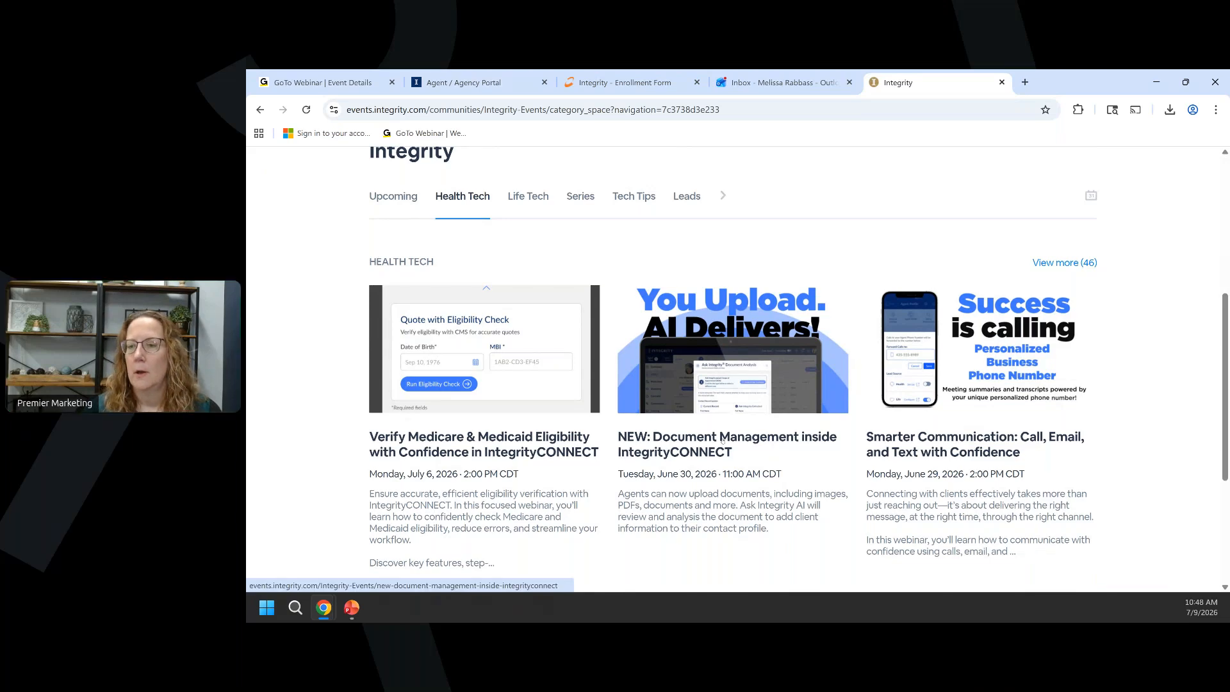
pyautogui.scroll(-4, 763, 448)
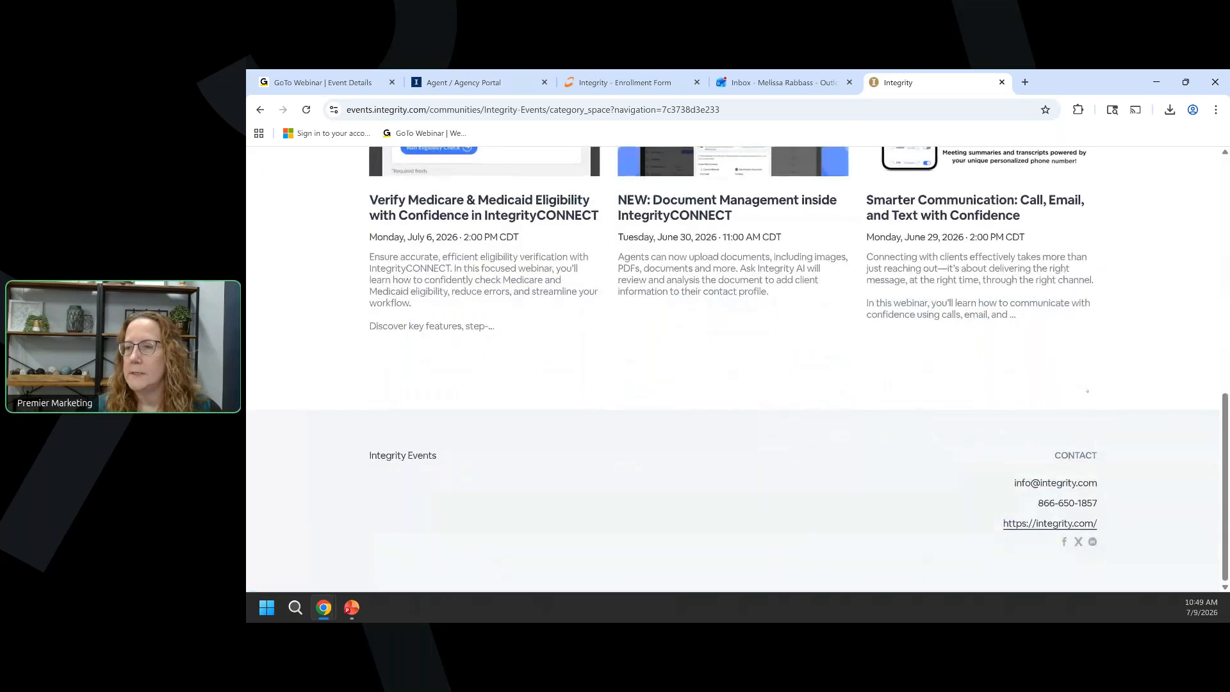
pyautogui.scroll(3, 1142, 319)
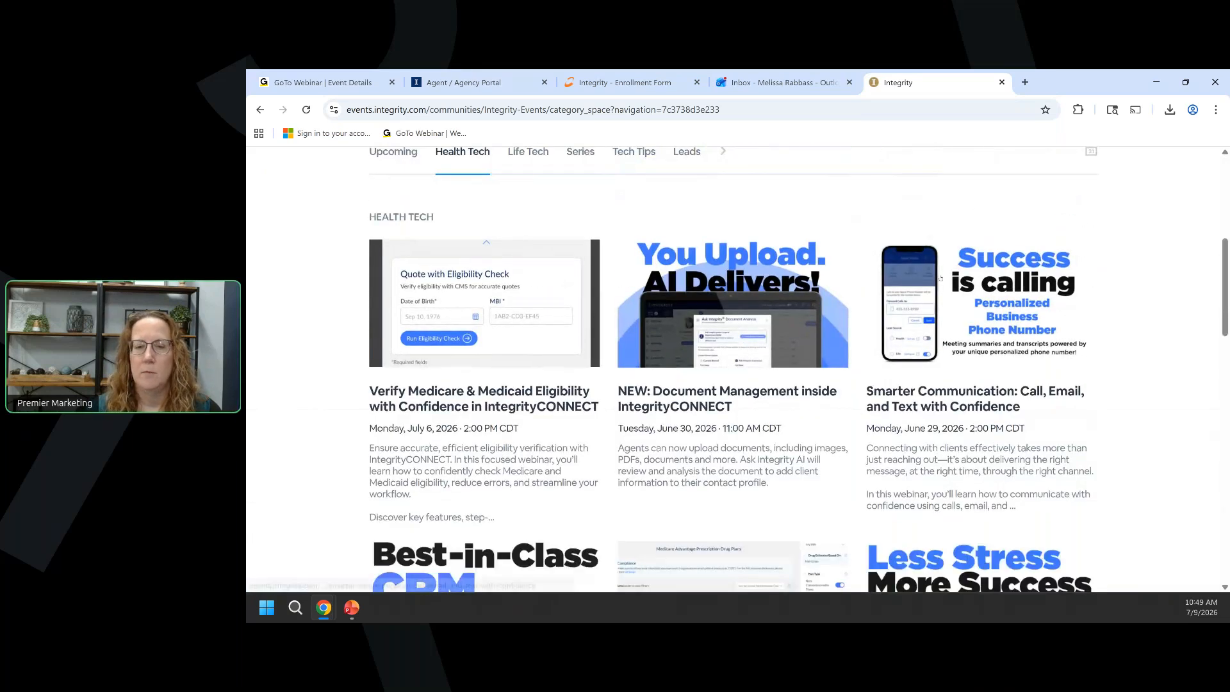
pyautogui.scroll(-10, 789, 307)
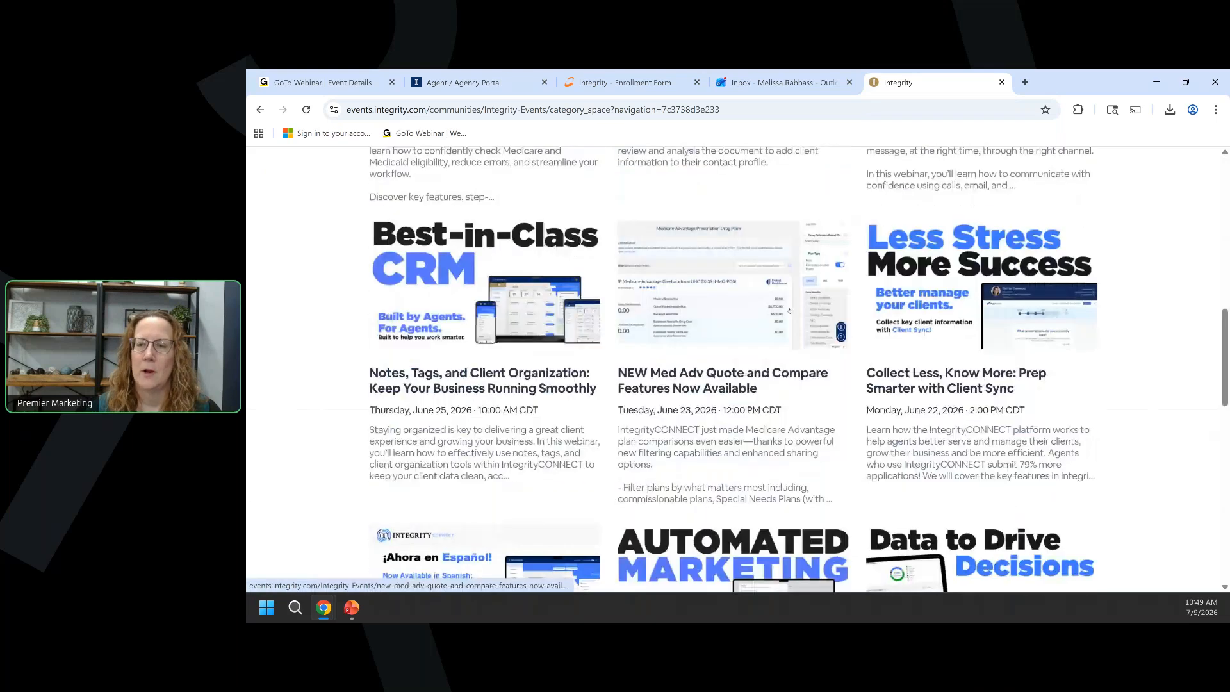
pyautogui.scroll(15, 790, 310)
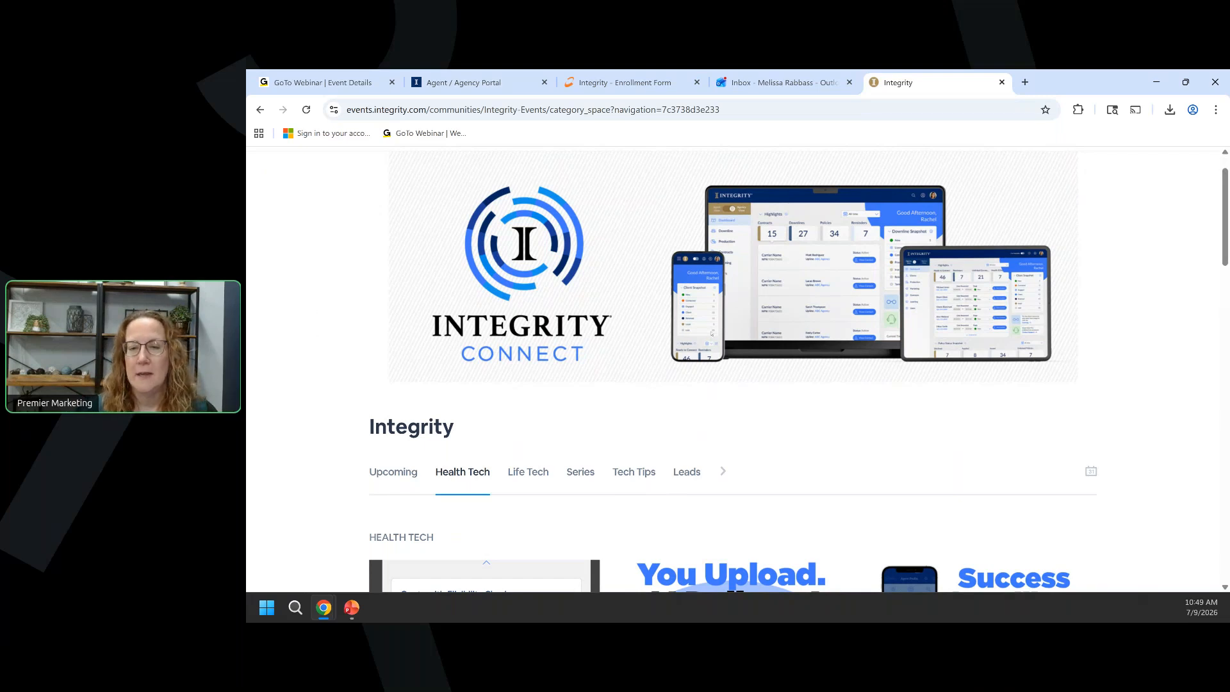
# Browse the on-demand Tech Tip Tuesday sessions under Tech Tips, then return to the slide show.
pyautogui.click(638, 475)
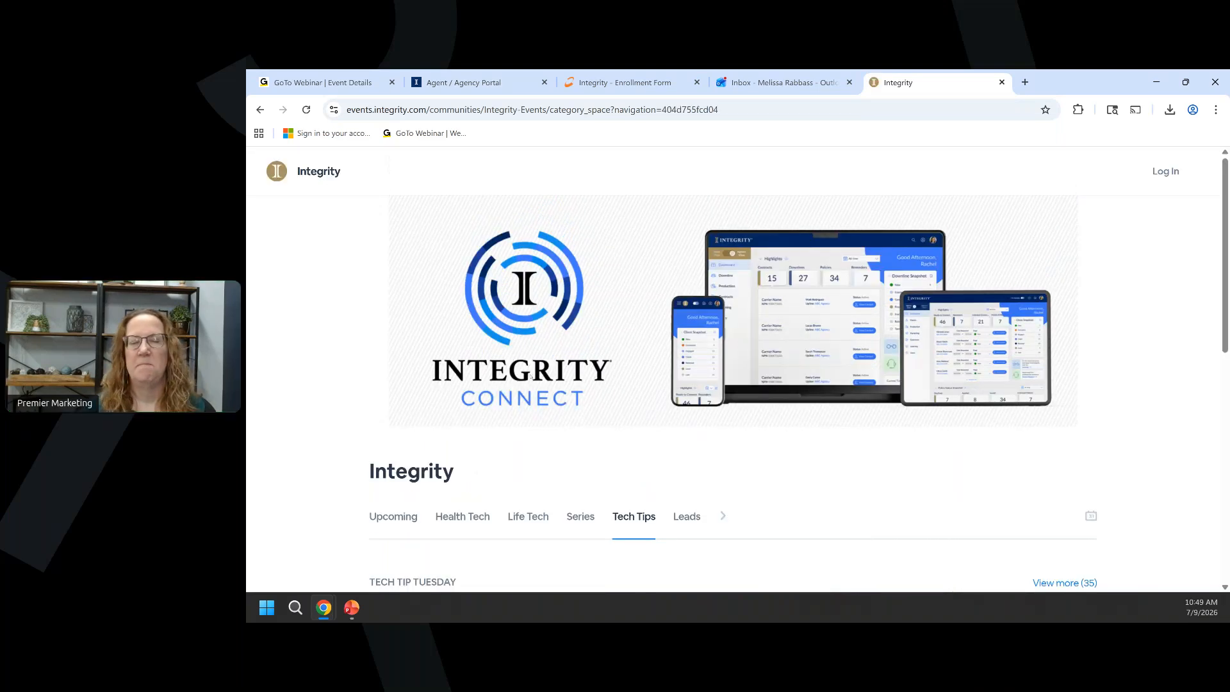
pyautogui.scroll(-4, 490, 351)
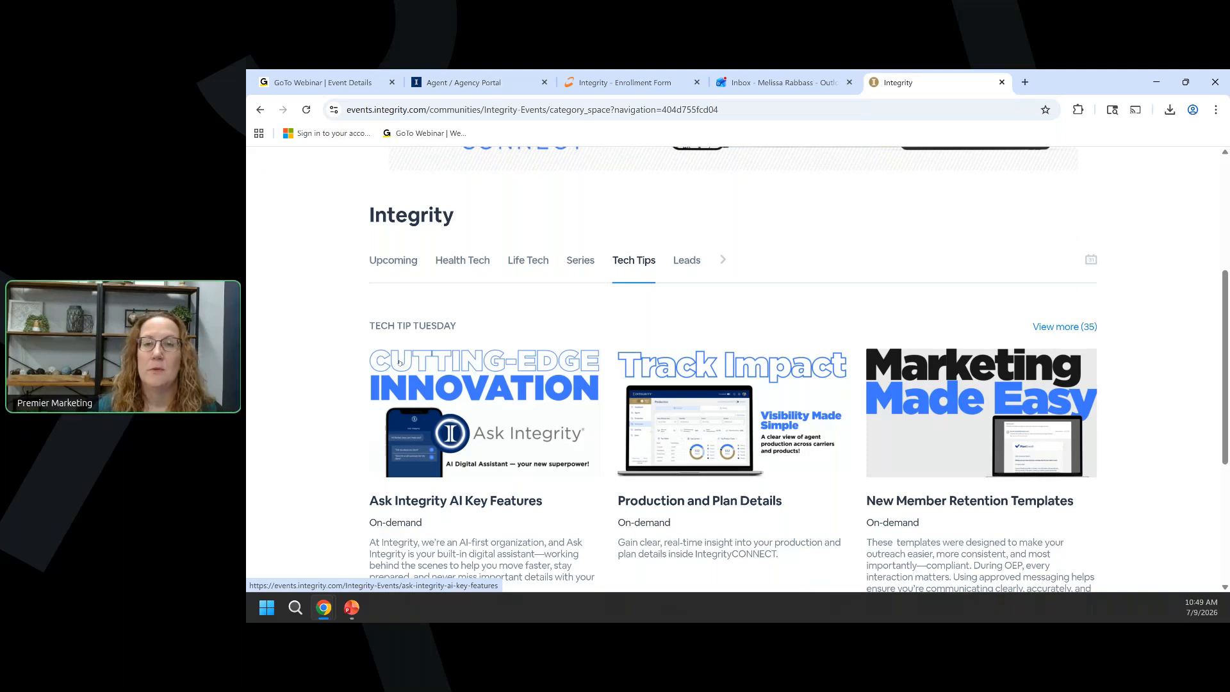
pyautogui.scroll(-2, 1045, 320)
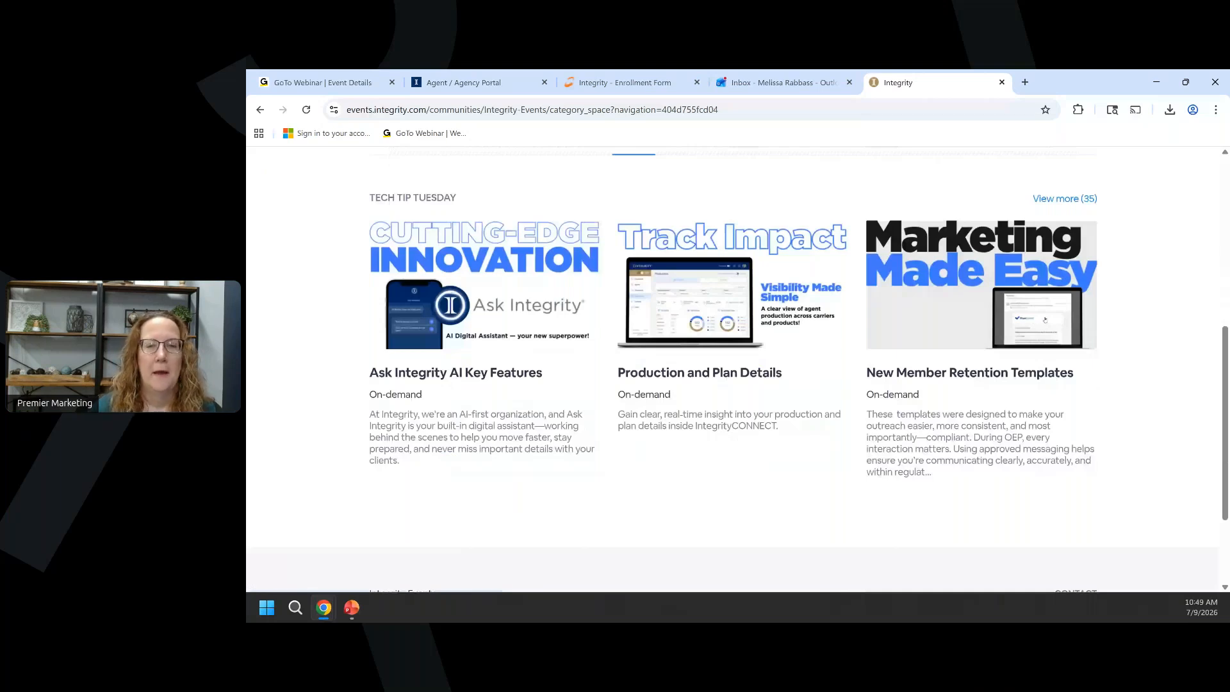
pyautogui.scroll(6, 1045, 320)
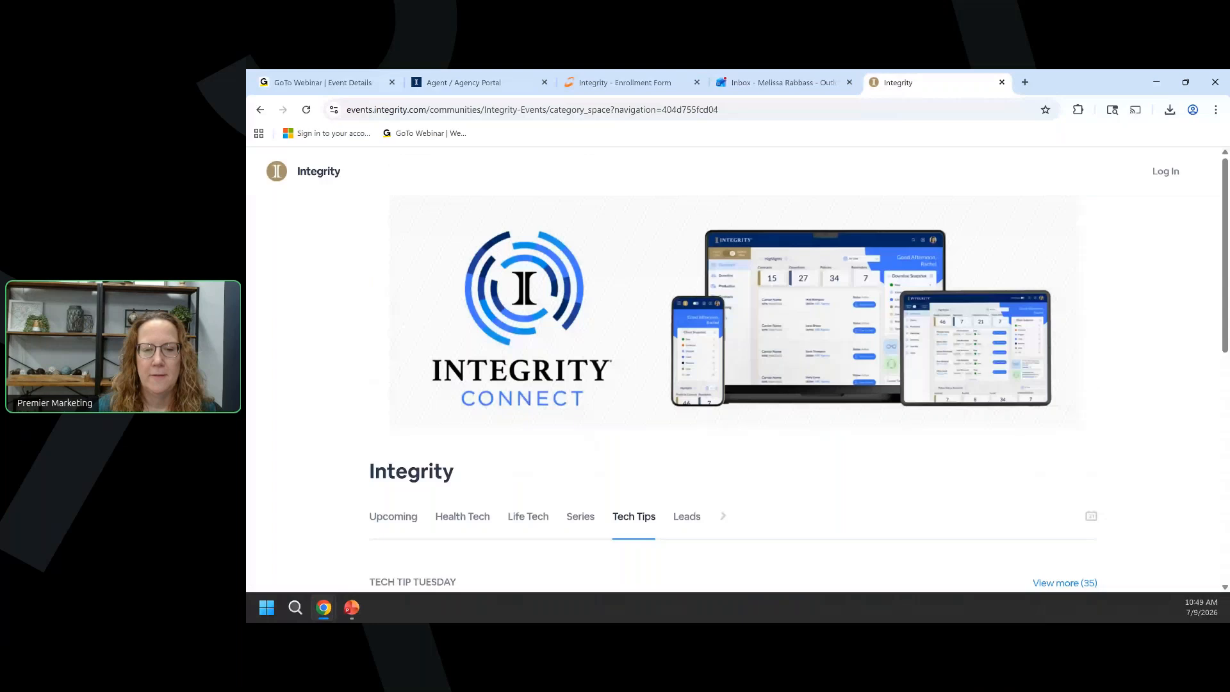
pyautogui.moveTo(355, 610)
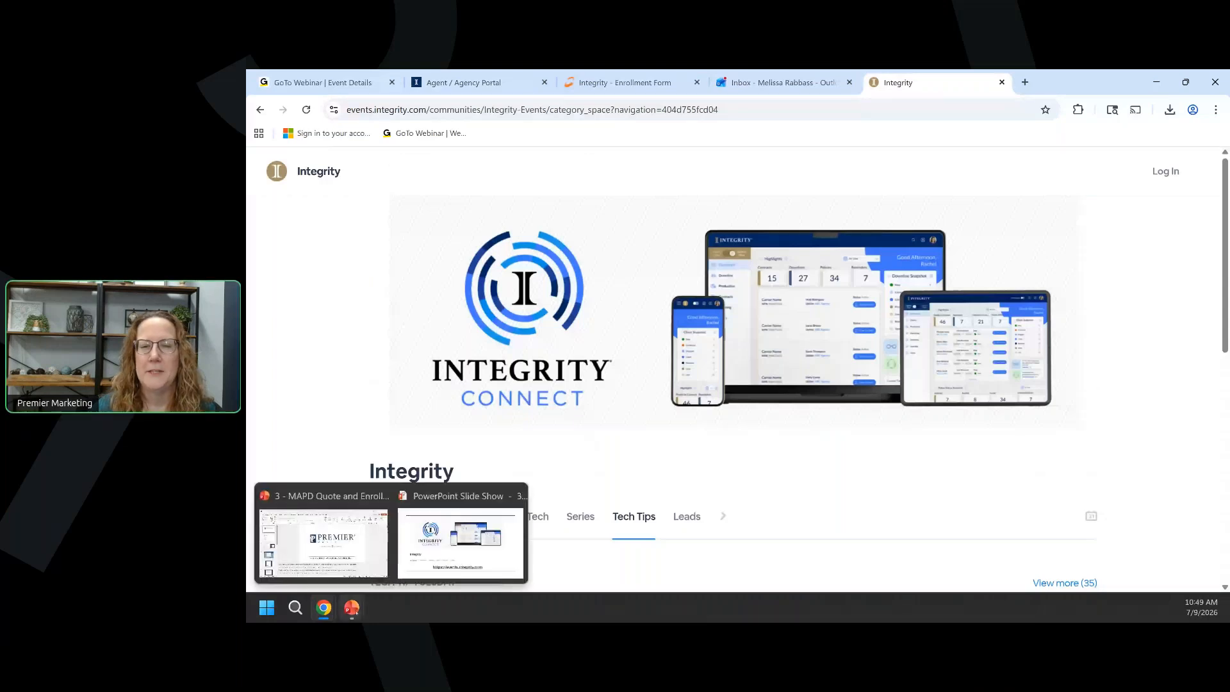
pyautogui.click(460, 541)
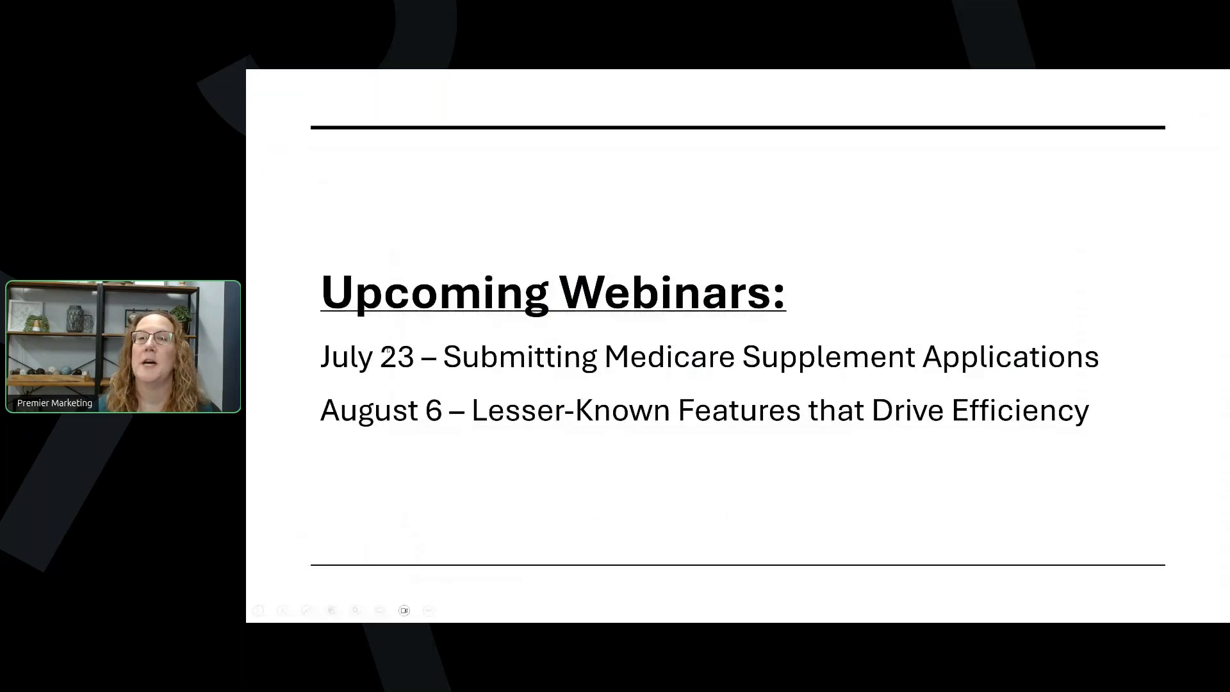
# Advance to the 'We're here to support you!' slide, then switch to the Agent / Agency Portal Clients list.
pyautogui.click(391, 428)
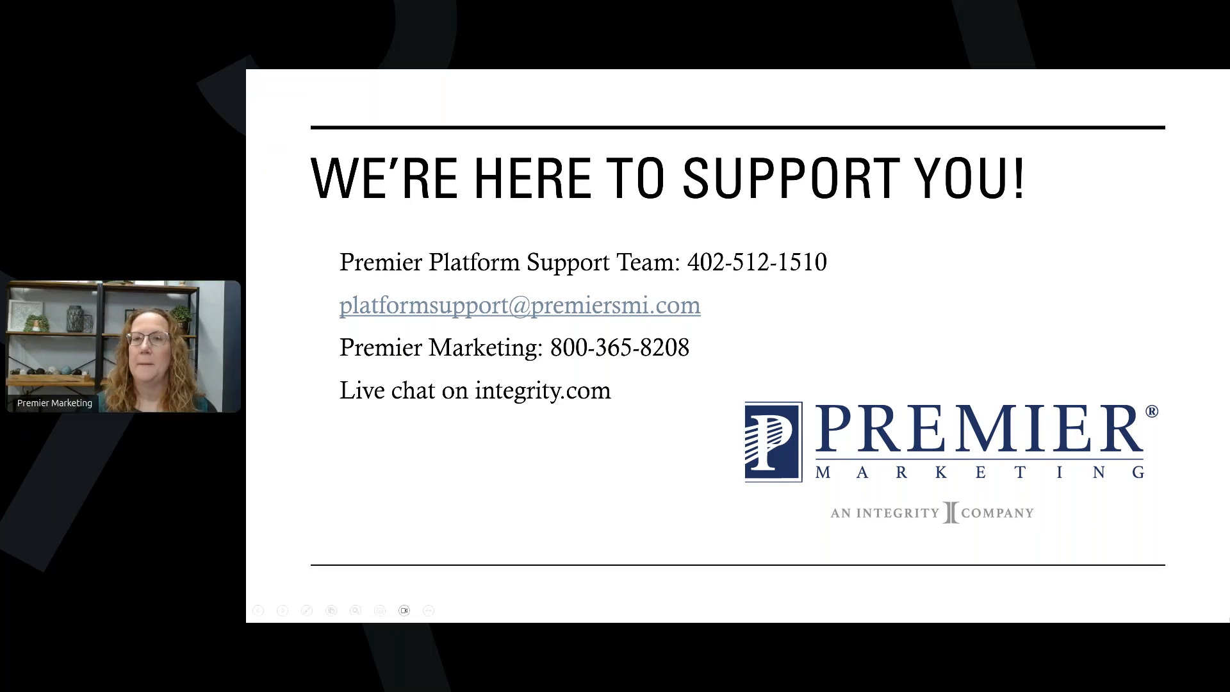
pyautogui.hotkey('alt', 'Tab')
pyautogui.click(442, 82)
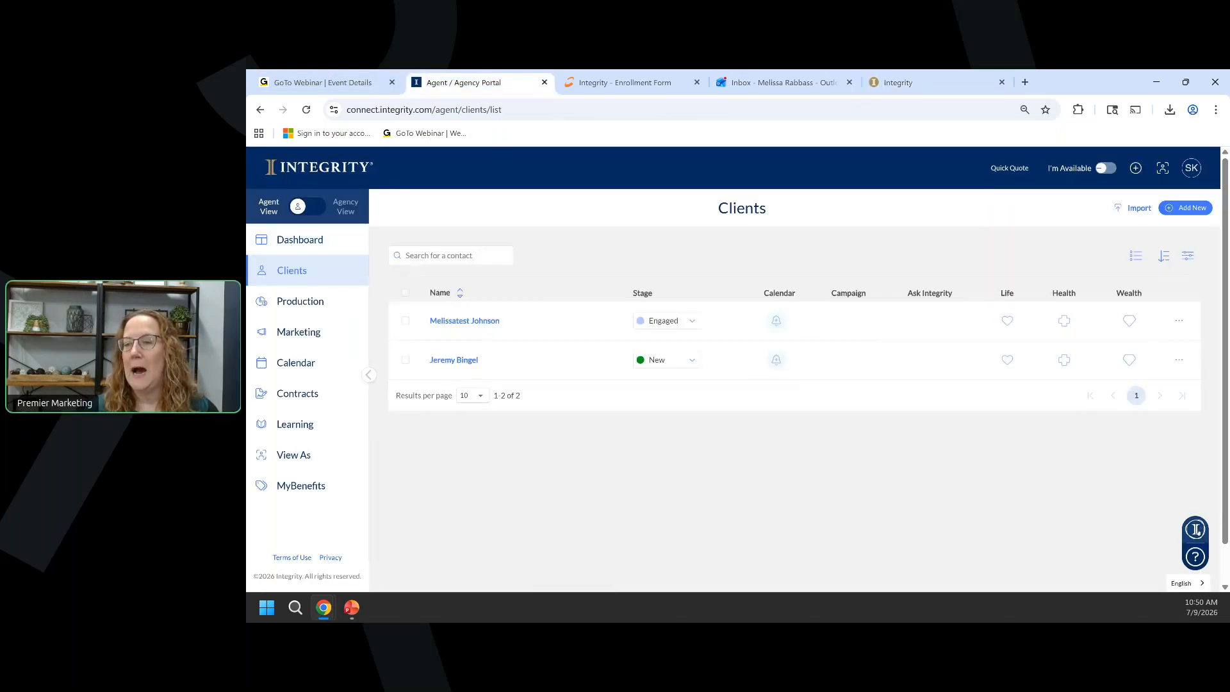
# Open and dismiss Ask Integrity, then open the ? help panel and scroll its Chat with us and FAQ options.
pyautogui.click(1195, 530)
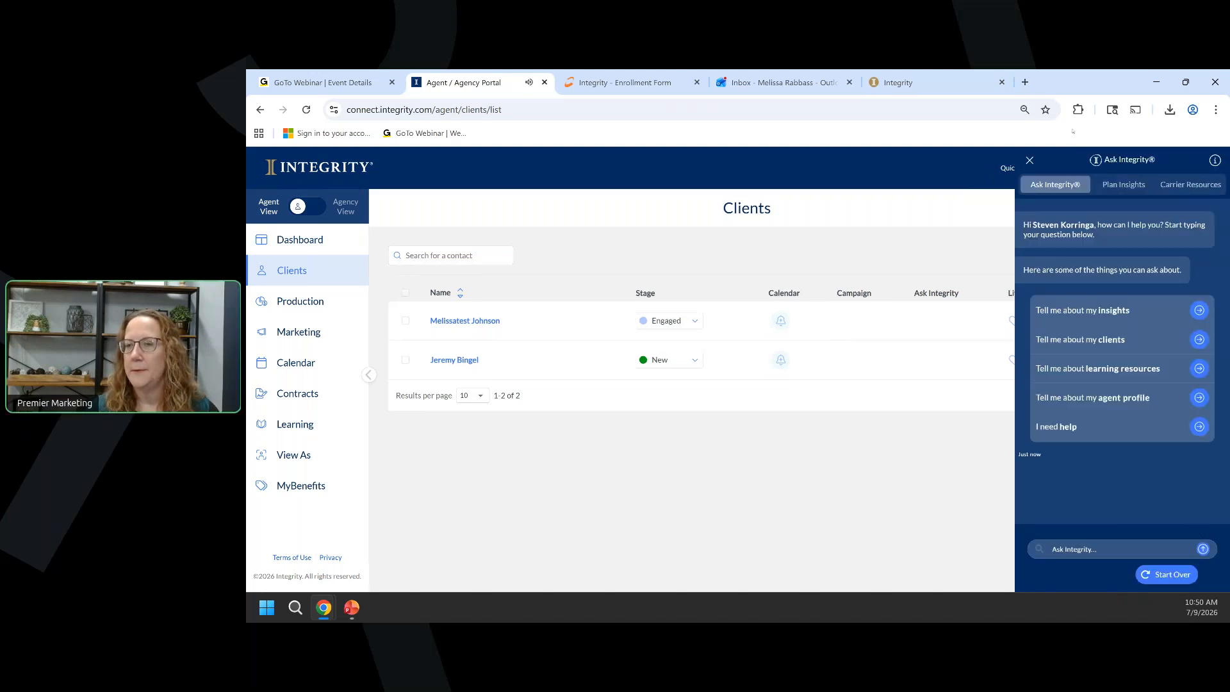
pyautogui.click(1030, 161)
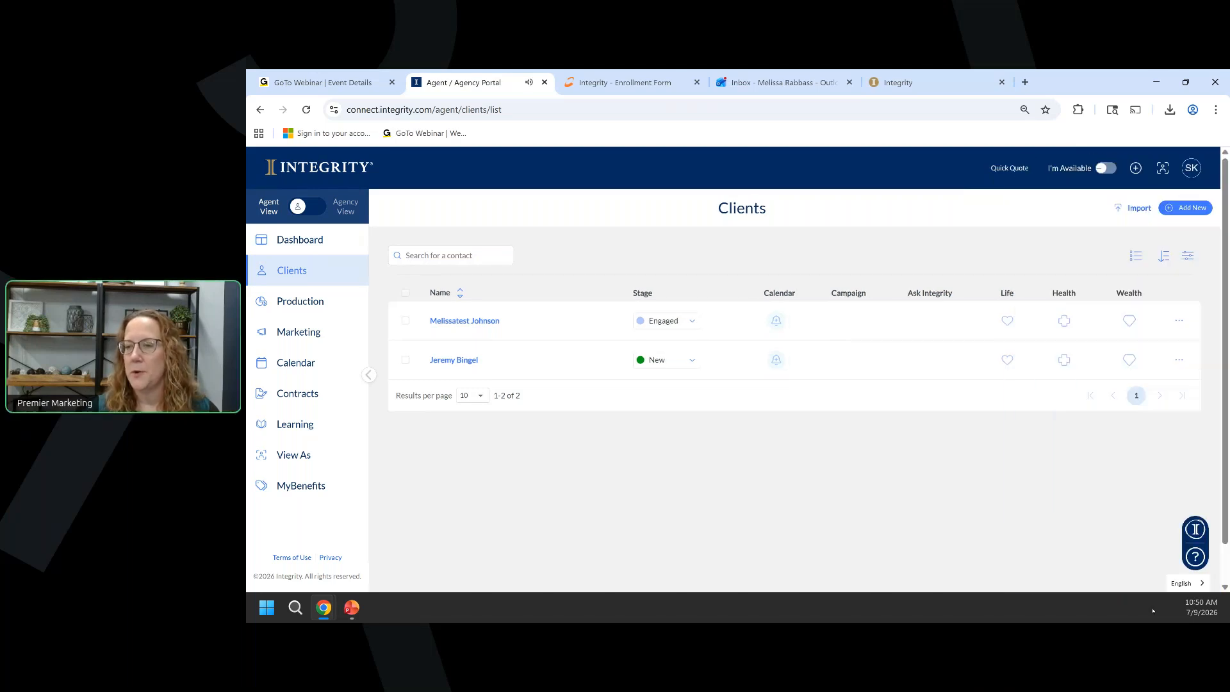
pyautogui.click(1195, 557)
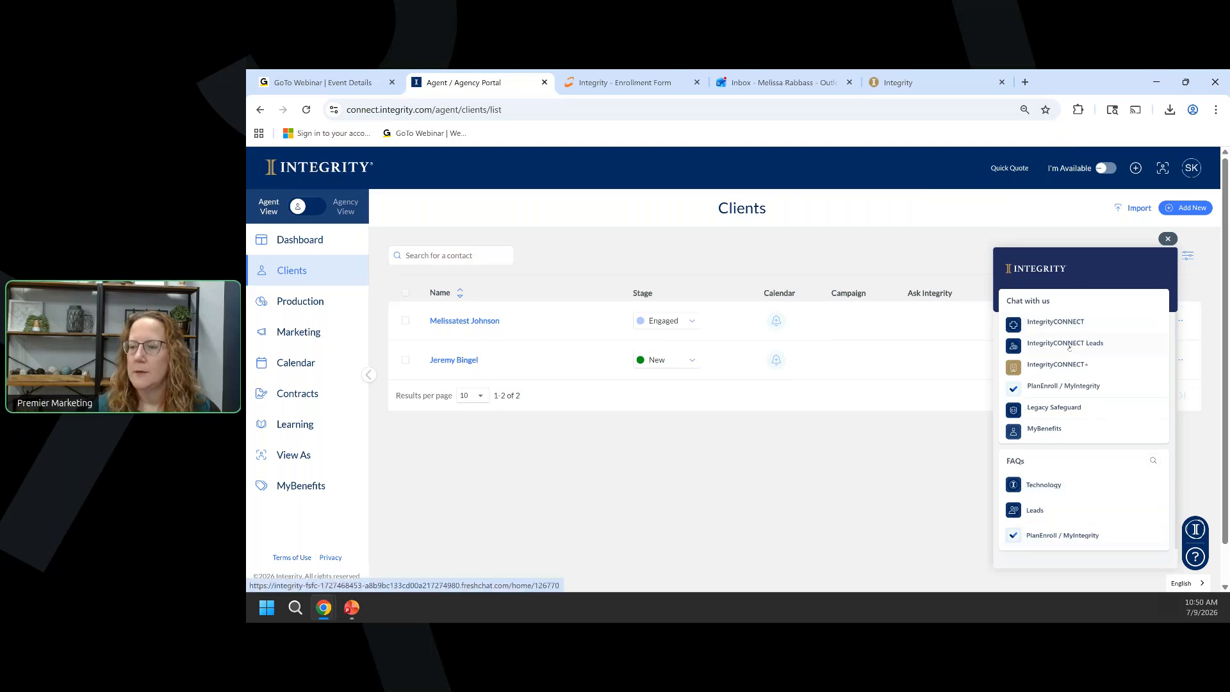
pyautogui.scroll(-1, 1057, 384)
# Open an IntegrityCONNECT chat under Chat with us, close it, and restore the PowerPoint Slide Show.
pyautogui.click(1055, 316)
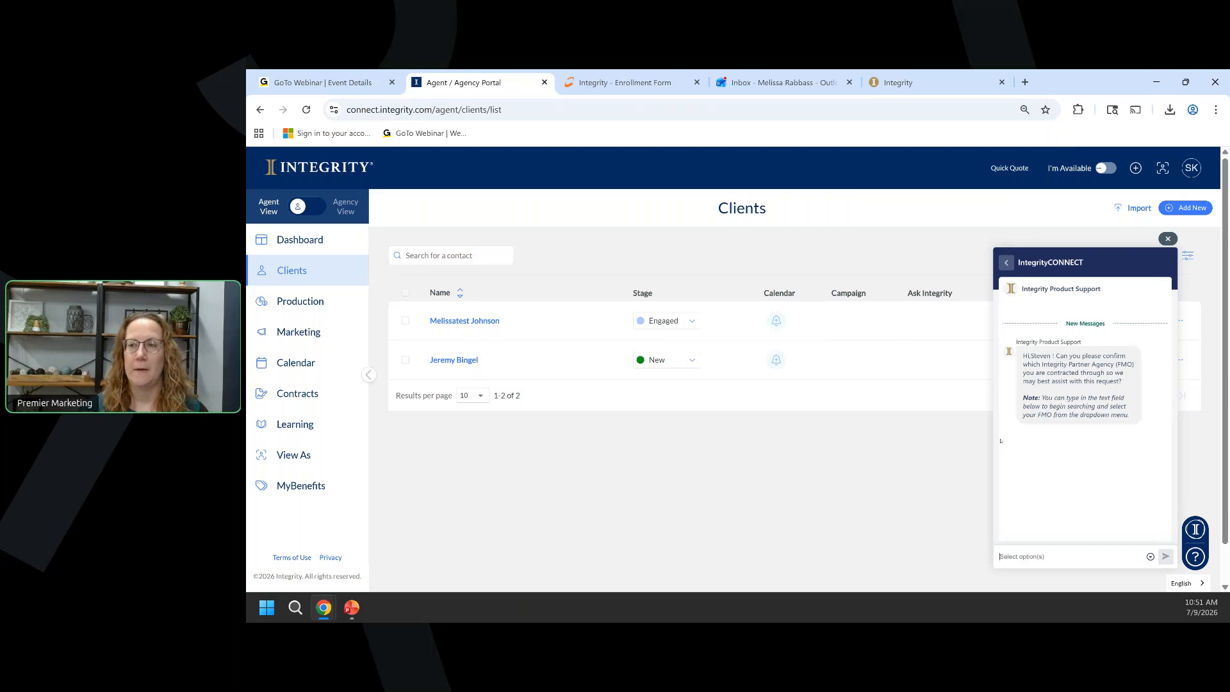
pyautogui.click(1168, 239)
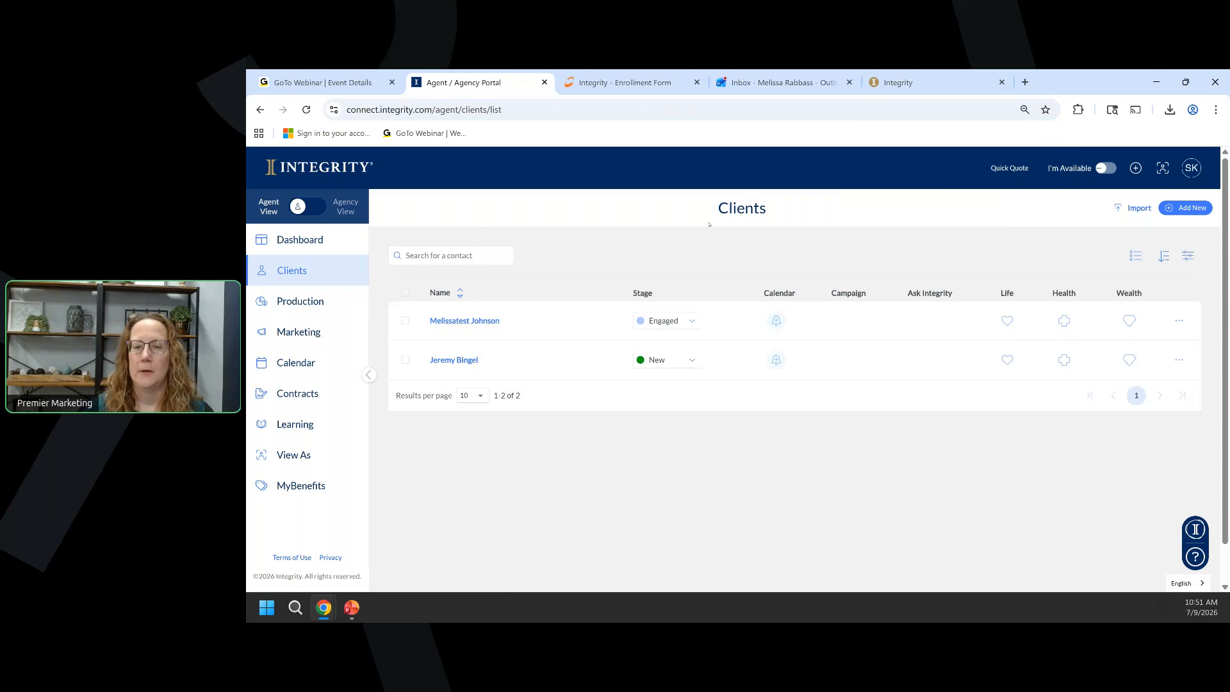
pyautogui.moveTo(352, 607)
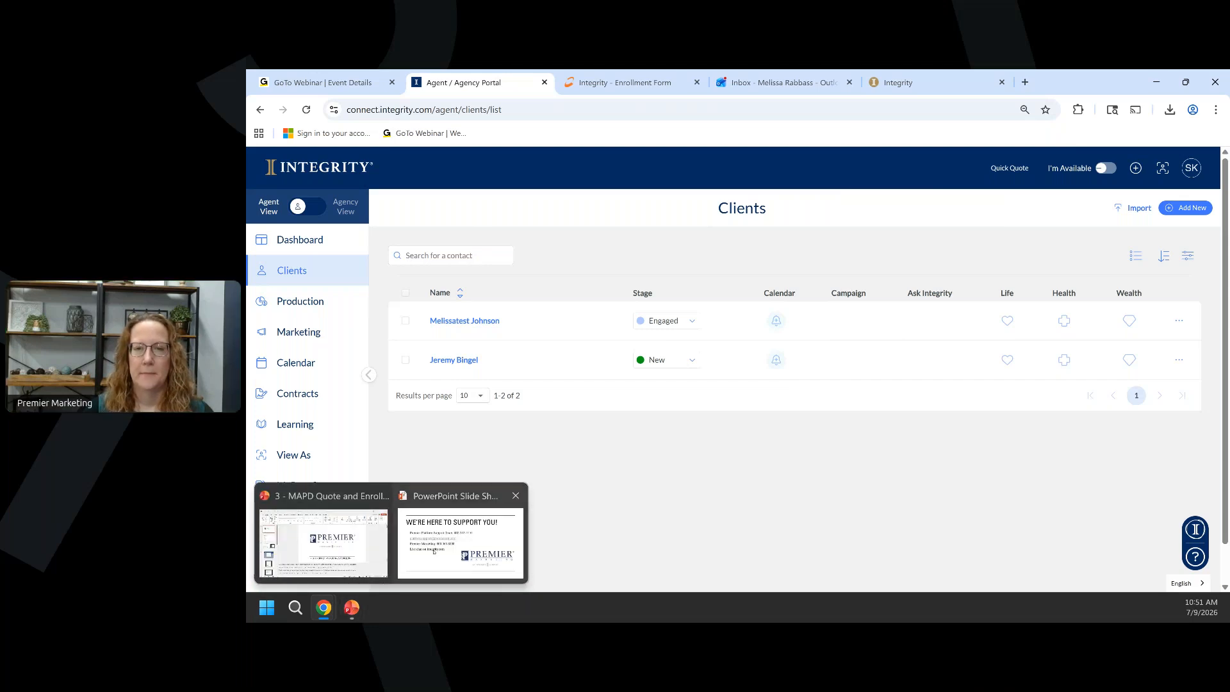
pyautogui.click(436, 550)
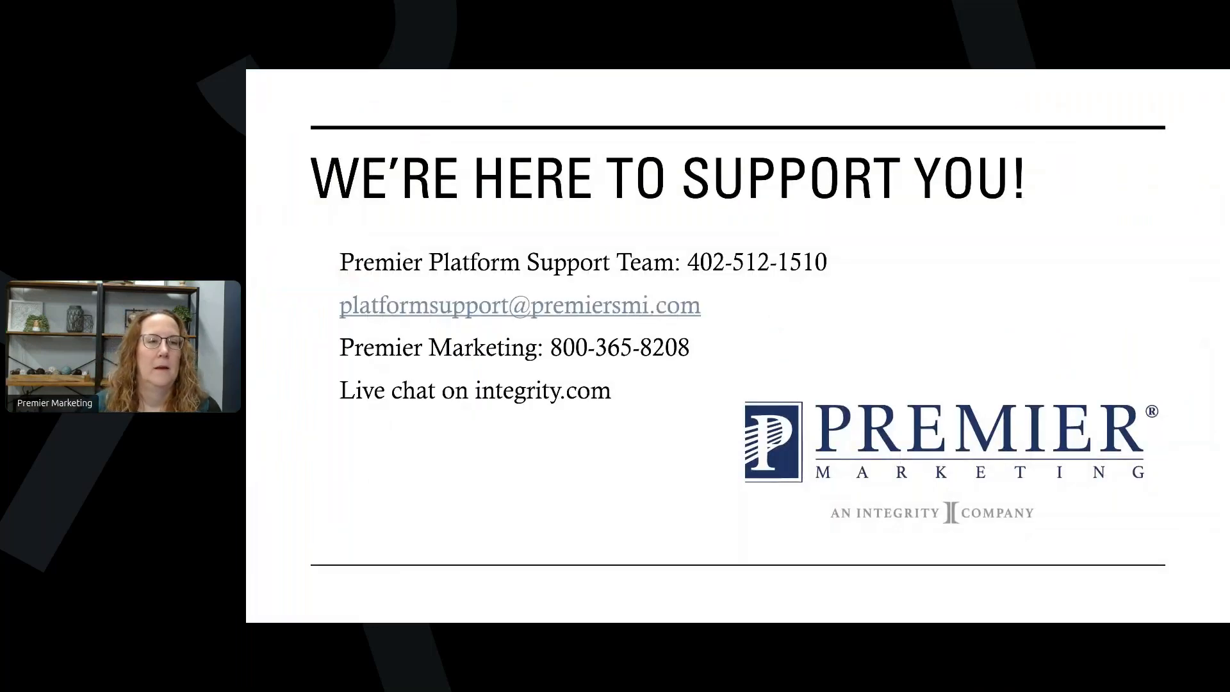
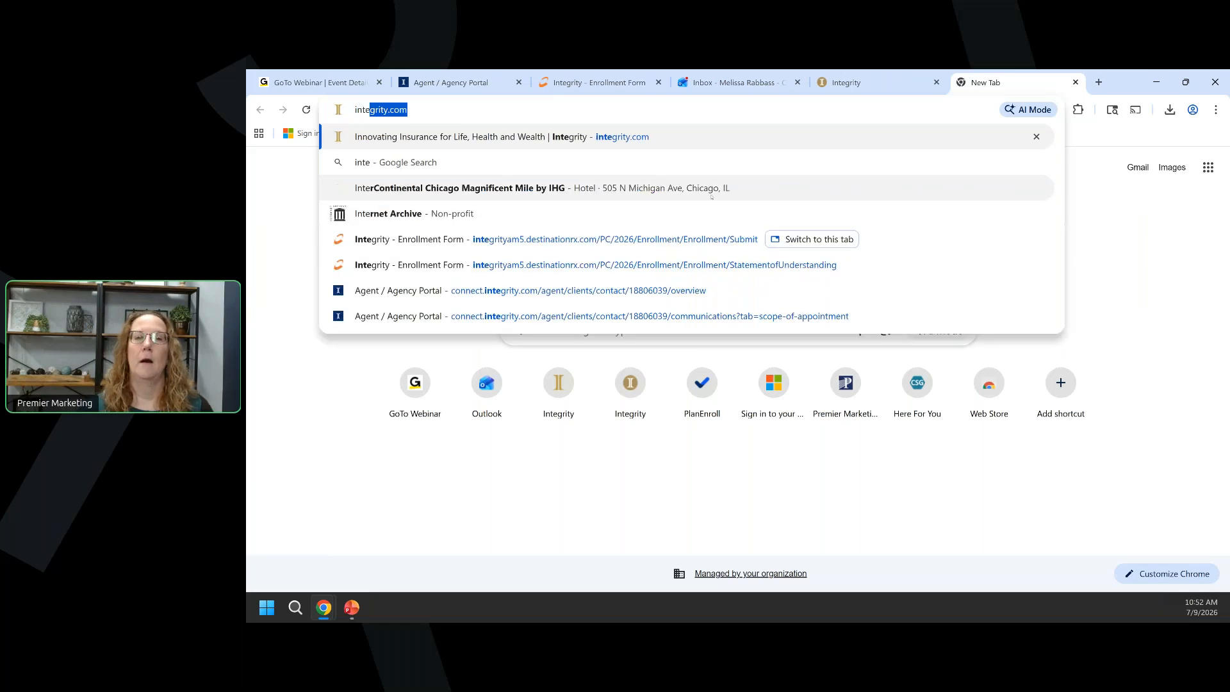
# From integrity.com, sign in to the agent portal, then sign out from the account menu.
pyautogui.press('Return')
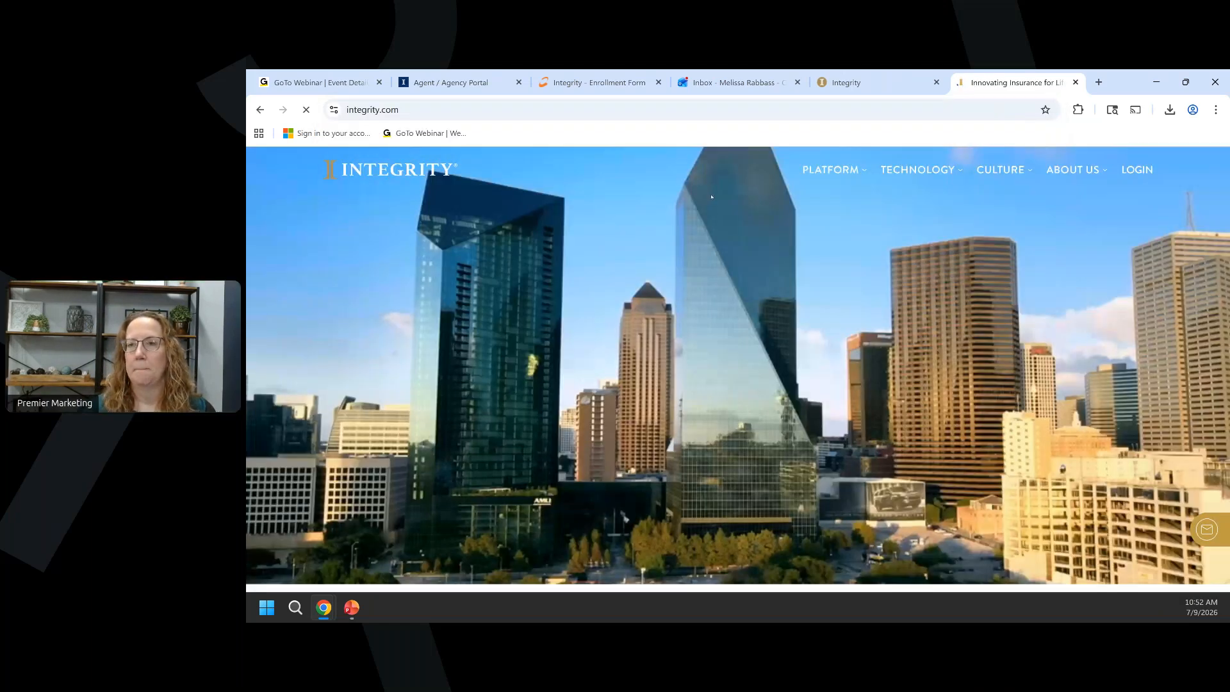
pyautogui.click(1137, 174)
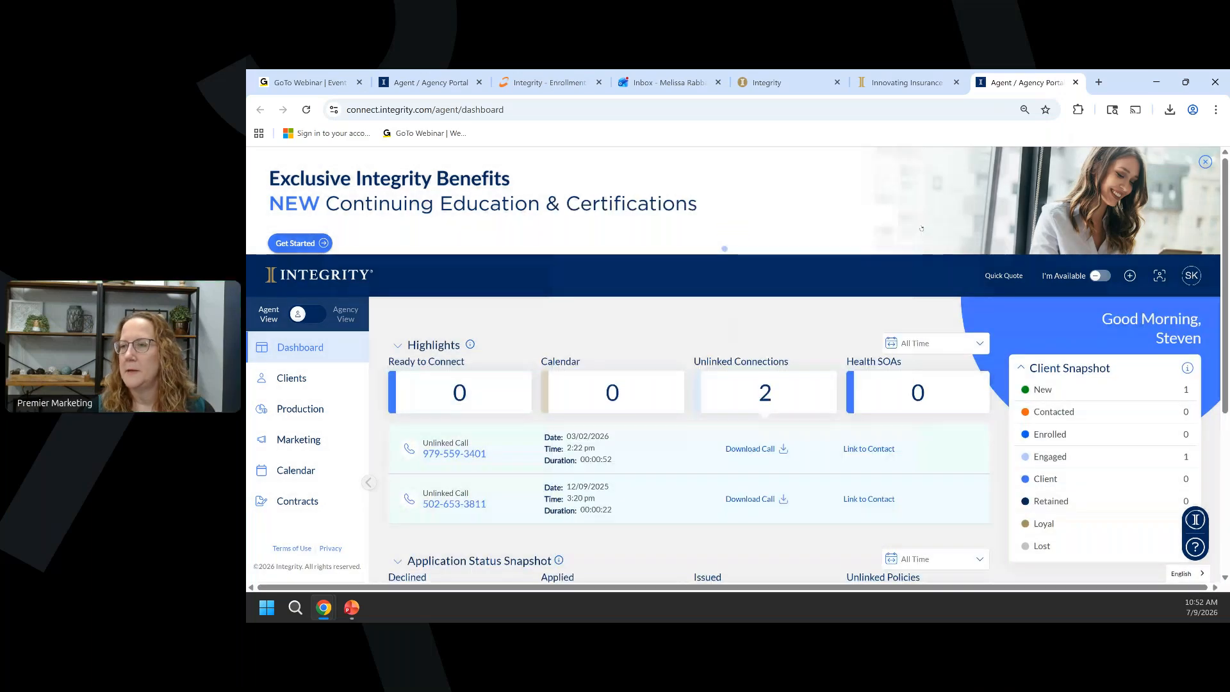
pyautogui.click(901, 213)
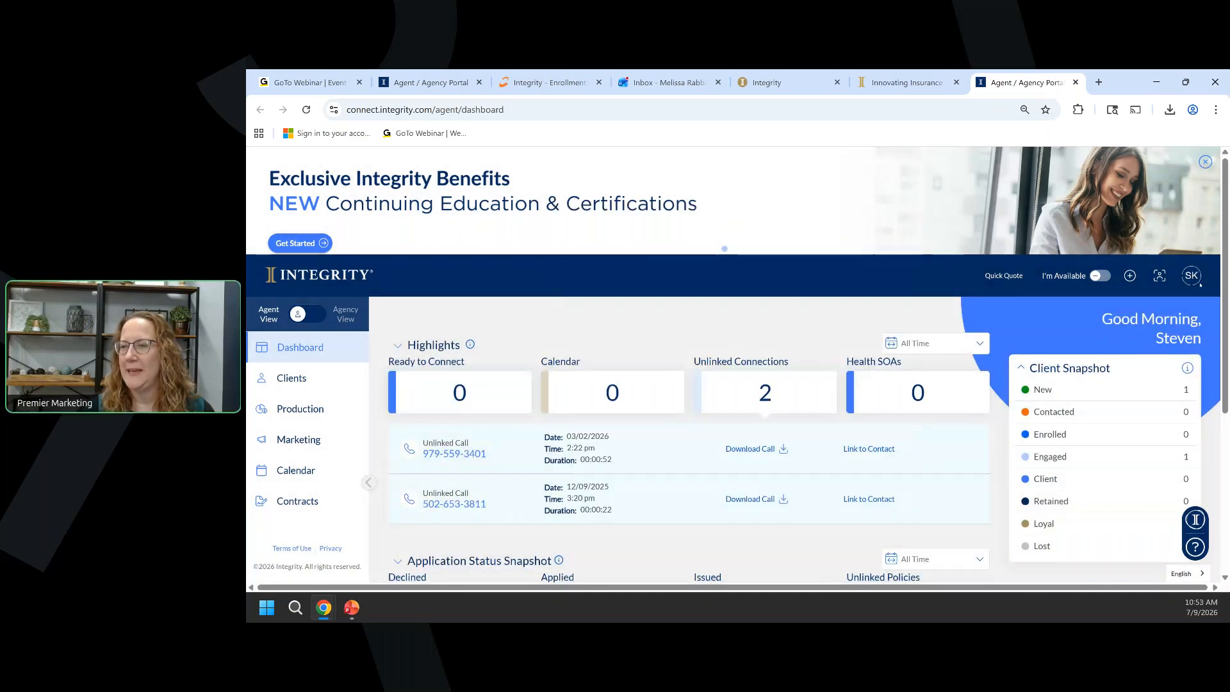
pyautogui.click(1191, 275)
pyautogui.click(1125, 485)
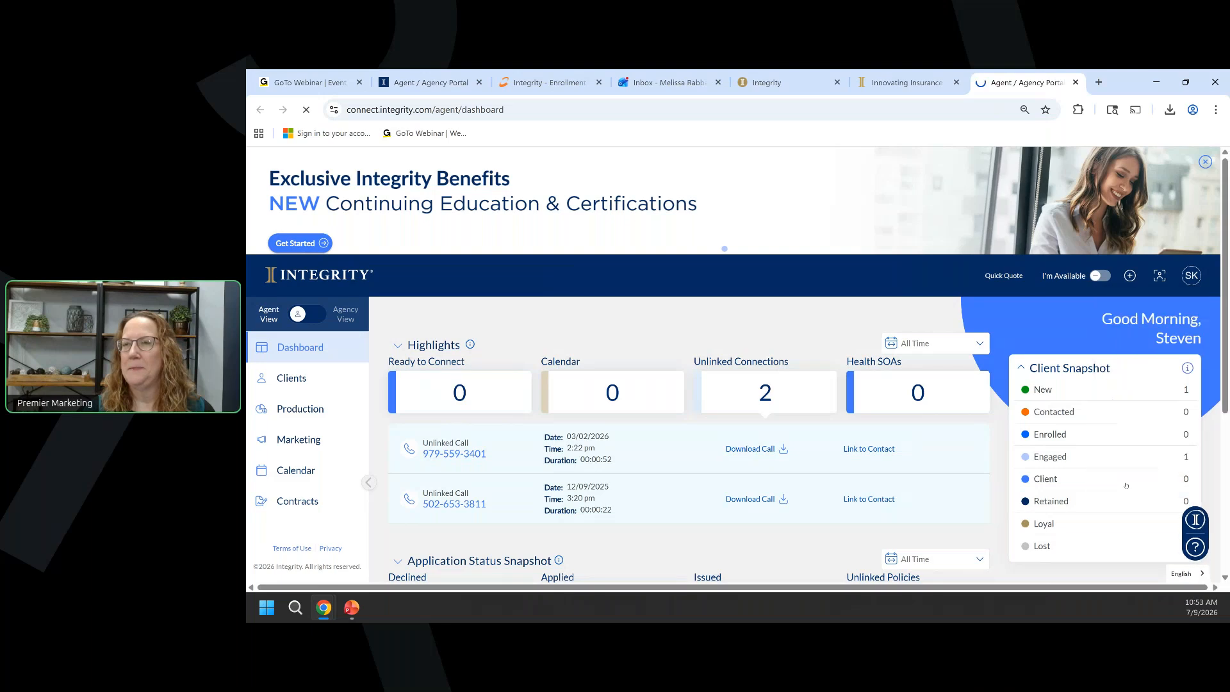
# Return to the agent sign-in, open the new-account registration form, then switch to Integrity events.
pyautogui.click(1076, 82)
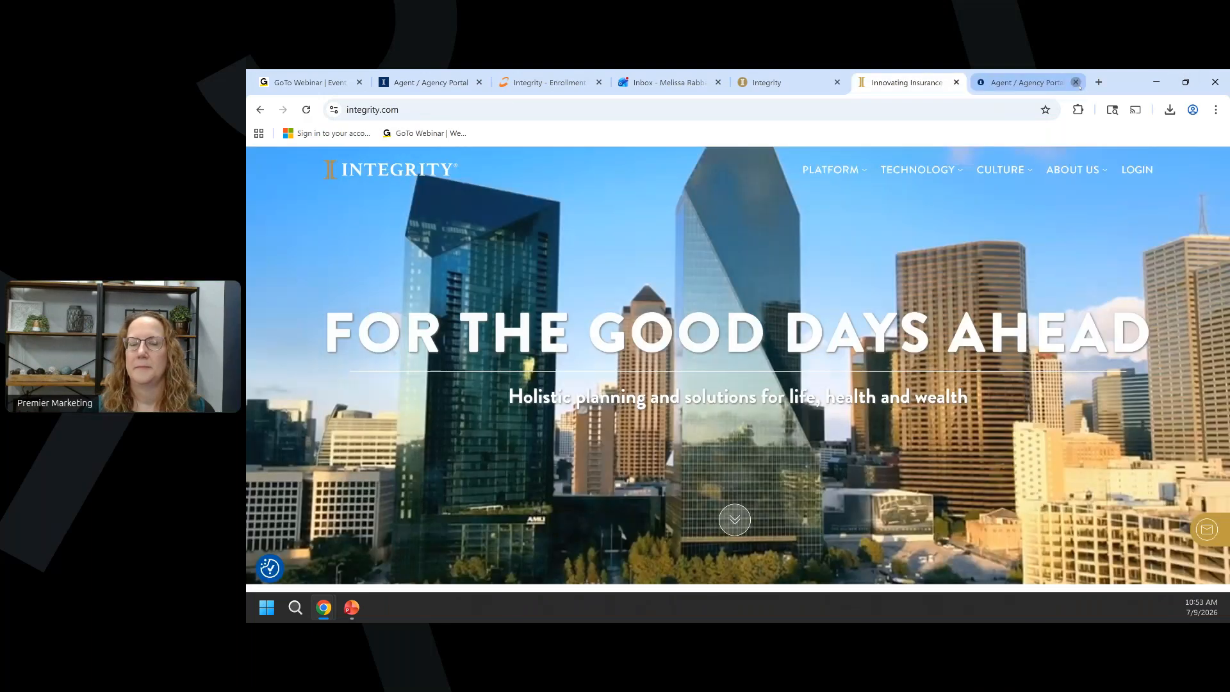
pyautogui.click(1044, 84)
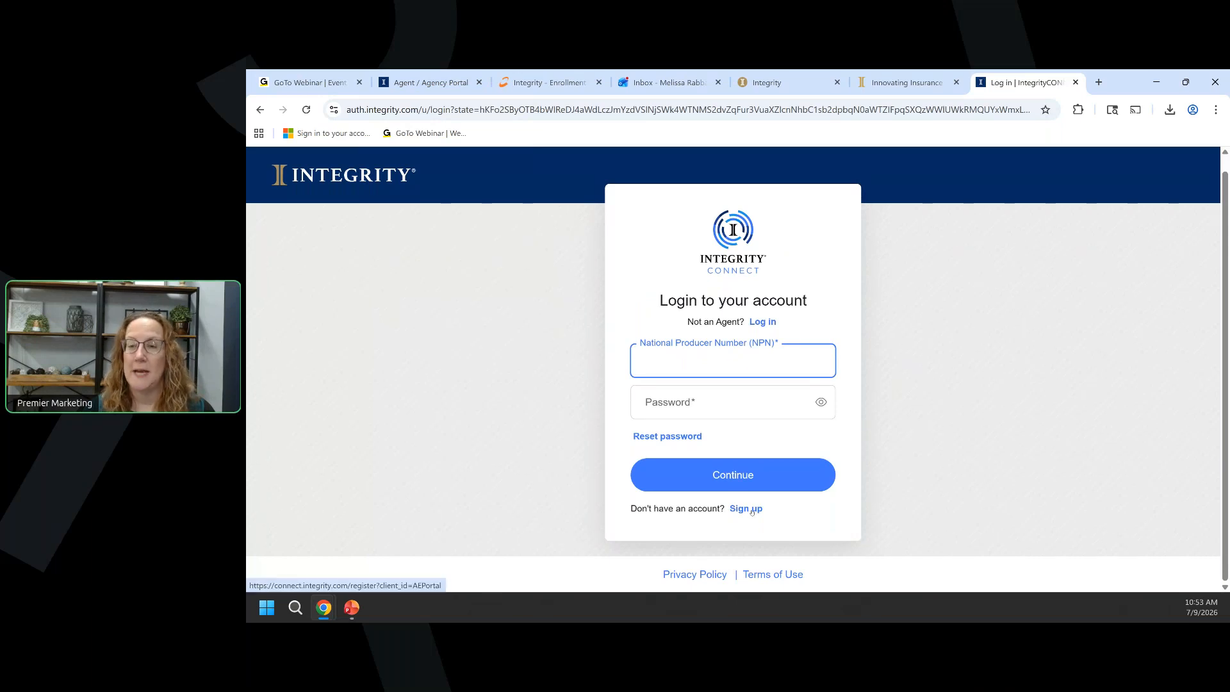
pyautogui.click(752, 510)
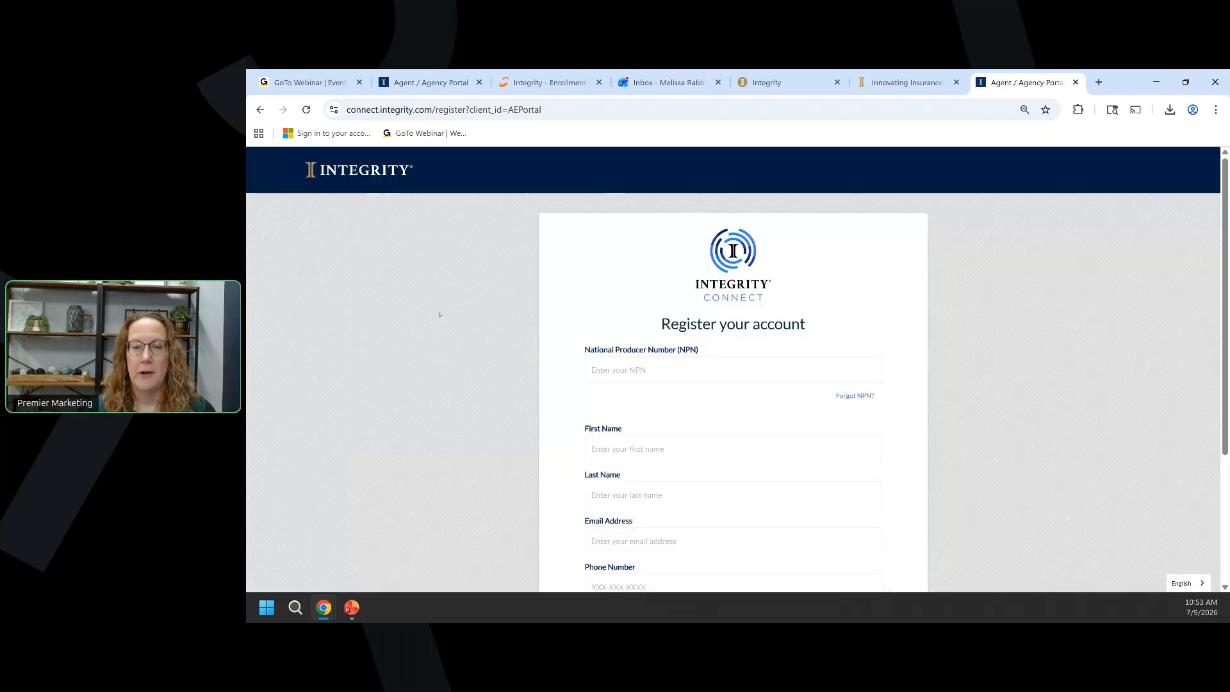
pyautogui.scroll(-2, 461, 295)
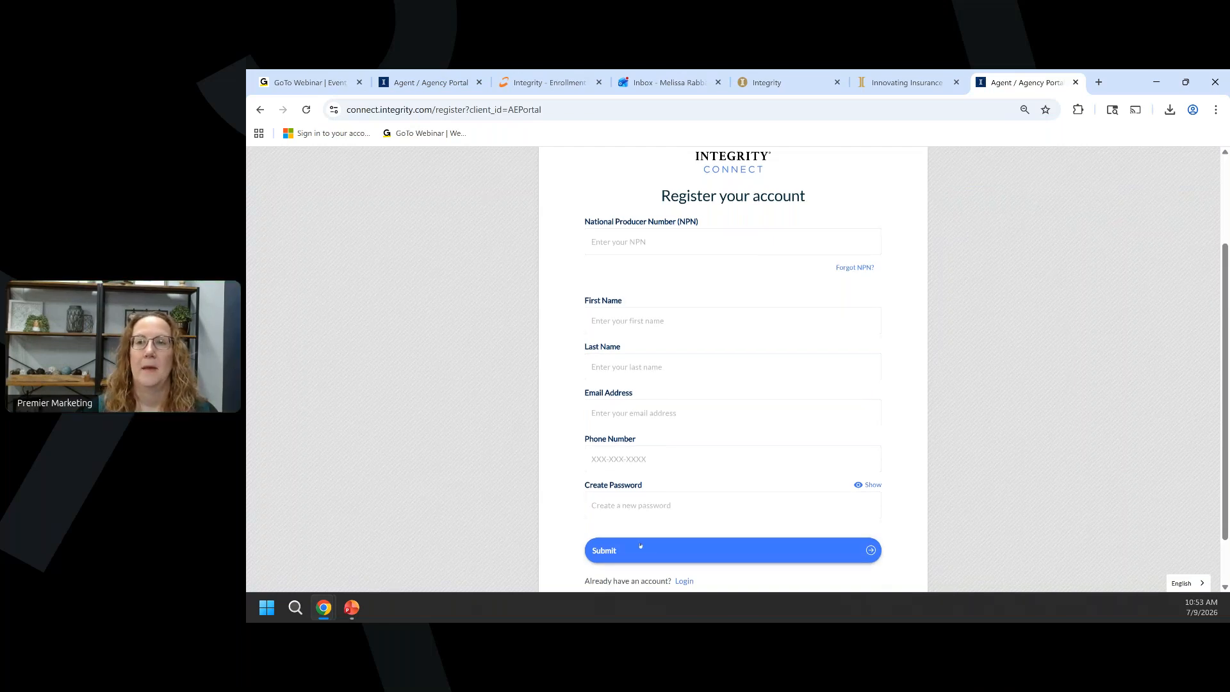
pyautogui.click(774, 87)
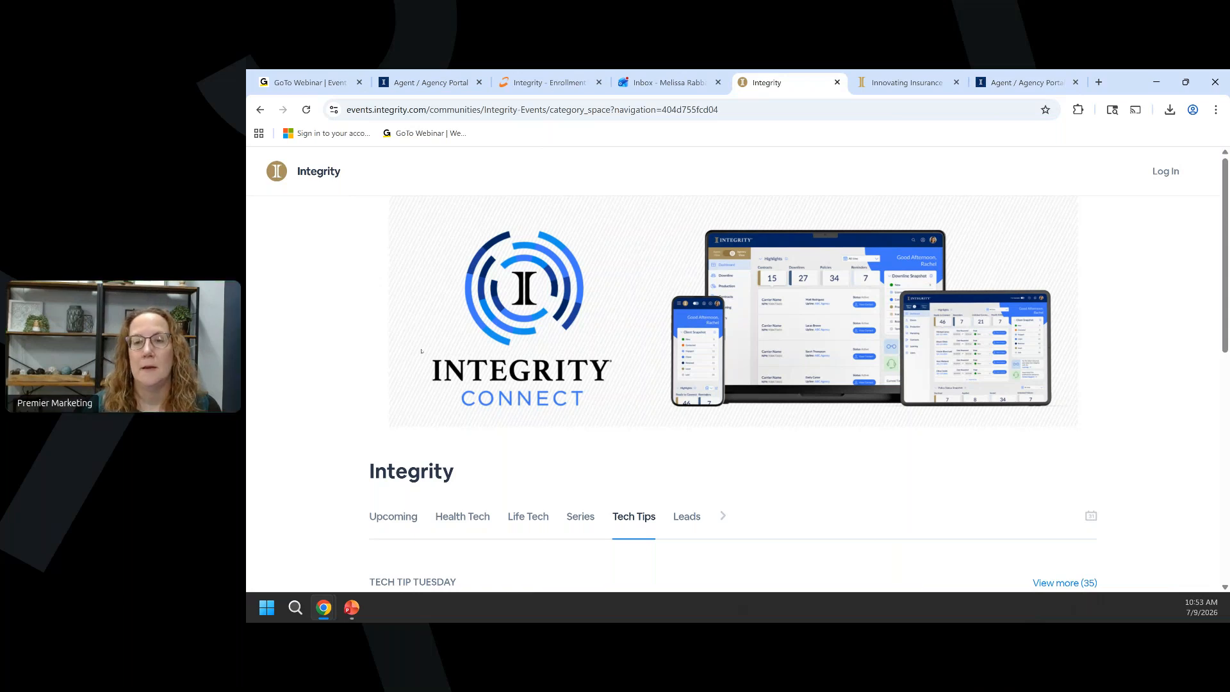
# Scroll through the Tech Tip Tuesday webinars in the Tech Tips category and back up.
pyautogui.scroll(-1, 421, 351)
pyautogui.scroll(-2, 421, 351)
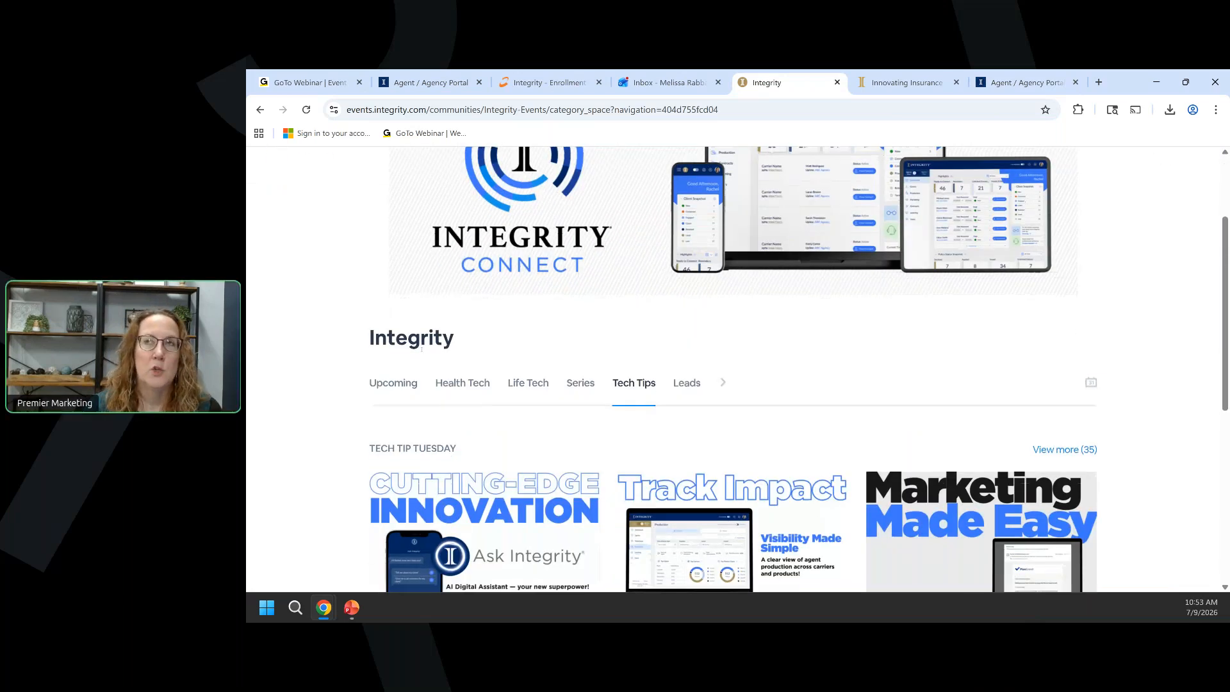
pyautogui.scroll(-1, 422, 351)
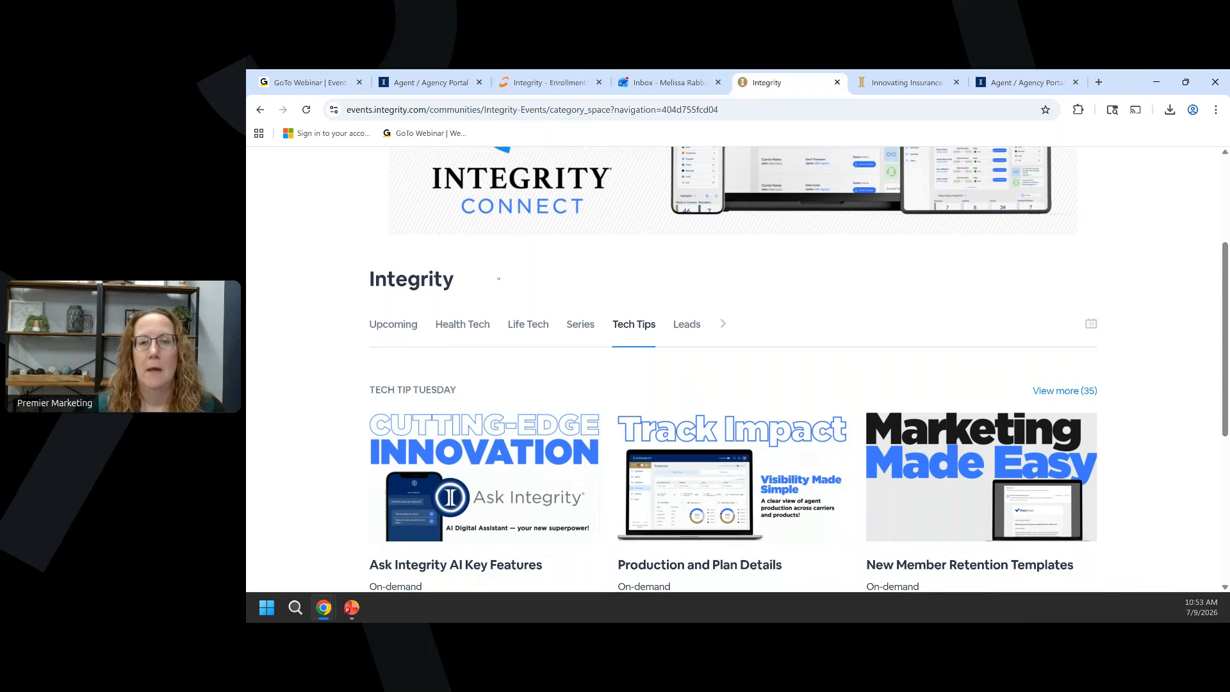
pyautogui.scroll(3, 442, 232)
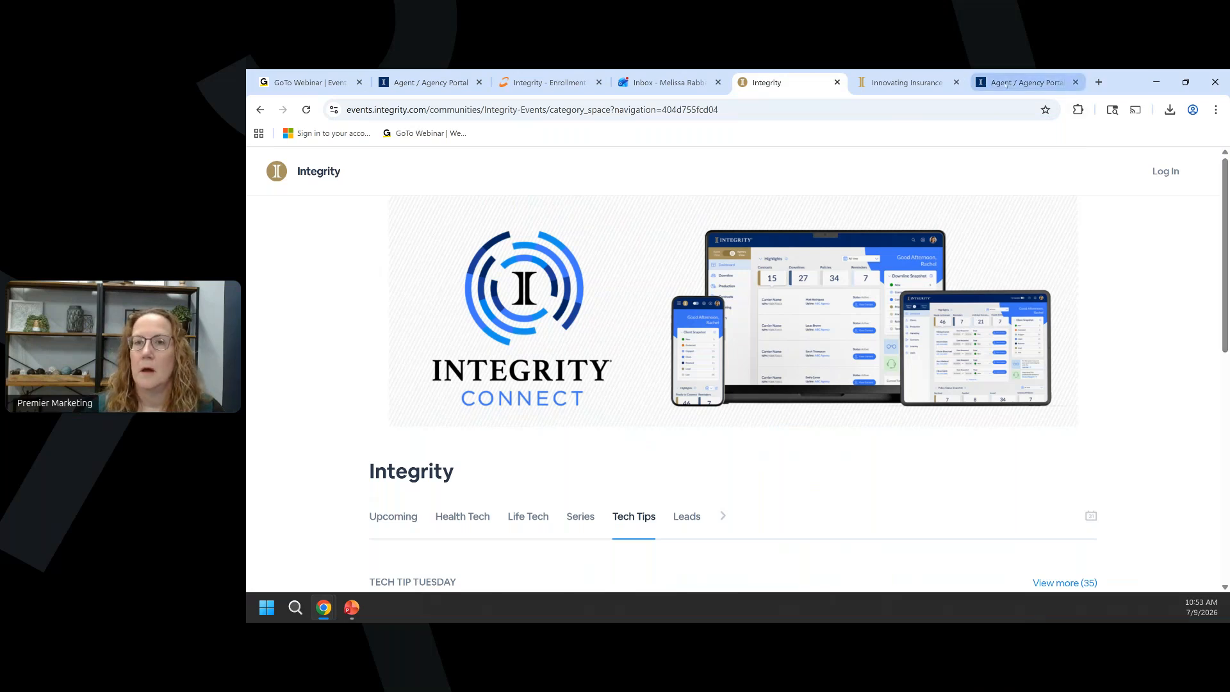
pyautogui.moveTo(1008, 85)
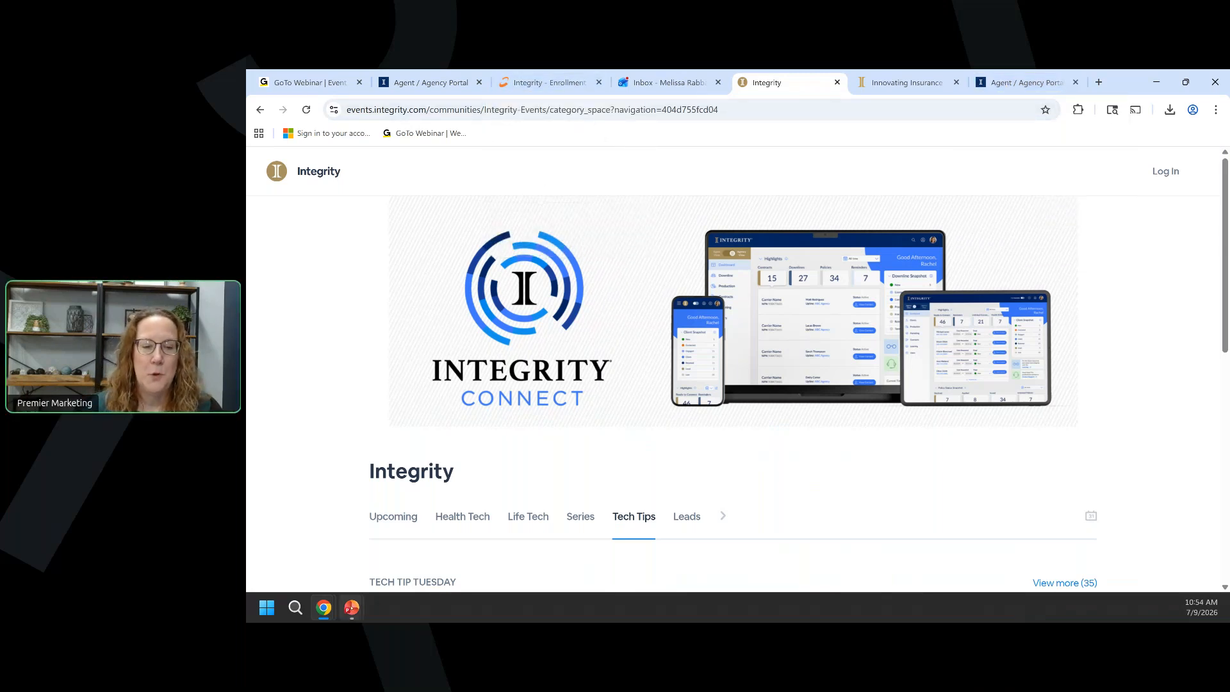
# Present the 'We're here to support you' slide, then return to the Integrity events page.
pyautogui.moveTo(352, 613)
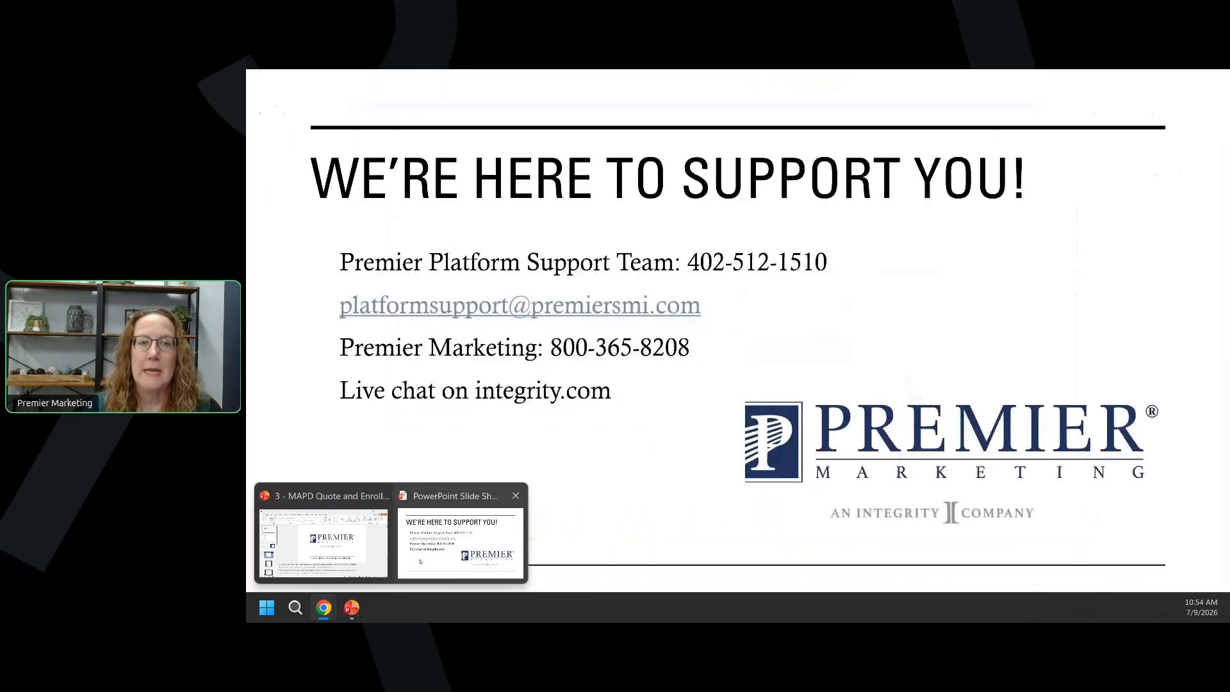
pyautogui.click(420, 562)
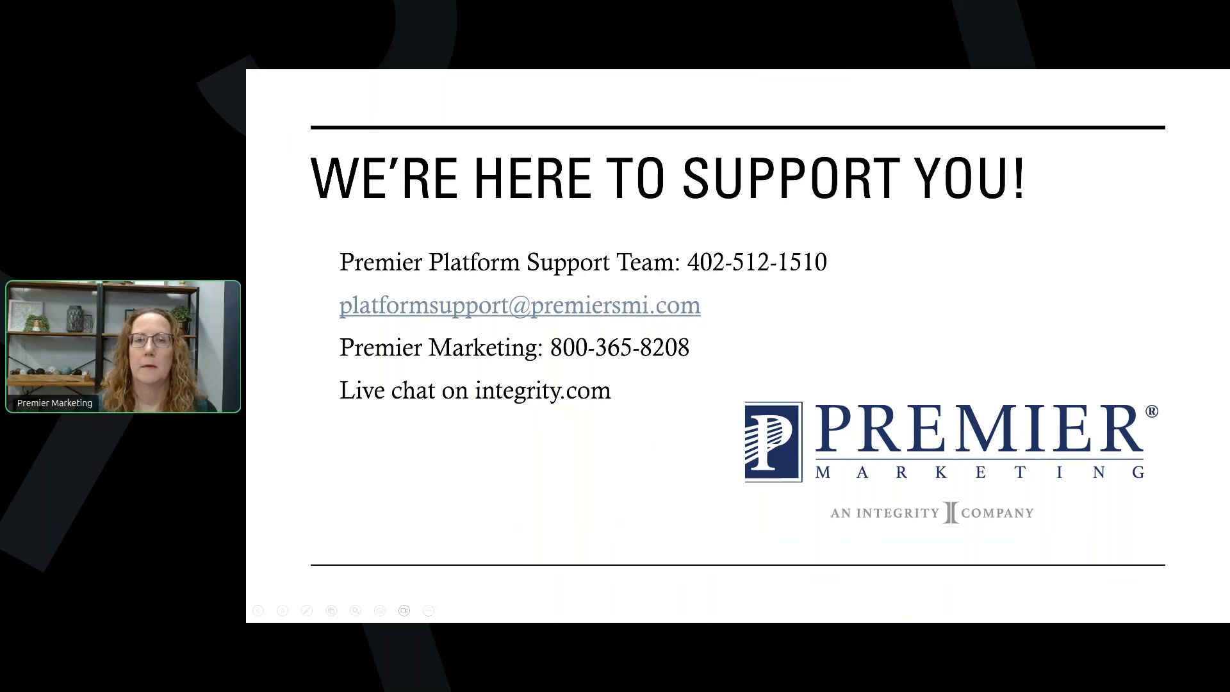
pyautogui.hotkey('alt', 'Tab')
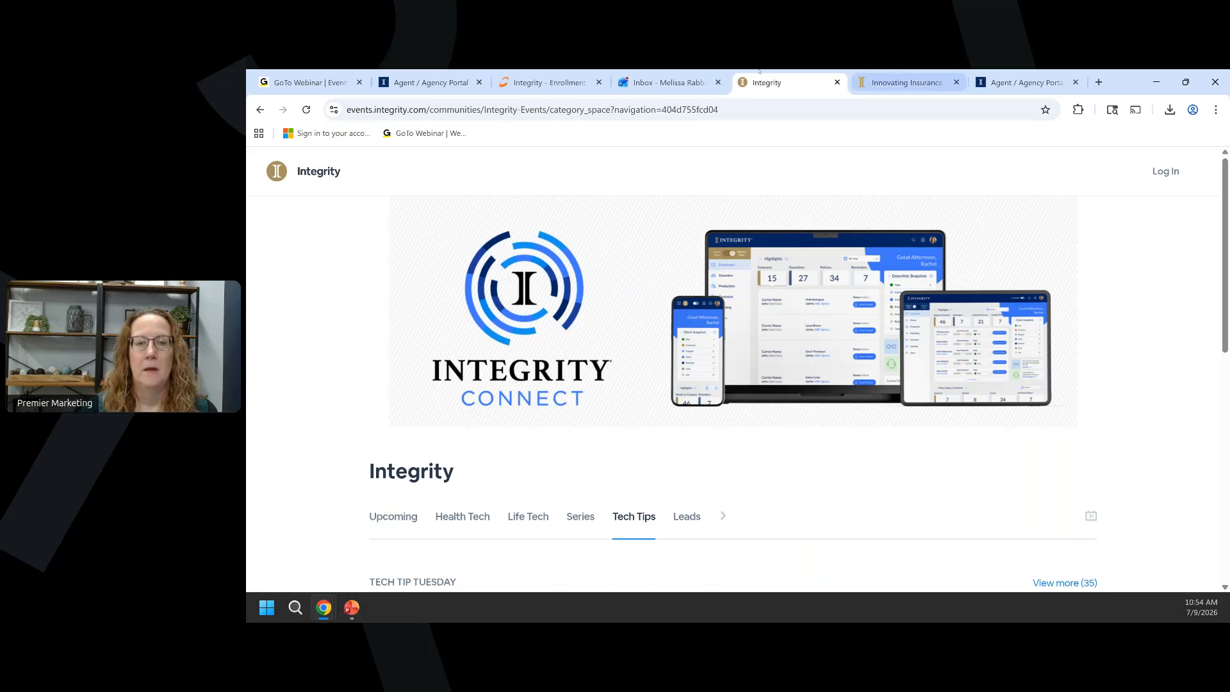
# In the Clients list, select the first contact and start deleting it, then cancel.
pyautogui.click(428, 83)
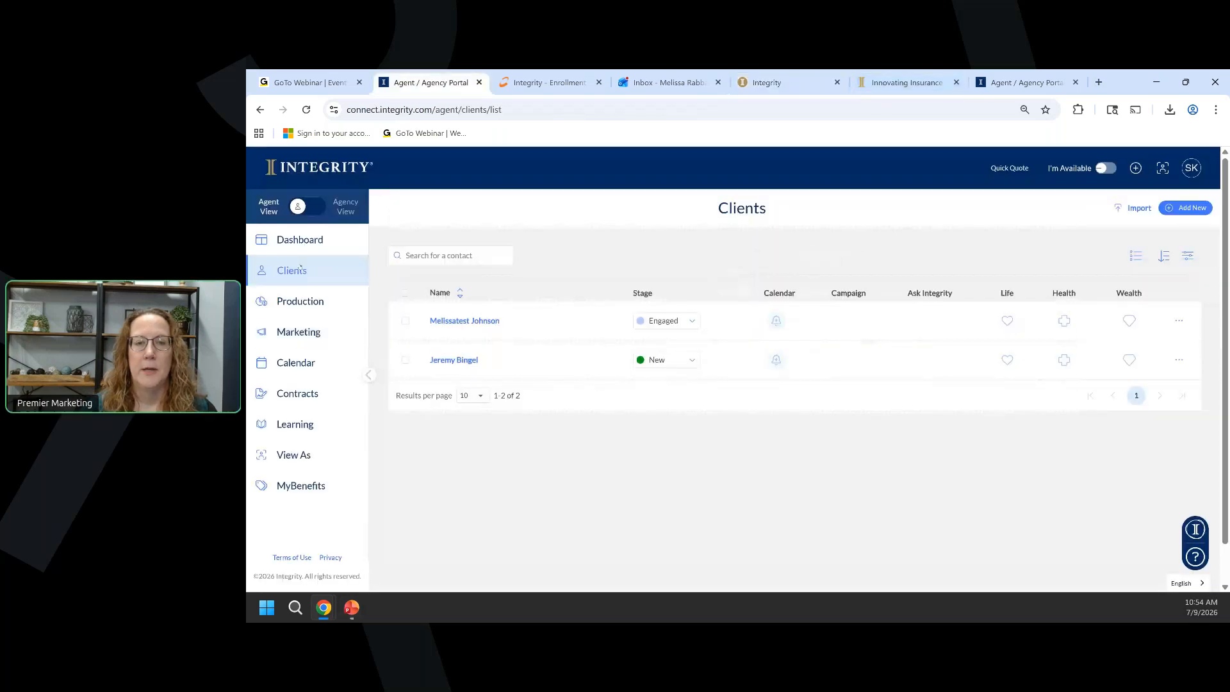
pyautogui.click(406, 321)
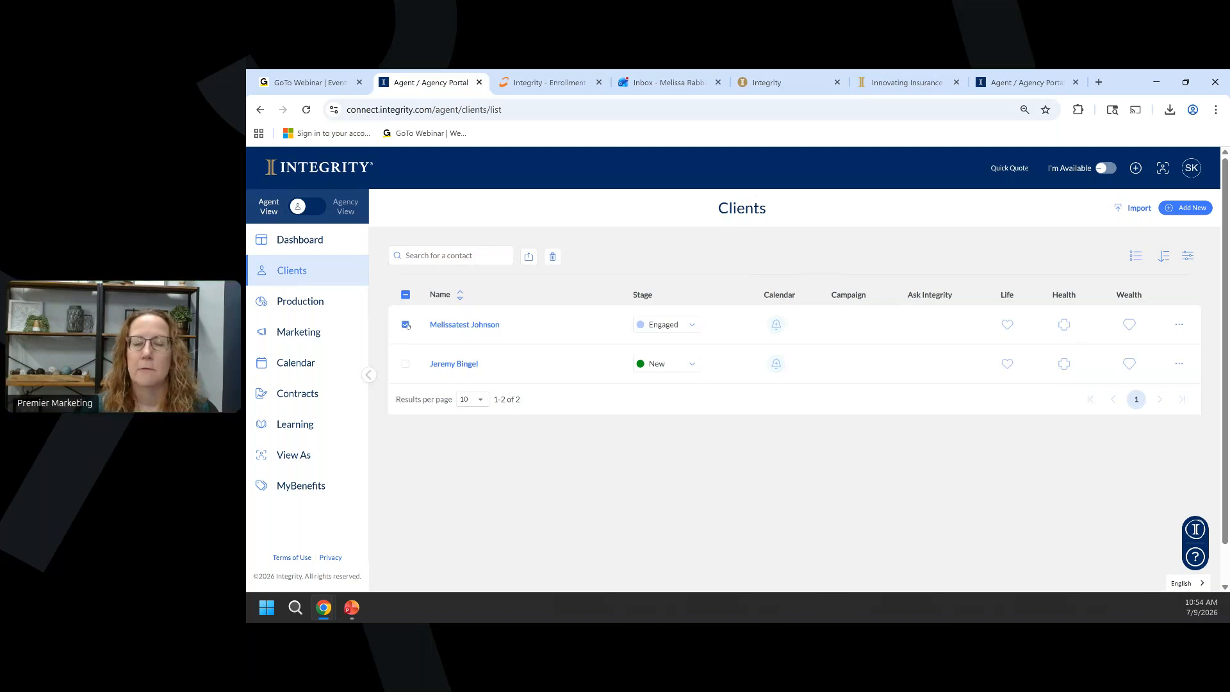
pyautogui.click(552, 258)
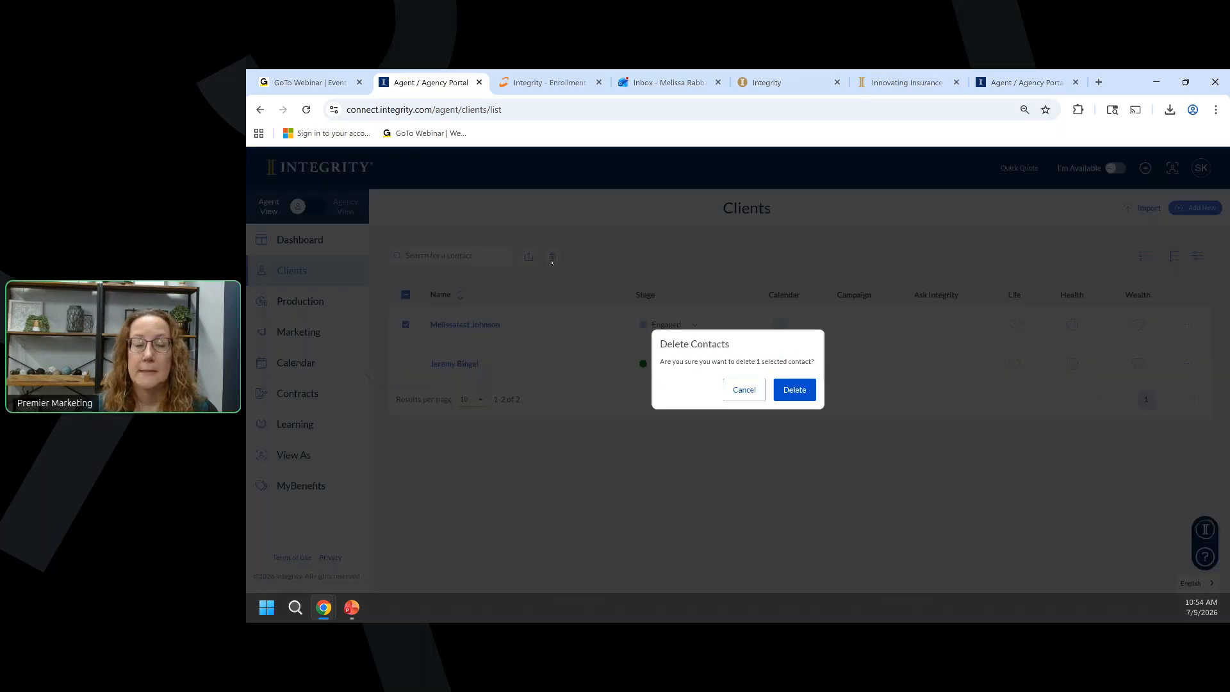
pyautogui.click(745, 390)
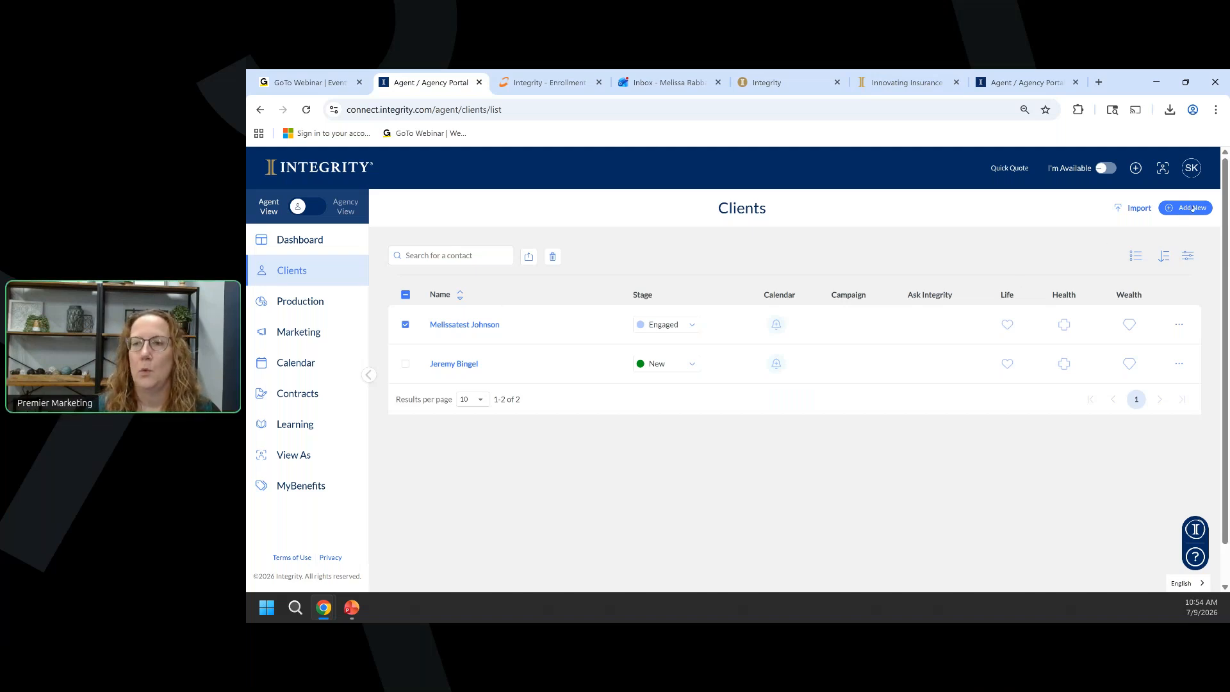
# Log in to Quick Quote with the saved producer number and account password.
pyautogui.click(1008, 167)
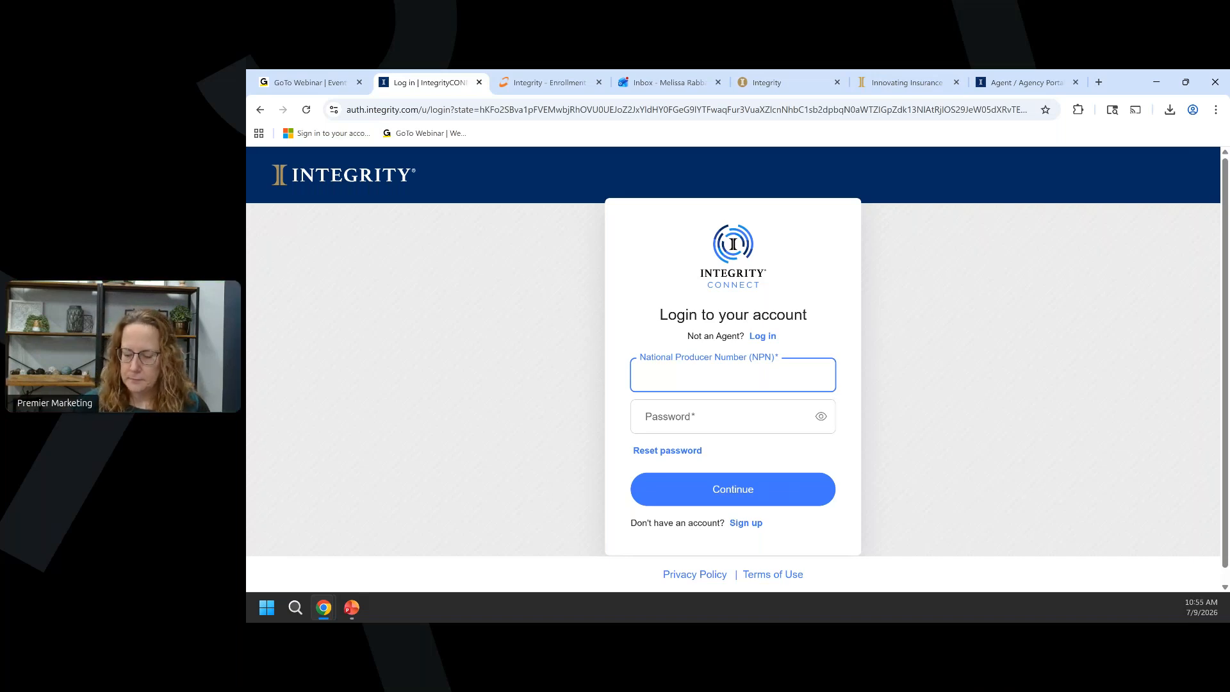
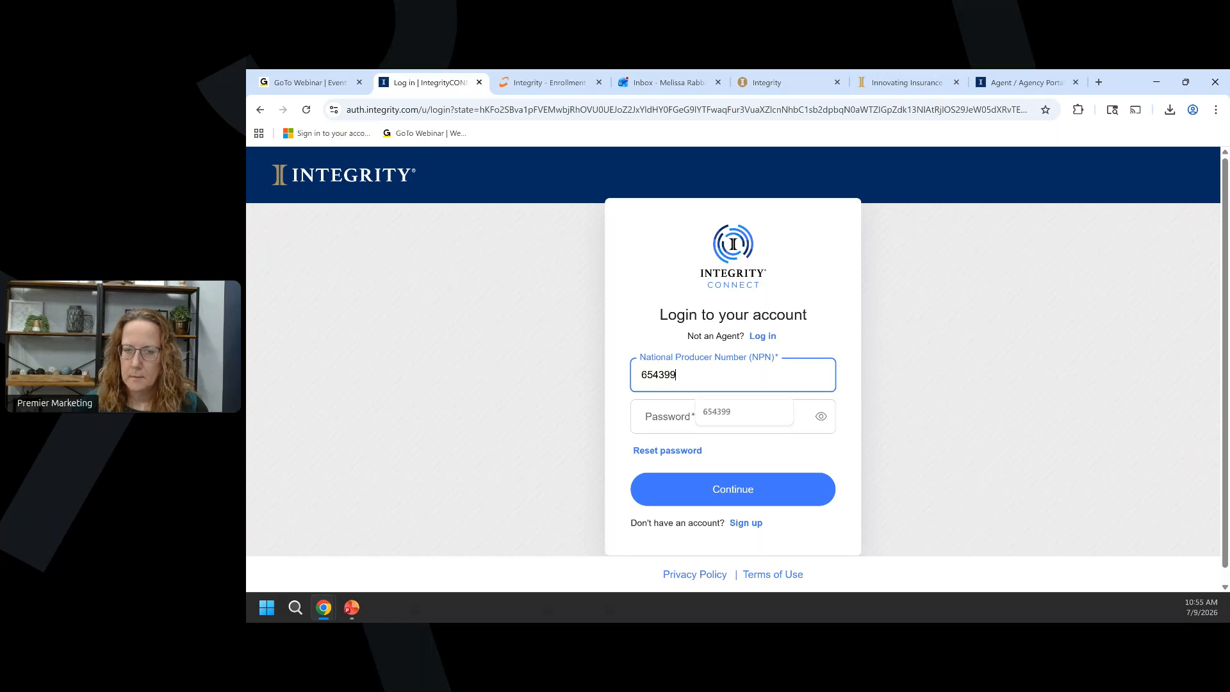
pyautogui.press('Tab')
pyautogui.write('•••••••••••')
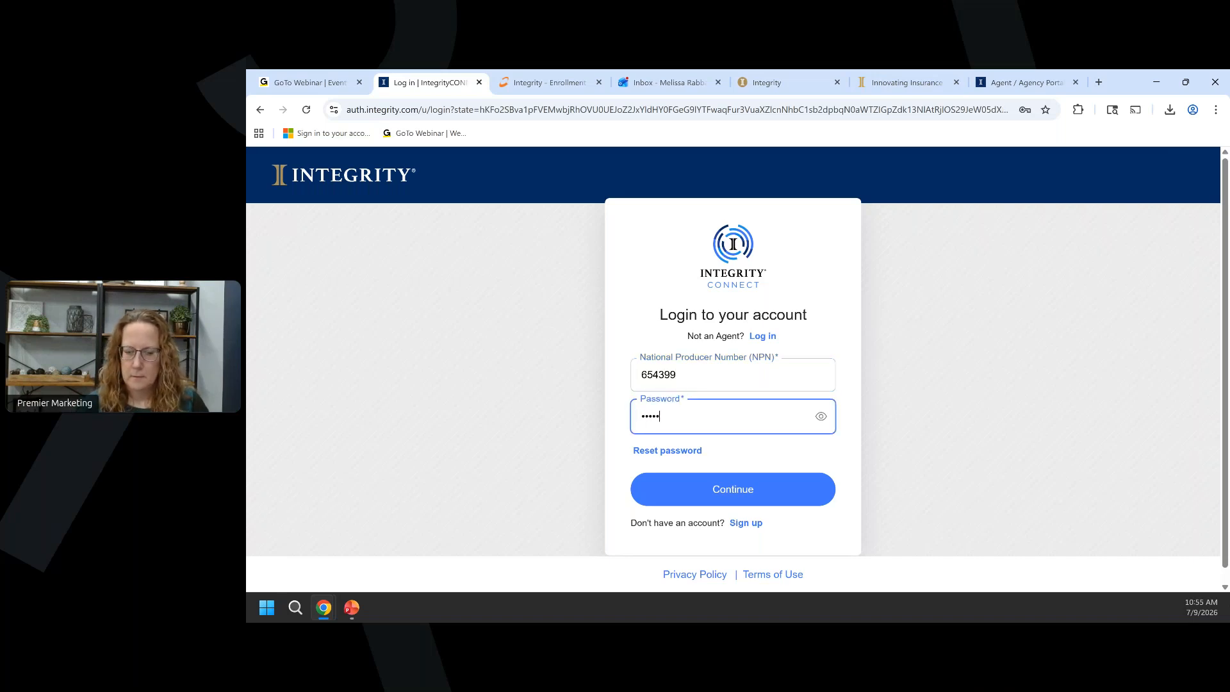
pyautogui.write('•')
pyautogui.press('Return')
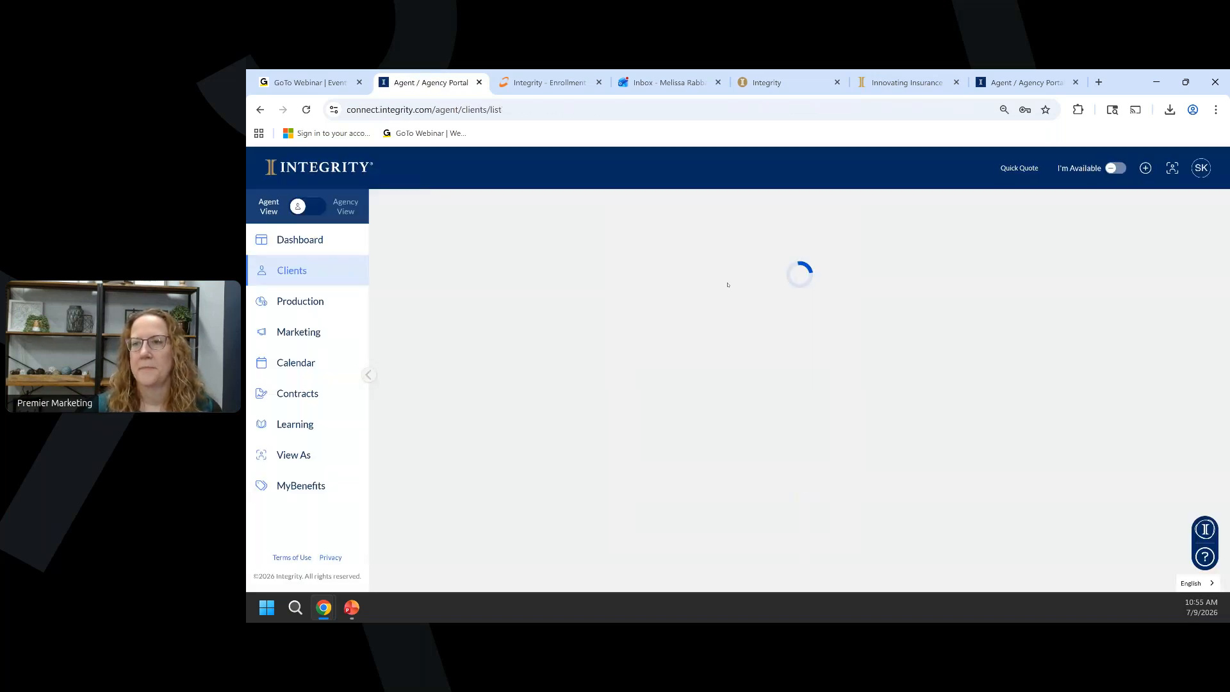
# Start a new Quick Quote for zip code 68787 in Wayne county.
pyautogui.click(1009, 168)
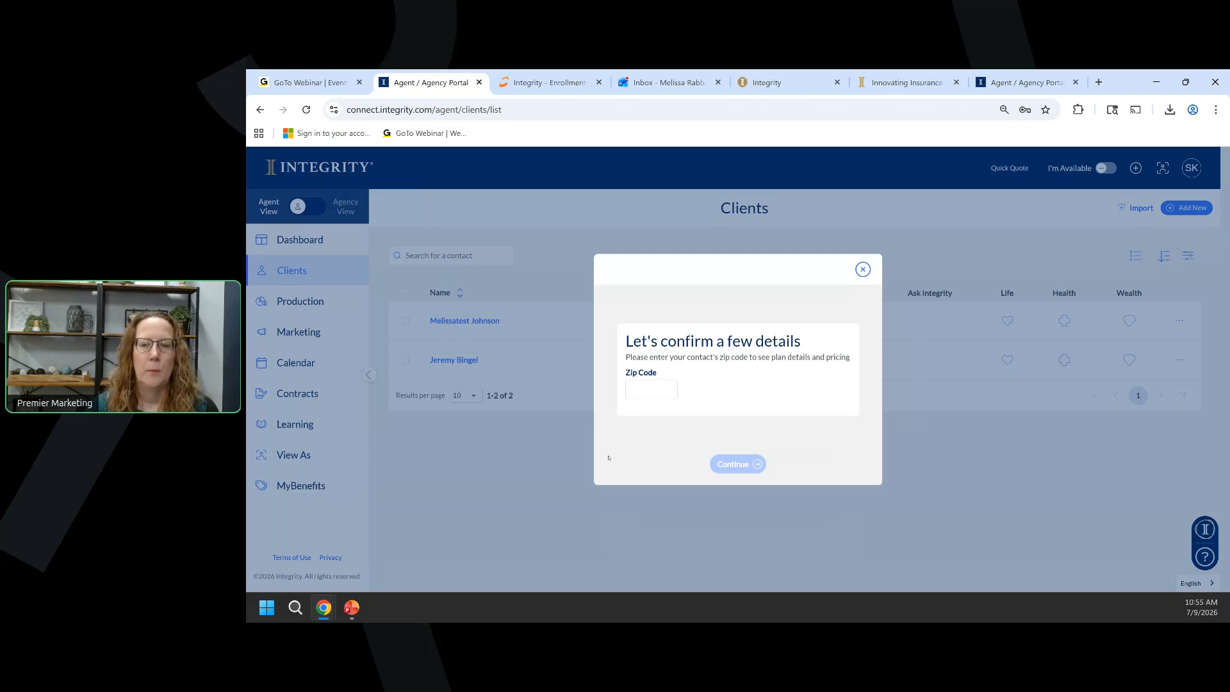
pyautogui.click(664, 386)
pyautogui.write('68787')
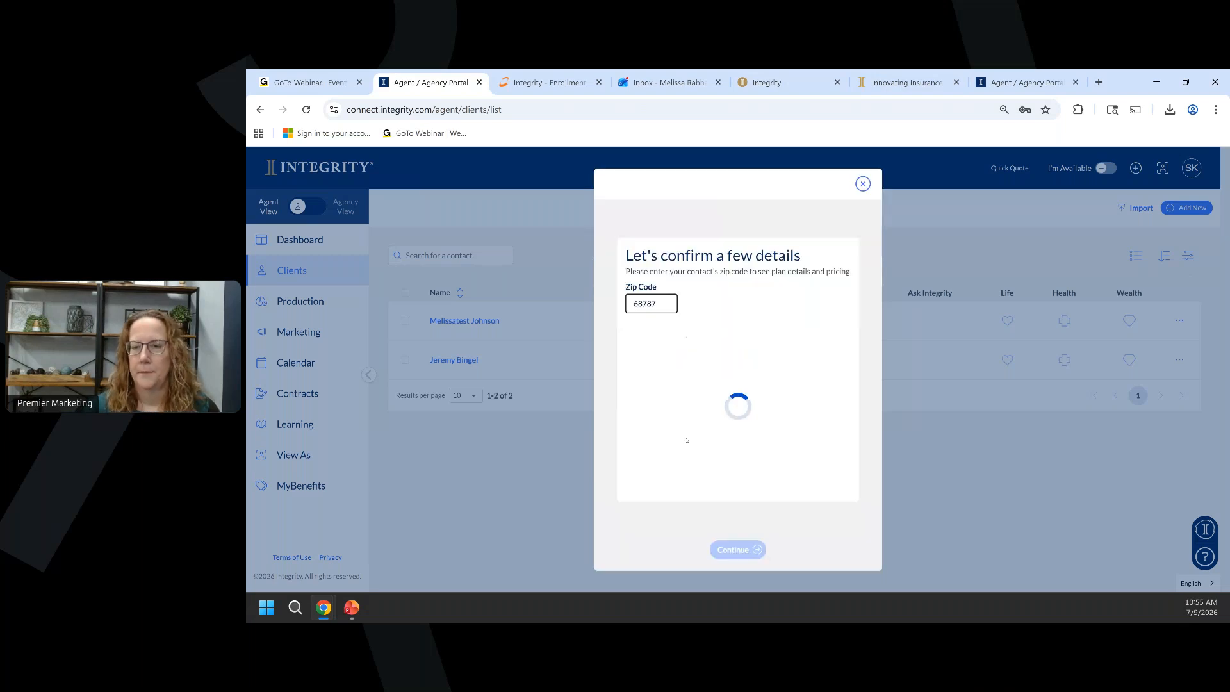
pyautogui.click(653, 420)
pyautogui.click(737, 502)
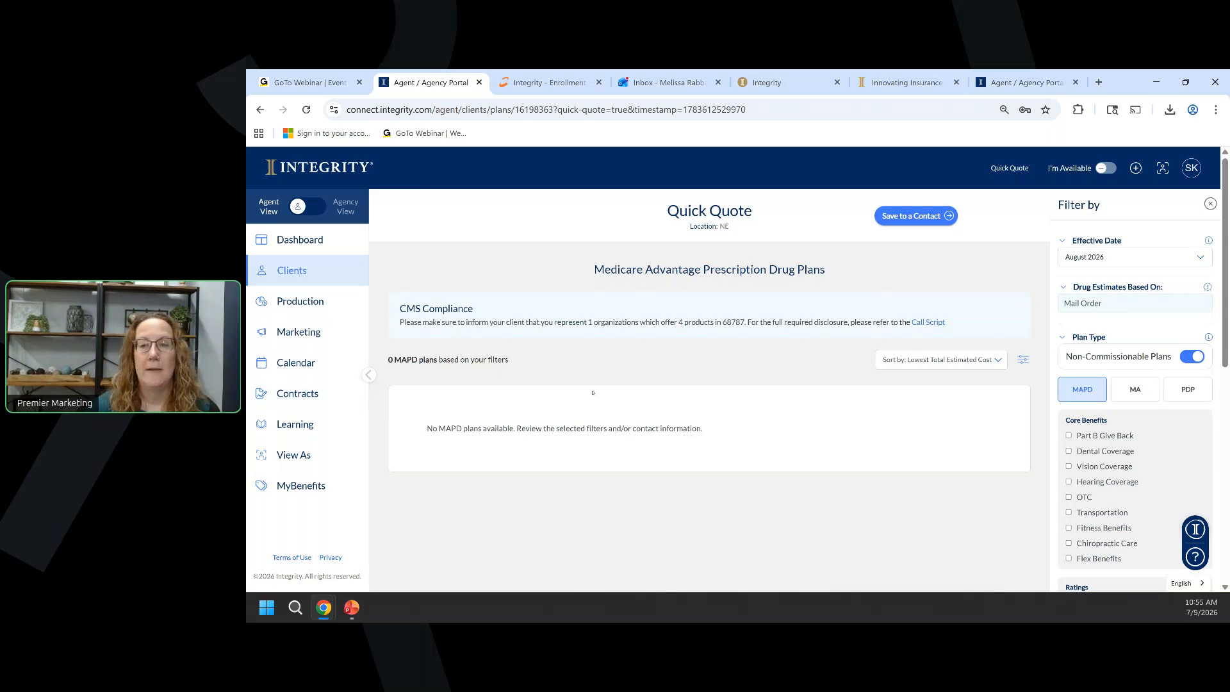
# Include non-appointed plans, review the 21 MAPD results, then go to the Learning Center.
pyautogui.scroll(-6, 1070, 416)
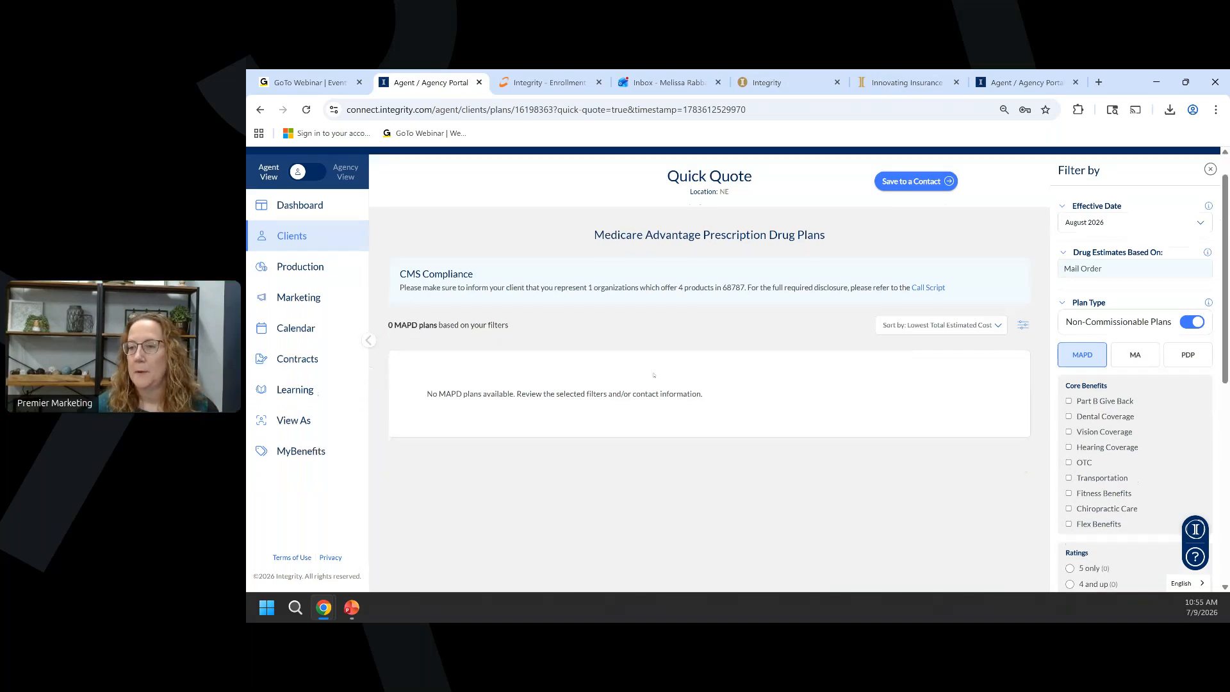
pyautogui.click(1068, 411)
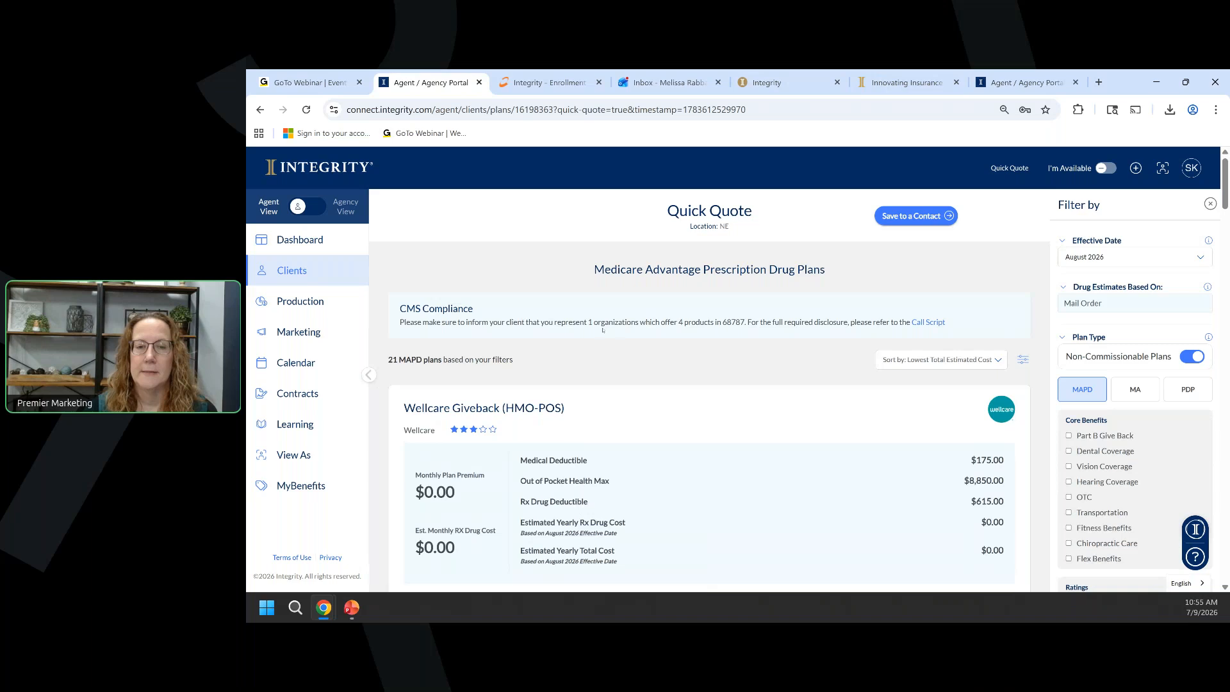
pyautogui.scroll(-4, 621, 330)
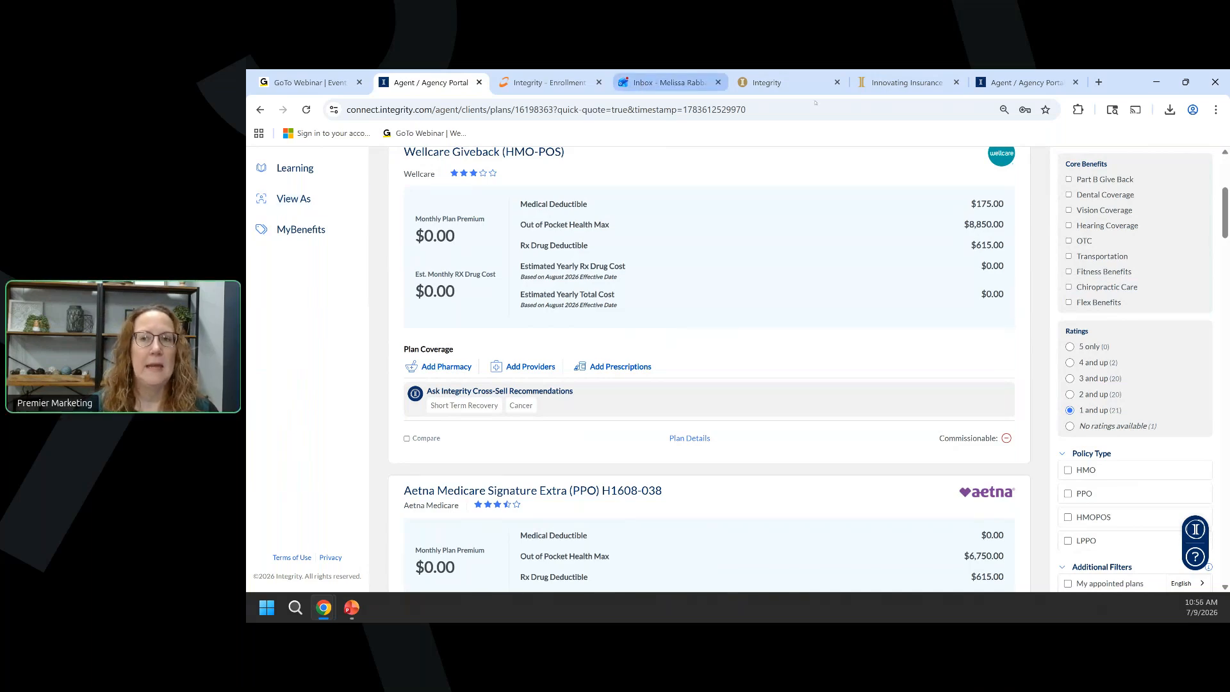
pyautogui.moveTo(788, 93)
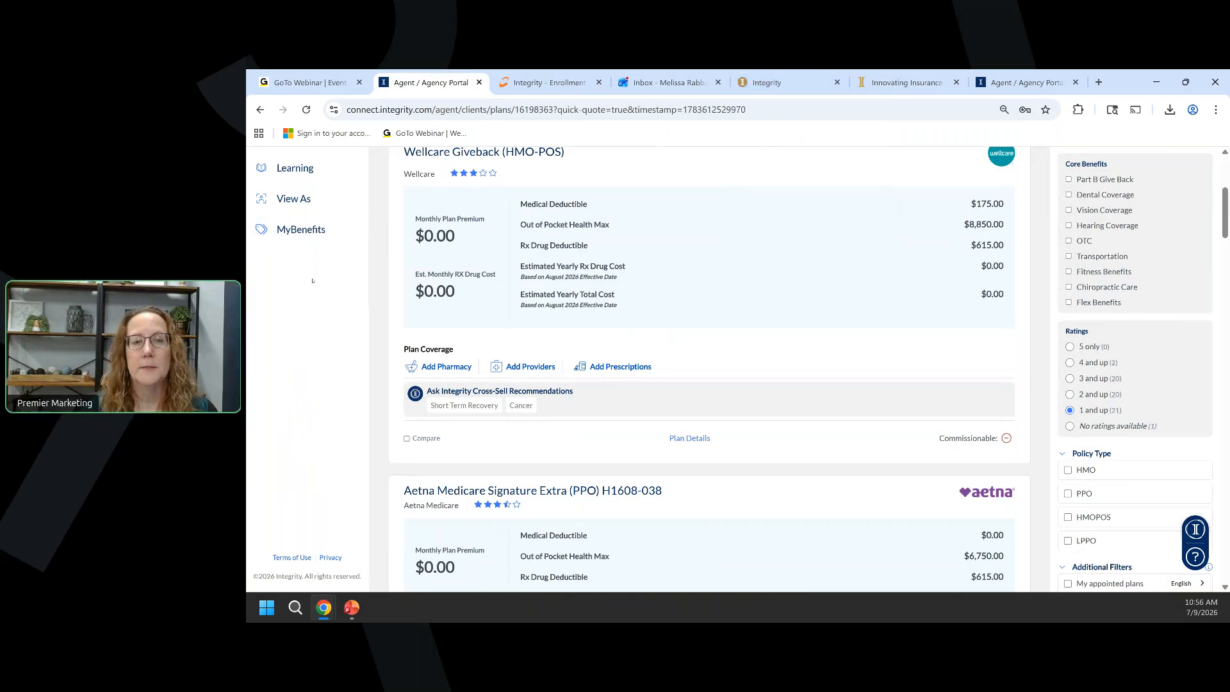
pyautogui.scroll(3, 307, 308)
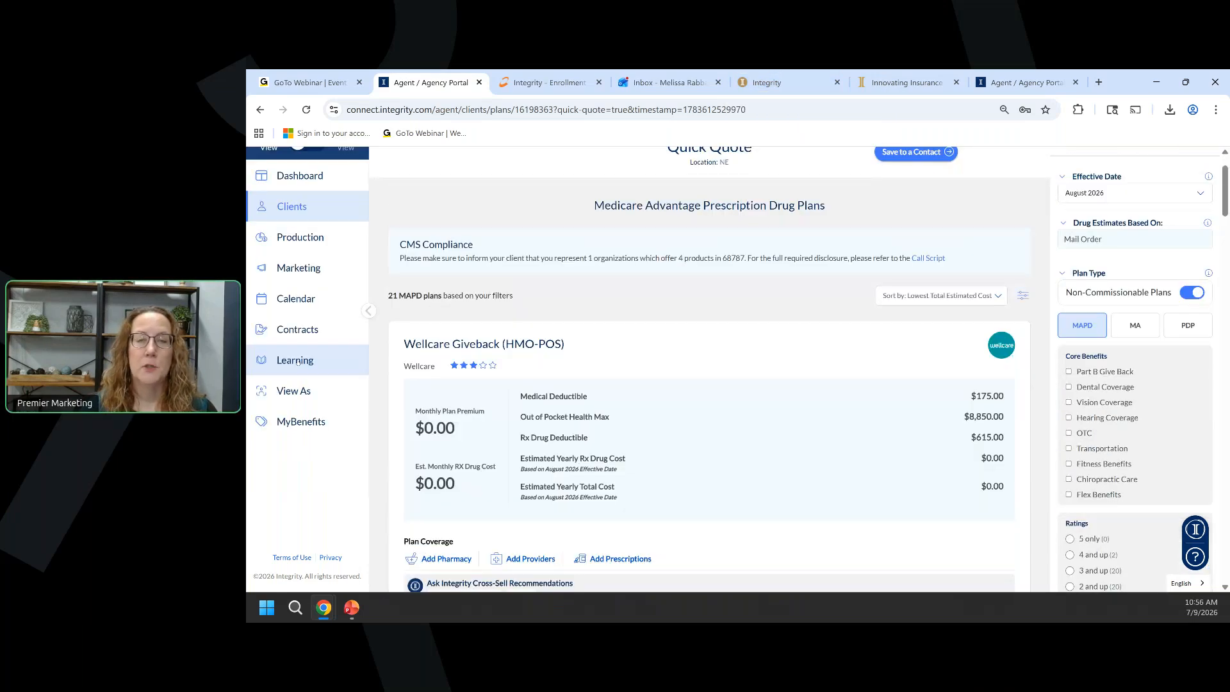
pyautogui.click(296, 361)
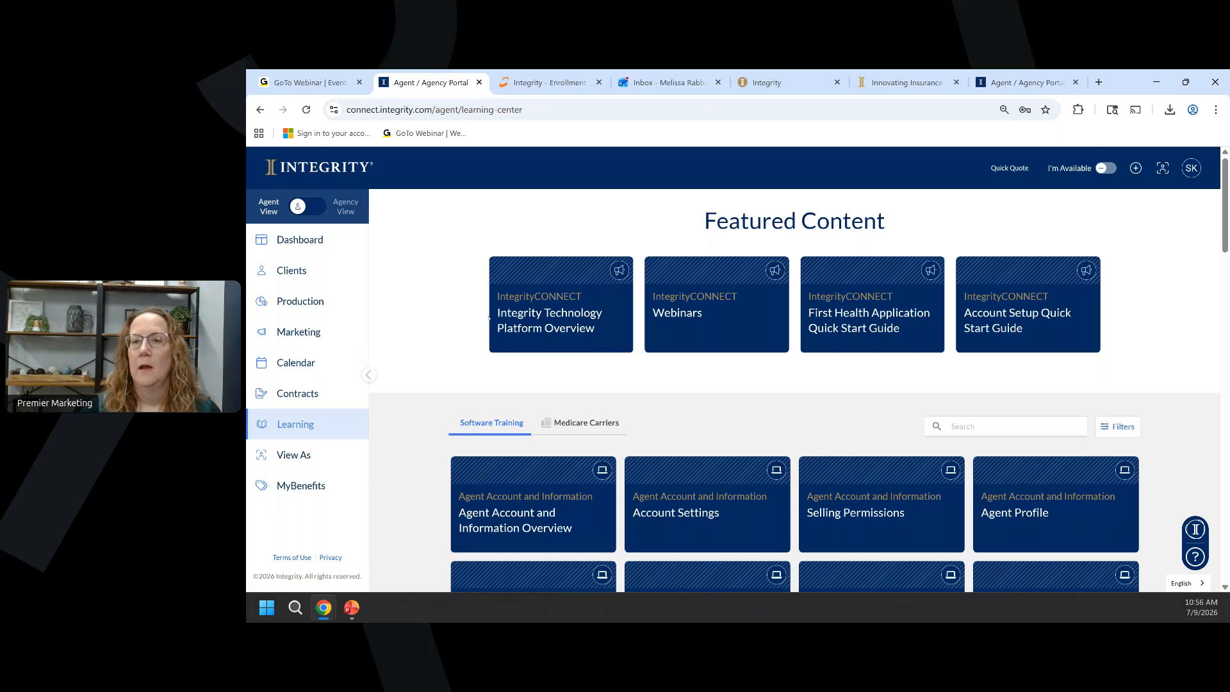
# Open the Webinars article, glance at the On-Demand Channel, then scroll the upcoming webinar list.
pyautogui.click(707, 321)
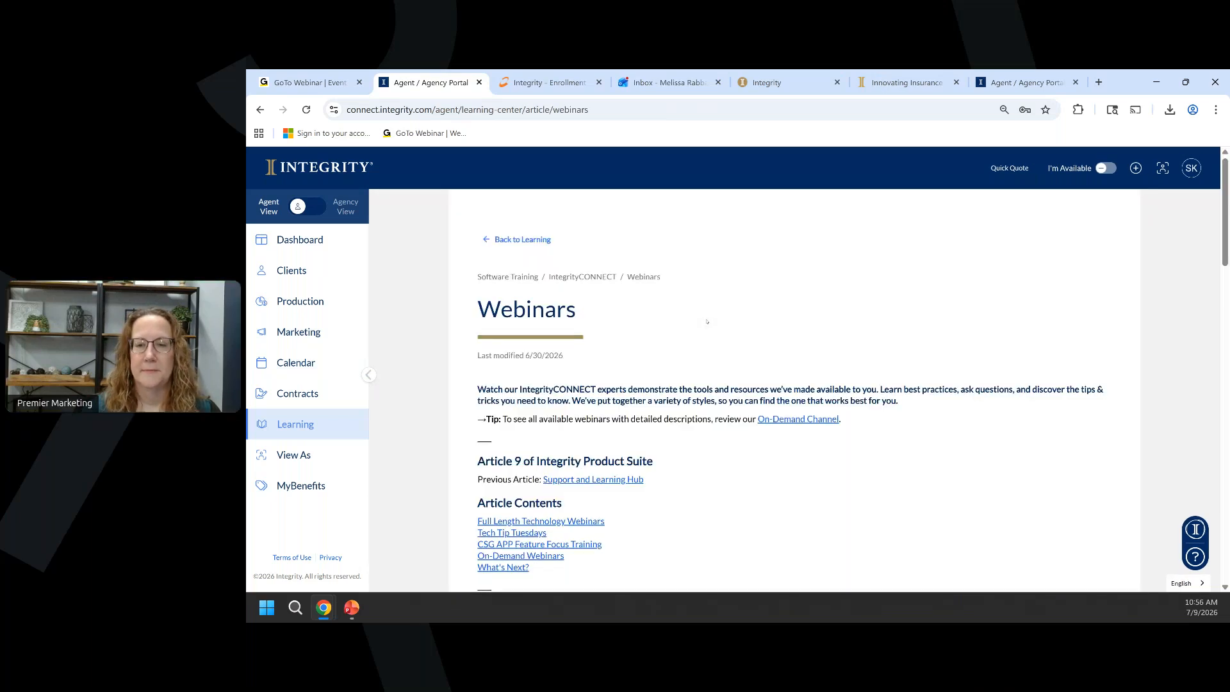
pyautogui.scroll(-1, 707, 321)
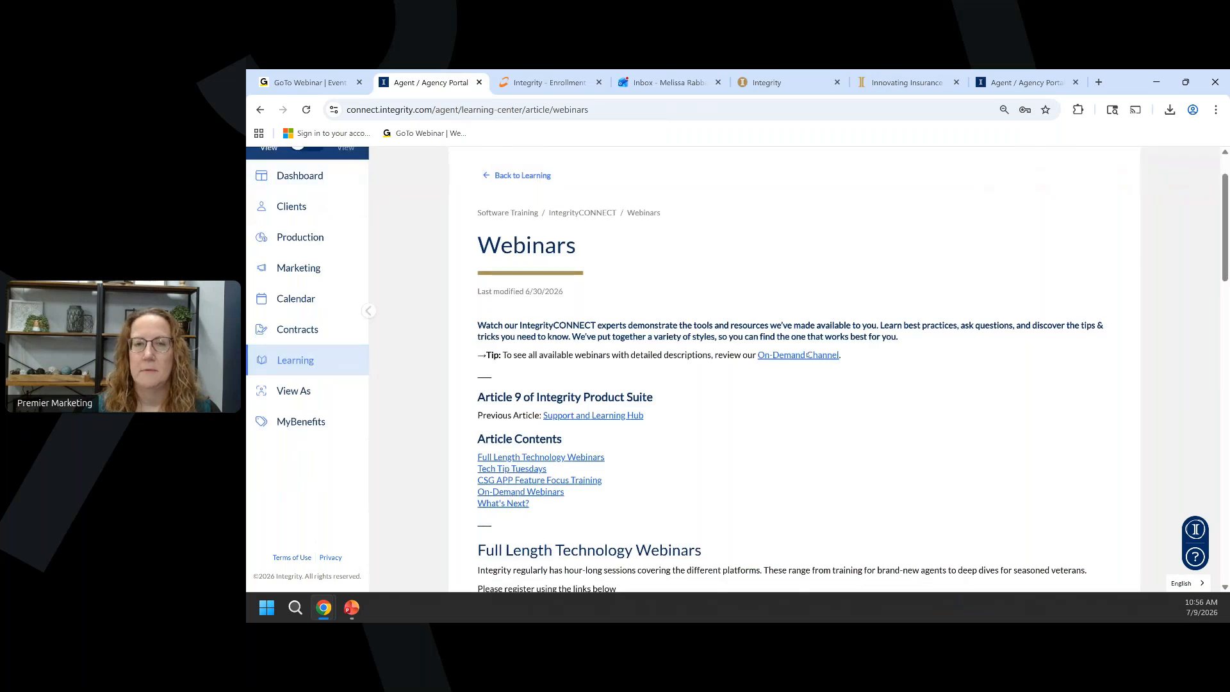
pyautogui.click(807, 355)
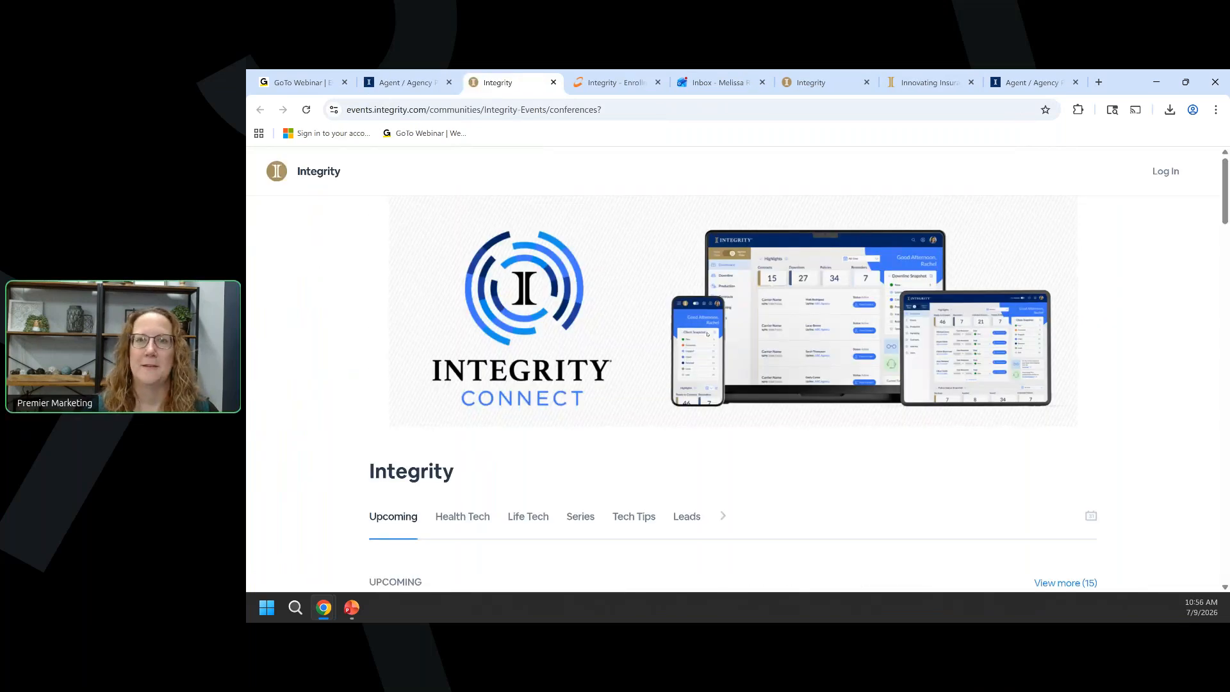
pyautogui.click(554, 82)
pyautogui.scroll(-1, 576, 307)
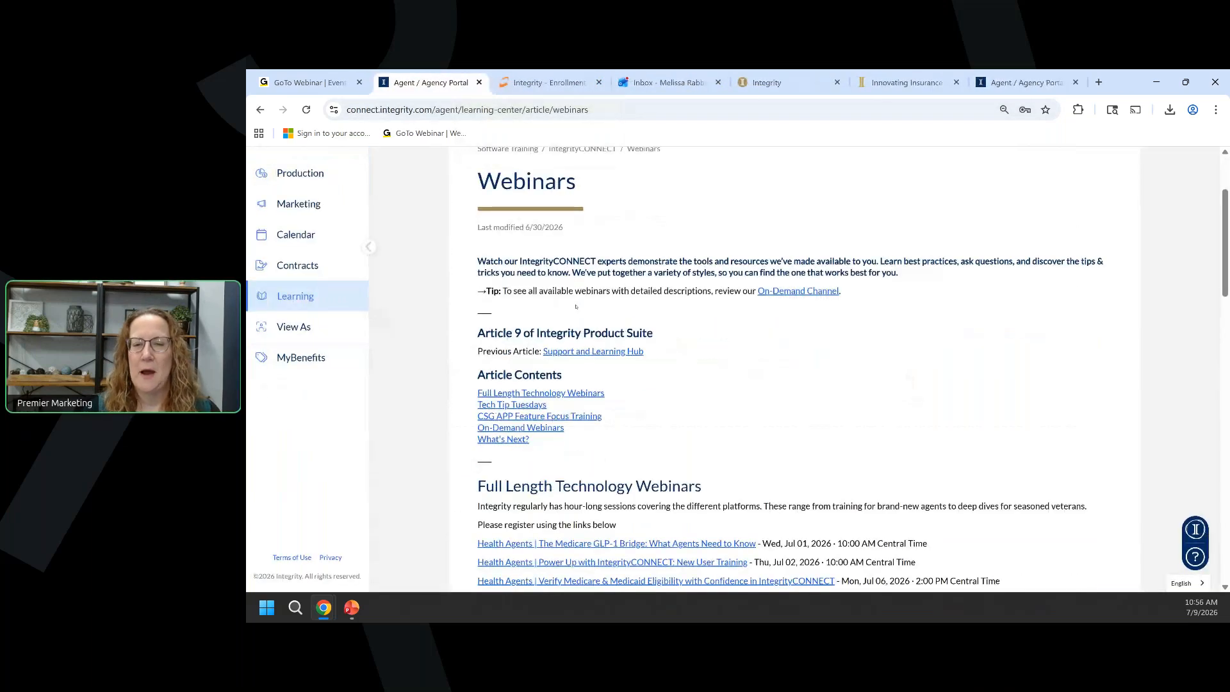
pyautogui.scroll(-2, 576, 307)
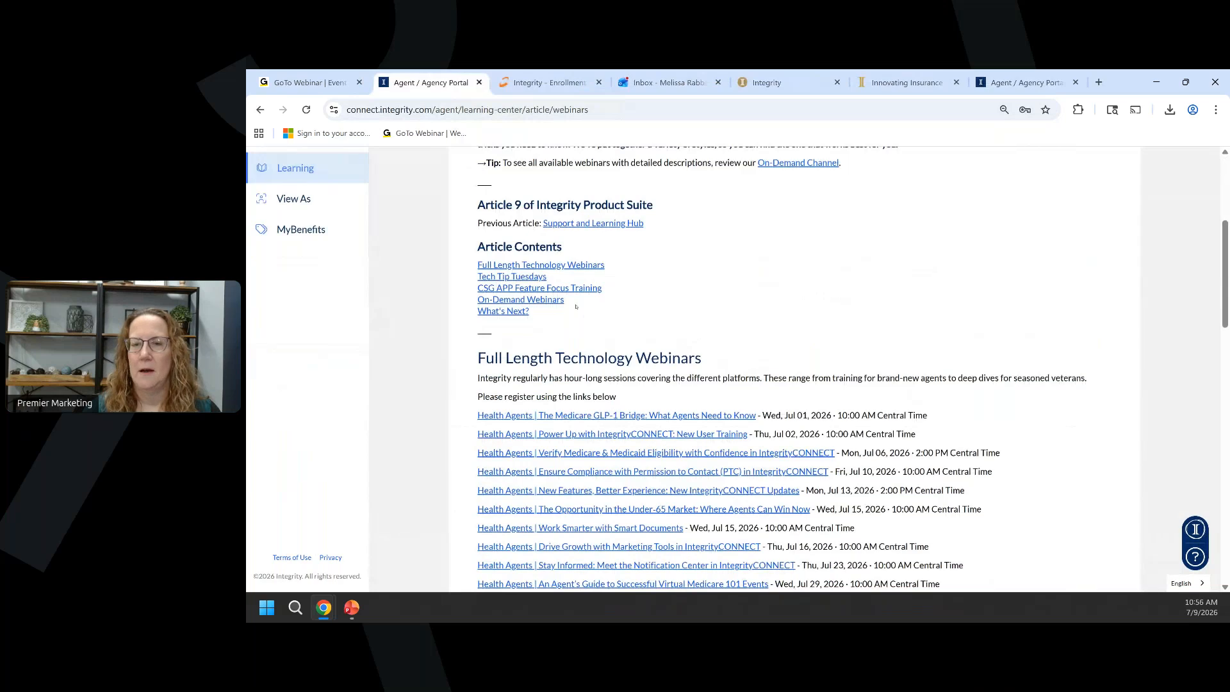
pyautogui.scroll(-3, 576, 306)
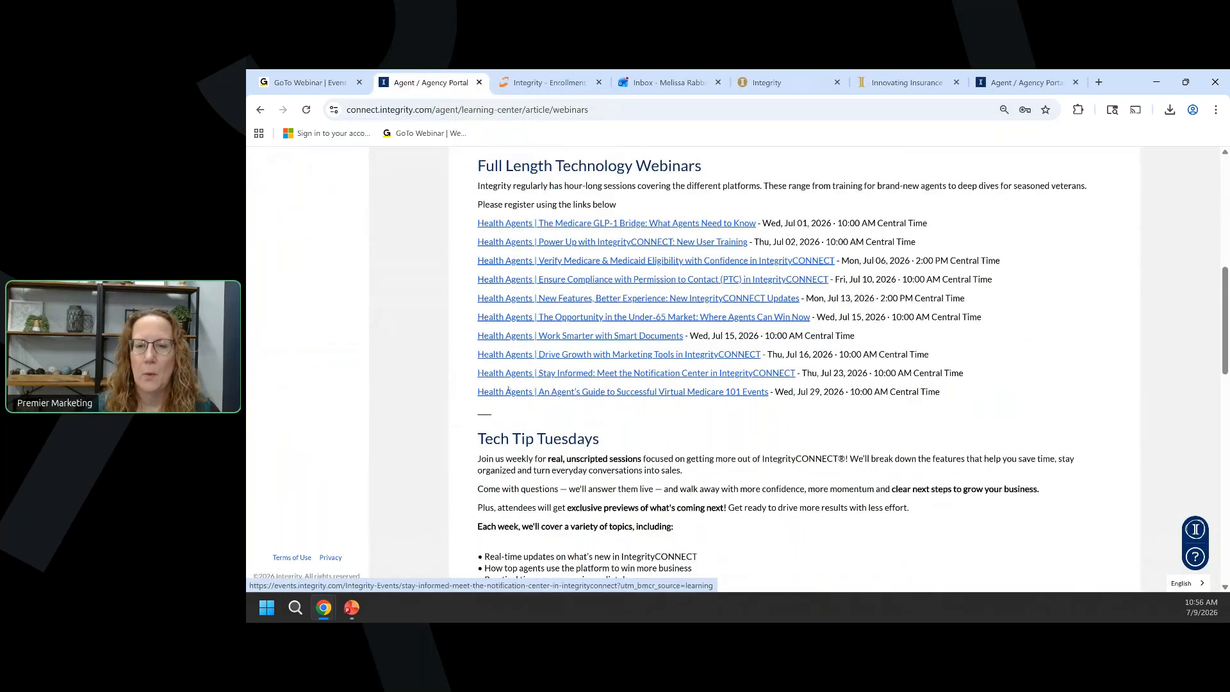
pyautogui.scroll(4, 445, 383)
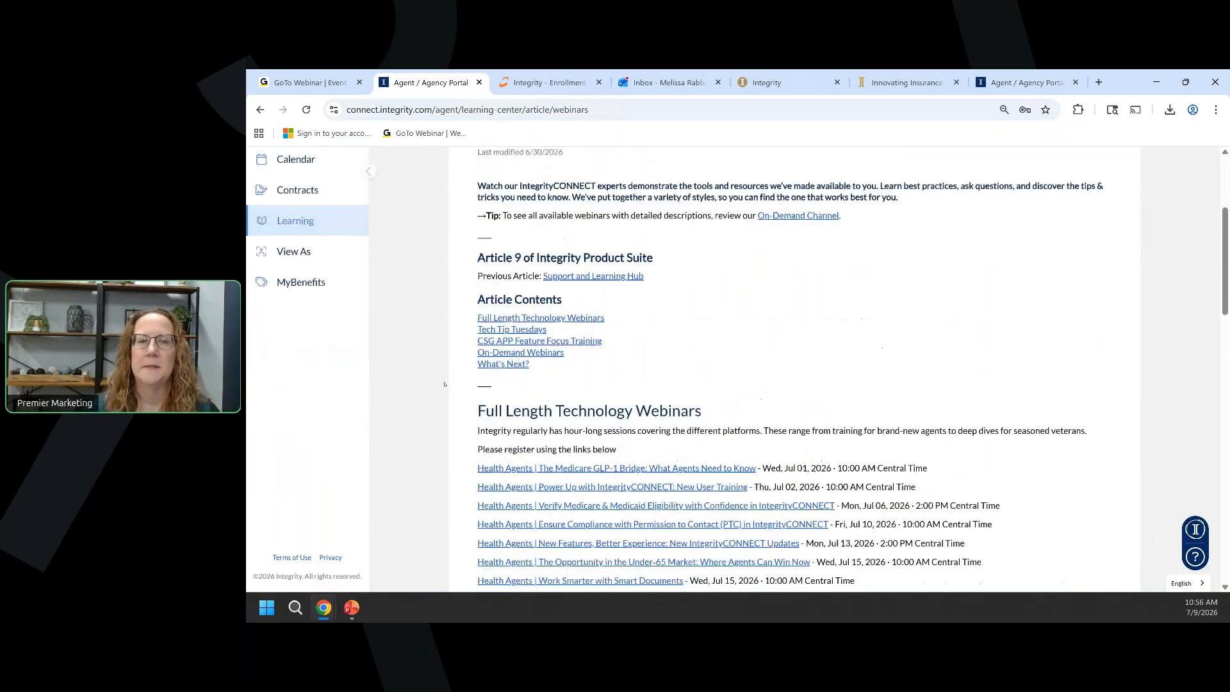
# From the Learning Center main page, show Medicare Carriers and open Aetna's Learn More page.
pyautogui.click(288, 234)
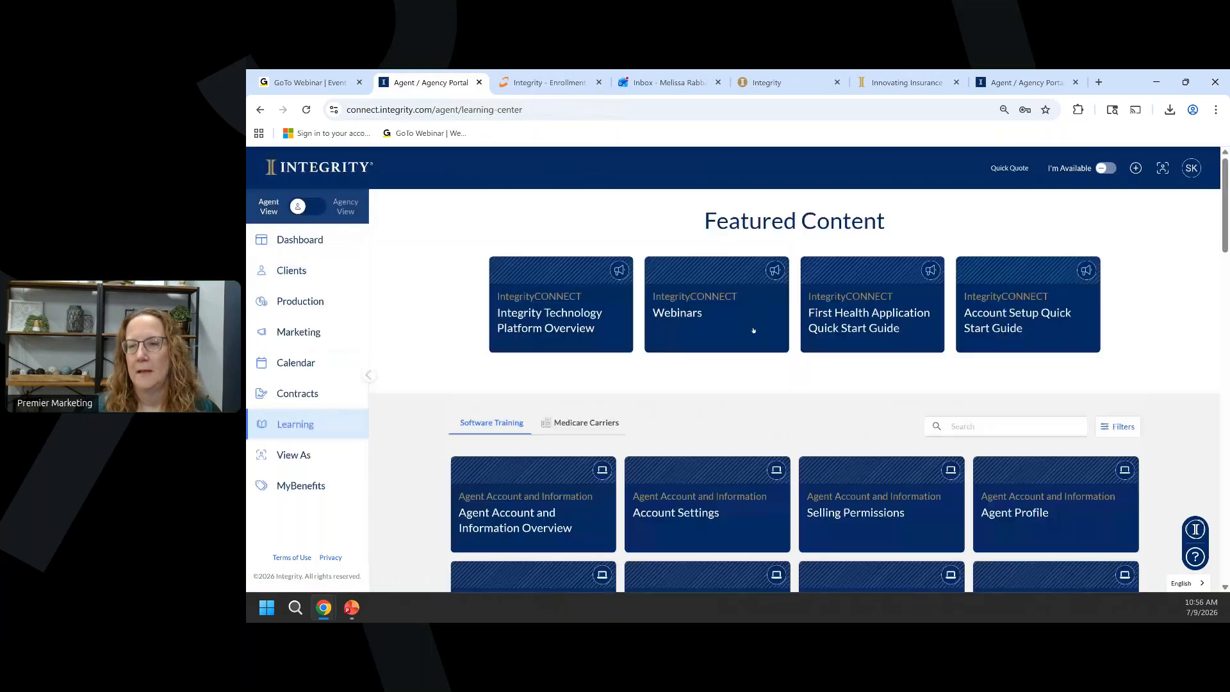
pyautogui.scroll(-2, 549, 347)
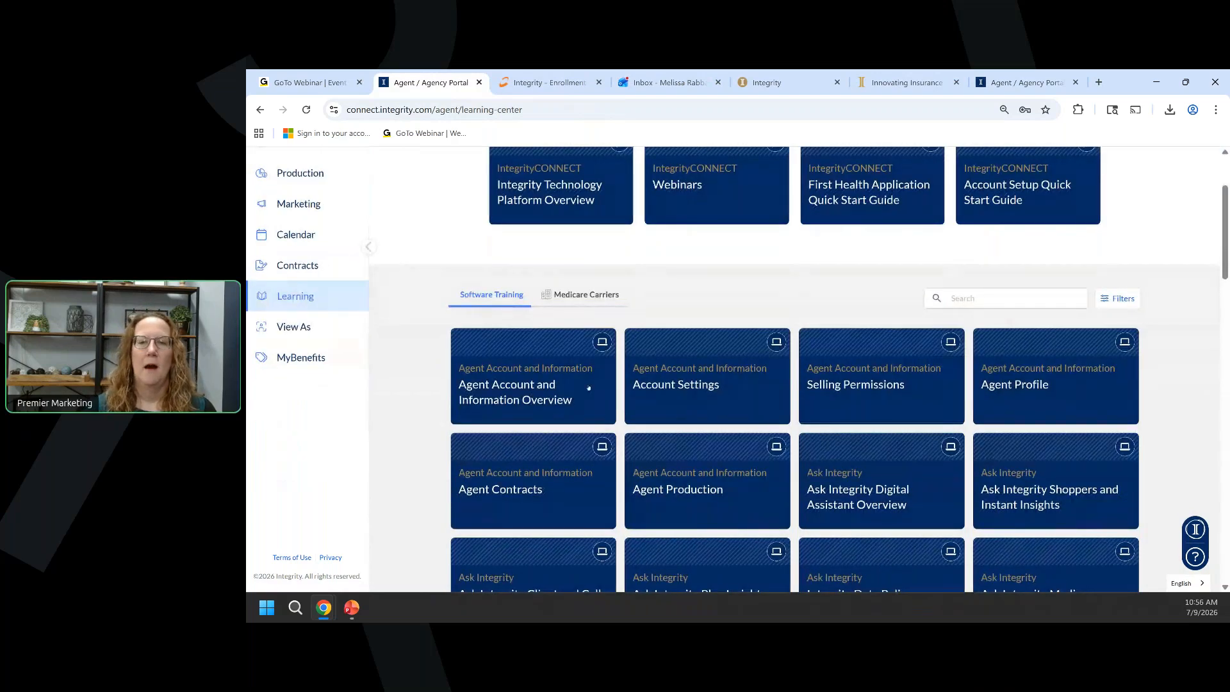
pyautogui.scroll(-5, 632, 379)
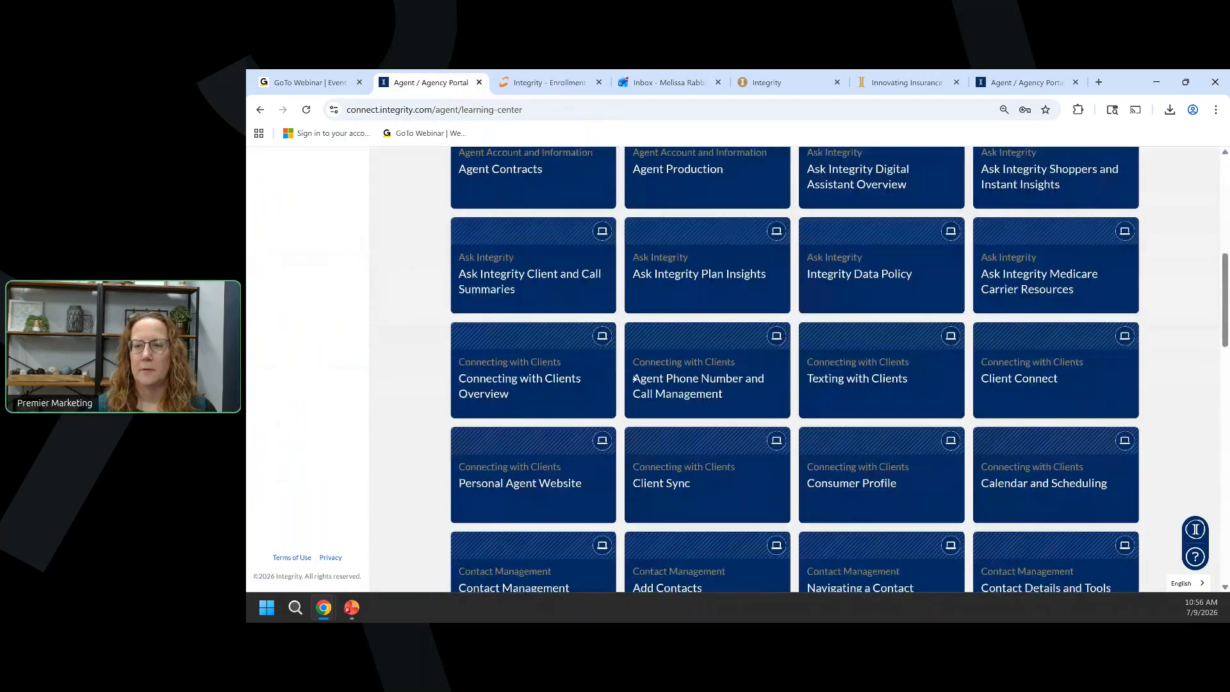
pyautogui.scroll(-4, 633, 378)
pyautogui.scroll(-7, 634, 378)
pyautogui.scroll(9, 634, 378)
pyautogui.scroll(8, 634, 378)
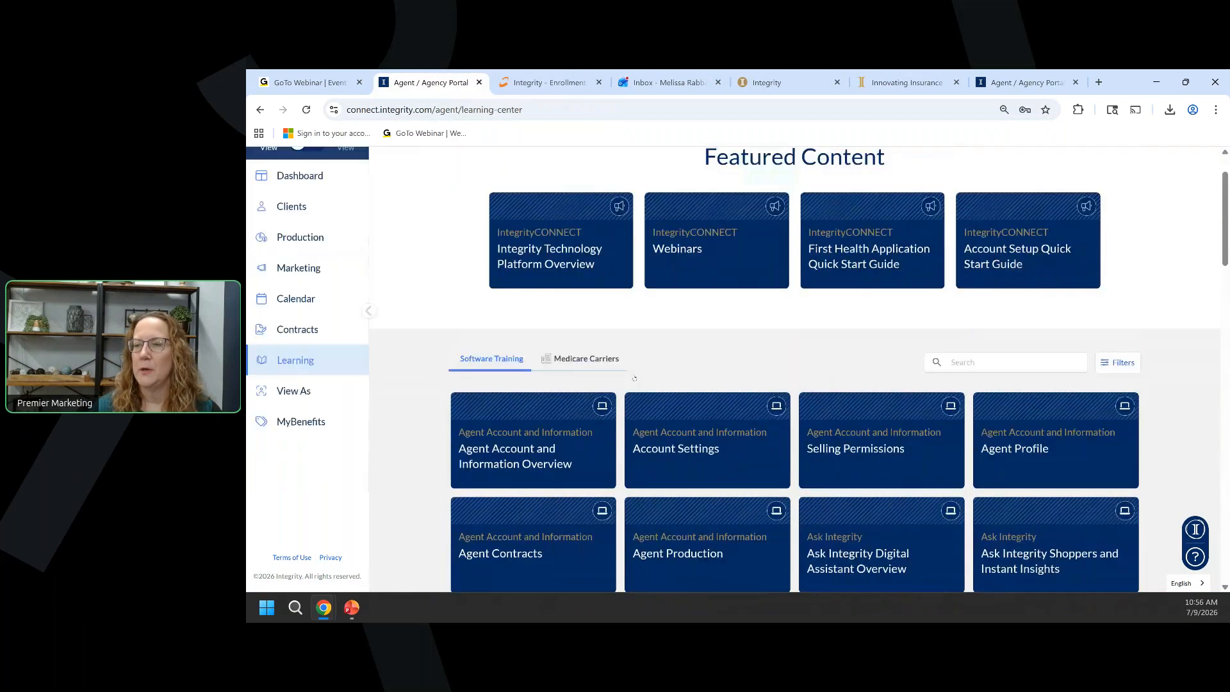
pyautogui.click(558, 359)
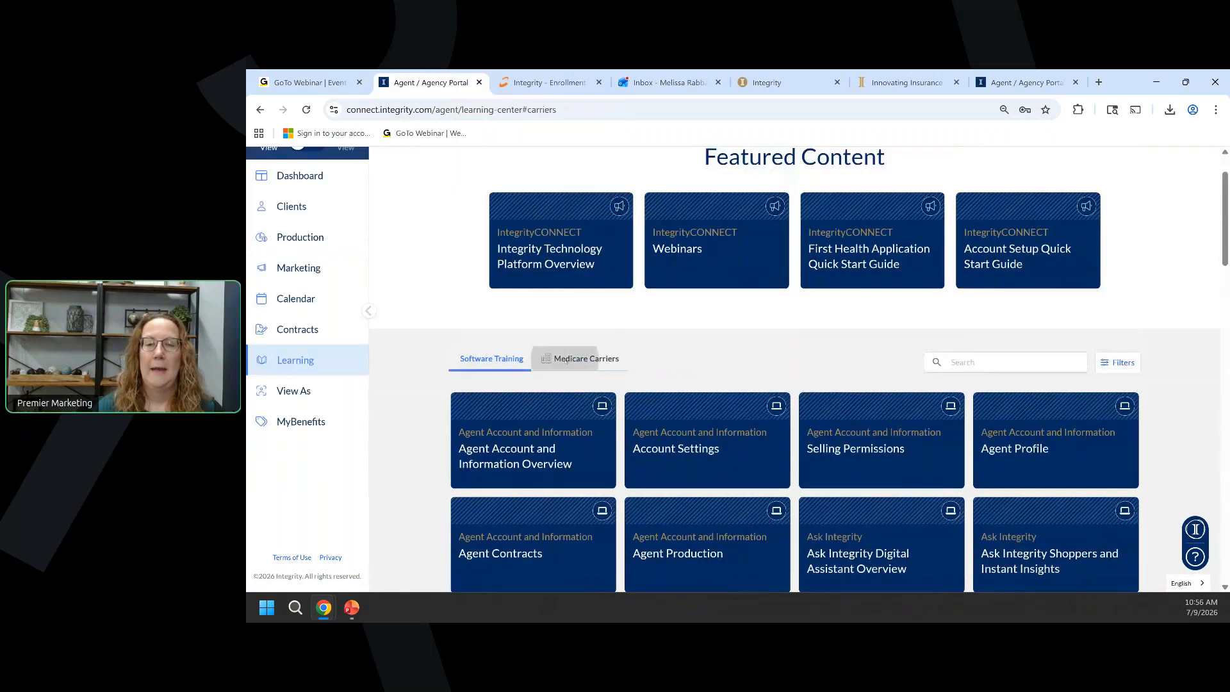
pyautogui.scroll(-2, 659, 279)
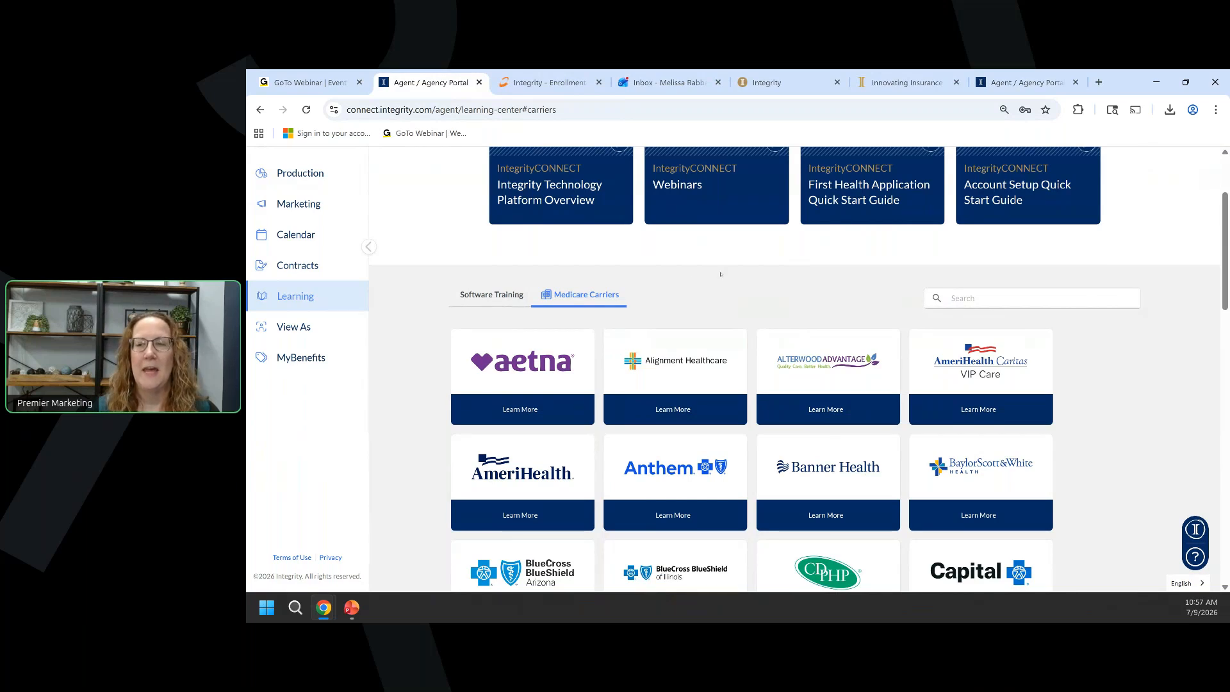
pyautogui.scroll(-1, 719, 276)
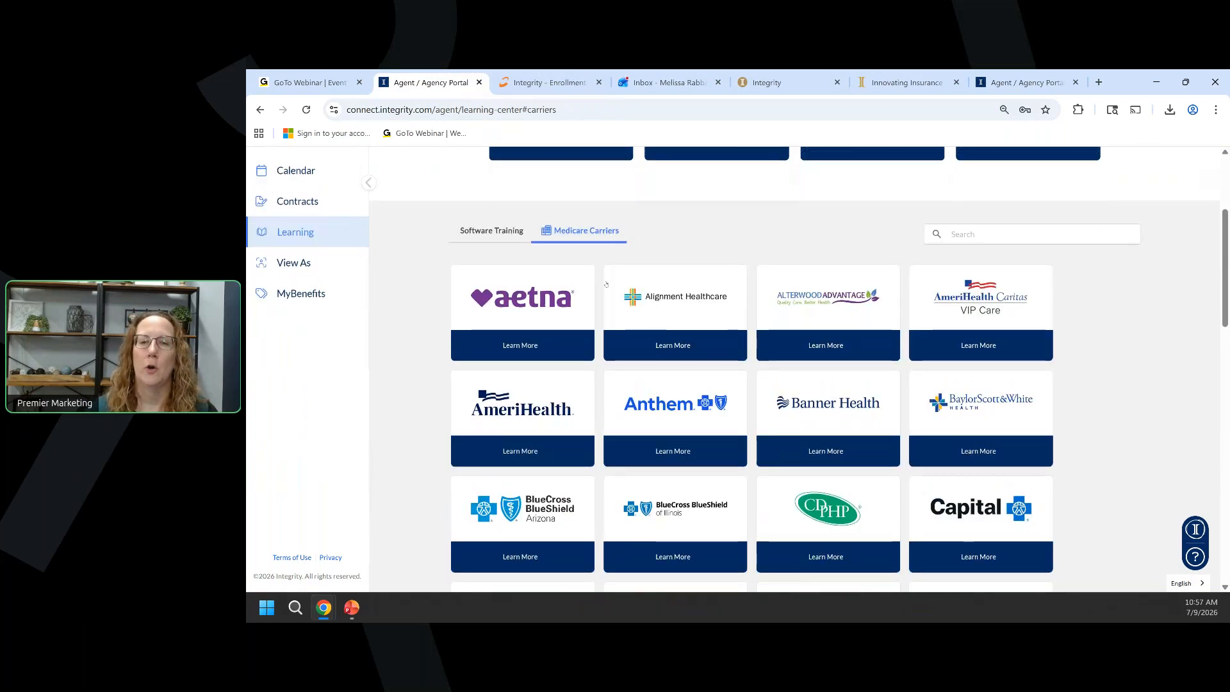
pyautogui.click(526, 311)
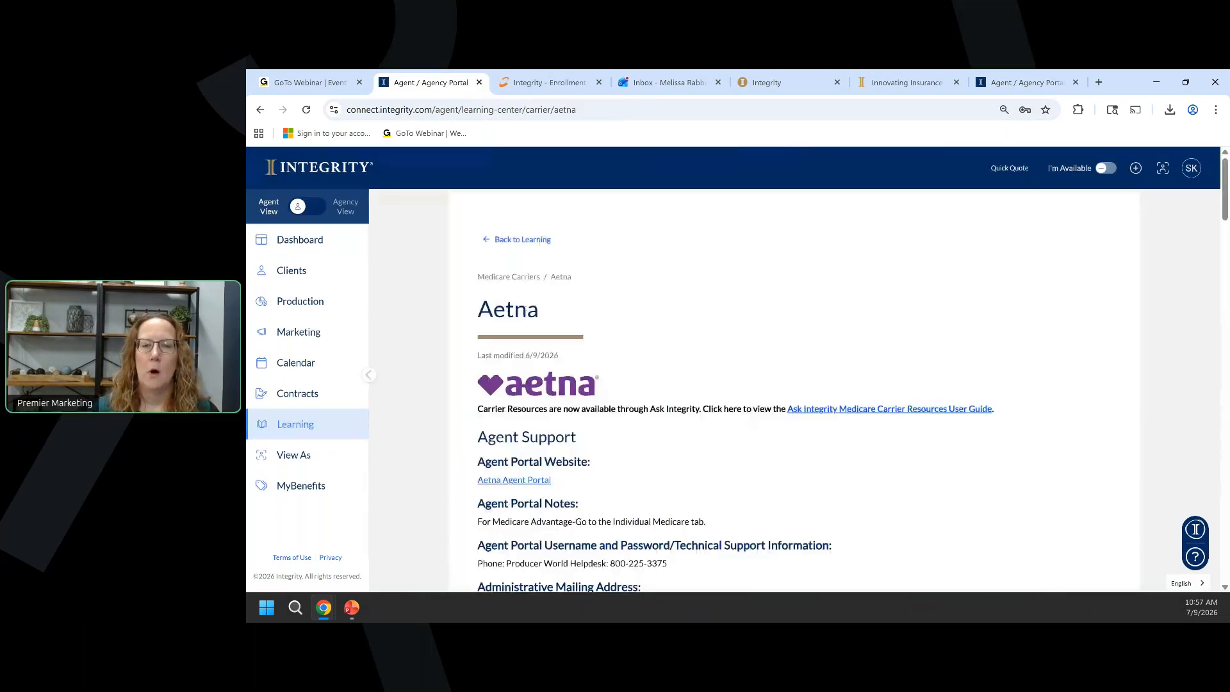
# Scroll through Aetna's agent support, contracting and certification details, then go Back to Learning.
pyautogui.scroll(-2, 732, 314)
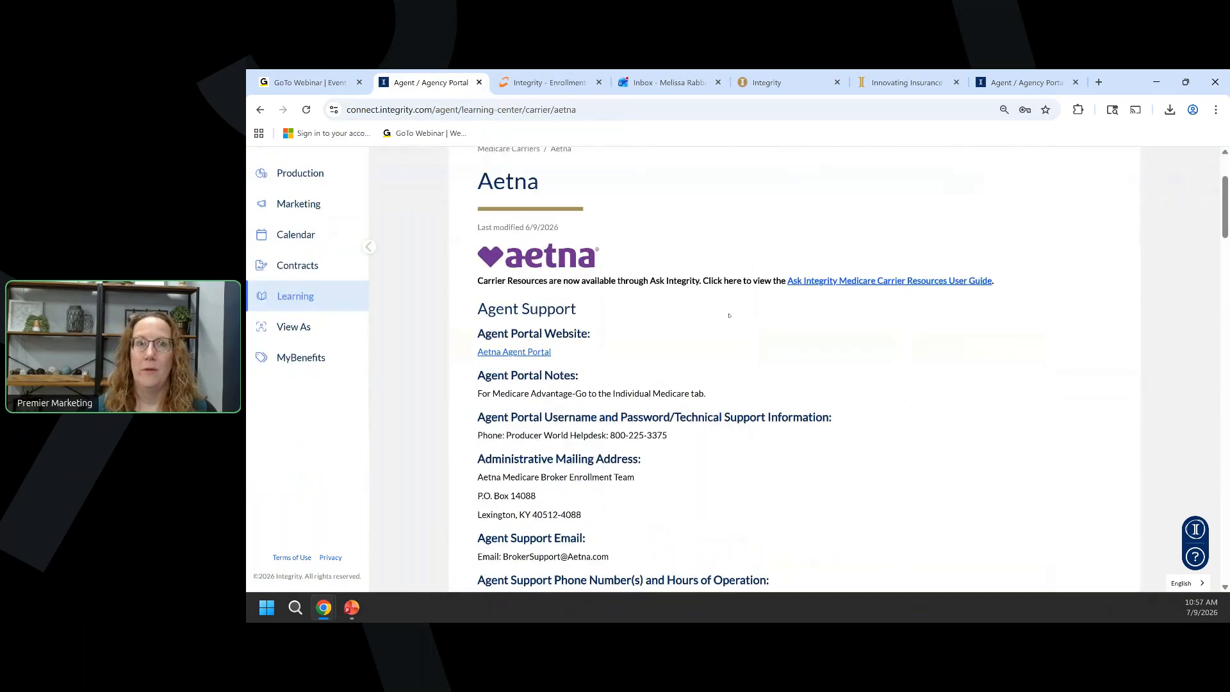
pyautogui.scroll(-6, 729, 315)
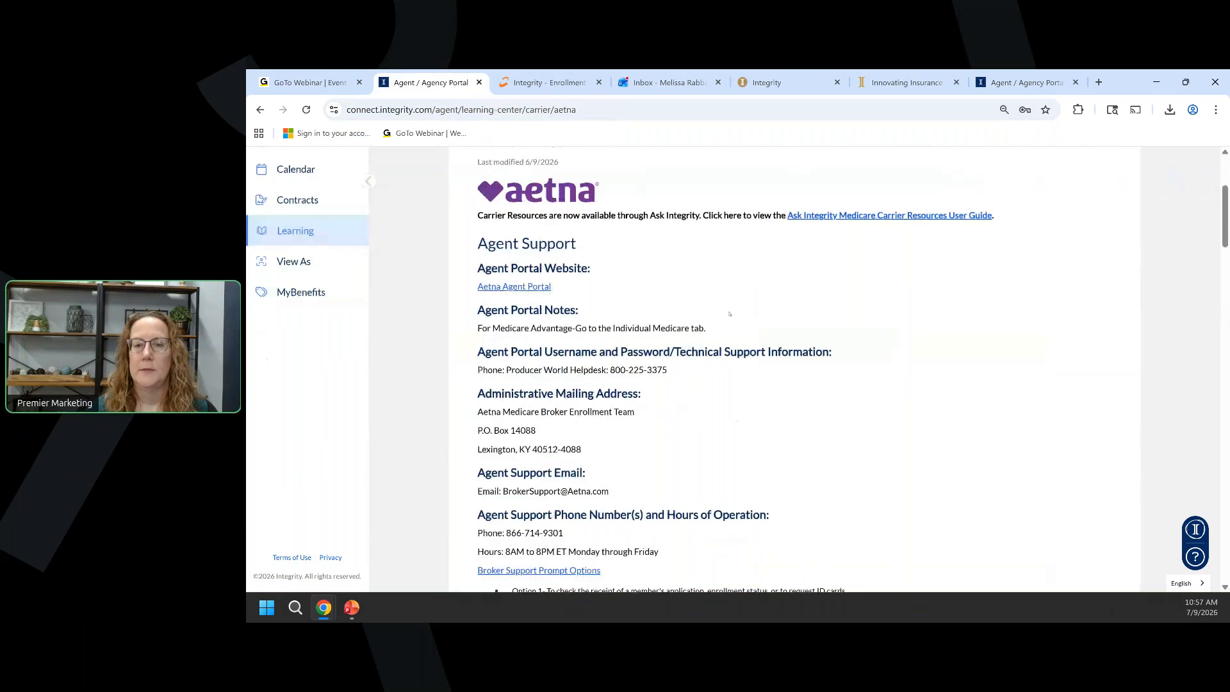
pyautogui.scroll(-3, 731, 315)
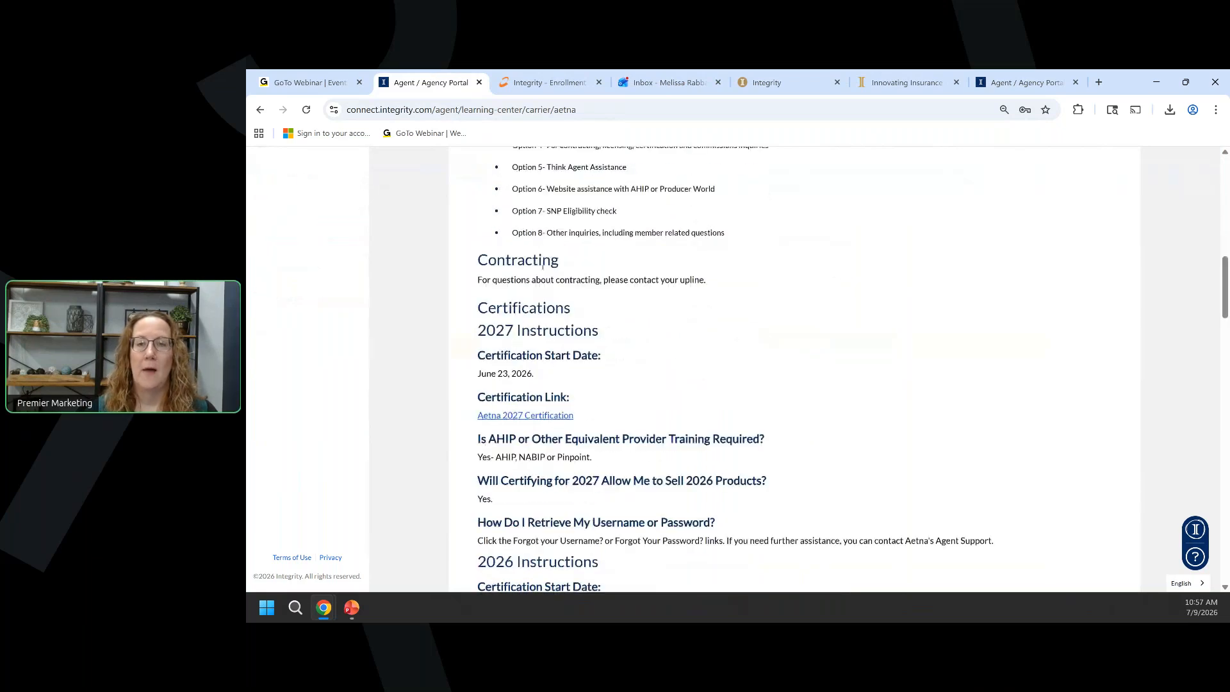
pyautogui.scroll(-2, 521, 279)
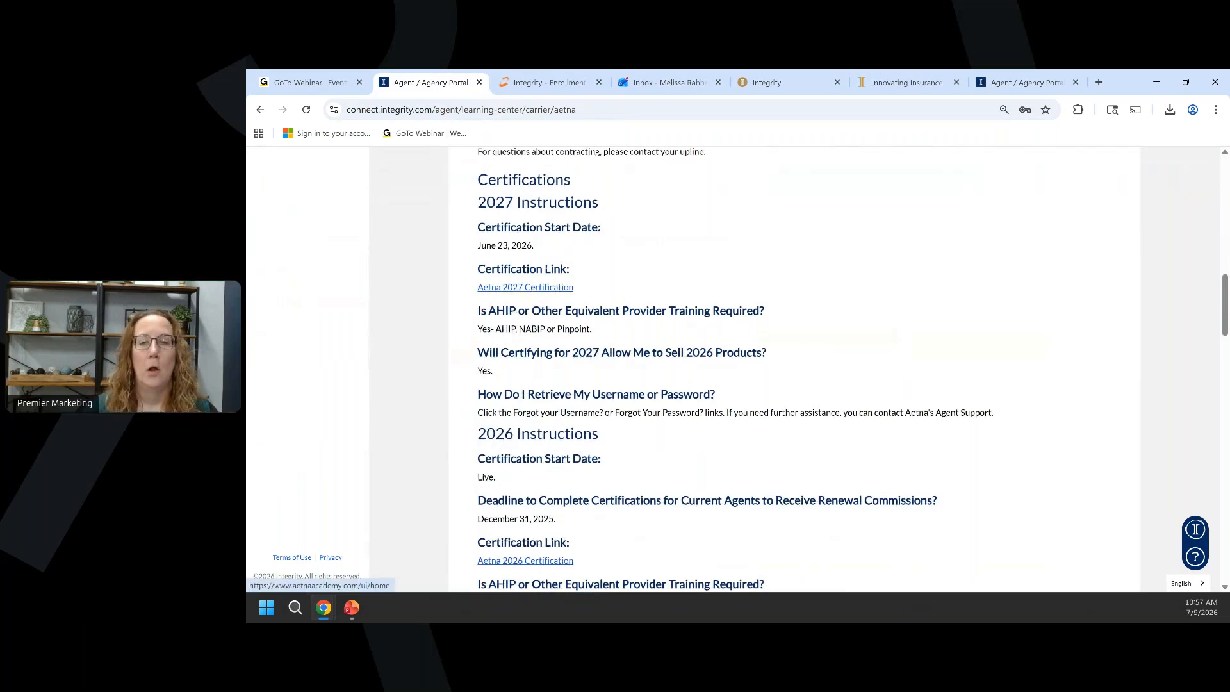
pyautogui.scroll(-3, 557, 269)
pyautogui.scroll(15, 549, 269)
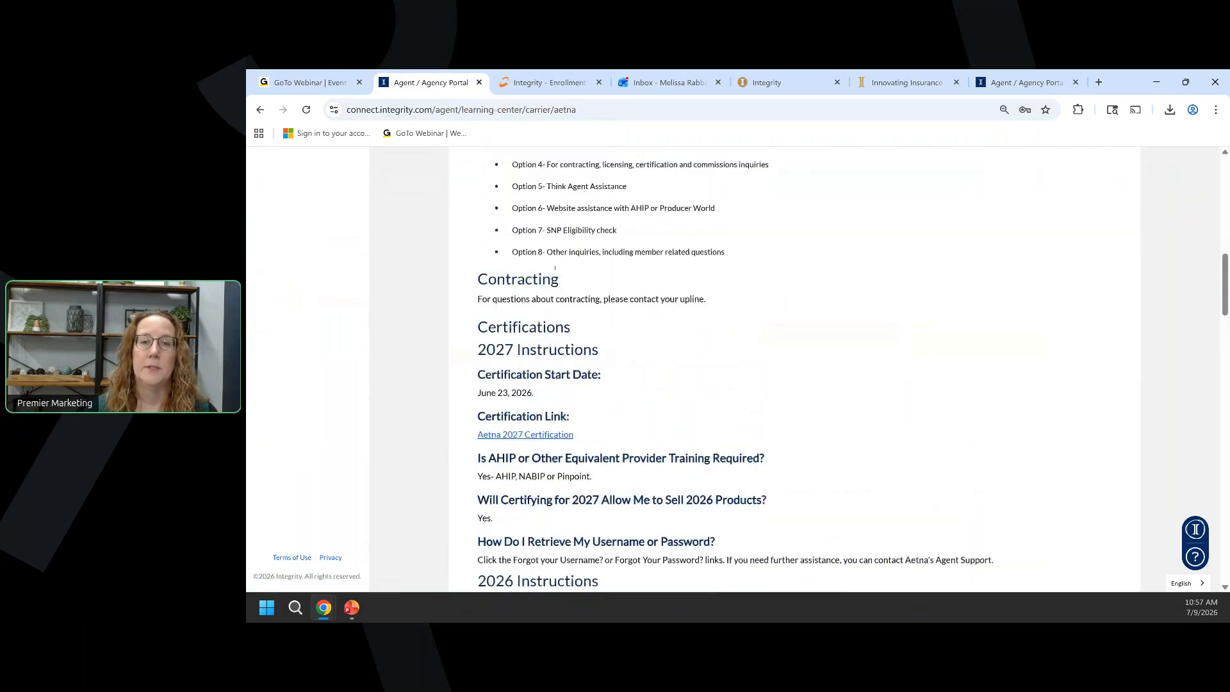
pyautogui.click(506, 241)
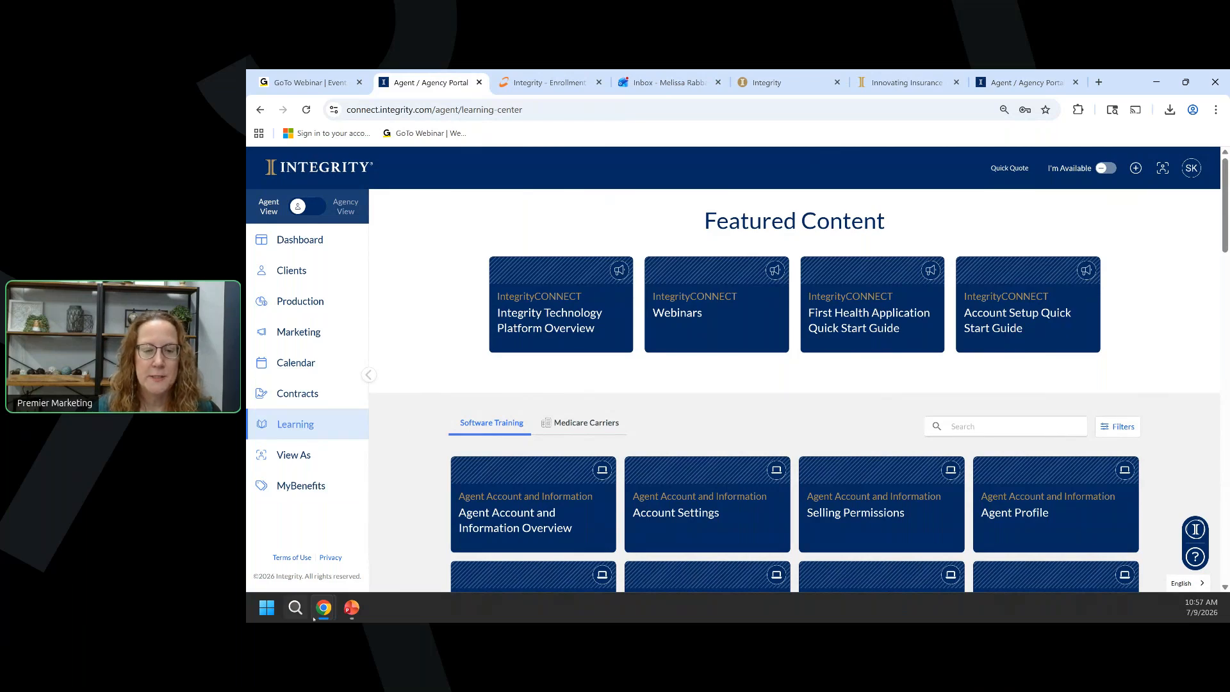
# Bring the PowerPoint slide show with the 'We're Here to Support You!' slide forward.
pyautogui.moveTo(336, 615)
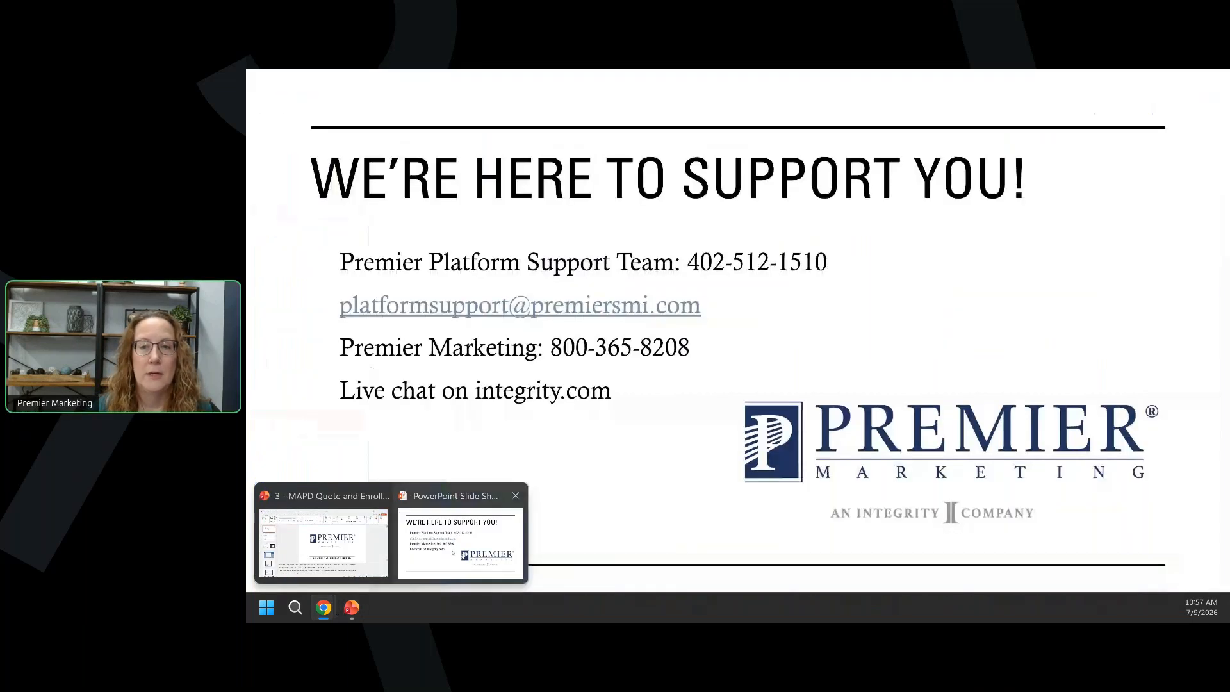
pyautogui.click(453, 552)
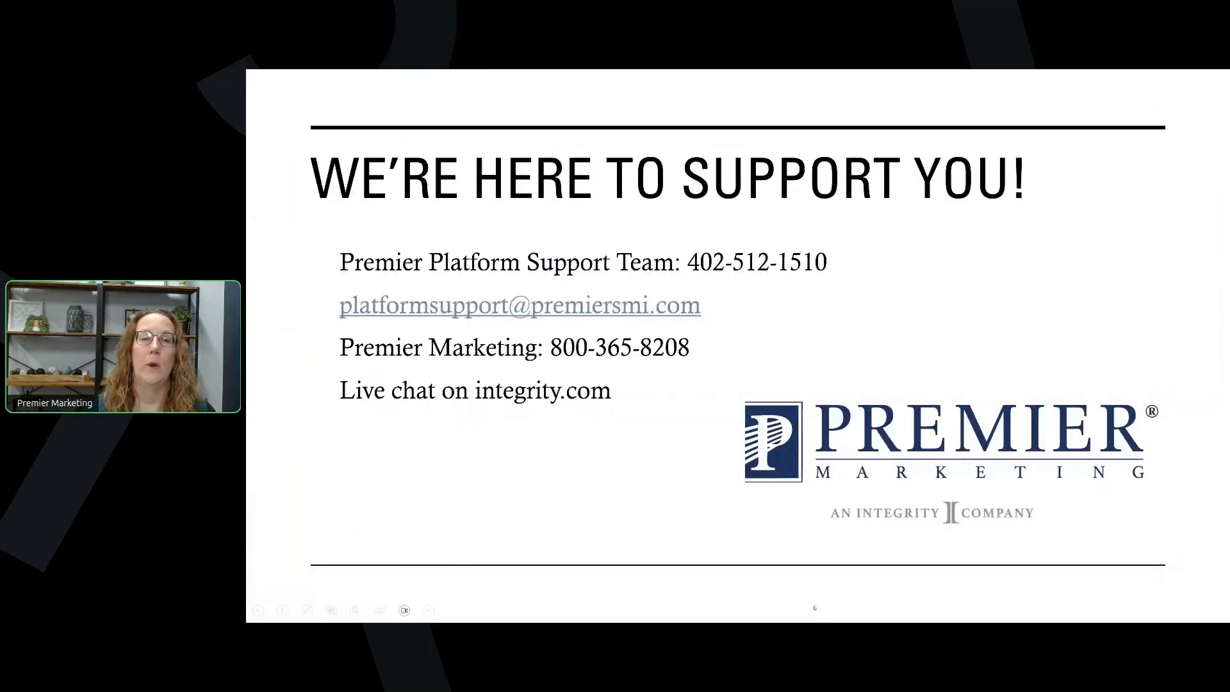